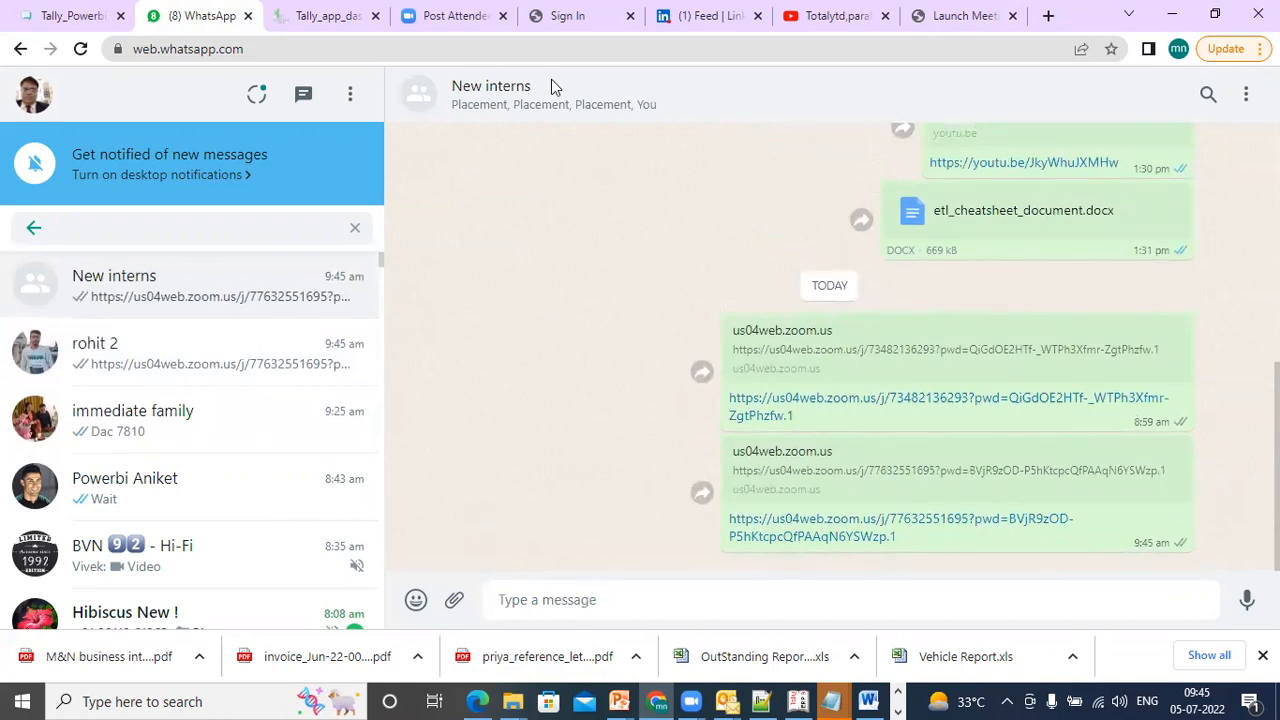
In Power BI Desktop, wrap the second Companyname expression in the voucherinventory variable with FORMAT, using "String" as the format.
{"action": "key", "text": "alt+Tab"}
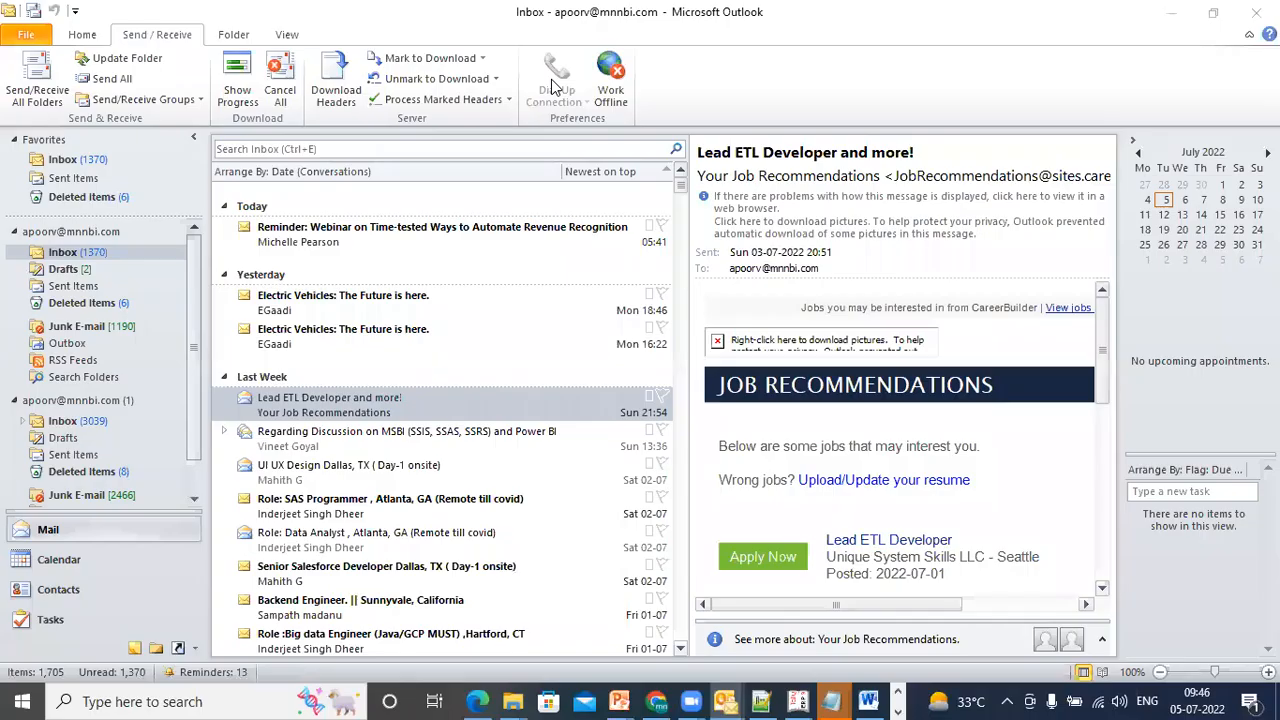
{"action": "left_click", "coordinate": [897, 700]}
{"action": "left_click", "coordinate": [625, 698]}
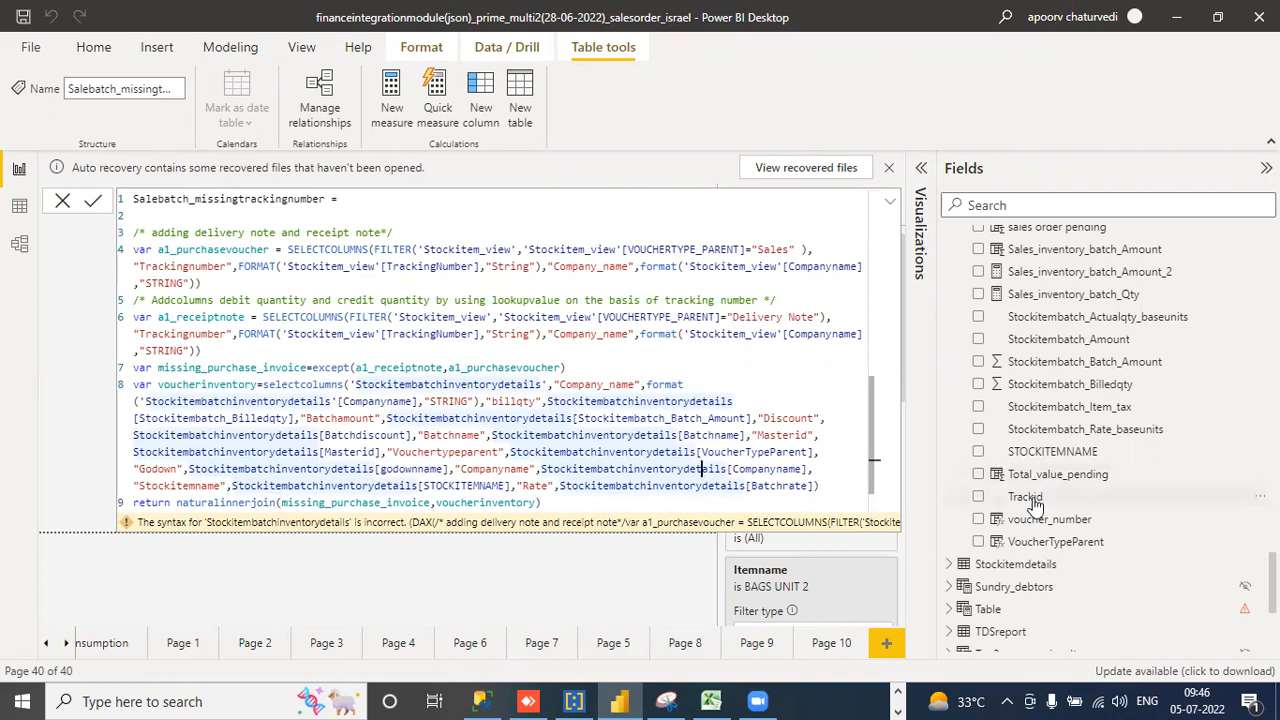
{"action": "left_click", "coordinate": [542, 468]}
{"action": "type", "text": "format"}
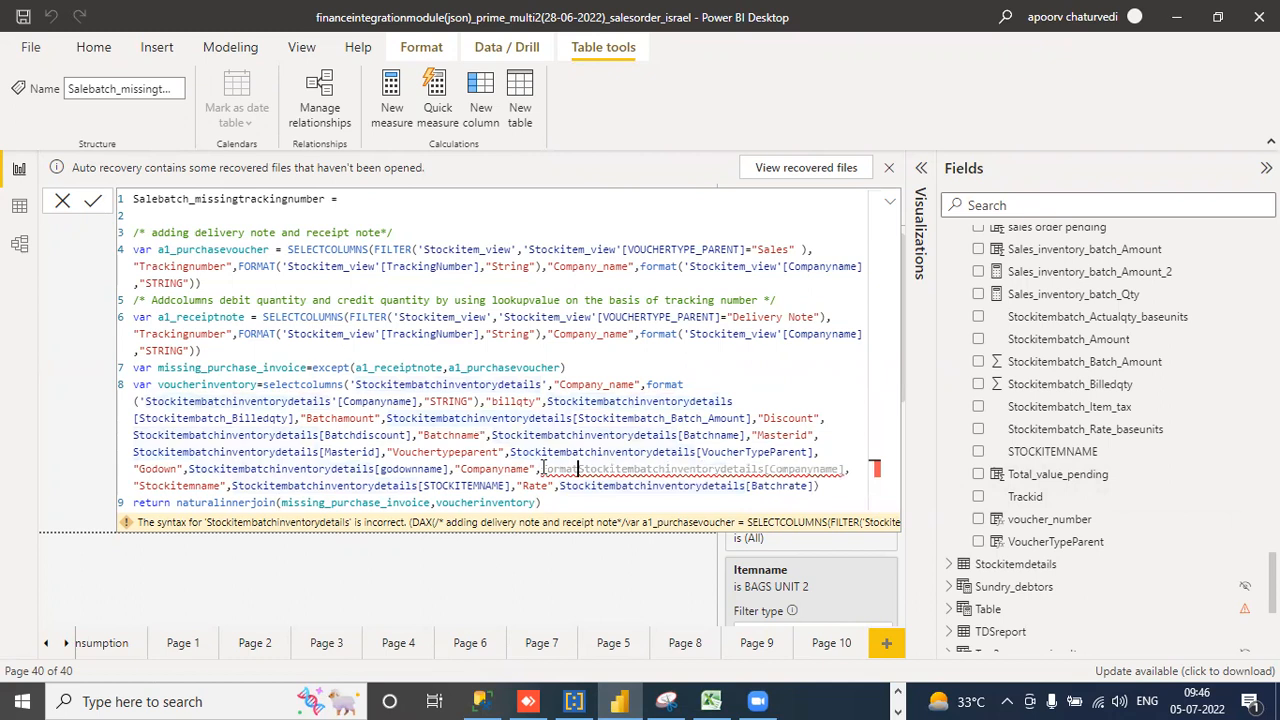
{"action": "type", "text": "("}
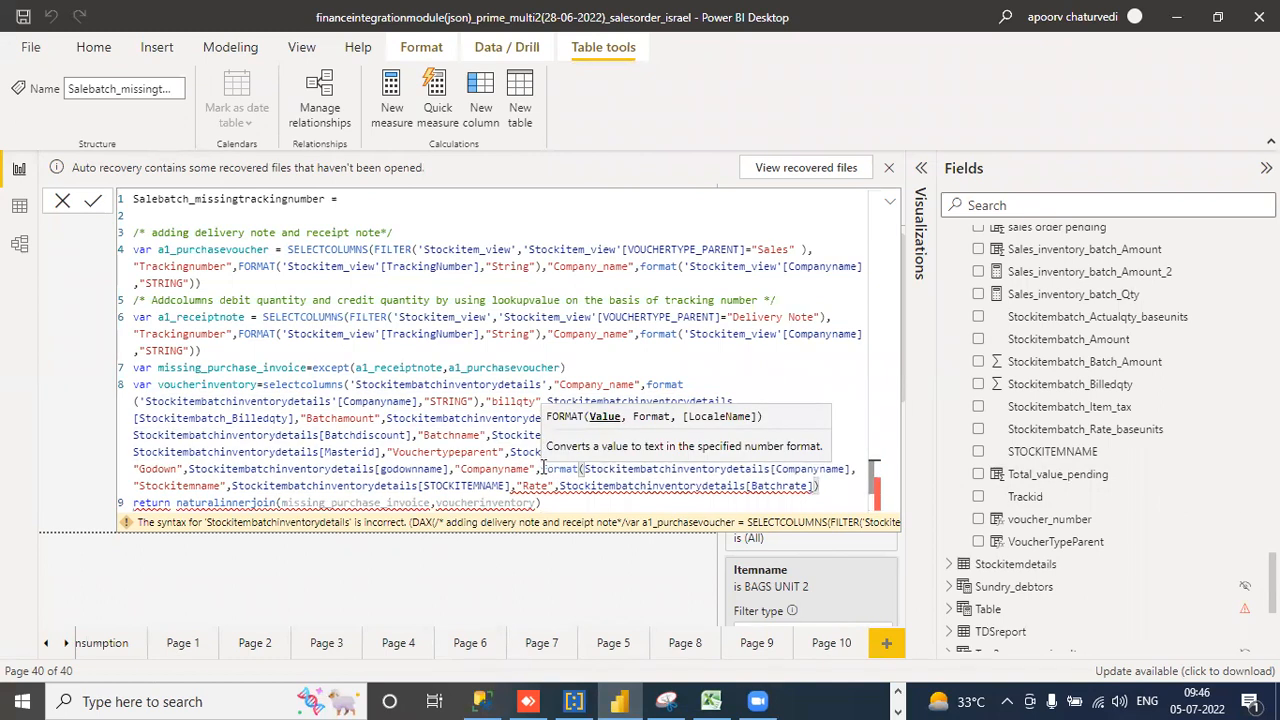
{"action": "left_click", "coordinate": [850, 468]}
{"action": "type", "text": ",\""}
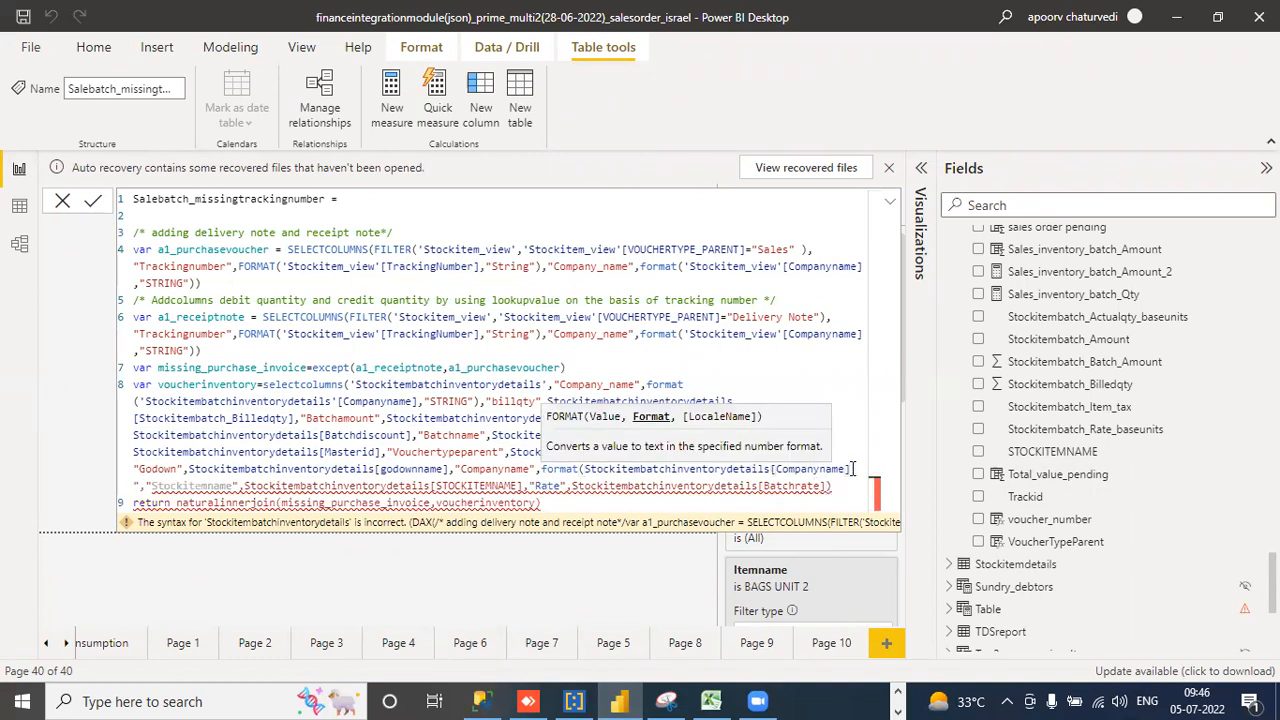
{"action": "type", "text": "String\""}
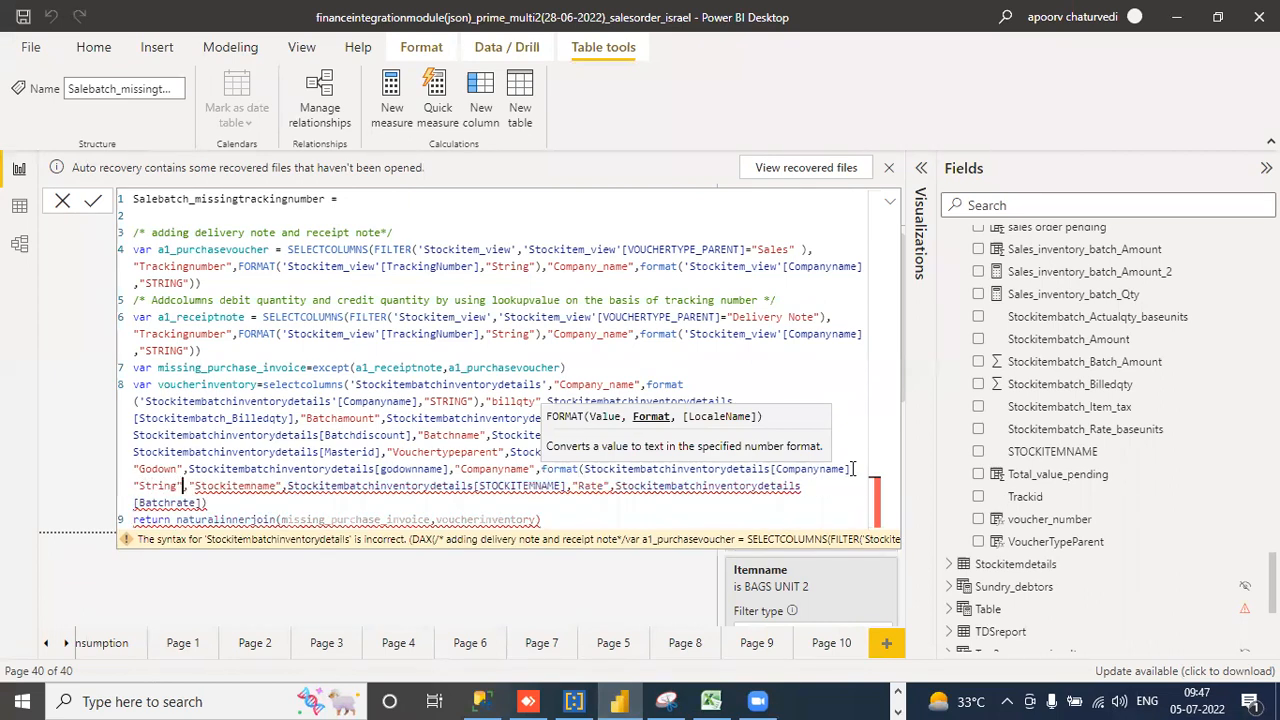
{"action": "type", "text": ")"}
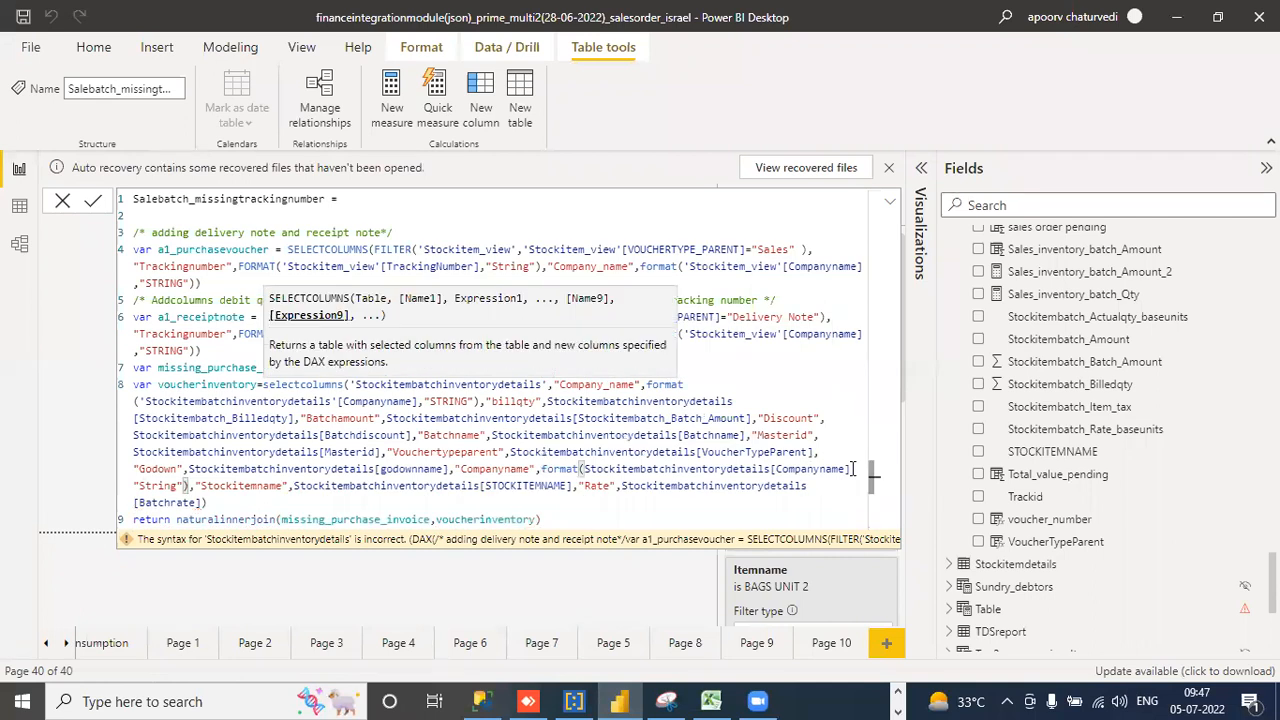
Append a "Trackingnumber" column name after the Batchrate expression in voucherinventory, copying the name from the a1_purchasevoucher variable.
{"action": "left_click", "coordinate": [203, 502]}
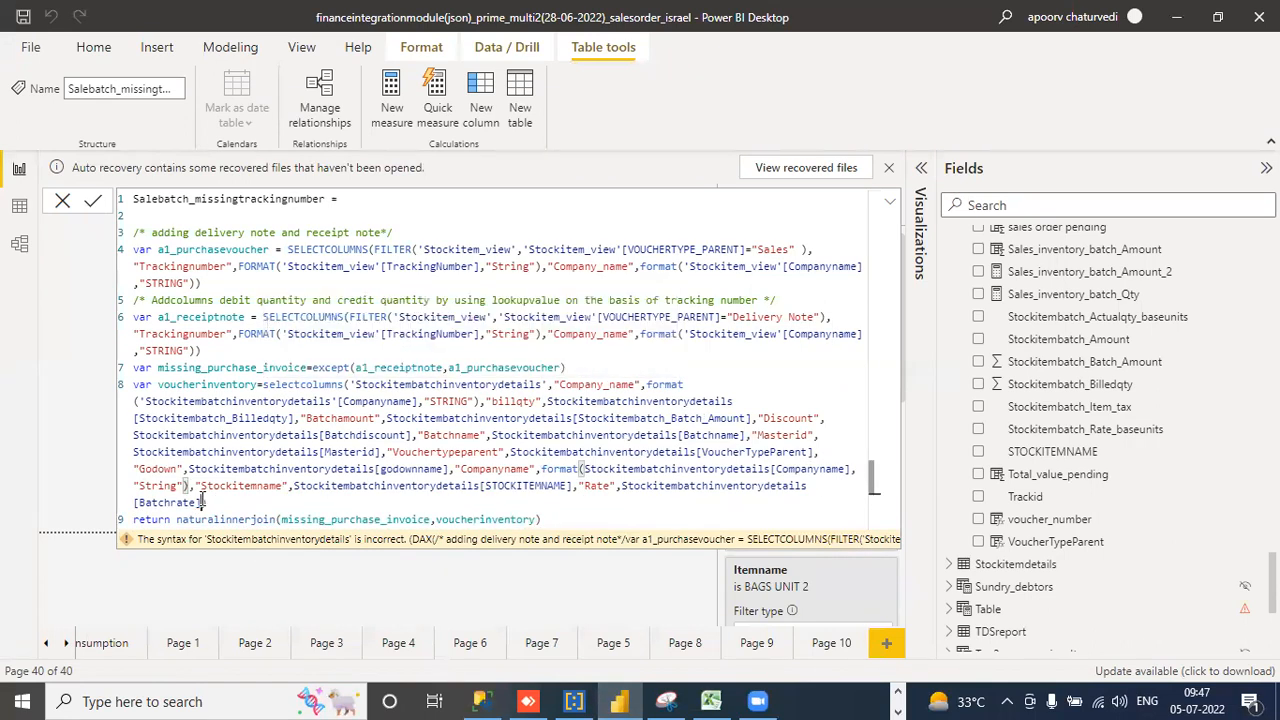
{"action": "type", "text": ","}
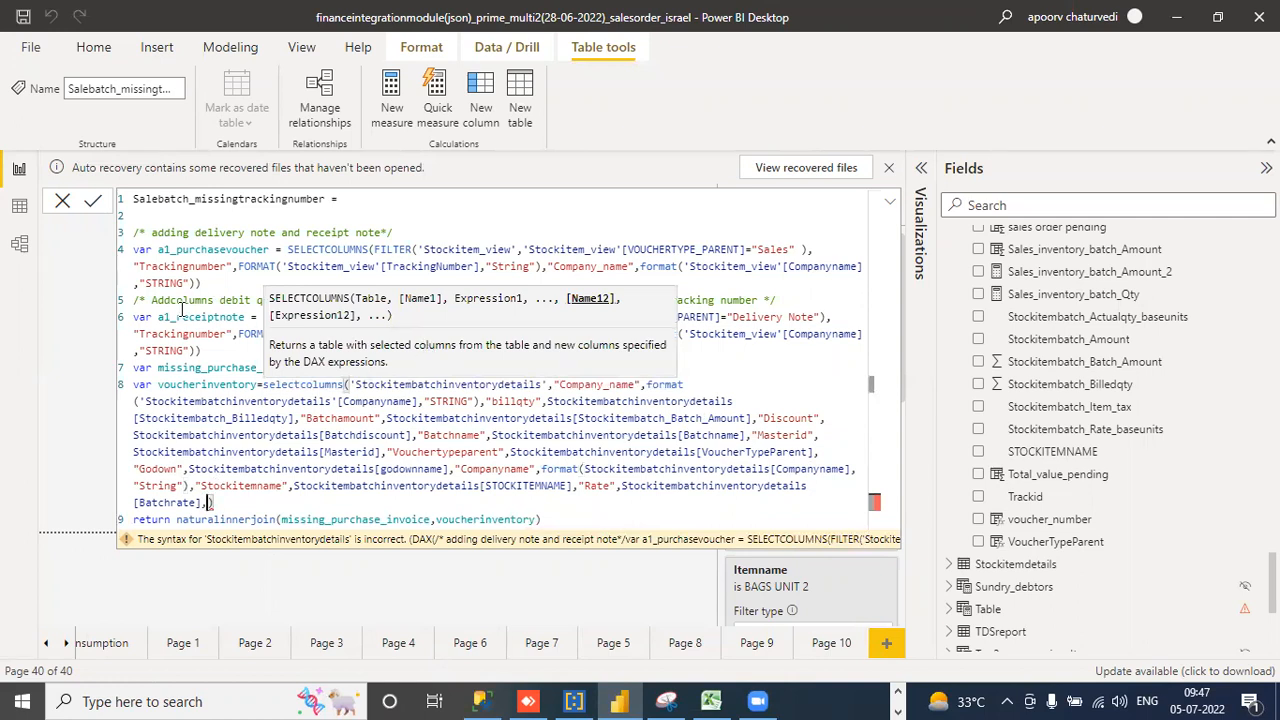
{"action": "left_click_drag", "start_coordinate": [233, 266], "coordinate": [133, 272]}
{"action": "key", "text": "ctrl+c"}
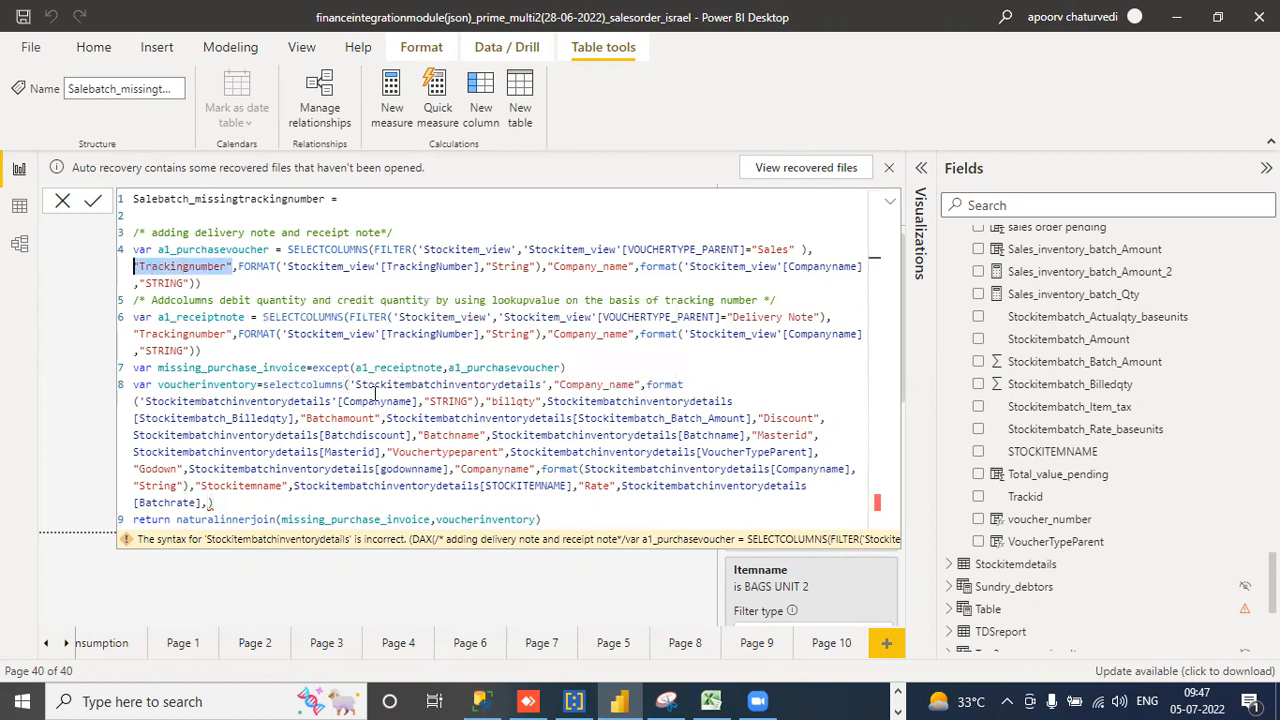
{"action": "left_click", "coordinate": [207, 503]}
{"action": "key", "text": "ctrl+v"}
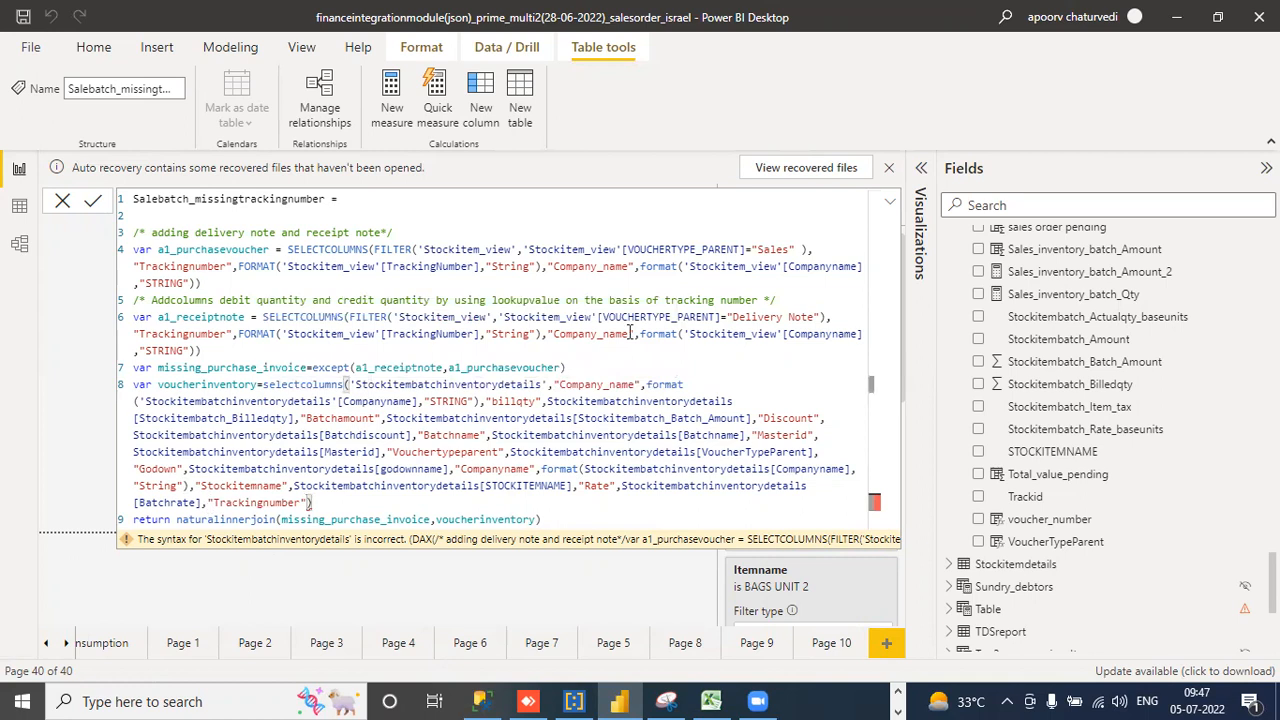
Replace the "Companyname" column name in voucherinventory with Company_name, copied from the a1_purchasevoucher variable.
{"action": "left_click_drag", "start_coordinate": [632, 266], "coordinate": [554, 266]}
{"action": "key", "text": "ctrl+c"}
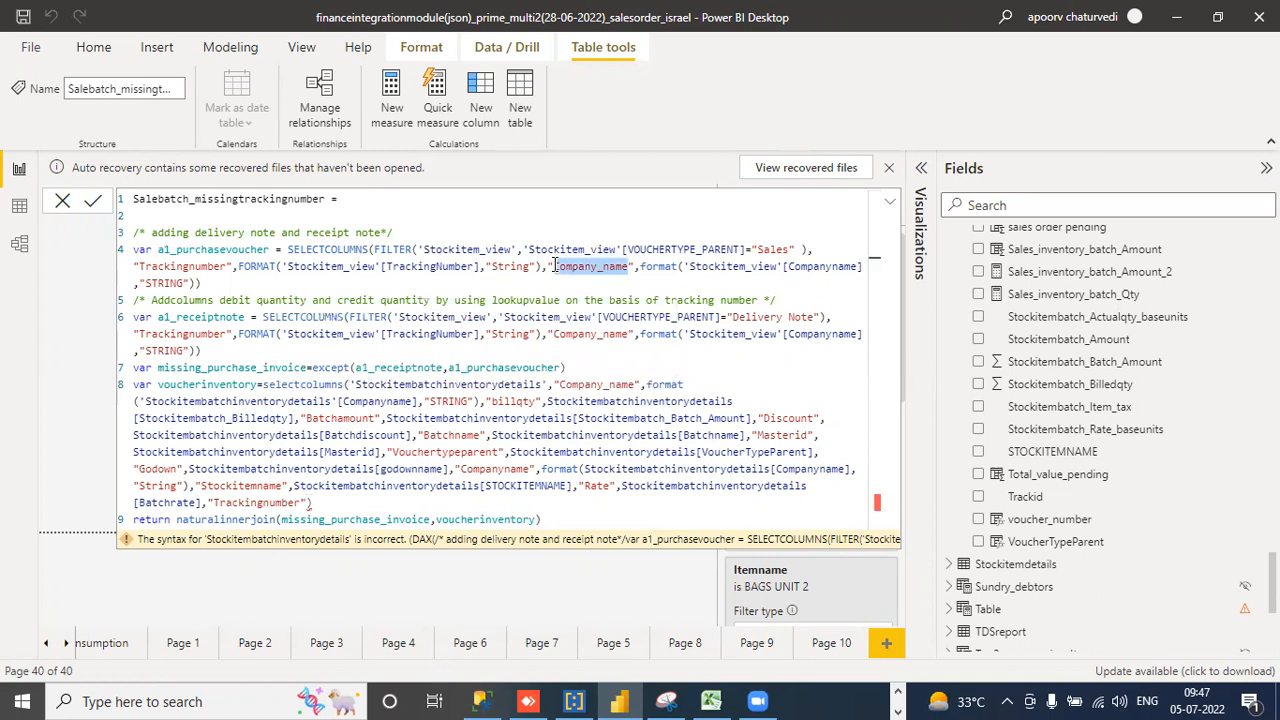
{"action": "left_click_drag", "start_coordinate": [532, 469], "coordinate": [462, 470]}
{"action": "key", "text": "ctrl+v"}
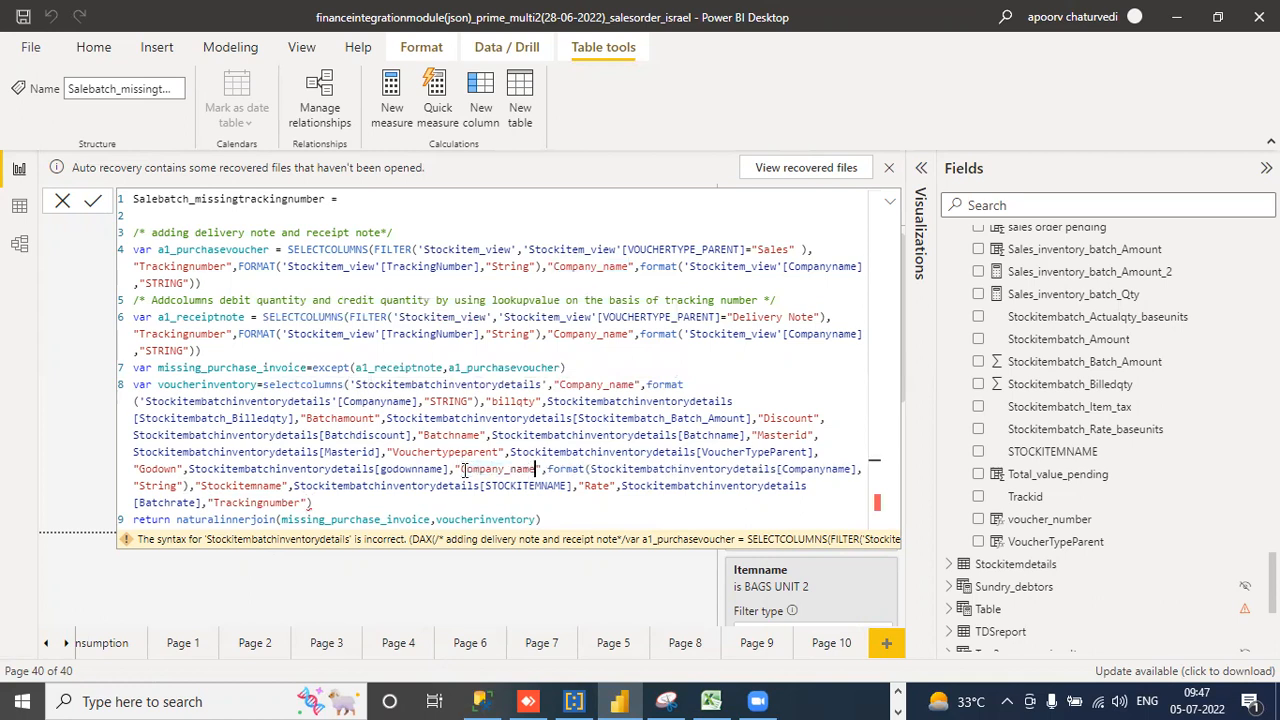
Give the Trackingnumber column in voucherinventory the expression format(Stockitembatchinventorydetails[Trackid],"String").
{"action": "left_click", "coordinate": [323, 501]}
{"action": "type", "text": ","}
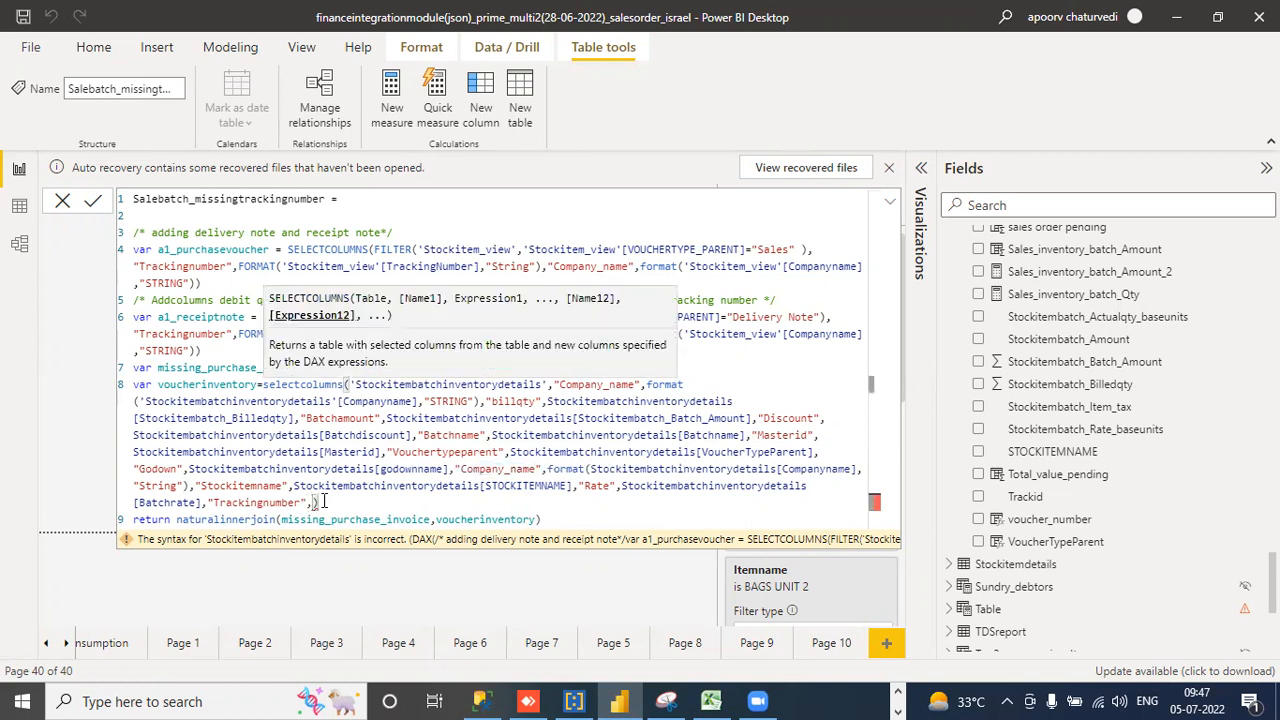
{"action": "type", "text": "format("}
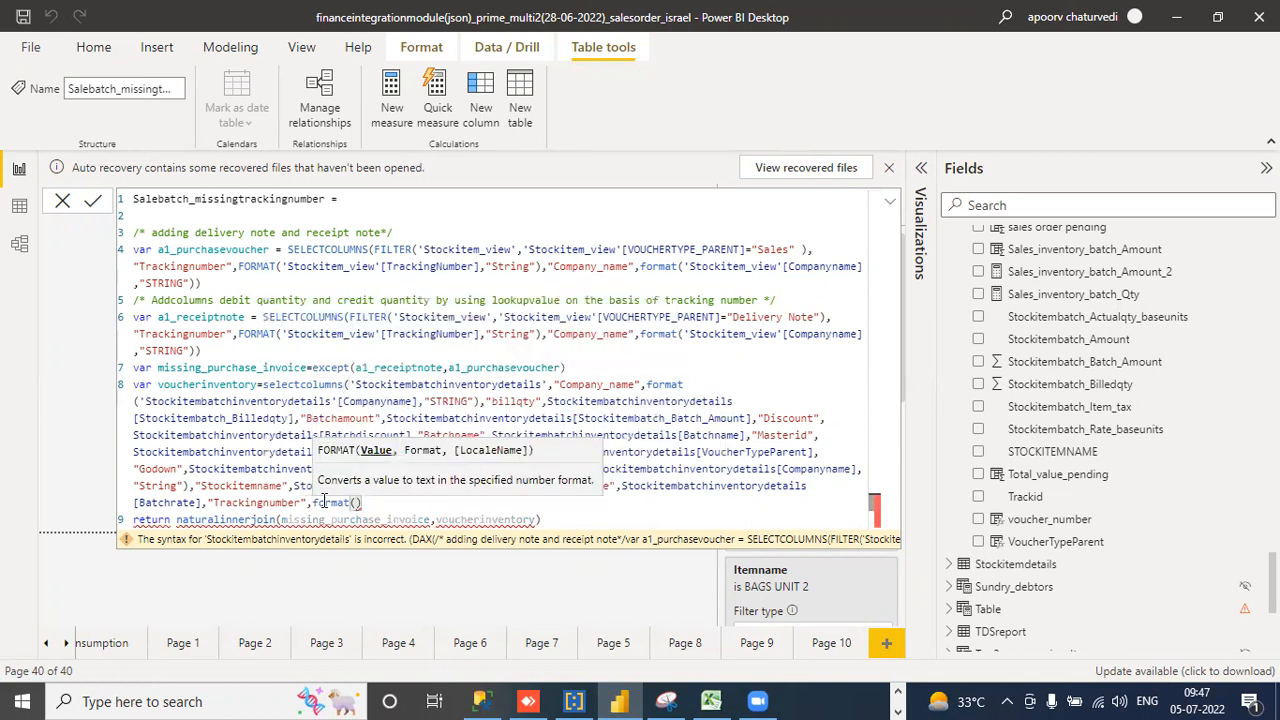
{"action": "type", "text": "track"}
{"action": "key", "text": "BackSpace"}
{"action": "key", "text": "BackSpace"}
{"action": "key", "text": "BackSpace"}
{"action": "key", "text": "BackSpace"}
{"action": "key", "text": "BackSpace"}
{"action": "type", "text": "stock"}
{"action": "left_click_drag", "start_coordinate": [780, 340], "coordinate": [698, 470]}
{"action": "left_click", "coordinate": [698, 466]}
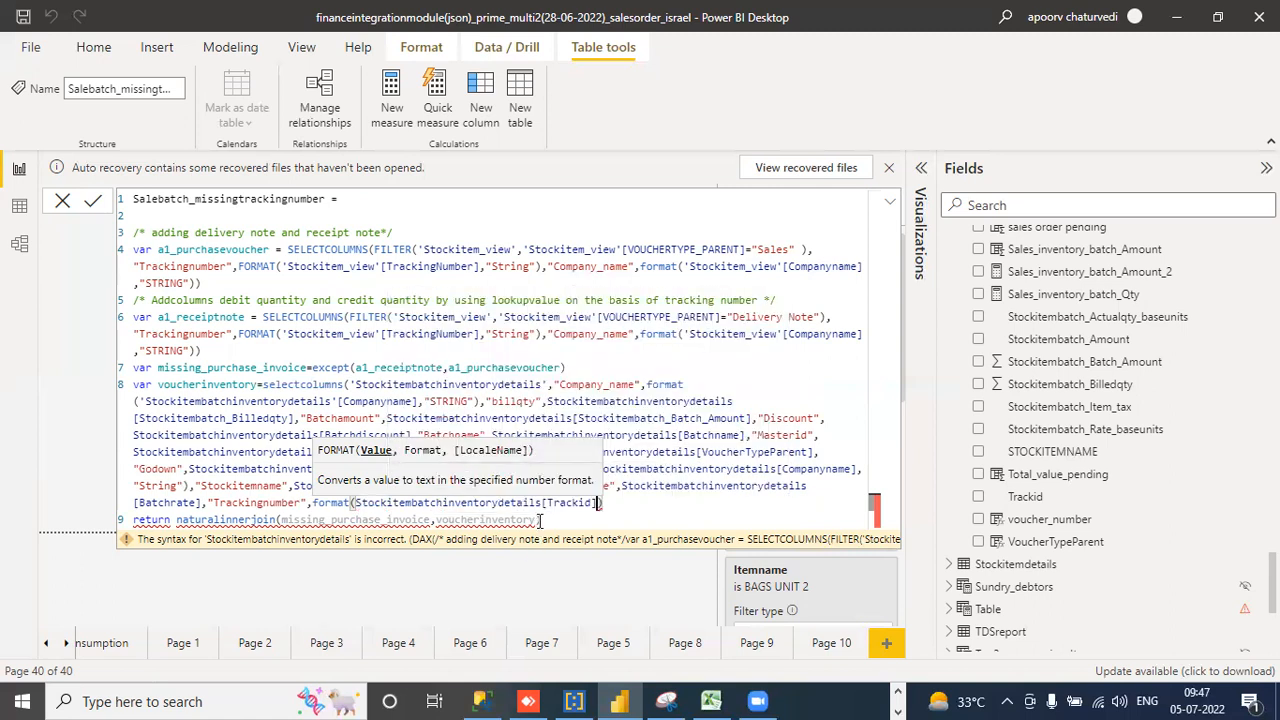
{"action": "type", "text": ",\"String\")"}
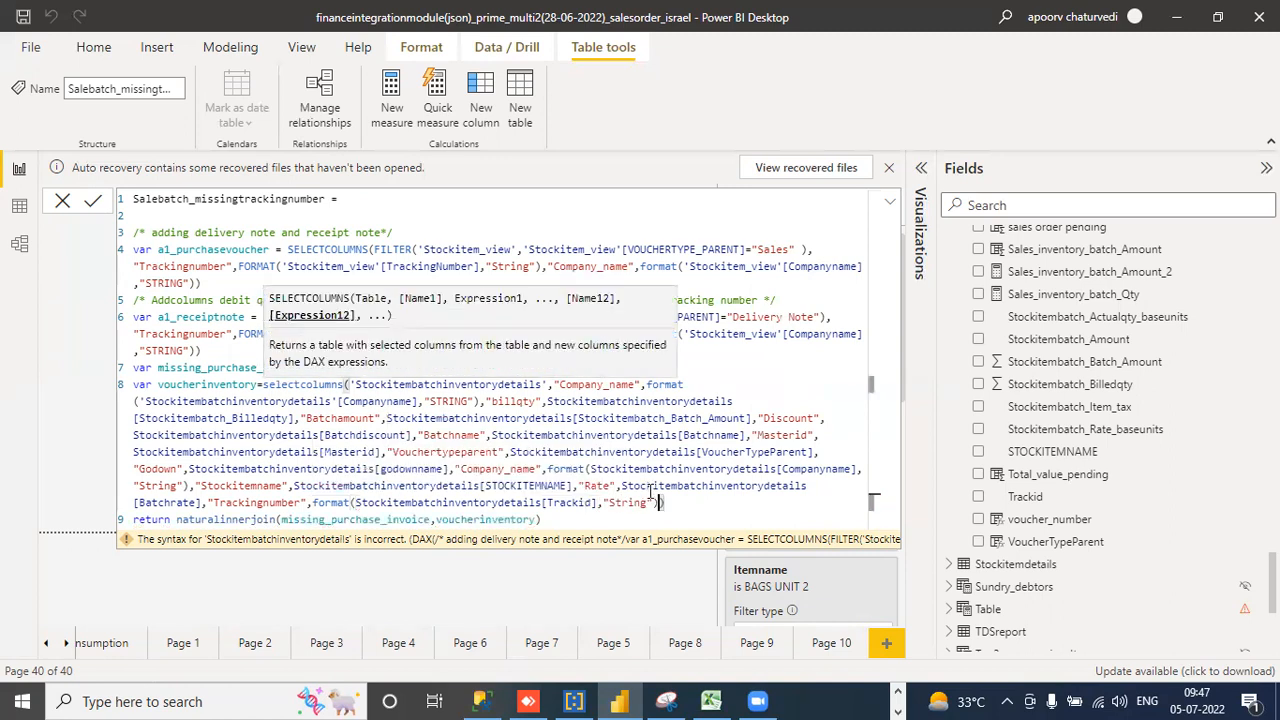
{"action": "left_click", "coordinate": [677, 502]}
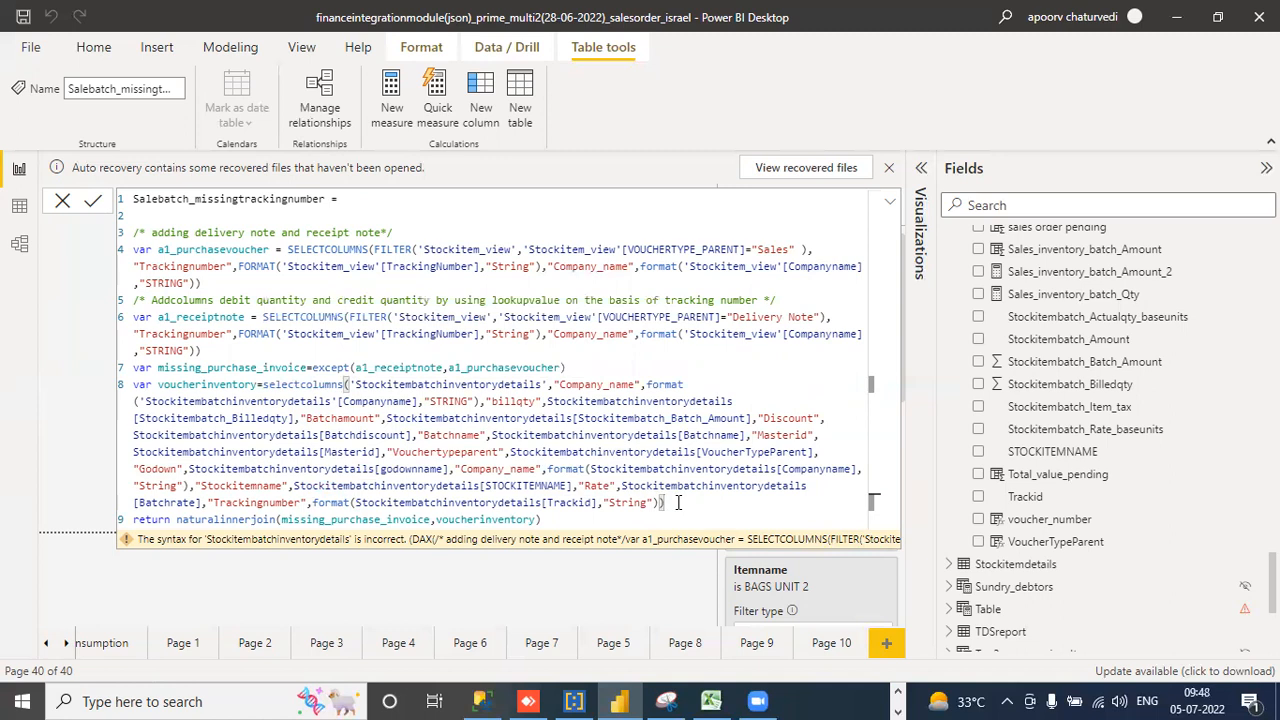
{"action": "left_click", "coordinate": [290, 503]}
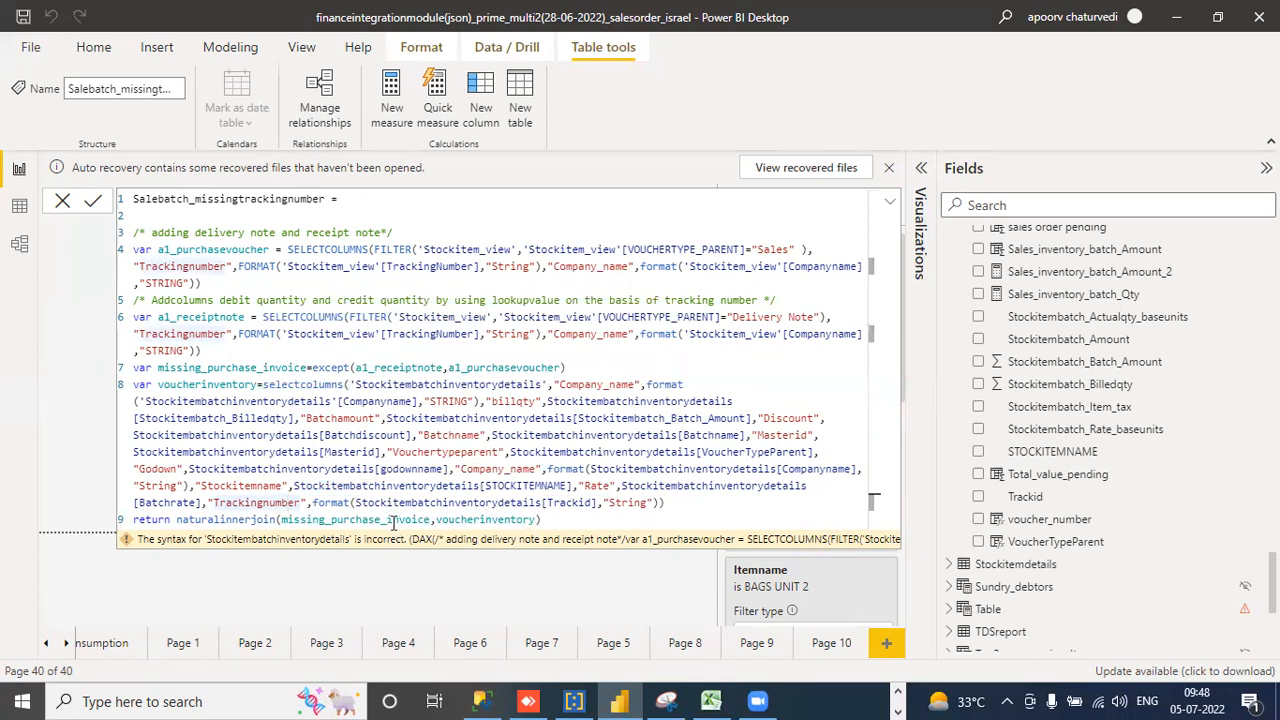
{"action": "left_click", "coordinate": [340, 367]}
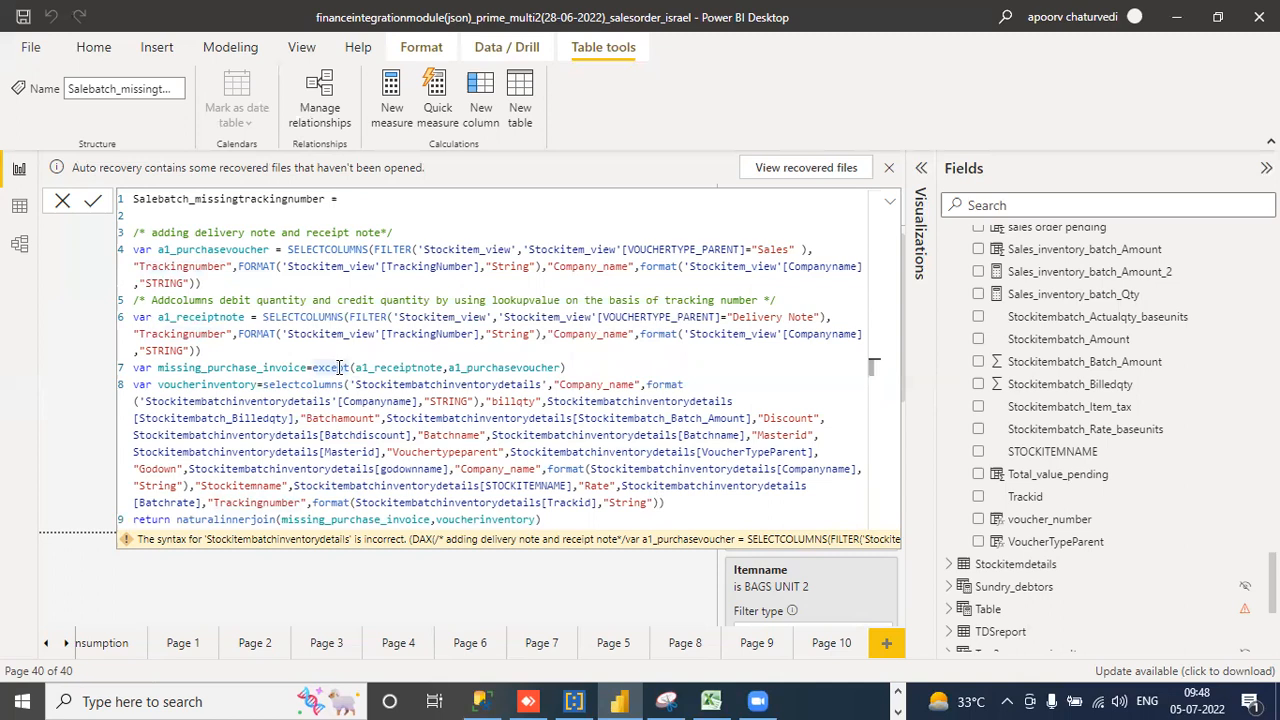
{"action": "left_click", "coordinate": [313, 503]}
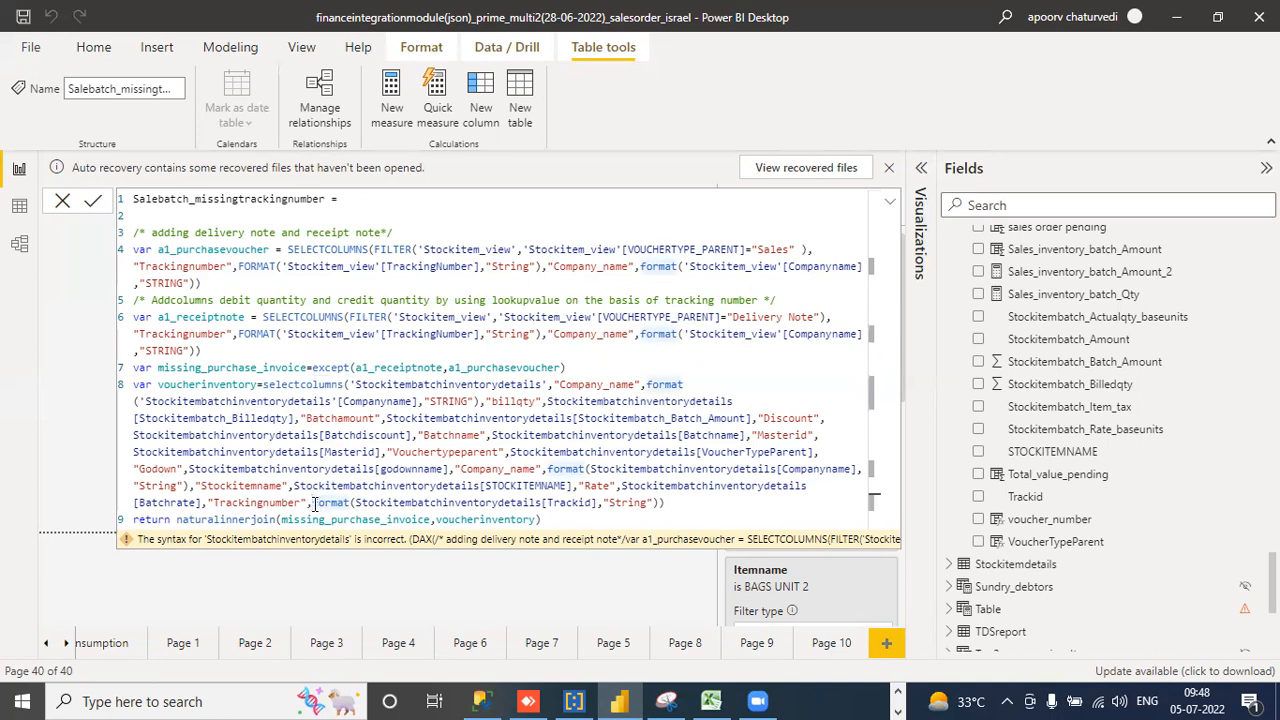
{"action": "left_click", "coordinate": [509, 468]}
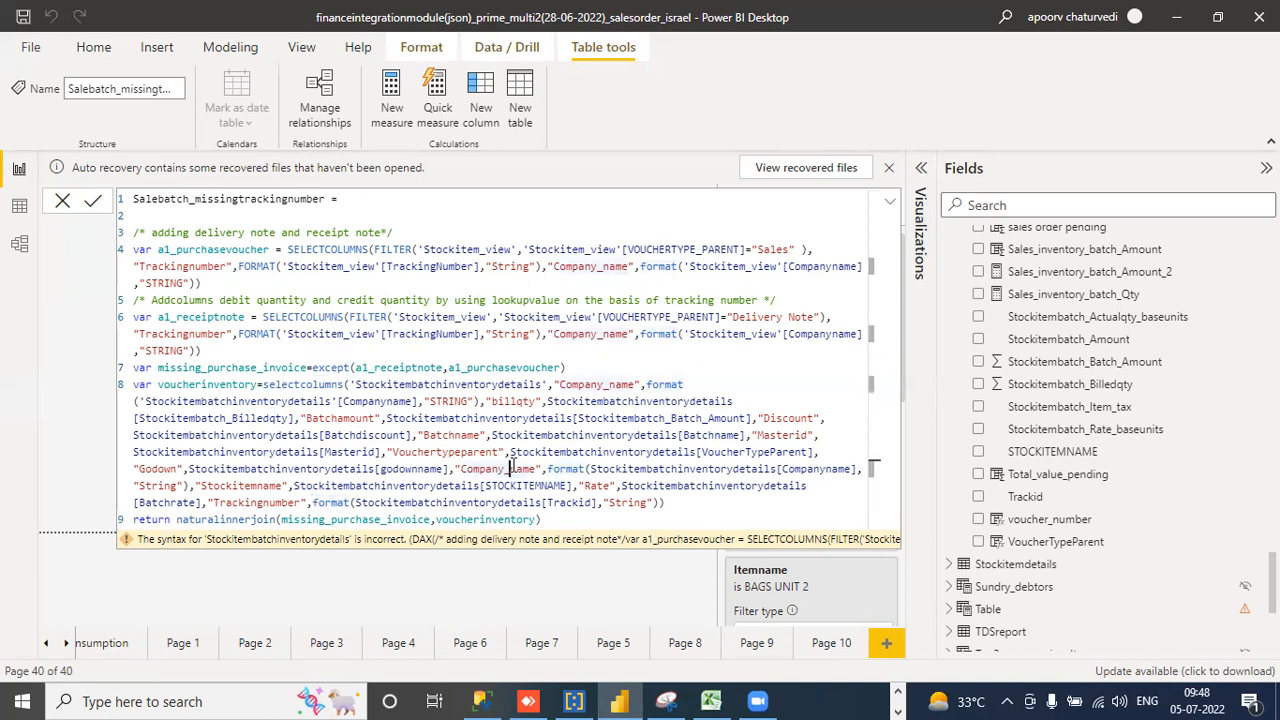
{"action": "left_click", "coordinate": [330, 503]}
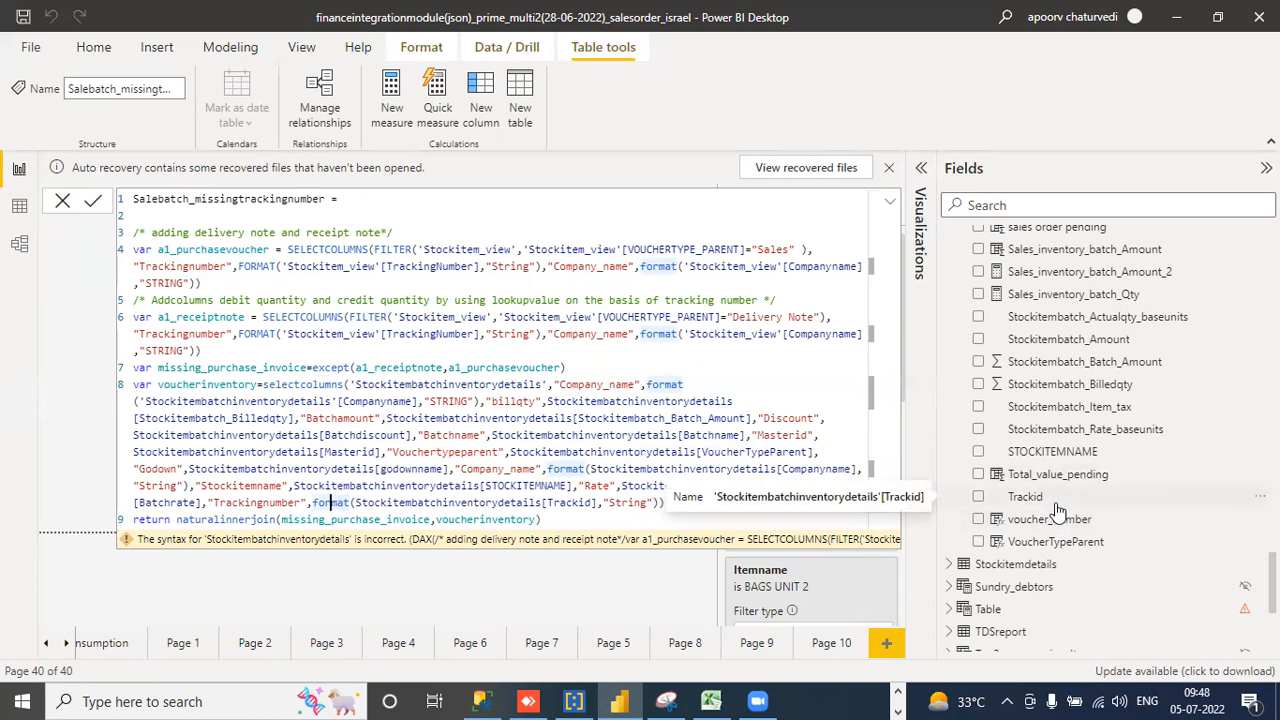
Copy the entire Salebatch_missingtrackingnumber formula and send it to the New interns group in WhatsApp Web.
{"action": "left_click", "coordinate": [584, 520]}
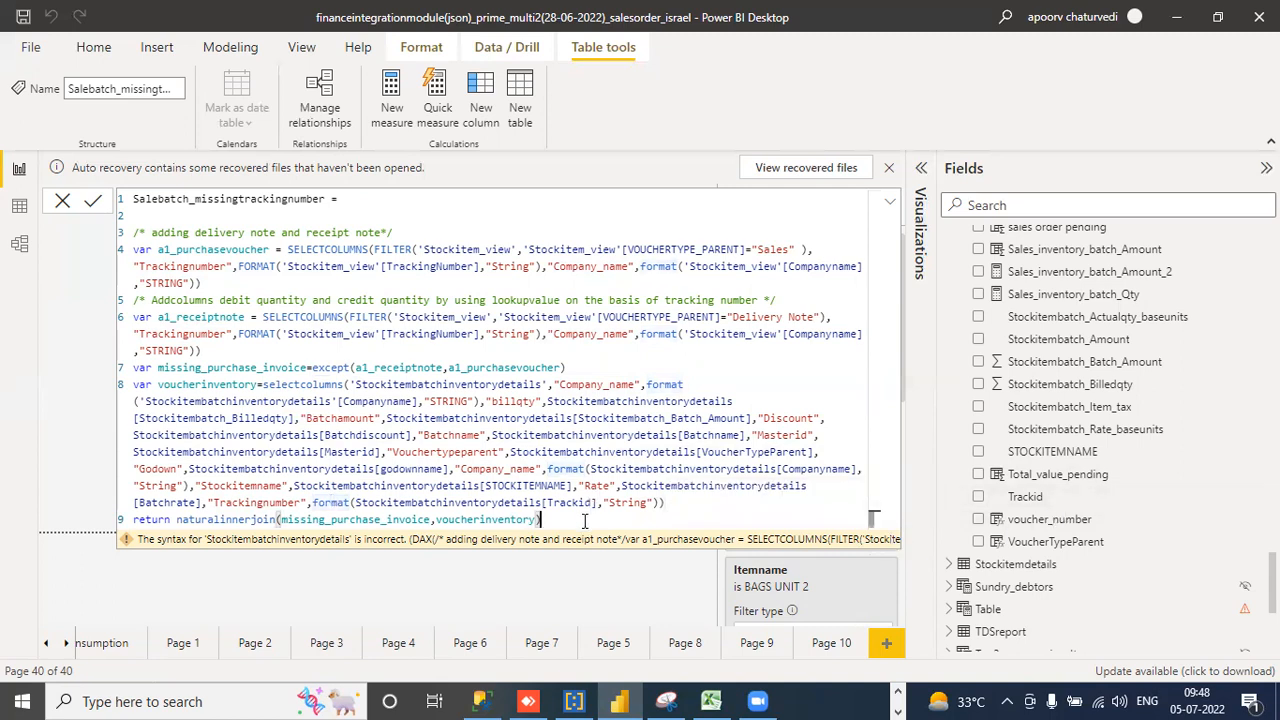
{"action": "left_click_drag", "start_coordinate": [584, 520], "coordinate": [134, 199]}
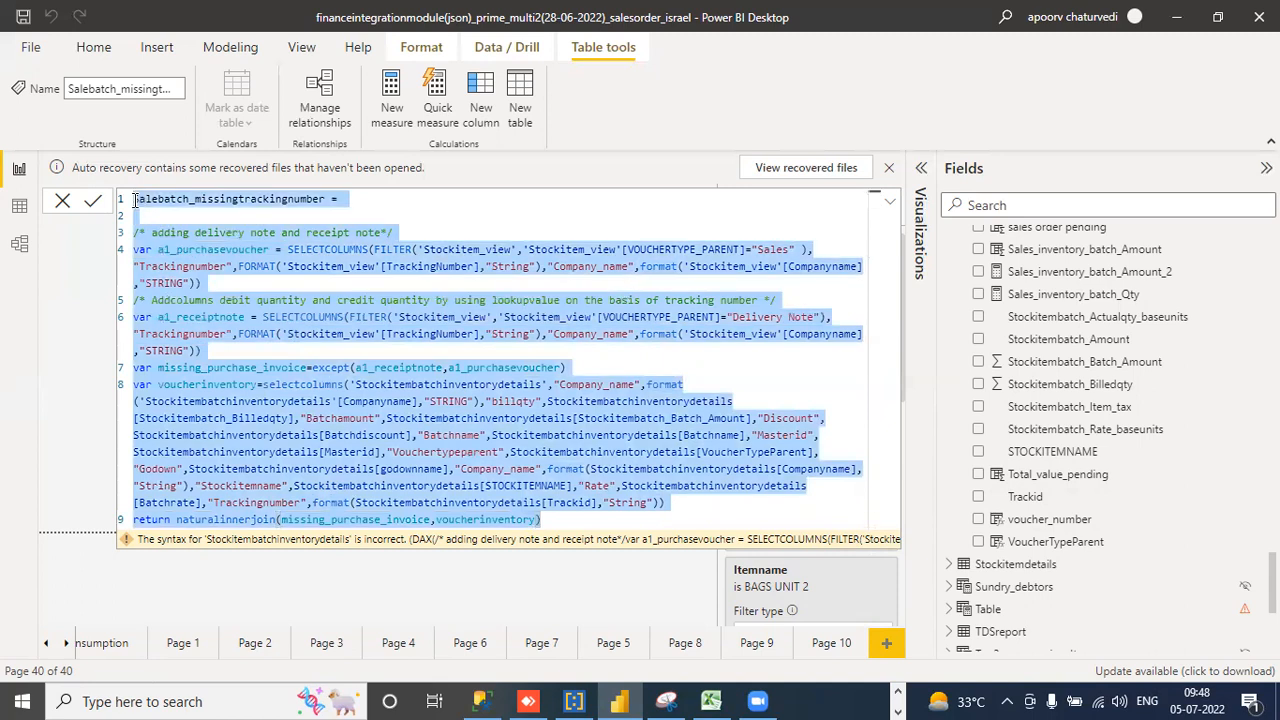
{"action": "left_click", "coordinate": [897, 692]}
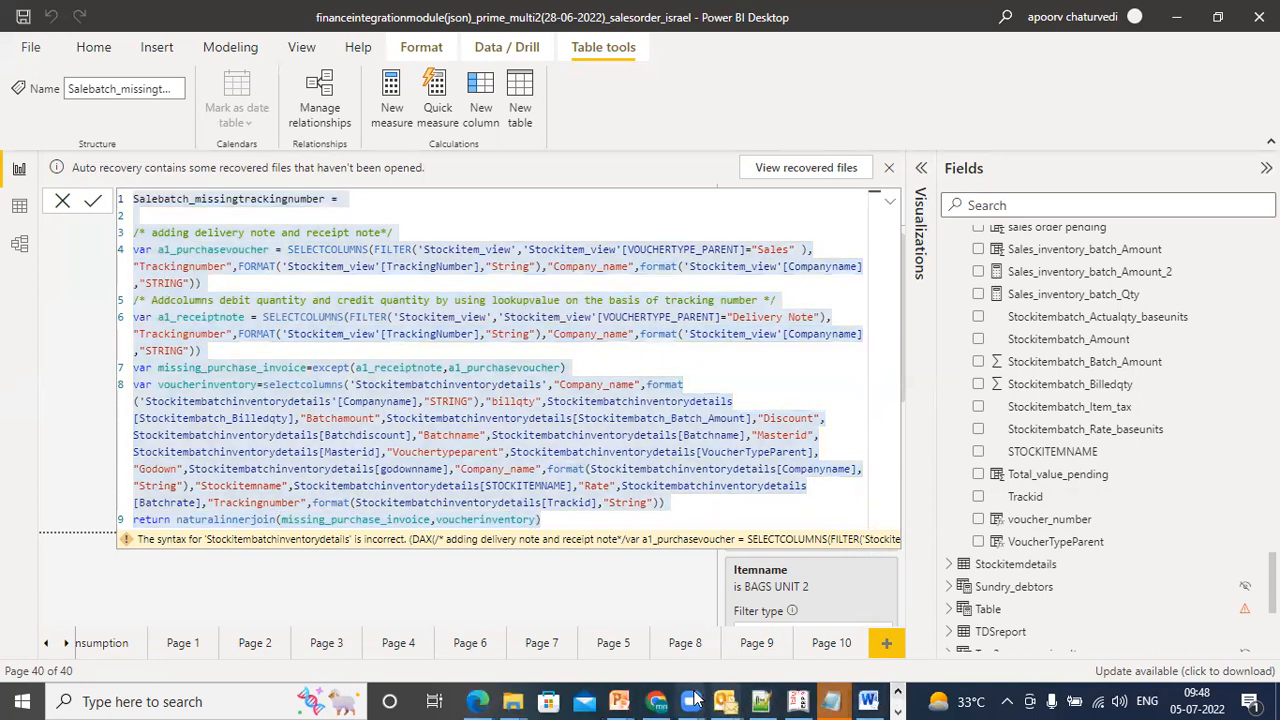
{"action": "left_click", "coordinate": [655, 701]}
{"action": "left_click", "coordinate": [190, 16]}
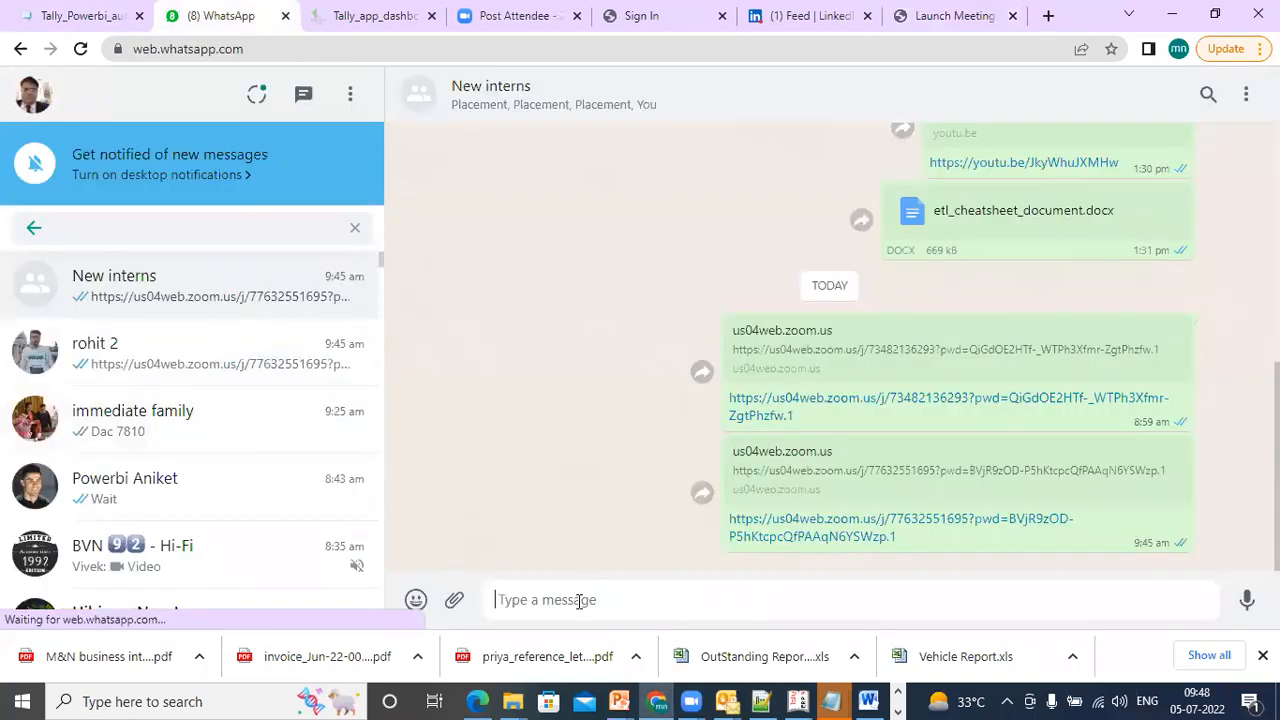
{"action": "key", "text": "ctrl+v"}
{"action": "key", "text": "Return"}
Send the copied formula to the individual contact who received the same Zoom meeting link as the group.
{"action": "left_click", "coordinate": [165, 345]}
{"action": "key", "text": "ctrl+v"}
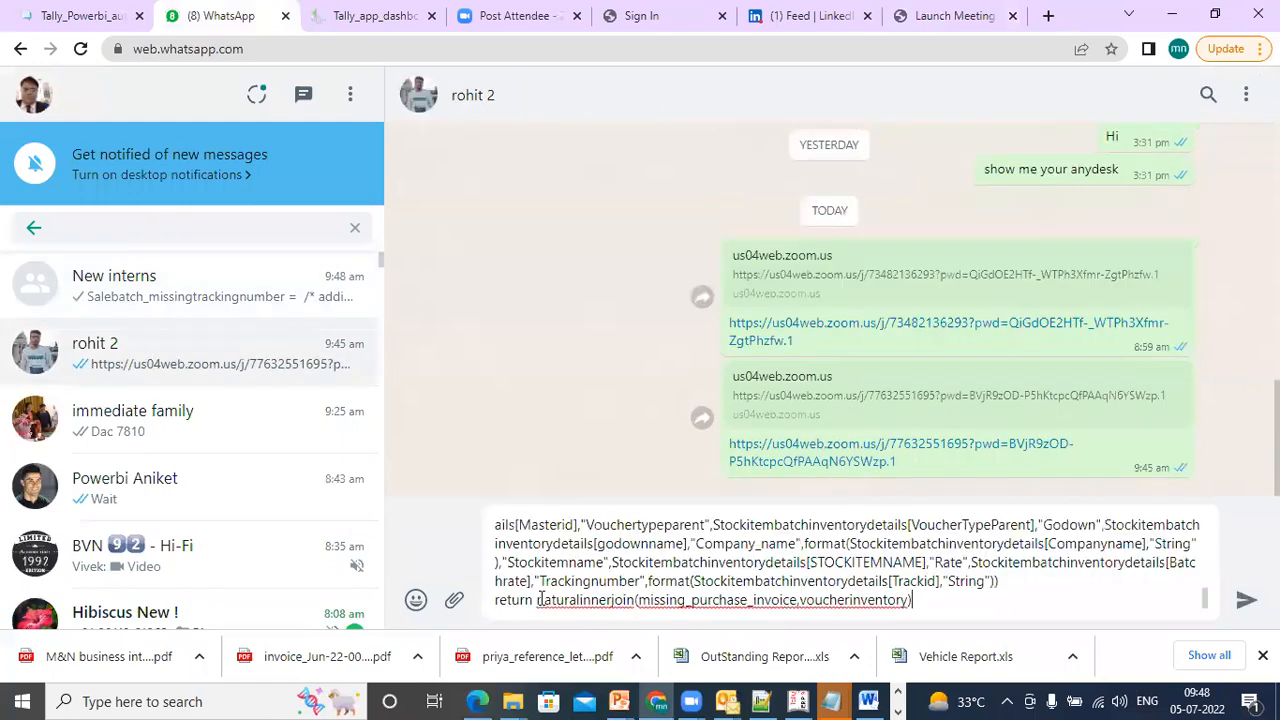
{"action": "key", "text": "Return"}
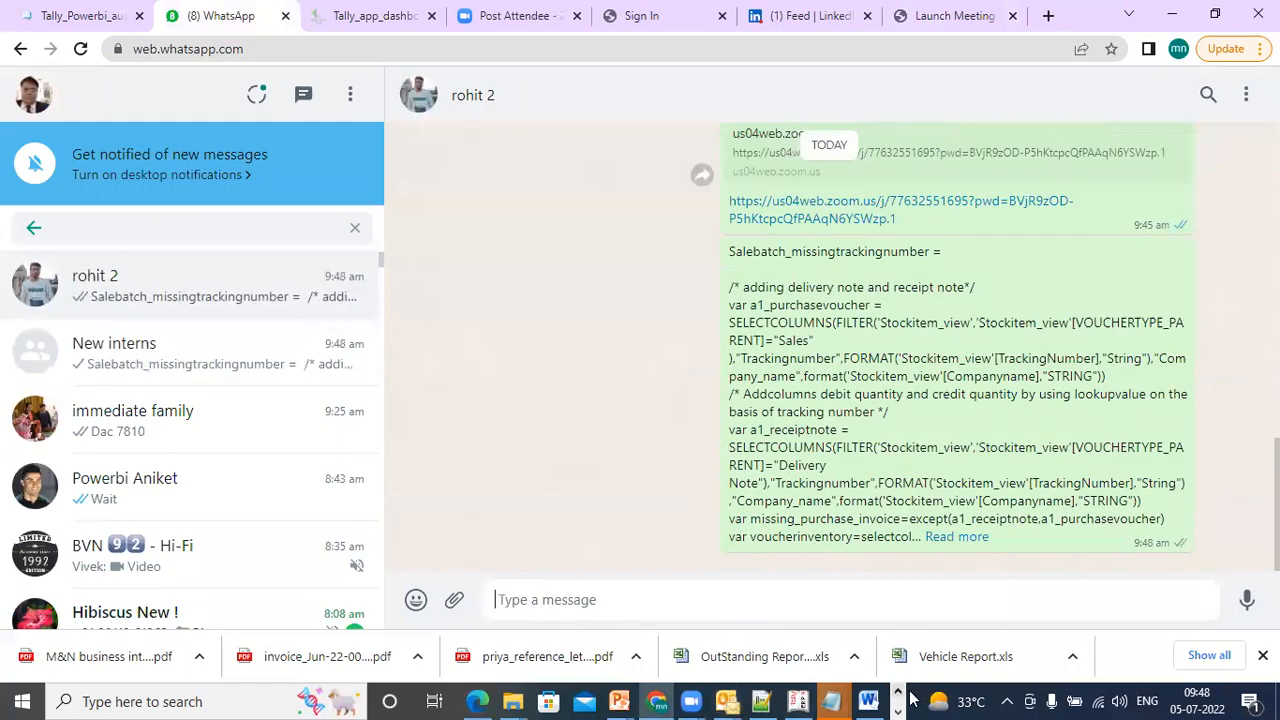
Switch back to Power BI Desktop and place the cursor at the end of the formula's return line.
{"action": "left_click", "coordinate": [898, 709]}
{"action": "left_click", "coordinate": [626, 698]}
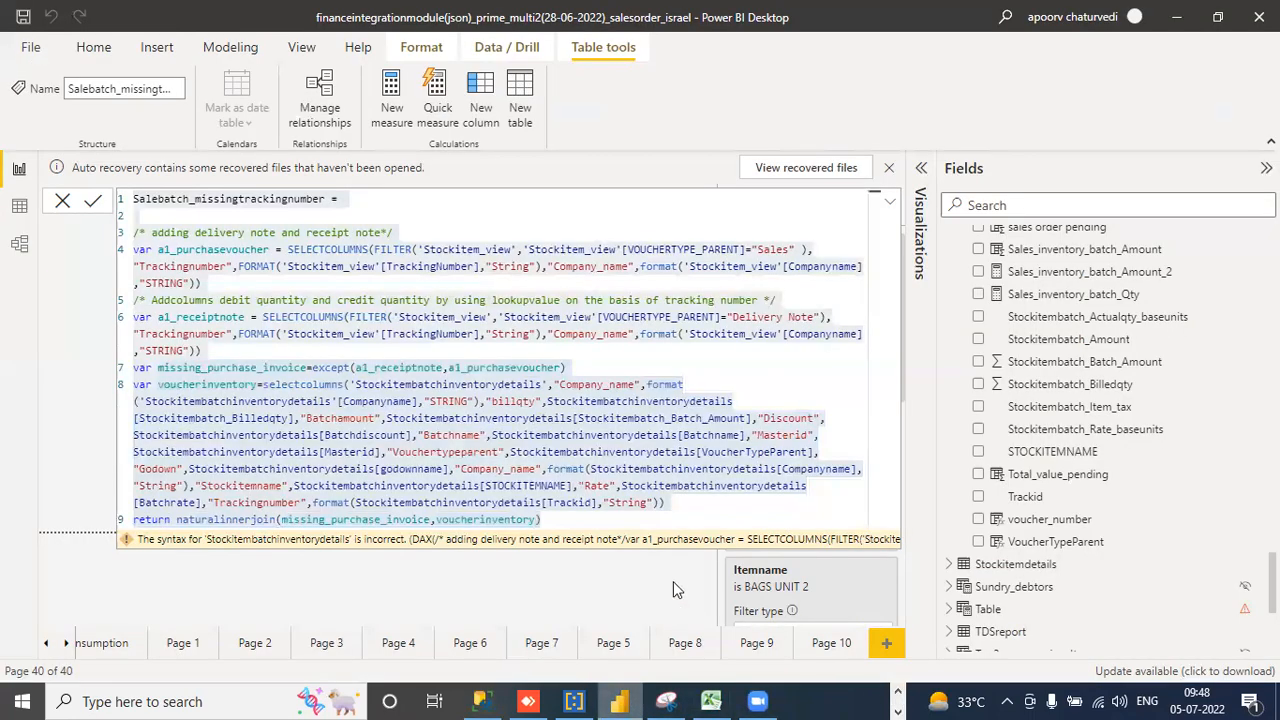
{"action": "left_click", "coordinate": [690, 519]}
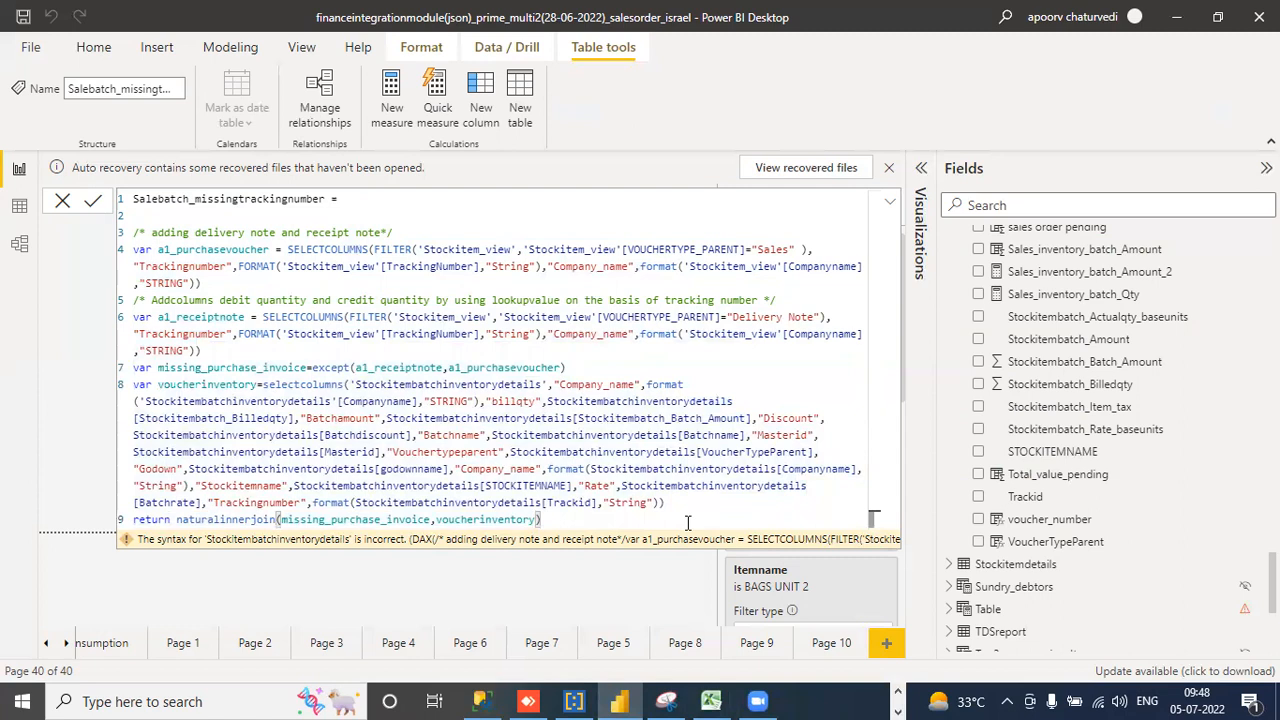
Switch to the Notepad notes on weighted average rate and add the heading "for batch wise inventory valuation:" below the existing text.
{"action": "left_click", "coordinate": [899, 693]}
{"action": "mouse_move", "coordinate": [831, 701]}
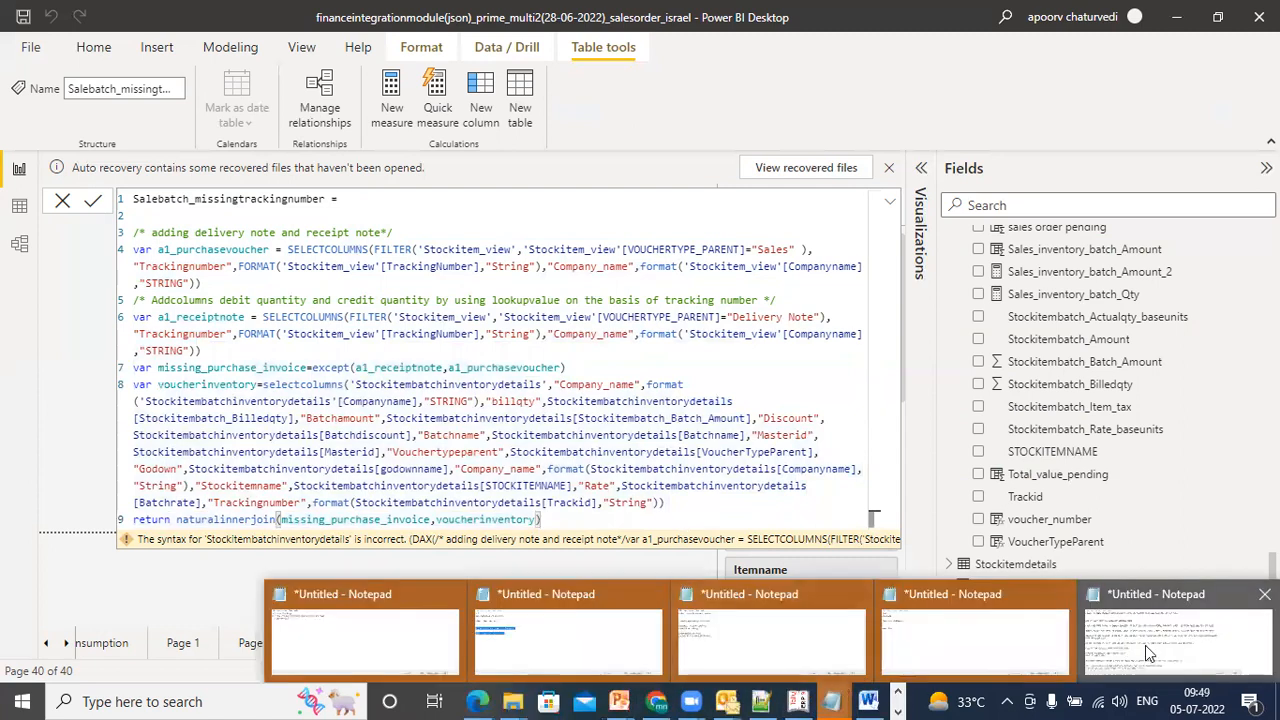
{"action": "left_click", "coordinate": [1145, 645]}
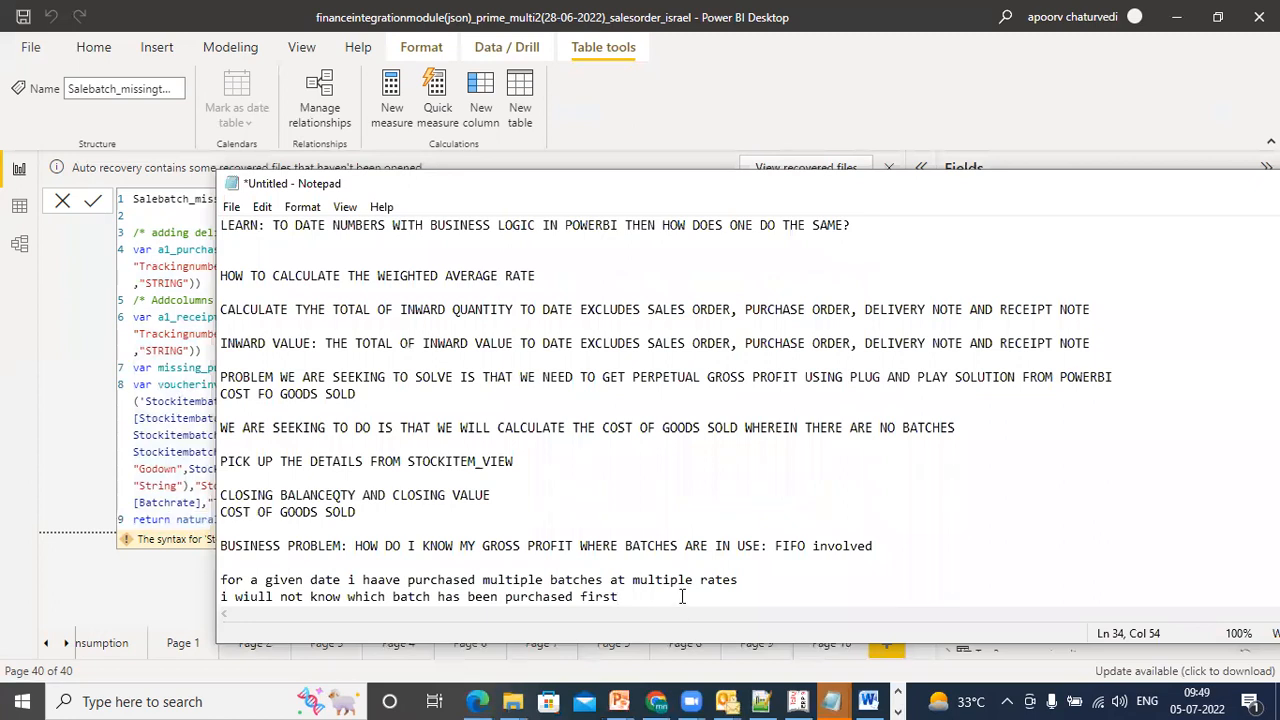
{"action": "key", "text": "Return"}
{"action": "key", "text": "Return"}
{"action": "key", "text": "Return"}
{"action": "type", "text": "for batc"}
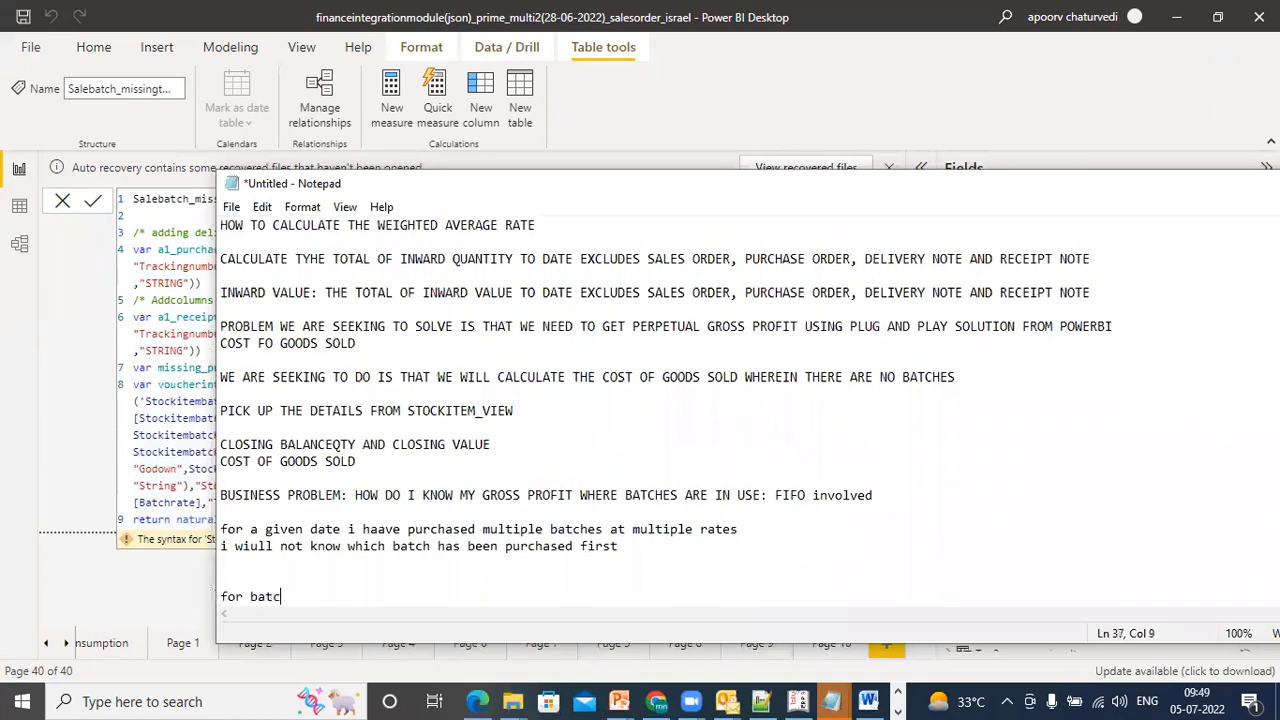
{"action": "type", "text": "h wise inventory valkuation"}
{"action": "key", "text": "BackSpace"}
{"action": "key", "text": "BackSpace"}
{"action": "key", "text": "BackSpace"}
{"action": "key", "text": "BackSpace"}
{"action": "key", "text": "BackSpace"}
{"action": "key", "text": "BackSpace"}
{"action": "key", "text": "BackSpace"}
{"action": "type", "text": "ua"}
{"action": "key", "text": "BackSpace"}
{"action": "key", "text": "BackSpace"}
{"action": "type", "text": "uation:"}
Begin the explanation under the heading with "we first found those invoice that had a delivery note and not a sa".
{"action": "key", "text": "Return"}
{"action": "type", "text": "we first "}
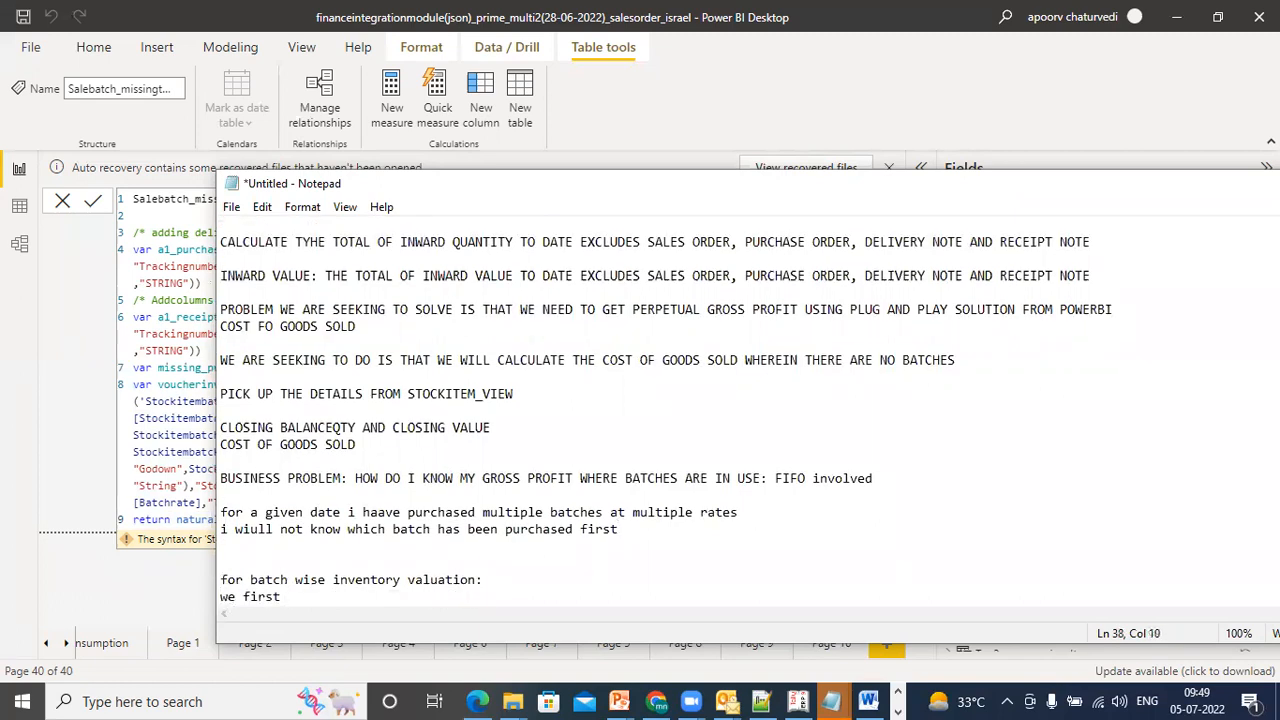
{"action": "type", "text": "foudn the"}
{"action": "key", "text": "BackSpace"}
{"action": "key", "text": "BackSpace"}
{"action": "key", "text": "BackSpace"}
{"action": "key", "text": "BackSpace"}
{"action": "key", "text": "BackSpace"}
{"action": "key", "text": "BackSpace"}
{"action": "key", "text": "BackSpace"}
{"action": "type", "text": "nd those invoice "}
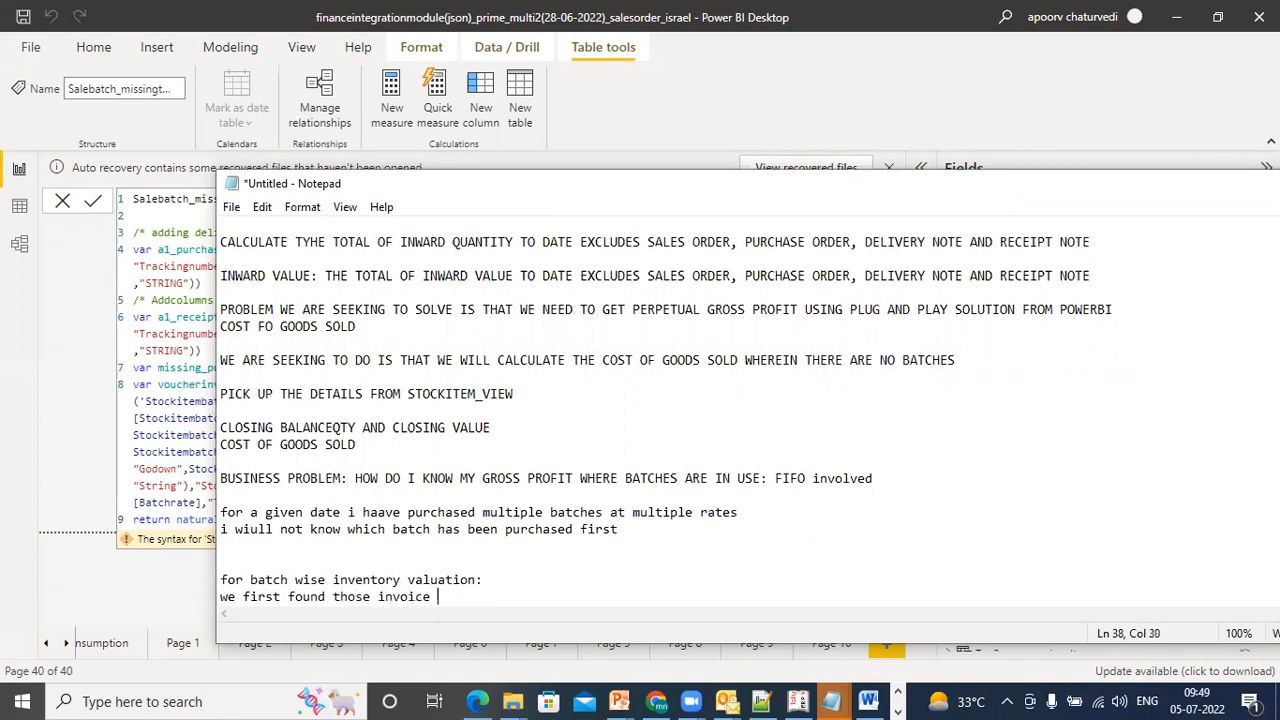
{"action": "type", "text": "that had a delivery note a"}
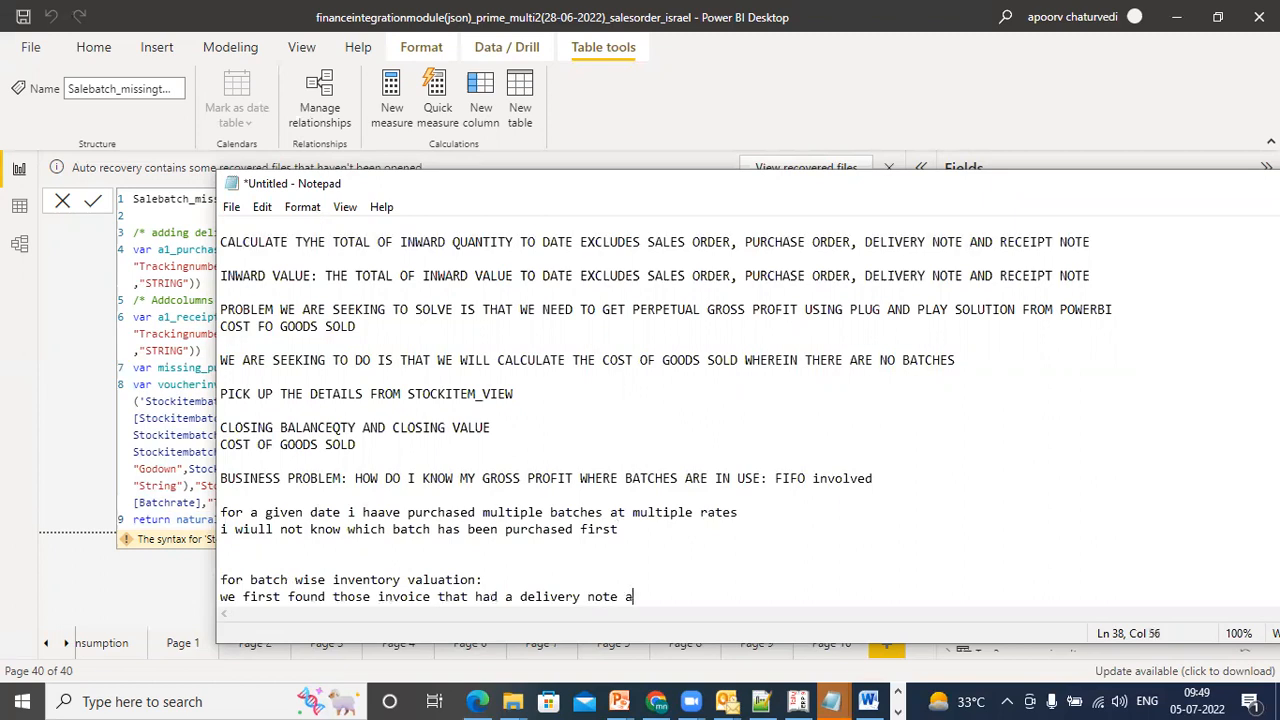
{"action": "type", "text": "nd not a sa"}
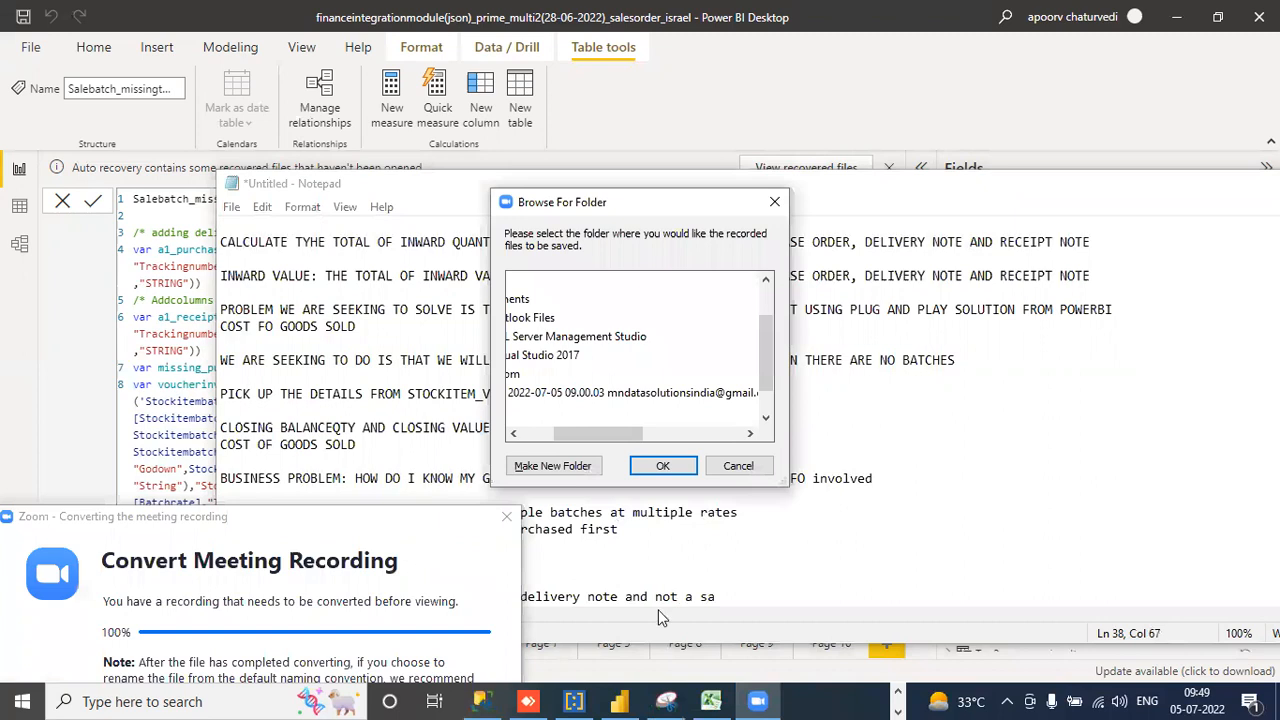
Save the converted Zoom recording in the meeting folder dated 2022-07-05 09.00.03 inside the Zoom folder.
{"action": "left_click_drag", "start_coordinate": [763, 324], "coordinate": [763, 347]}
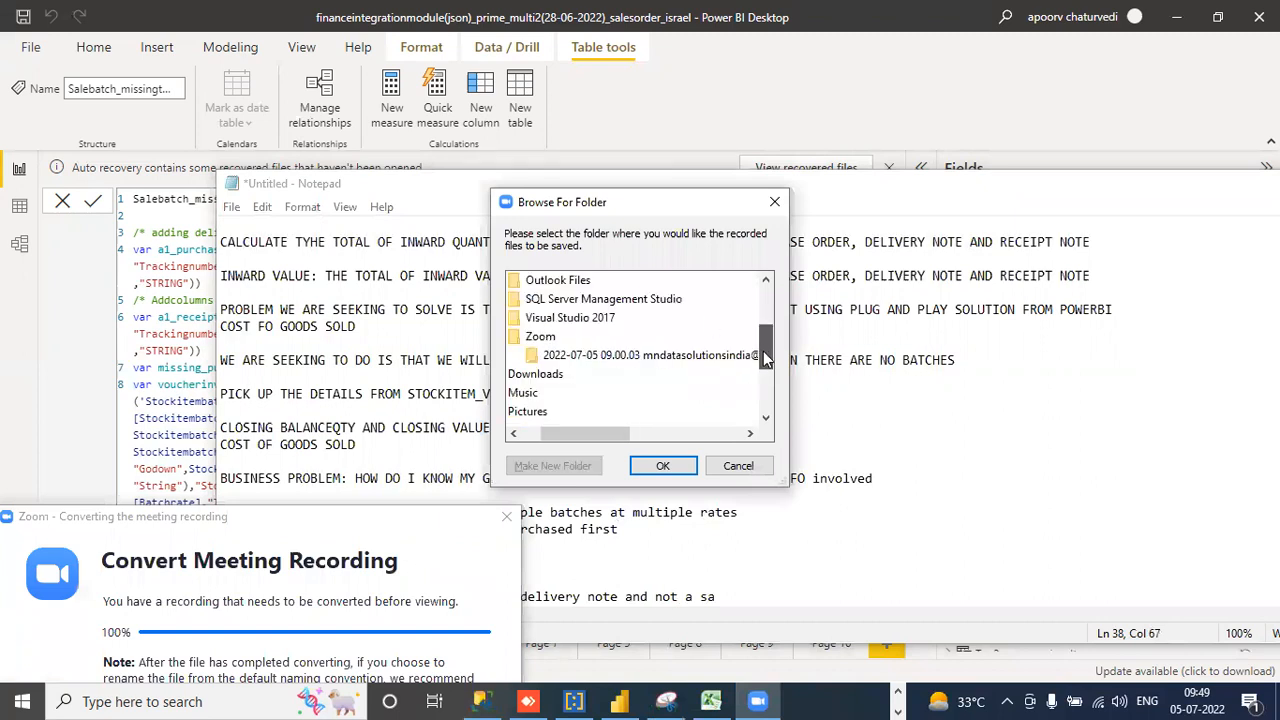
{"action": "left_click", "coordinate": [714, 340]}
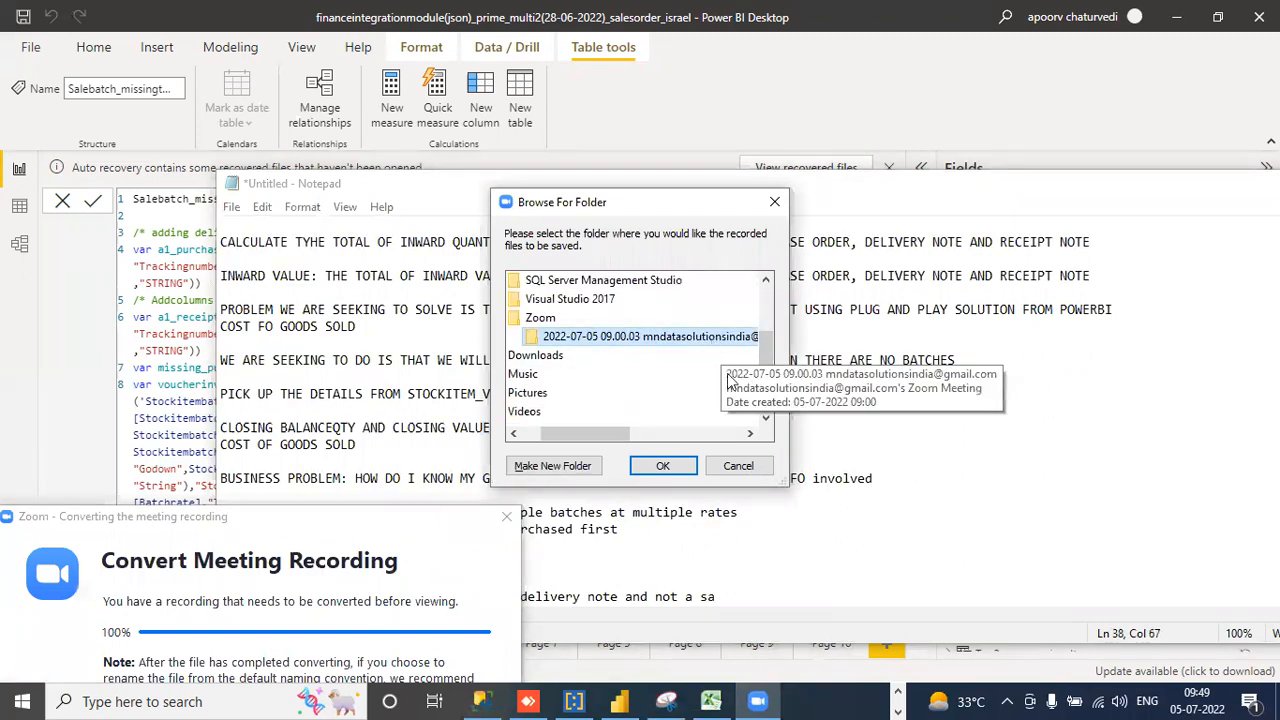
{"action": "left_click", "coordinate": [663, 466]}
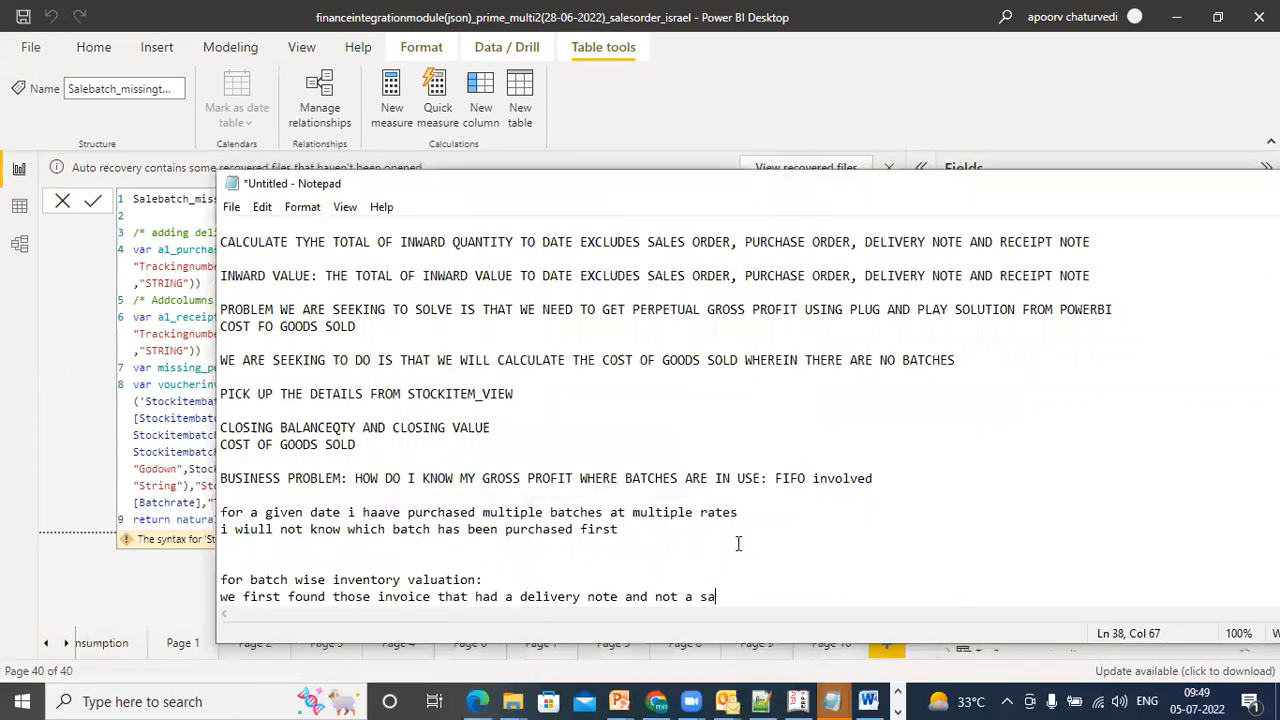
Complete the Notepad sentence so that it ends with "and not a sales invoice.".
{"action": "type", "text": "invoice"}
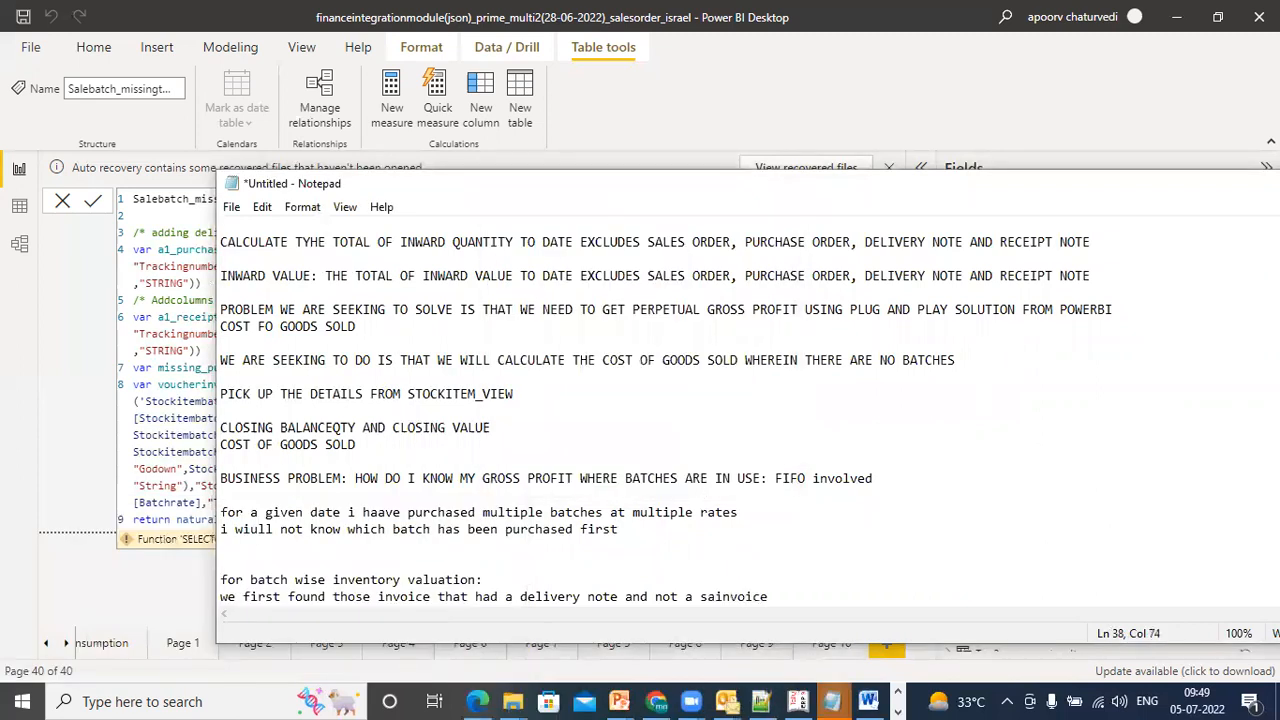
{"action": "key", "text": "BackSpace"}
{"action": "key", "text": "BackSpace"}
{"action": "key", "text": "BackSpace"}
{"action": "key", "text": "BackSpace"}
{"action": "key", "text": "BackSpace"}
{"action": "key", "text": "BackSpace"}
{"action": "type", "text": "es invoice."}
Add the line "This was done by using esxcept and join between the two tables" to the Notepad notes.
{"action": "key", "text": "Return"}
{"action": "type", "text": "s d"}
{"action": "type", "text": "ojne"}
{"action": "key", "text": "BackSpace"}
{"action": "key", "text": "BackSpace"}
{"action": "key", "text": "BackSpace"}
{"action": "key", "text": "BackSpace"}
{"action": "type", "text": "ne by using"}
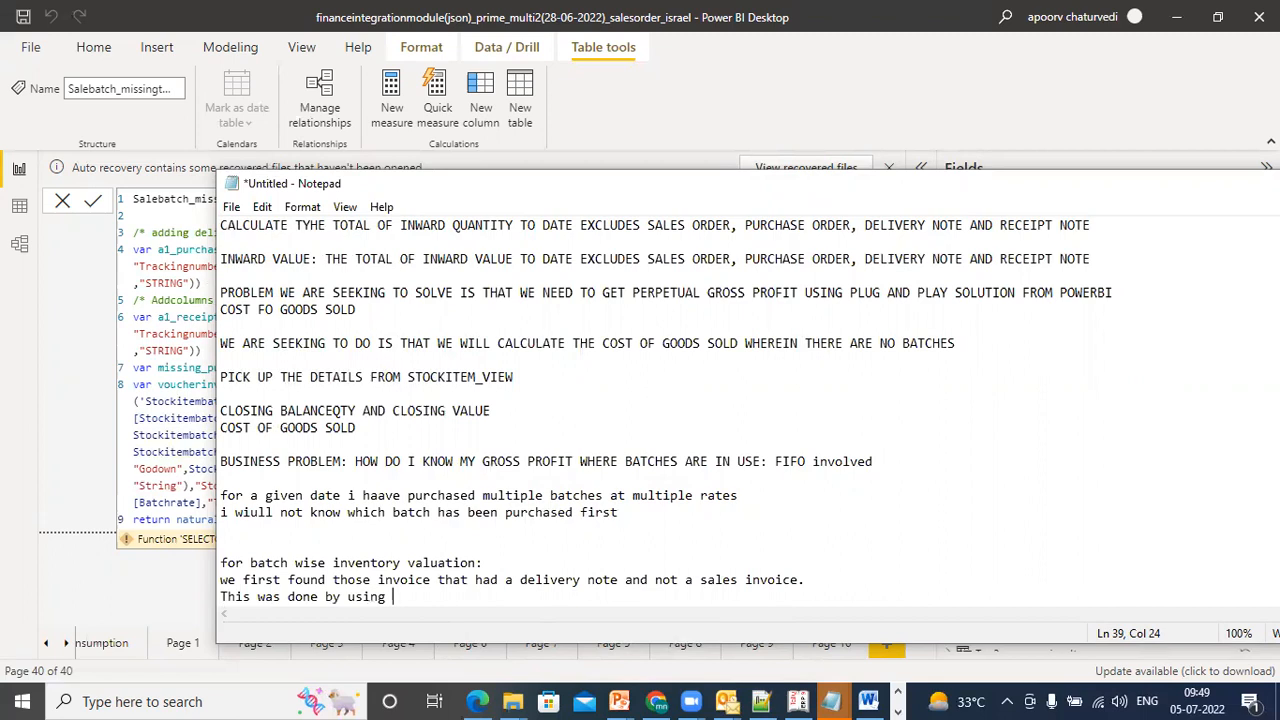
{"action": "type", "text": "exzcept"}
{"action": "key", "text": "BackSpace"}
{"action": "key", "text": "BackSpace"}
{"action": "key", "text": "BackSpace"}
{"action": "key", "text": "BackSpace"}
{"action": "key", "text": "BackSpace"}
{"action": "key", "text": "BackSpace"}
{"action": "key", "text": "BackSpace"}
{"action": "key", "text": "BackSpace"}
{"action": "type", "text": "esxcept and join betwe"}
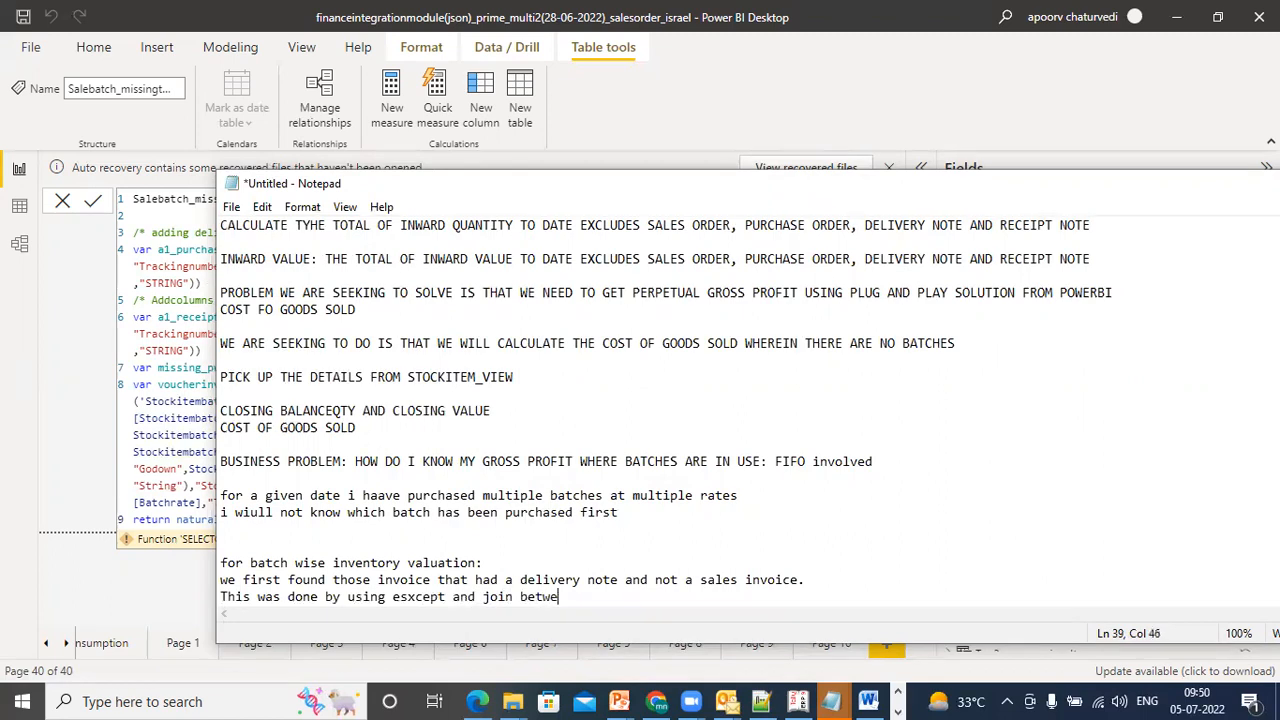
{"action": "type", "text": "en the two tables"}
In Power BI Desktop, remove the duplicate "Company_name" column after "Godown" from voucherinventory and commit the table formula.
{"action": "left_click", "coordinate": [897, 699]}
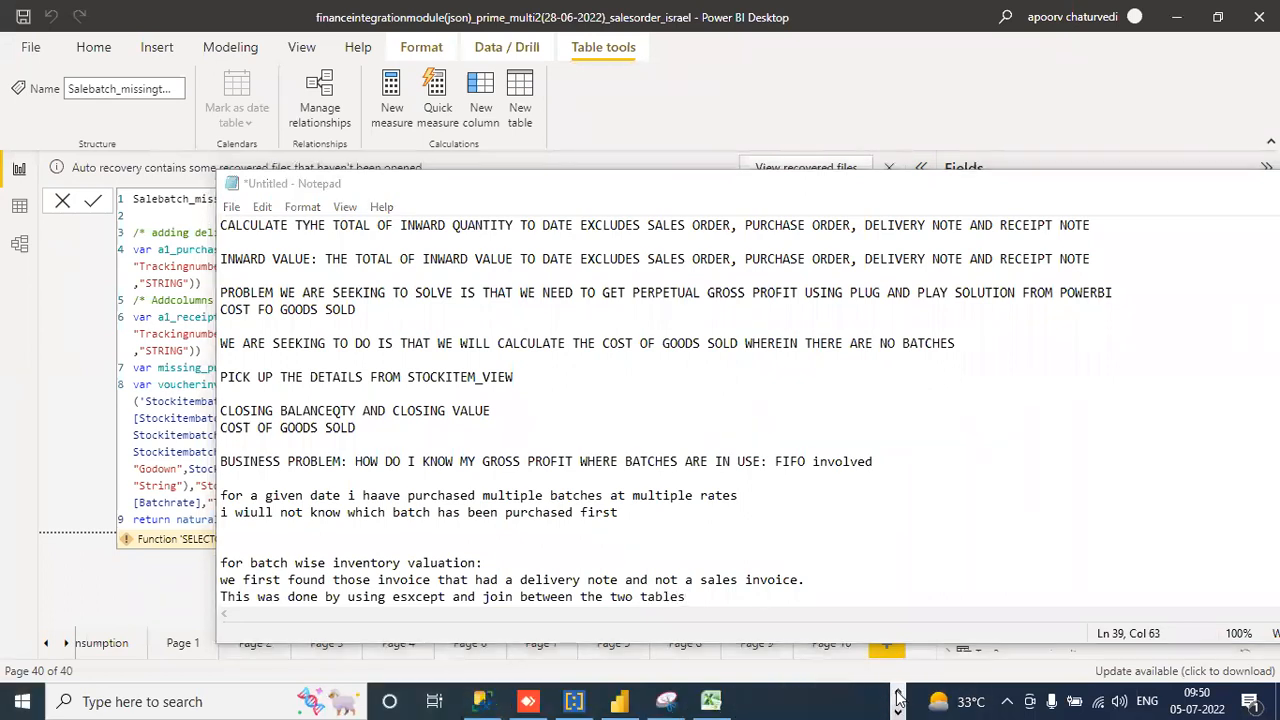
{"action": "left_click", "coordinate": [620, 699]}
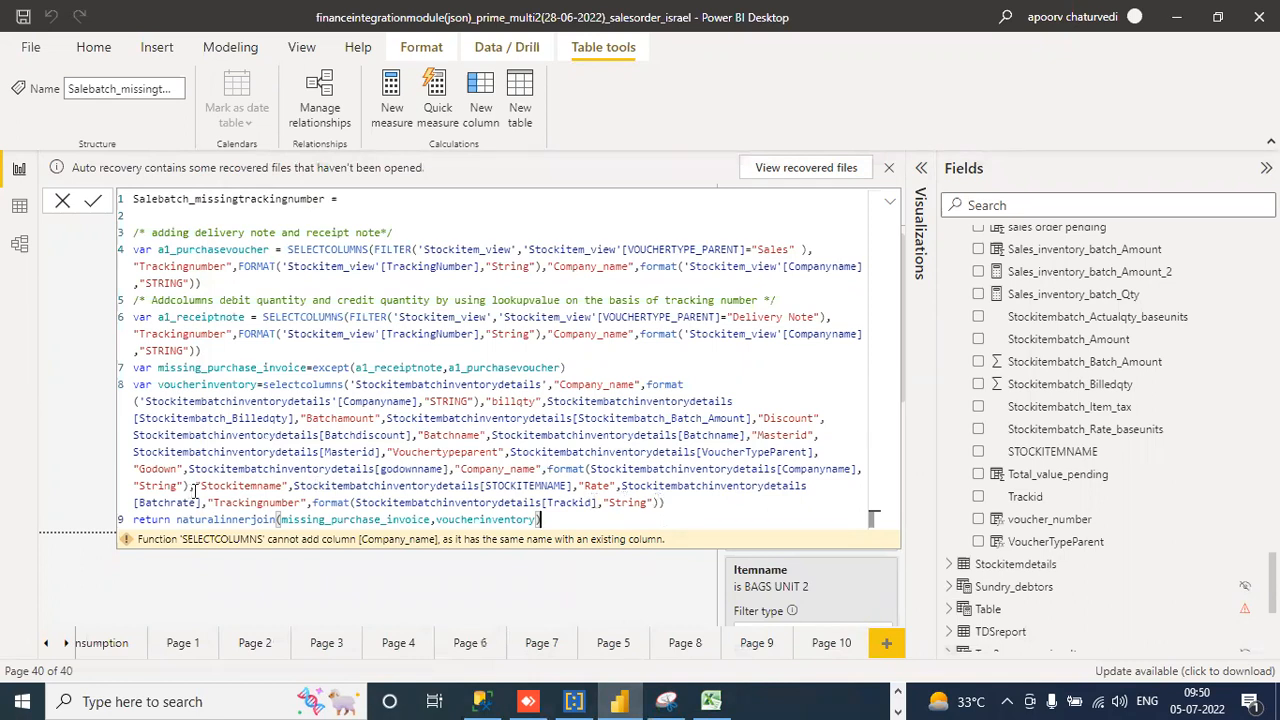
{"action": "left_click_drag", "start_coordinate": [195, 485], "coordinate": [456, 469]}
{"action": "key", "text": "Delete"}
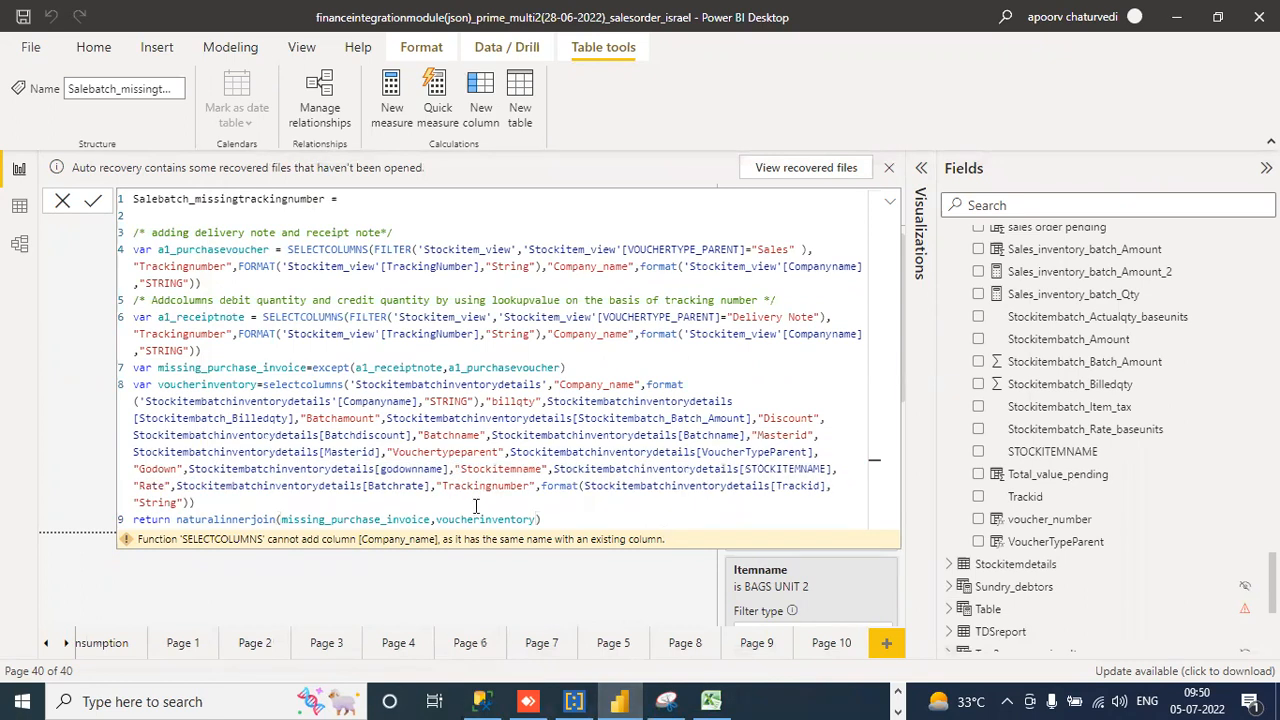
{"action": "left_click", "coordinate": [569, 518]}
{"action": "key", "text": "Return"}
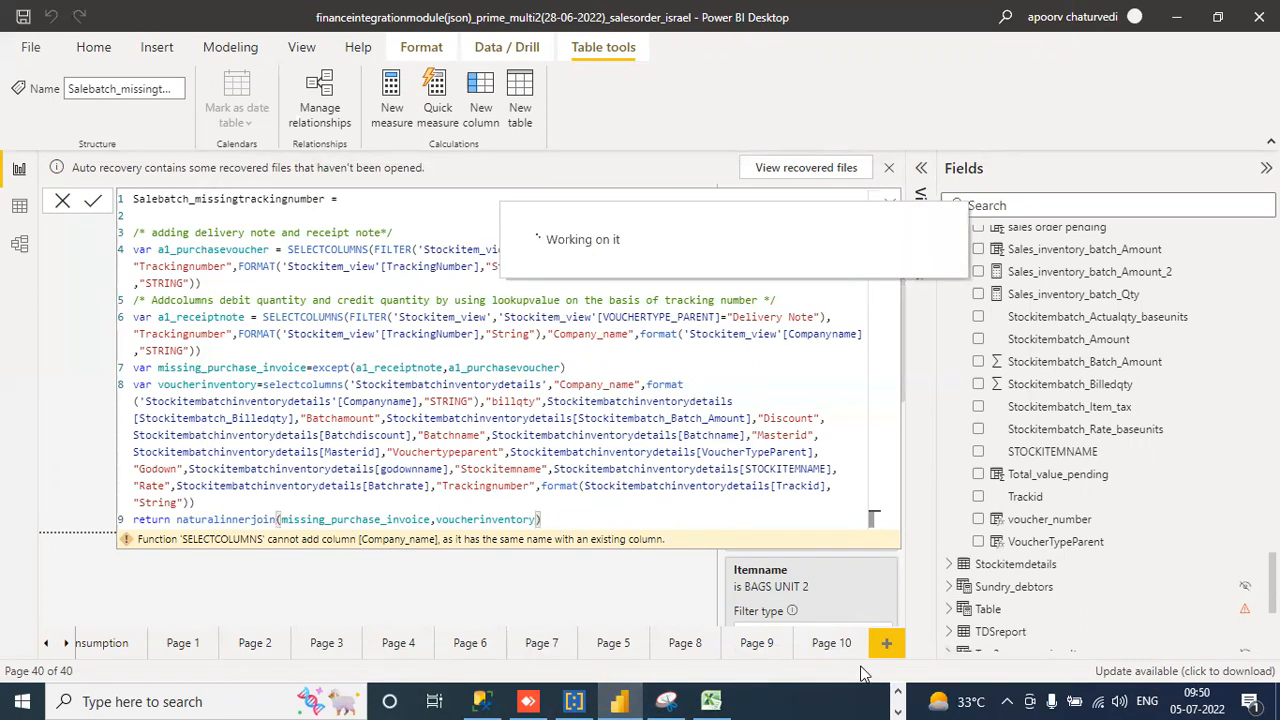
Switch to etl_cheatsheet_document in Word, add the line "Example of except and inner join" below the CLOSING_BALANCE_QTY picture, and continue on a new page.
{"action": "left_click", "coordinate": [896, 691]}
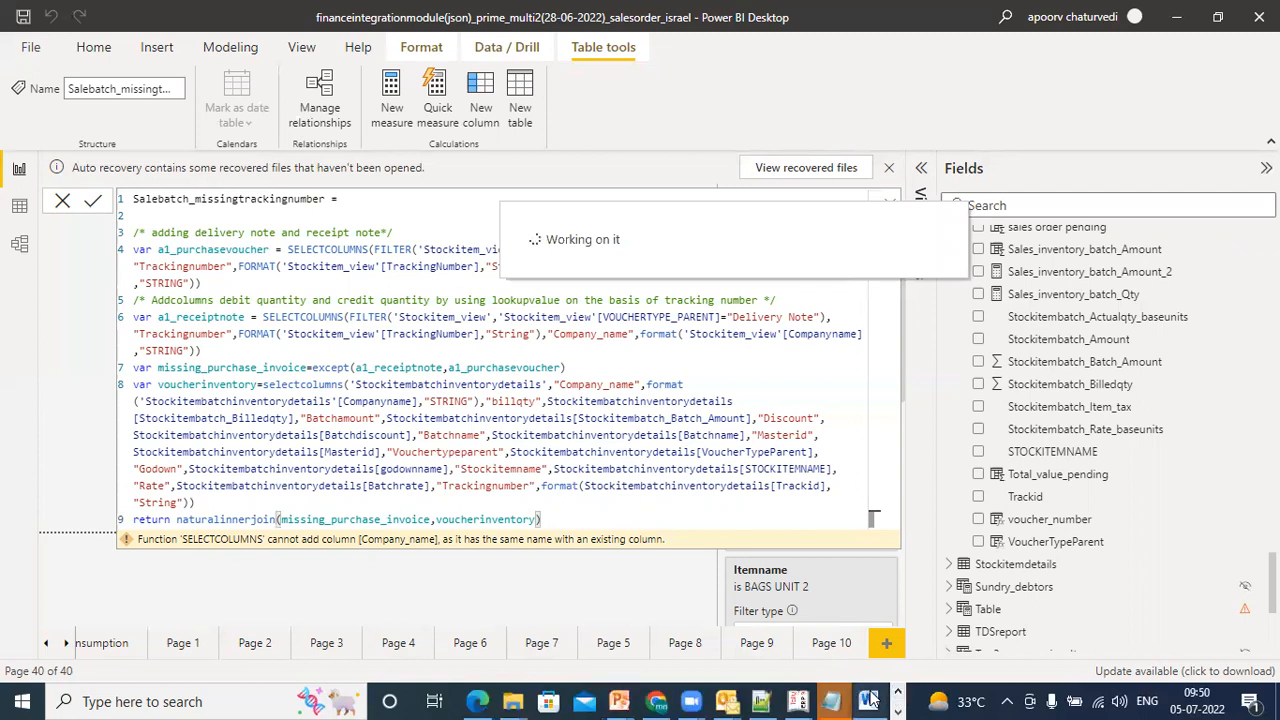
{"action": "left_click", "coordinate": [867, 700]}
{"action": "type", "text": "xampole of"}
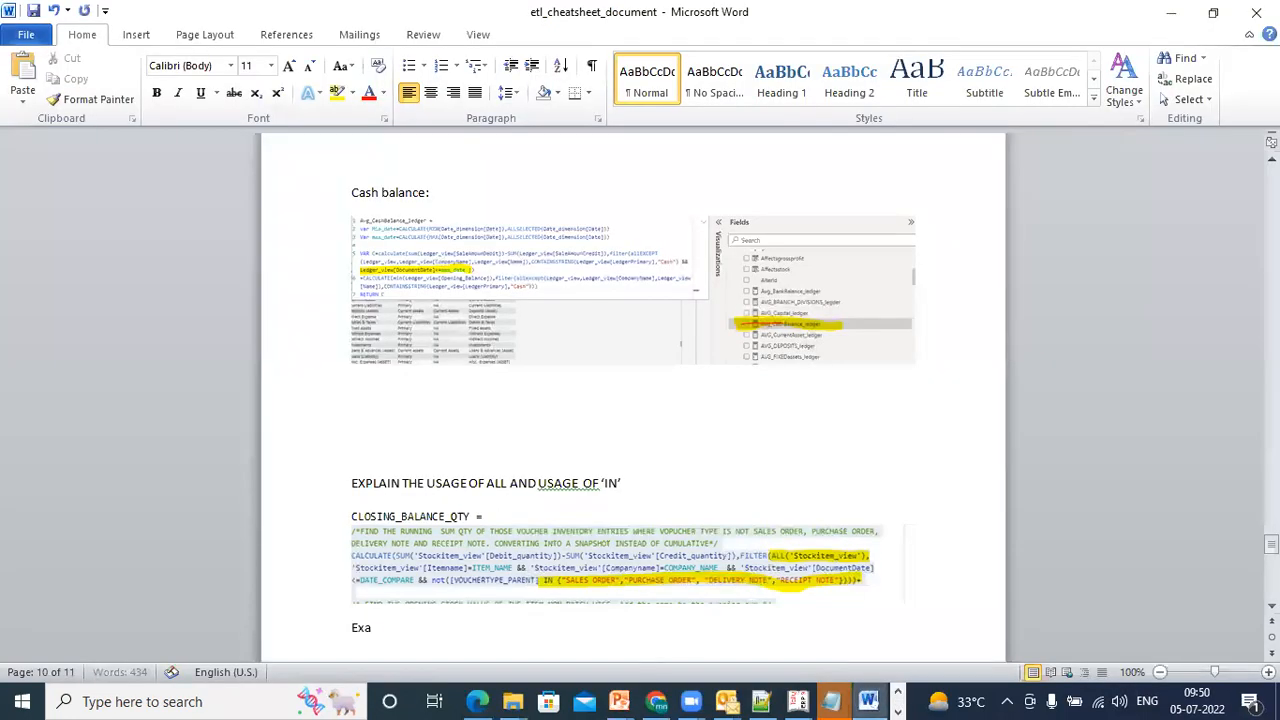
{"action": "key", "text": "BackSpace"}
{"action": "key", "text": "BackSpace"}
{"action": "key", "text": "BackSpace"}
{"action": "key", "text": "BackSpace"}
{"action": "key", "text": "BackSpace"}
{"action": "key", "text": "BackSpace"}
{"action": "type", "text": "le of excerpt"}
{"action": "key", "text": "BackSpace"}
{"action": "key", "text": "BackSpace"}
{"action": "key", "text": "BackSpace"}
{"action": "type", "text": "pt and inner join"}
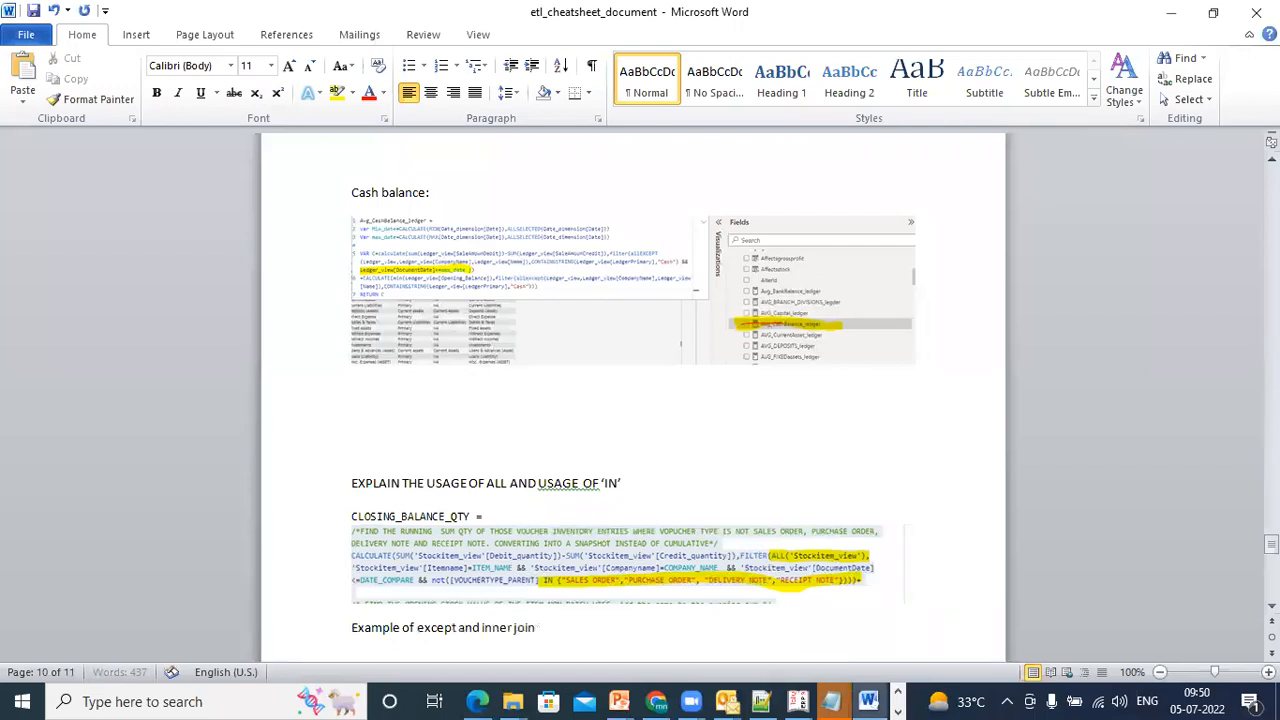
{"action": "scroll", "coordinate": [640, 400], "scroll_direction": "down", "scroll_amount": 5}
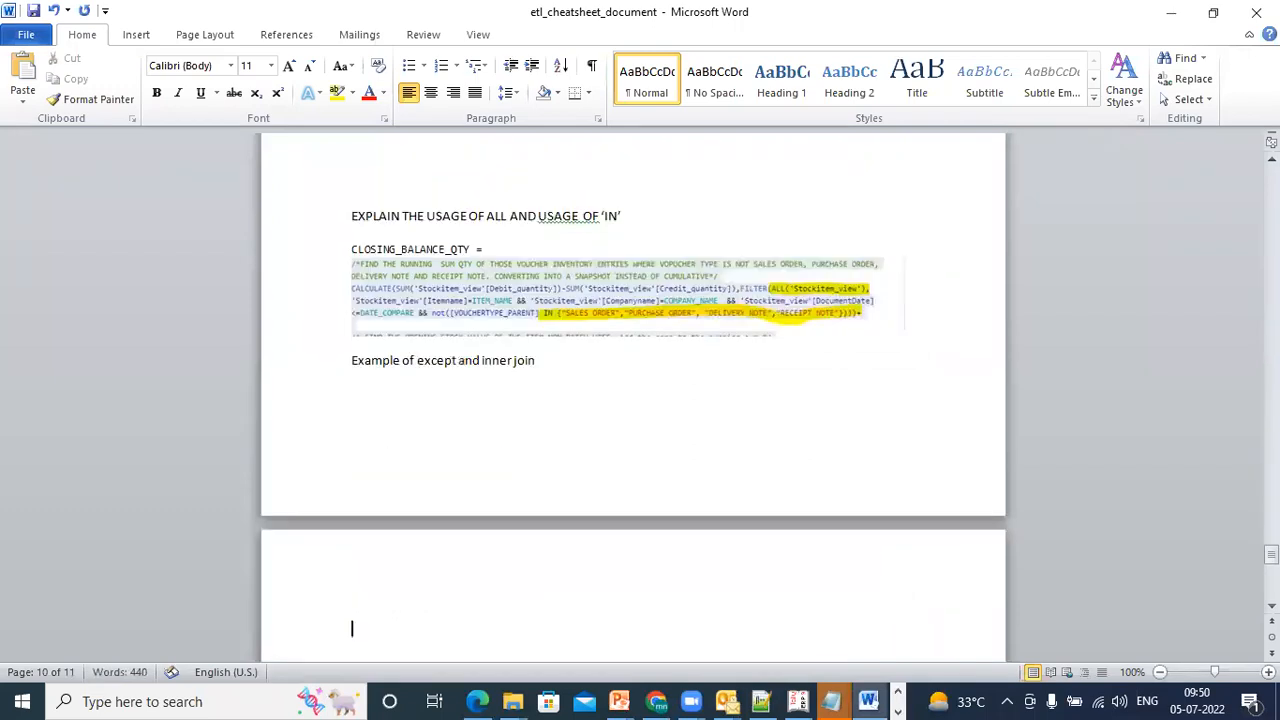
Switch back to Power BI Desktop and check whether the Salebatch_missingtrackingnumber formula has finished processing.
{"action": "left_click", "coordinate": [897, 711]}
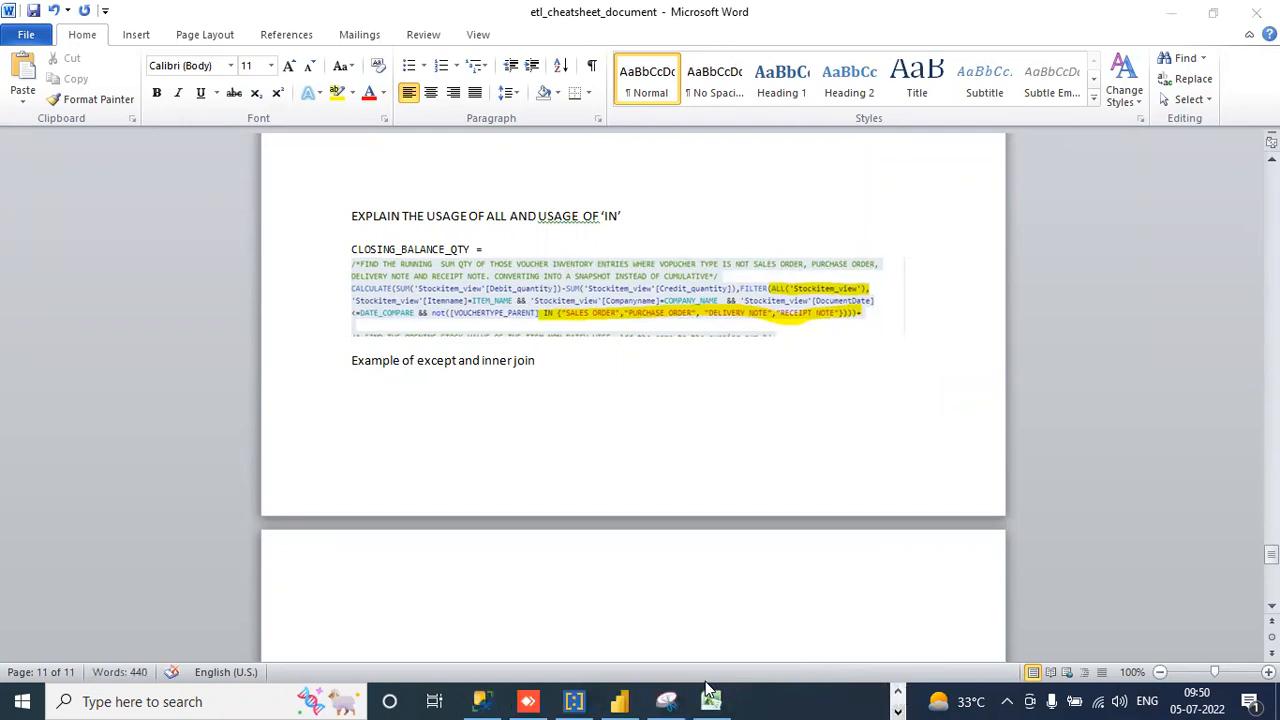
{"action": "left_click", "coordinate": [622, 699]}
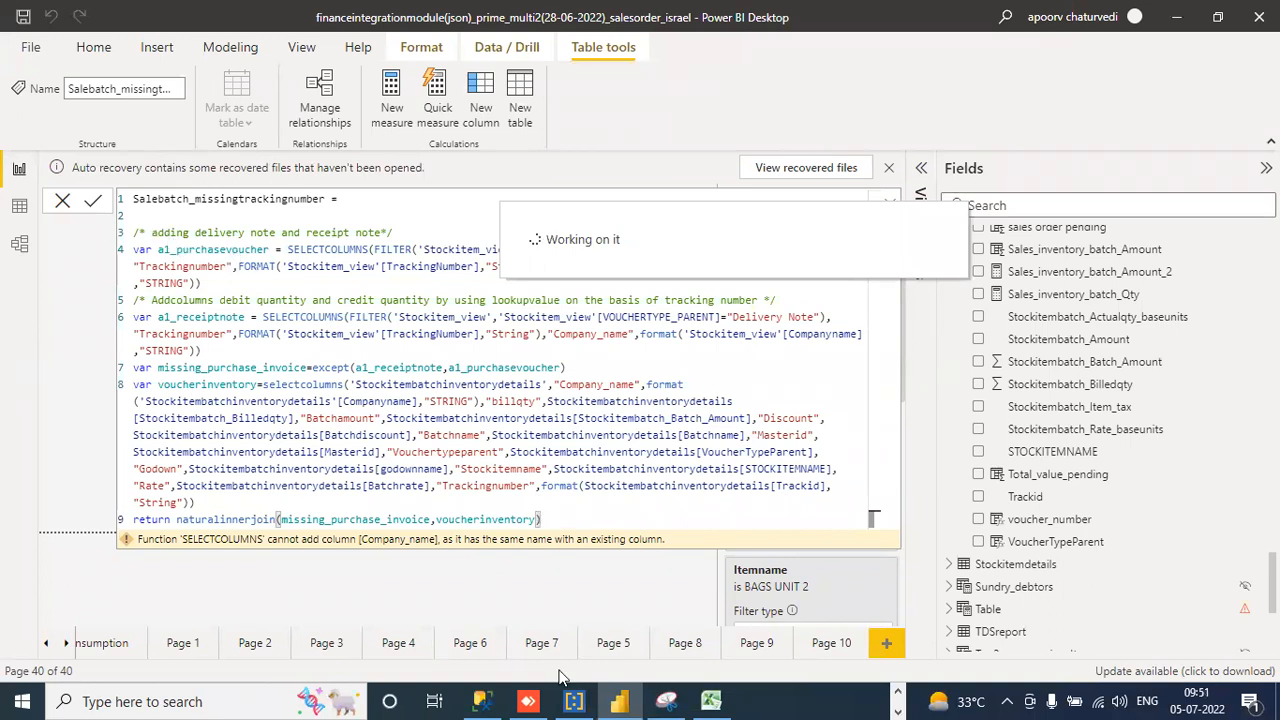
{"action": "left_click", "coordinate": [897, 692]}
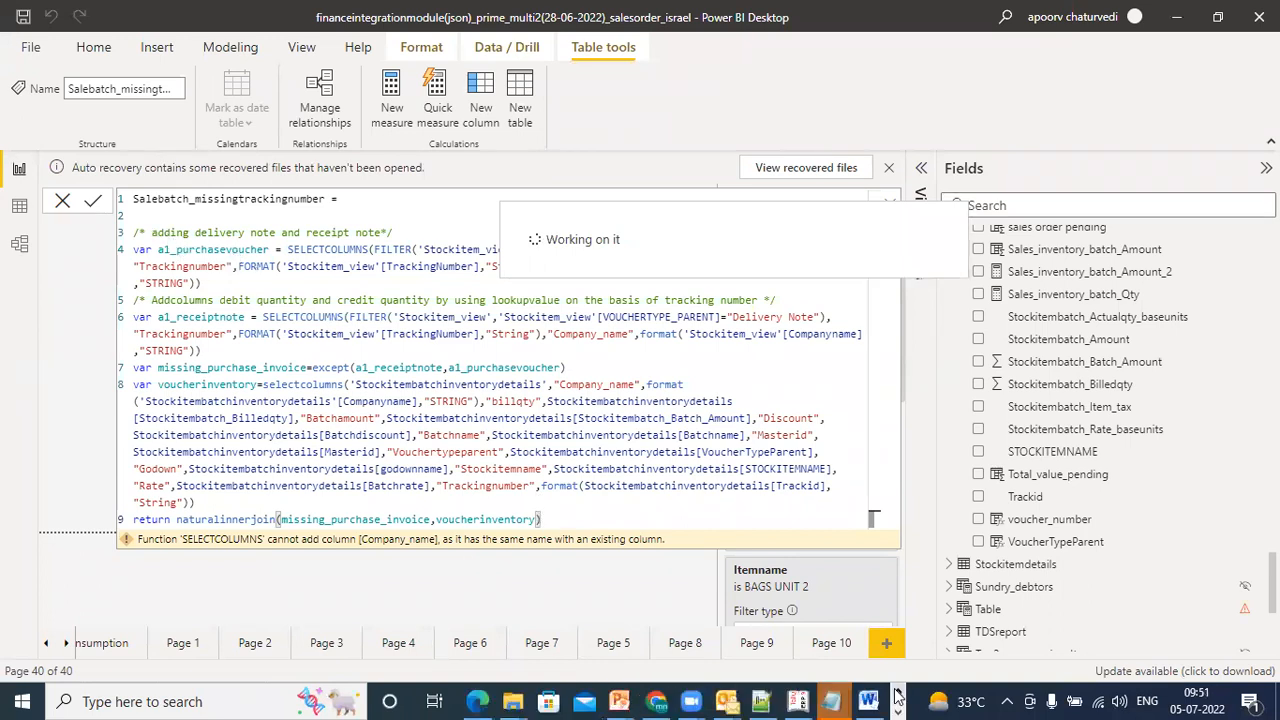
{"action": "left_click", "coordinate": [762, 700]}
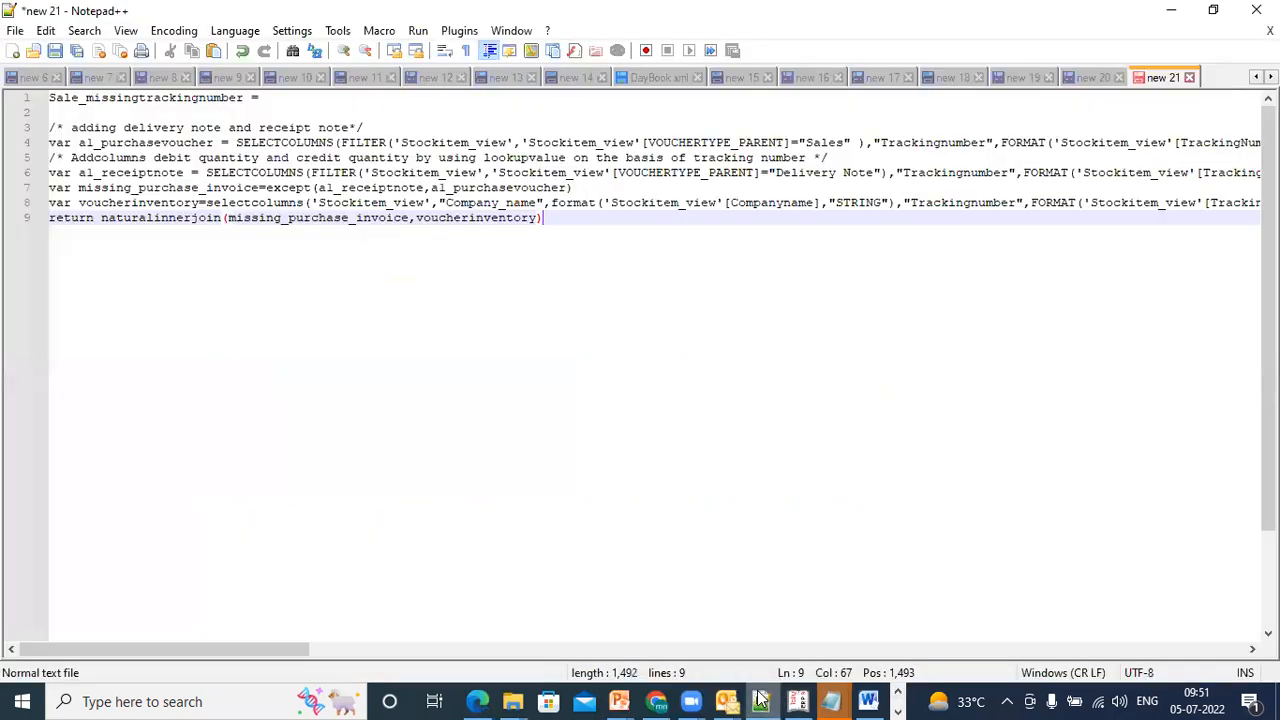
{"action": "left_click", "coordinate": [662, 700]}
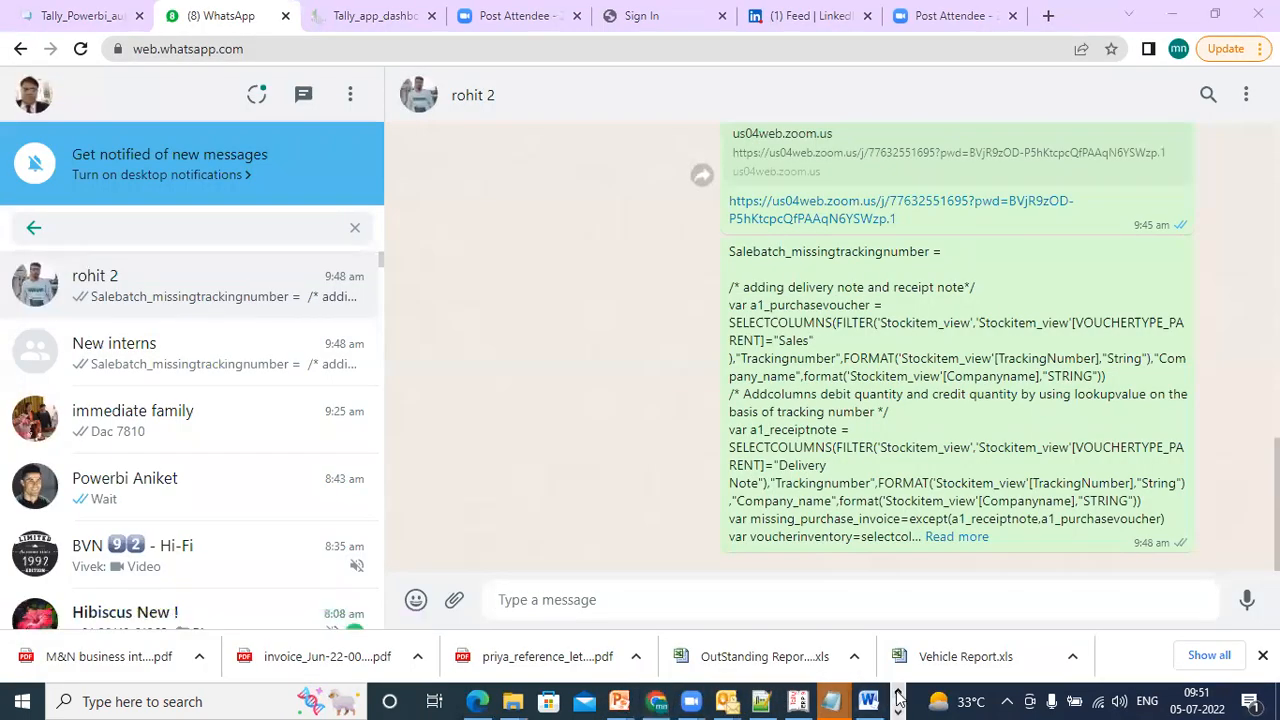
{"action": "left_click", "coordinate": [897, 697]}
{"action": "left_click", "coordinate": [619, 701]}
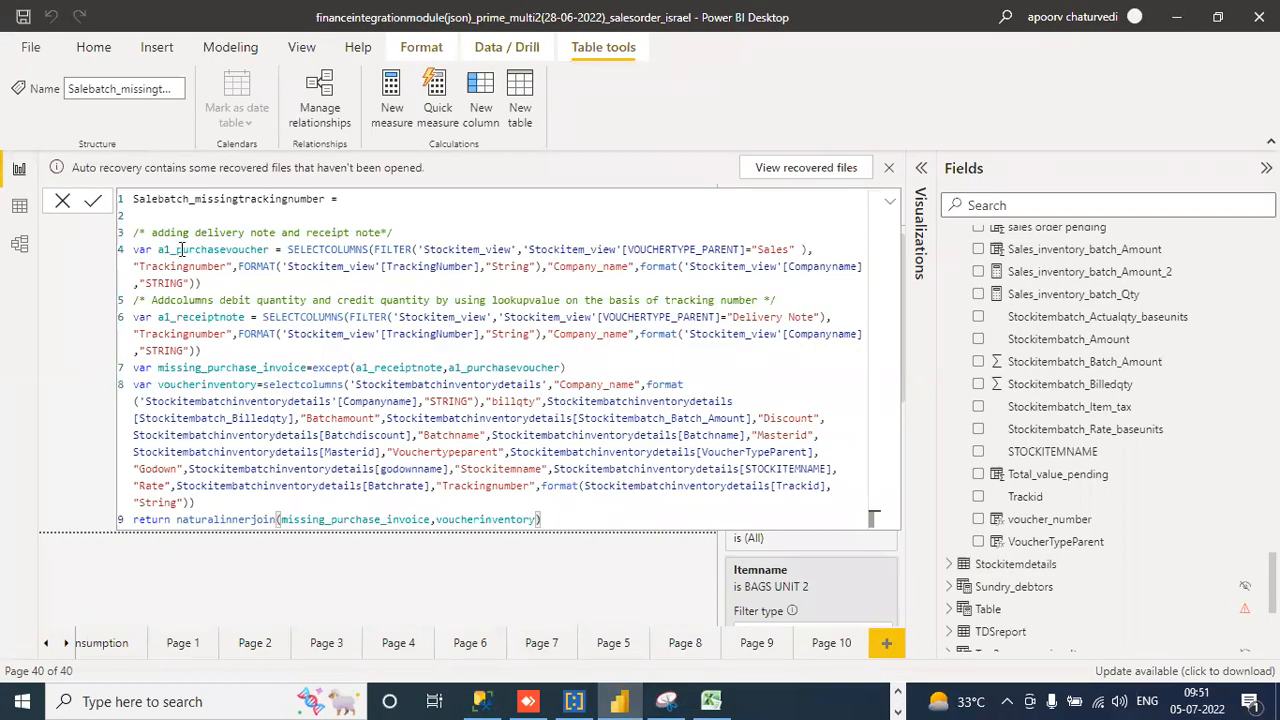
Try to copy the entire Salebatch_missingtrackingnumber formula into the Word cheatsheet as text, below the except and inner join line.
{"action": "left_click", "coordinate": [135, 199]}
{"action": "left_click_drag", "start_coordinate": [285, 332], "coordinate": [567, 519]}
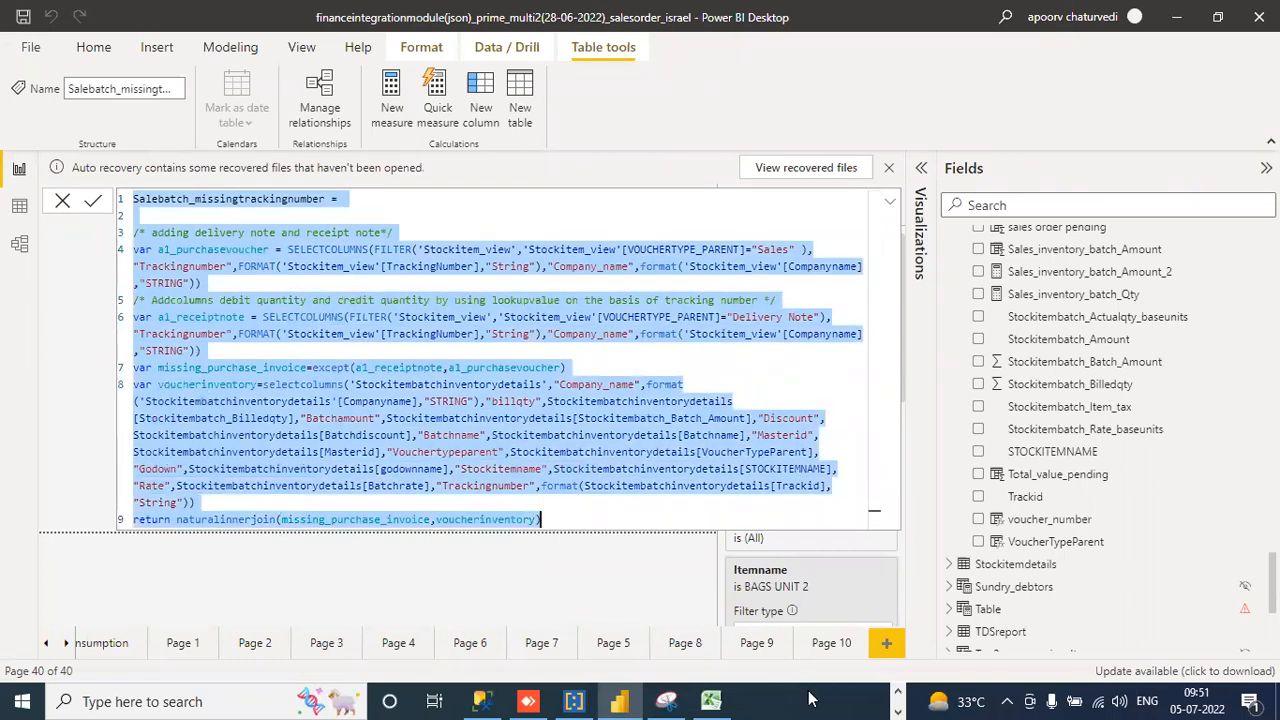
{"action": "left_click", "coordinate": [866, 699]}
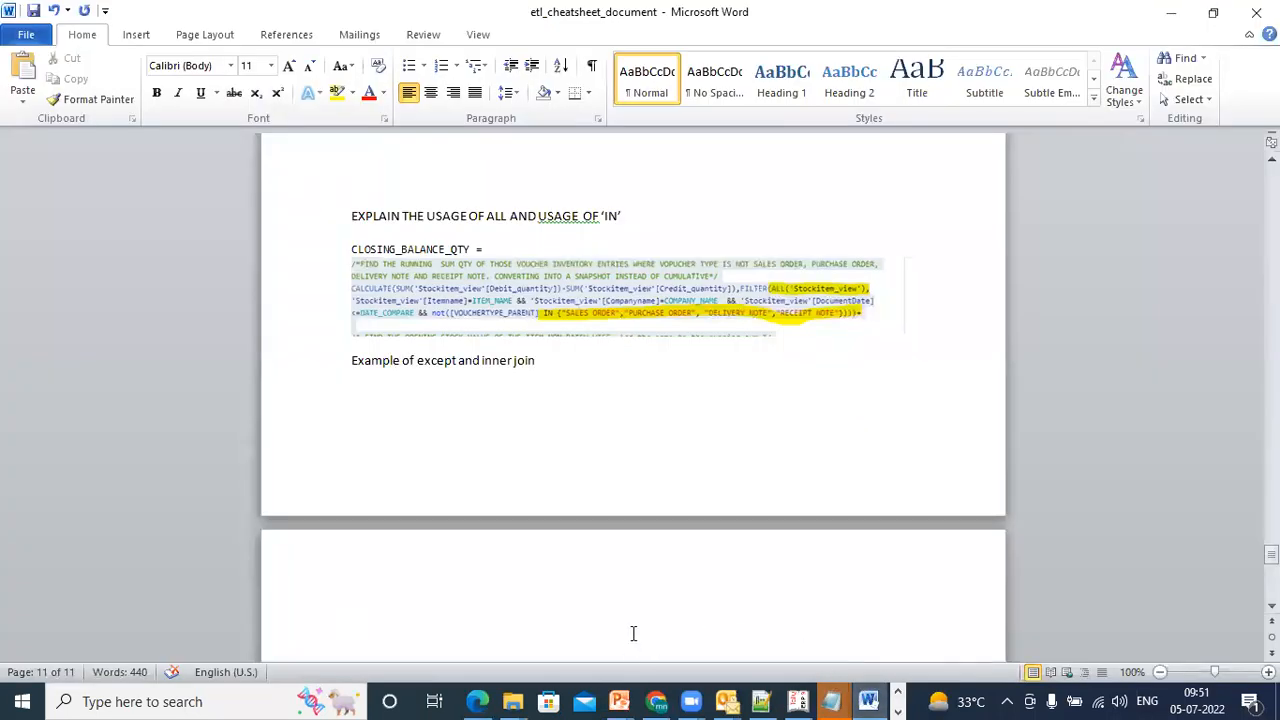
{"action": "key", "text": "ctrl+v"}
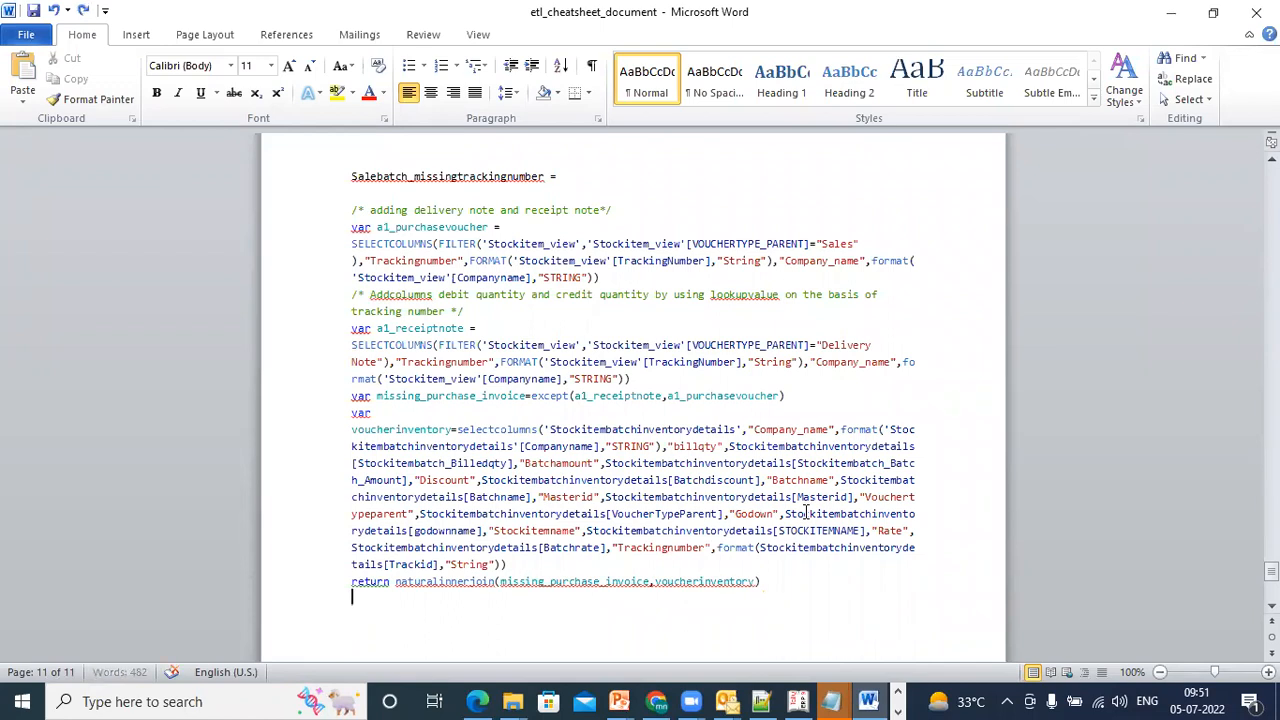
{"action": "key", "text": "ctrl+z"}
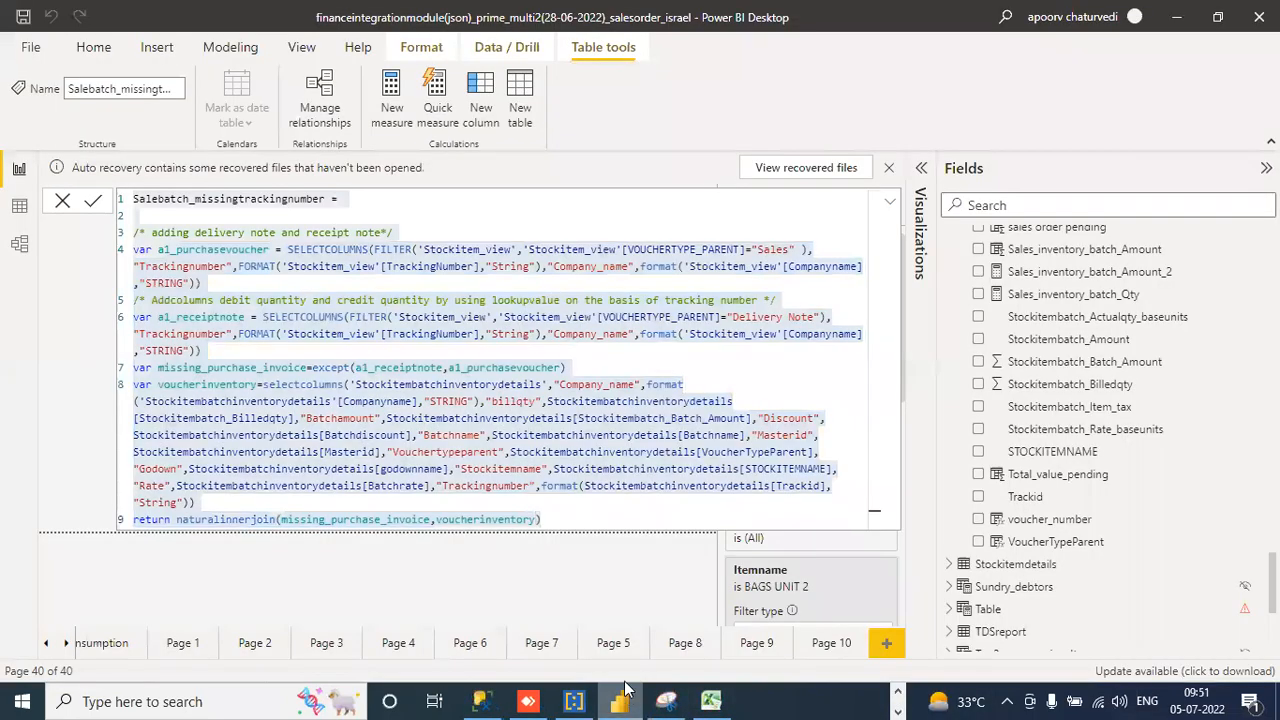
Capture the whole Salebatch_missingtrackingnumber formula in Power BI as a new snip with Snipping Tool.
{"action": "left_click", "coordinate": [666, 701]}
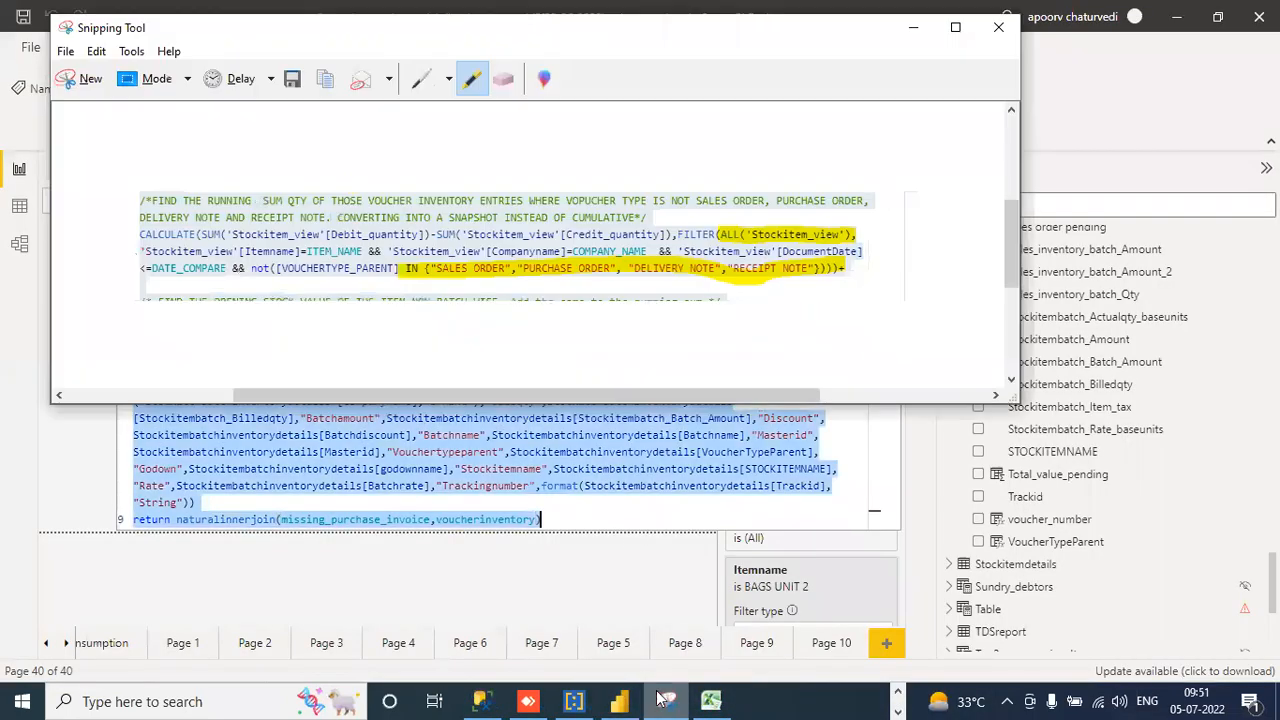
{"action": "left_click", "coordinate": [80, 78]}
{"action": "mouse_move", "coordinate": [128, 188]}
{"action": "left_mouse_down"}
{"action": "mouse_move", "coordinate": [700, 532]}
{"action": "mouse_move", "coordinate": [867, 530]}
{"action": "left_mouse_up"}
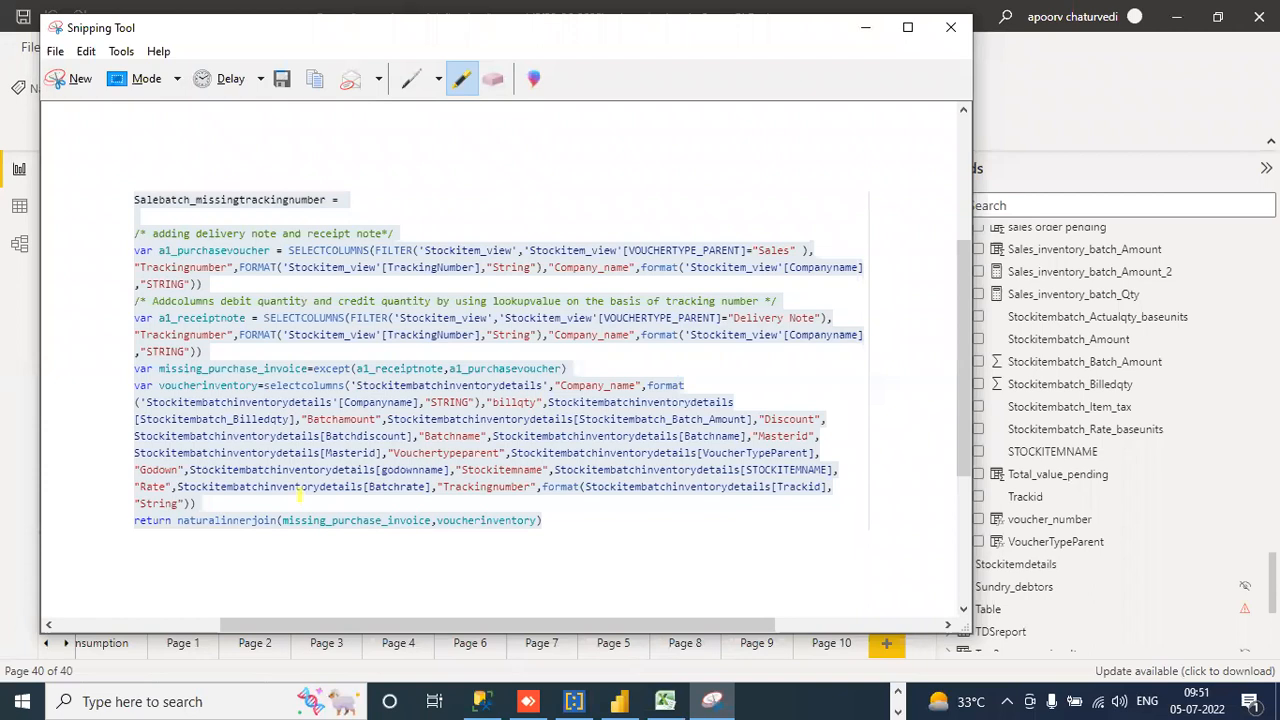
Highlight in yellow the naturalinnerjoin(missing_purchase_invoice,voucherinventory) expression and the "Company_name" format expression of voucherinventory in the snip.
{"action": "left_click_drag", "start_coordinate": [184, 520], "coordinate": [540, 520]}
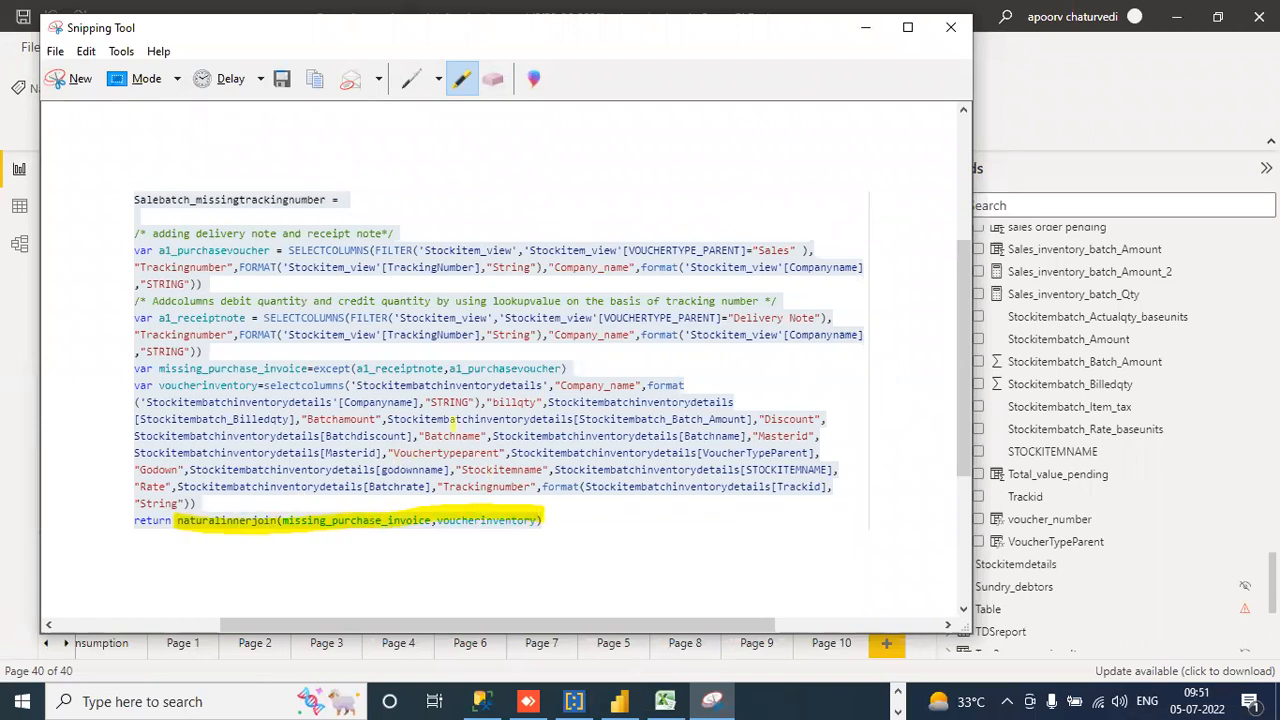
{"action": "left_click_drag", "start_coordinate": [550, 385], "coordinate": [690, 387]}
{"action": "left_click_drag", "start_coordinate": [132, 401], "coordinate": [484, 403]}
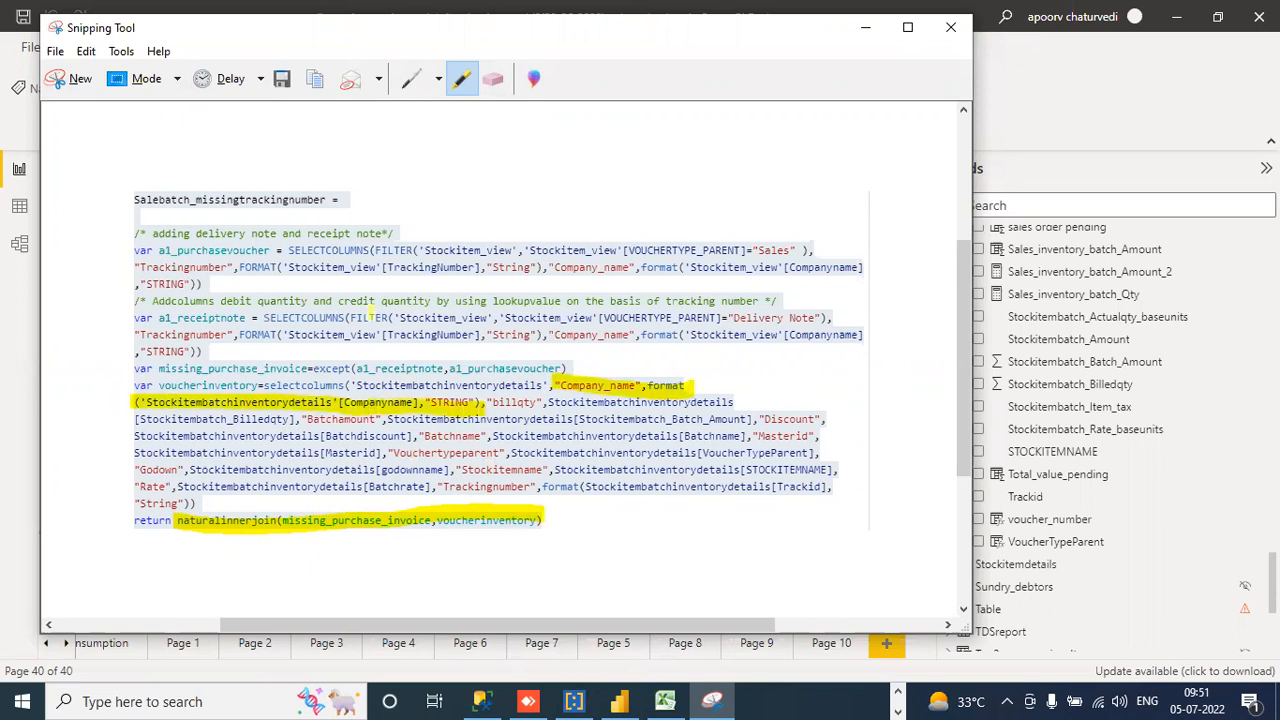
Highlight except(a1_receiptnote,a1_purchasevoucher) in yellow in the snip and copy the marked-up snip.
{"action": "left_click_drag", "start_coordinate": [316, 368], "coordinate": [574, 368]}
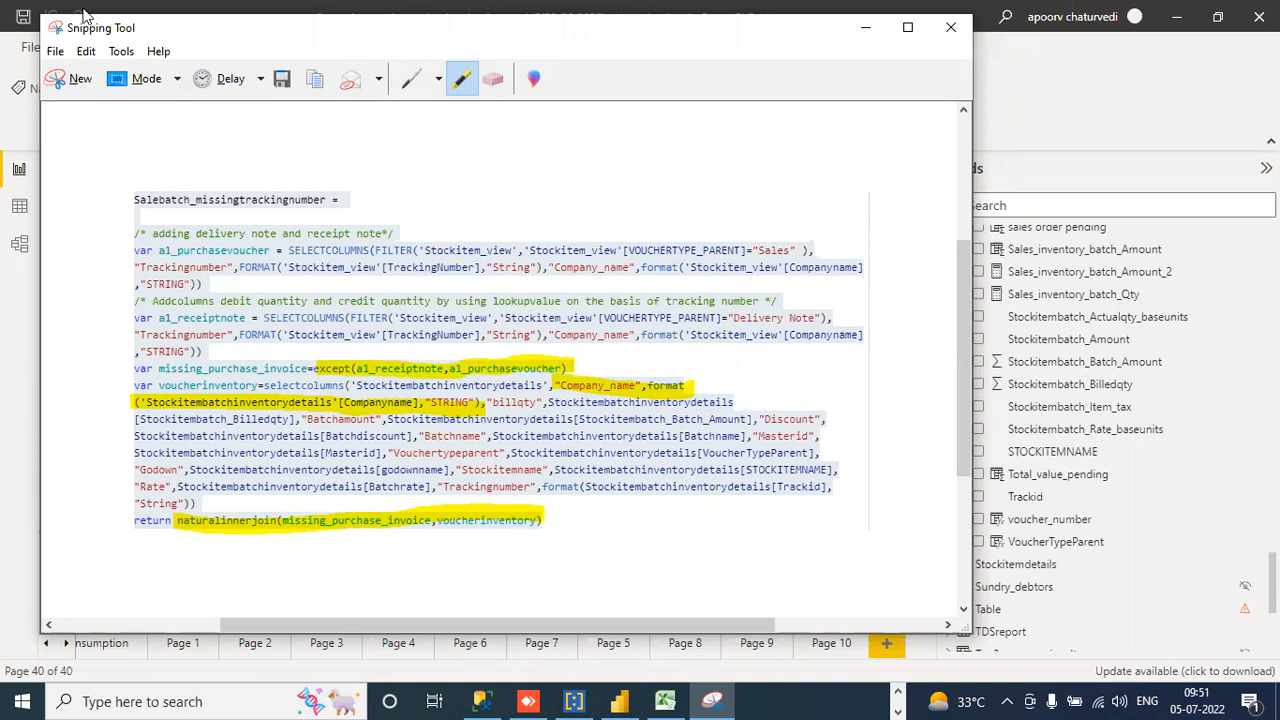
{"action": "left_click", "coordinate": [86, 51]}
{"action": "left_click", "coordinate": [100, 74]}
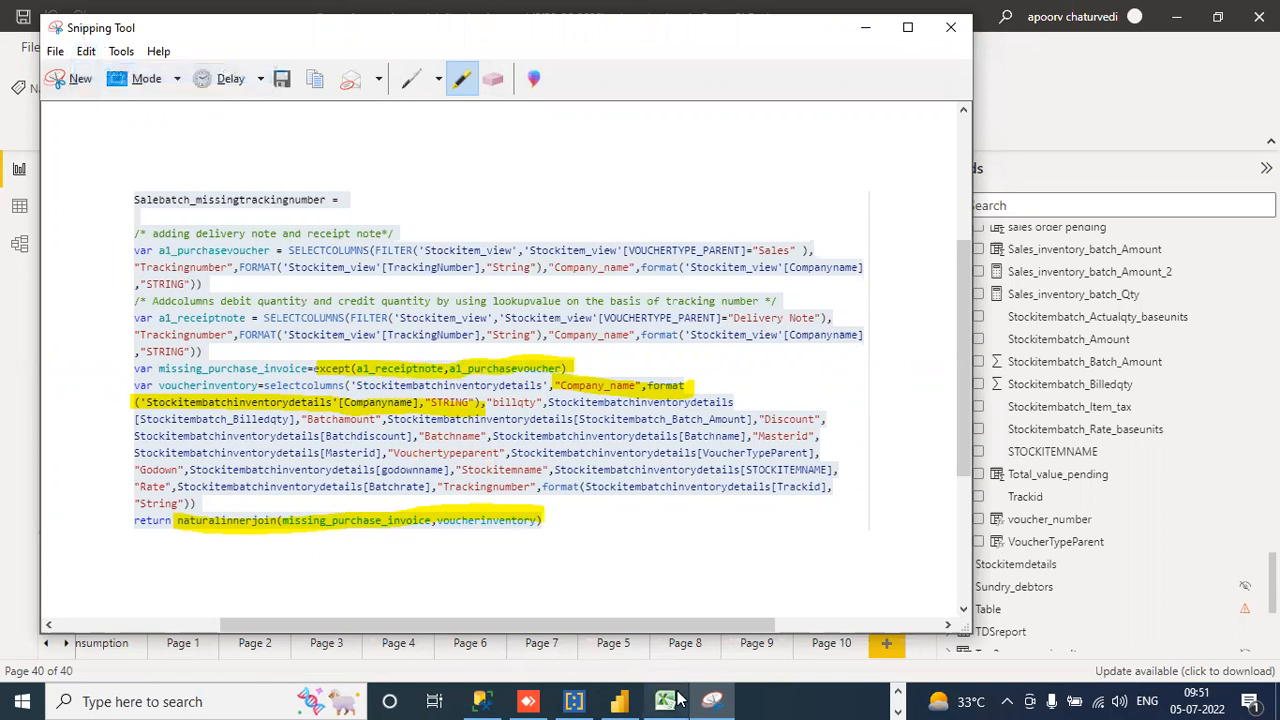
Switch to the Word cheatsheet, paste the highlighted snip below the except and inner join line, and save the document.
{"action": "left_click", "coordinate": [897, 703]}
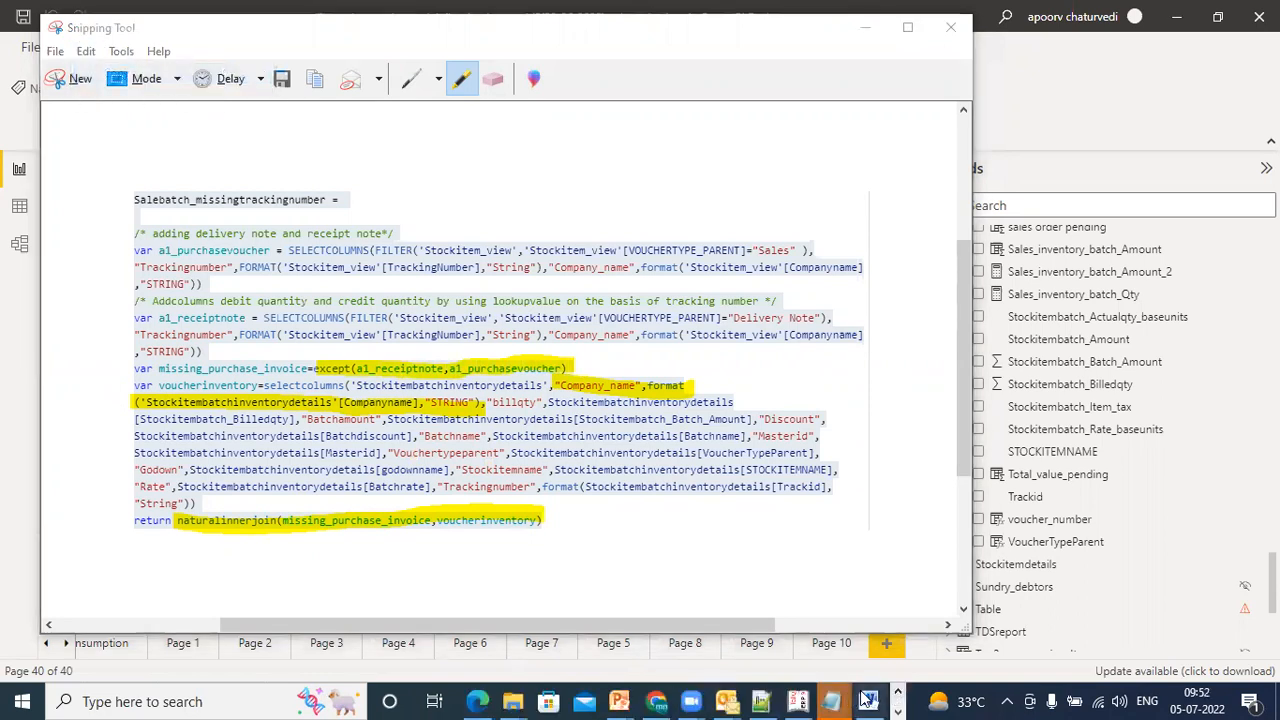
{"action": "left_click", "coordinate": [868, 701]}
{"action": "key", "text": "ctrl+v"}
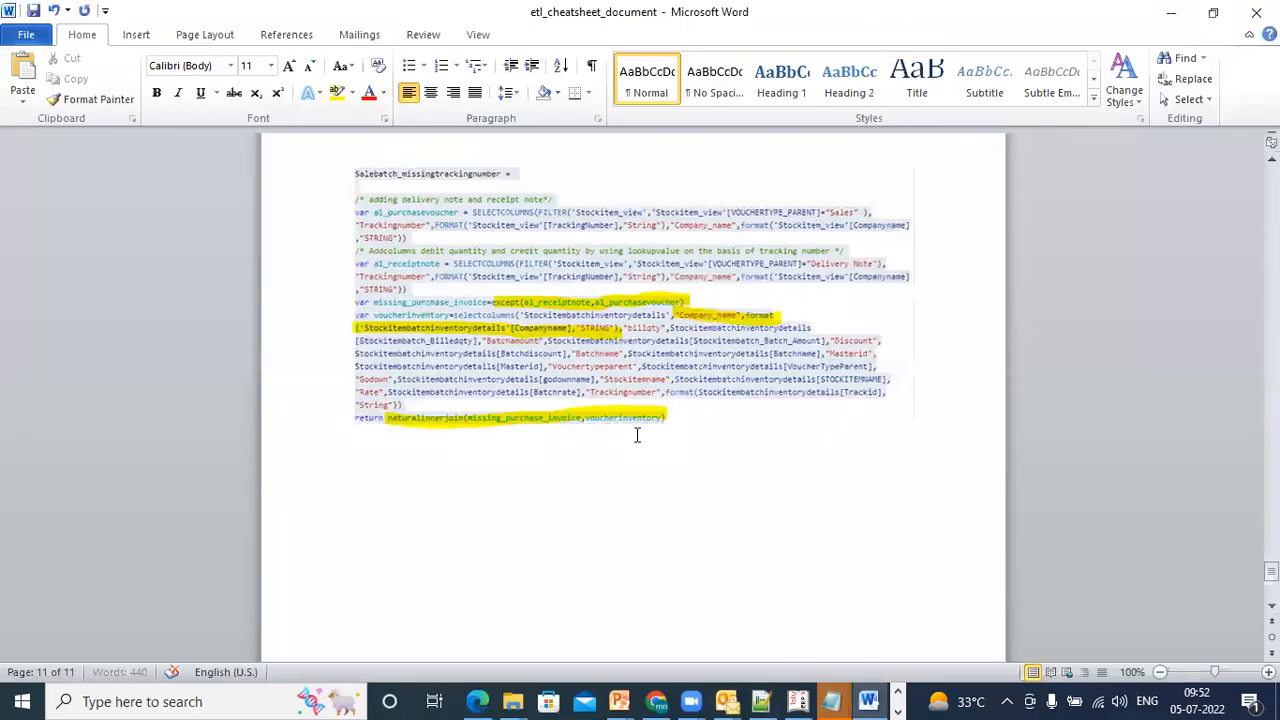
{"action": "left_click", "coordinate": [33, 10]}
{"action": "mouse_move", "coordinate": [1271, 571]}
{"action": "left_mouse_down"}
{"action": "mouse_move", "coordinate": [1271, 528]}
{"action": "mouse_move", "coordinate": [1271, 551]}
{"action": "left_mouse_up"}
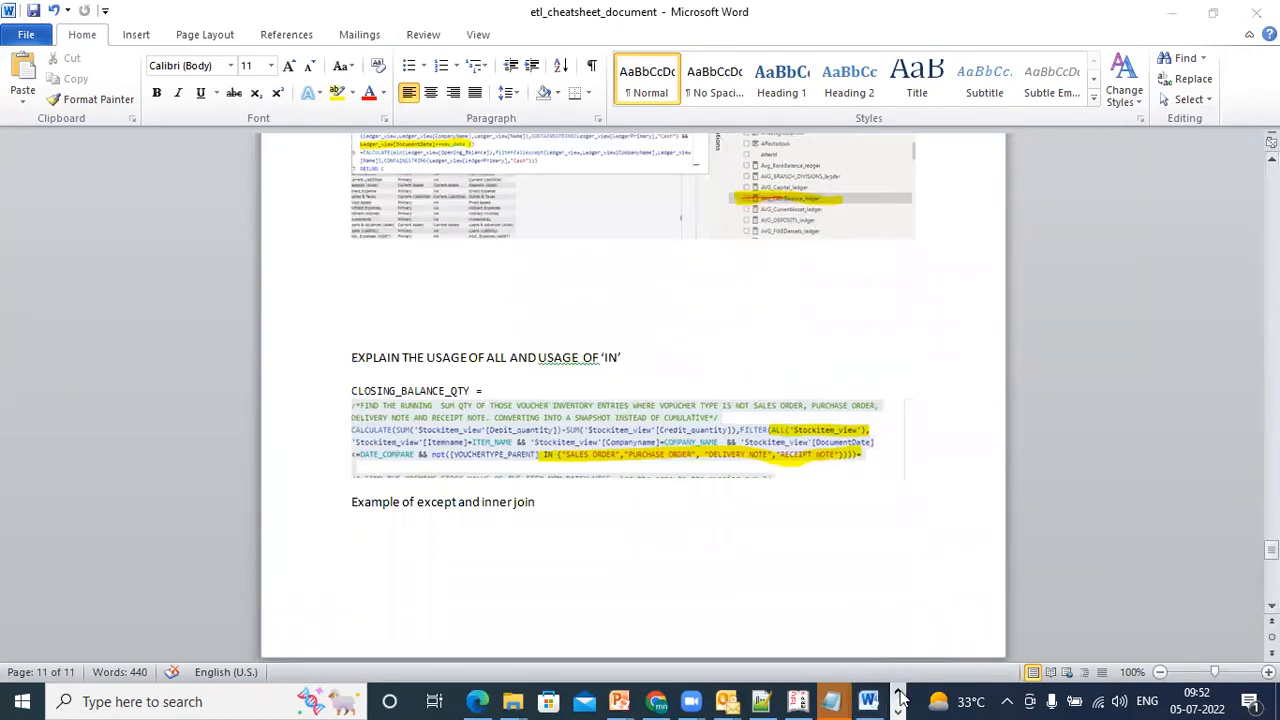
Switch back to Power BI Desktop and collapse the expanded Salebatch_missingtrackingnumber formula.
{"action": "left_click", "coordinate": [901, 692]}
{"action": "left_click", "coordinate": [631, 699]}
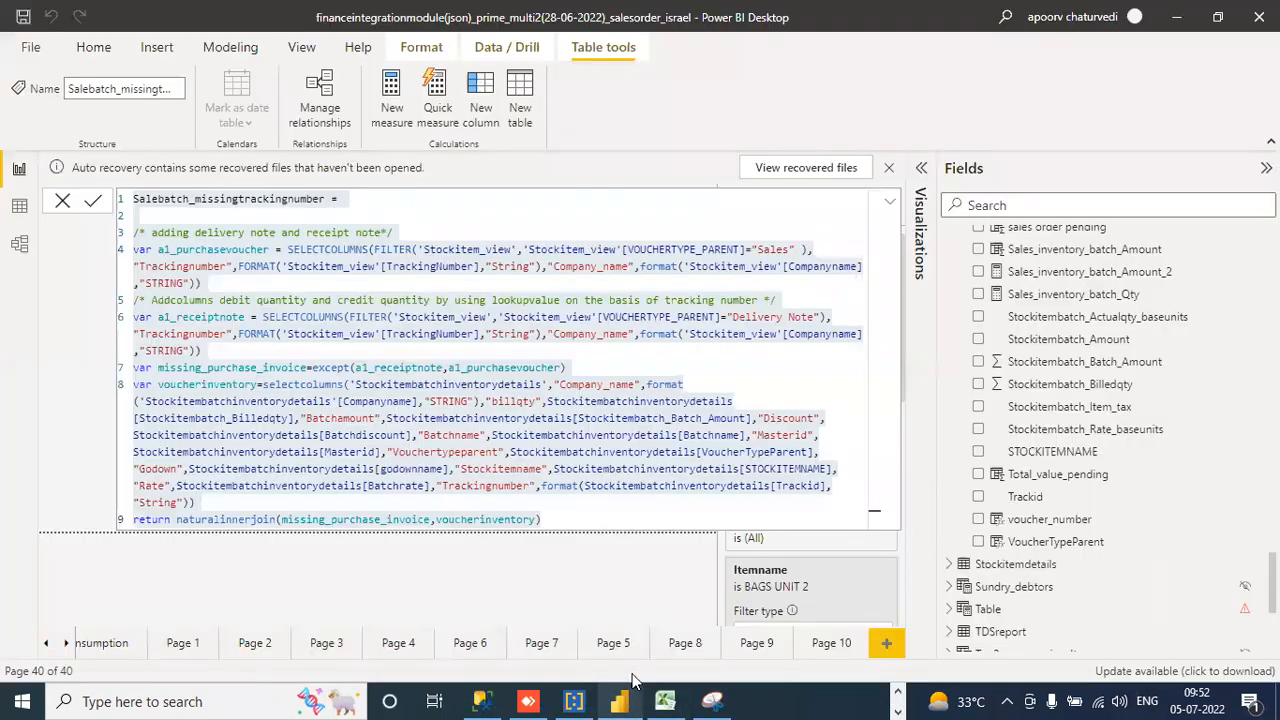
{"action": "key", "text": "ctrl+a"}
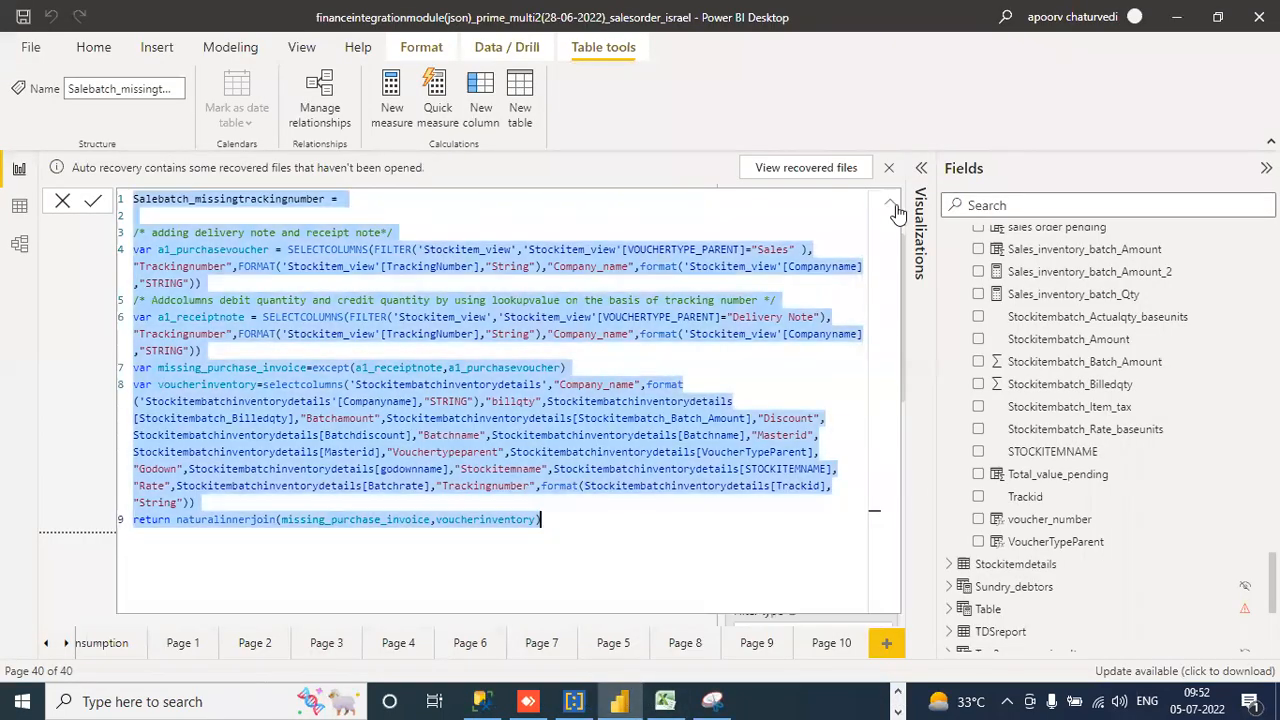
{"action": "left_click", "coordinate": [891, 205]}
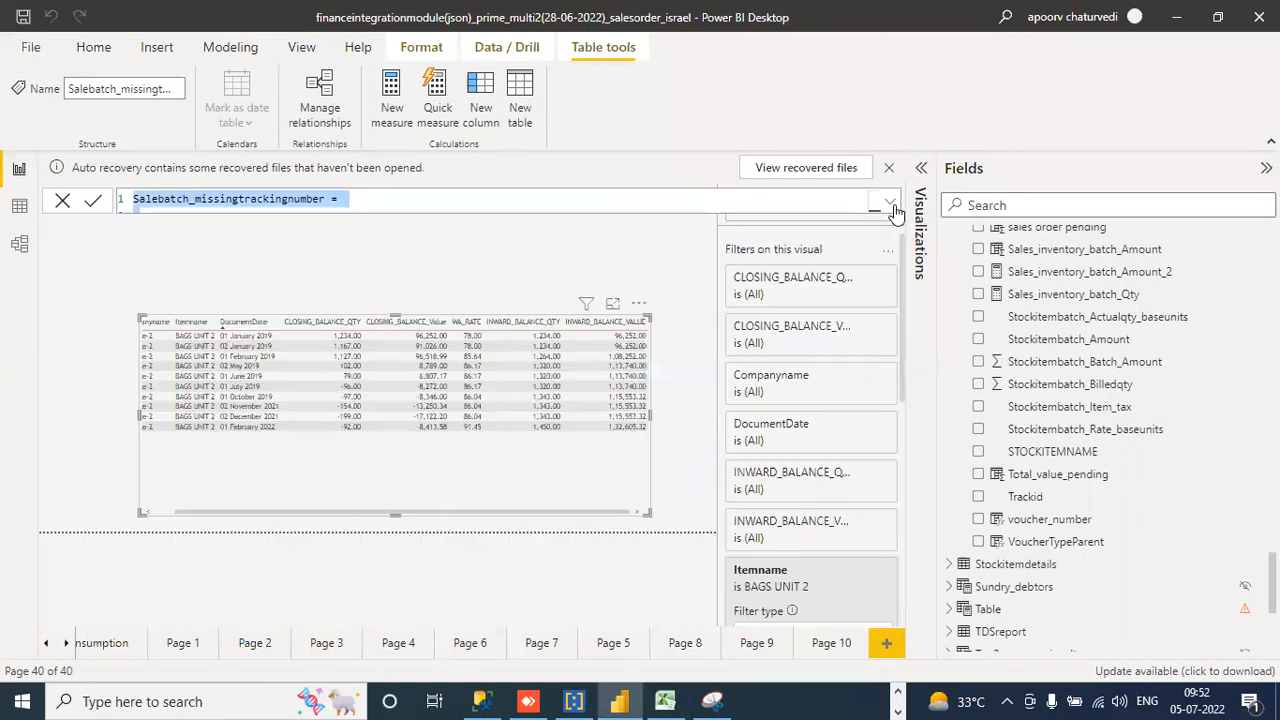
{"action": "left_click", "coordinate": [664, 453]}
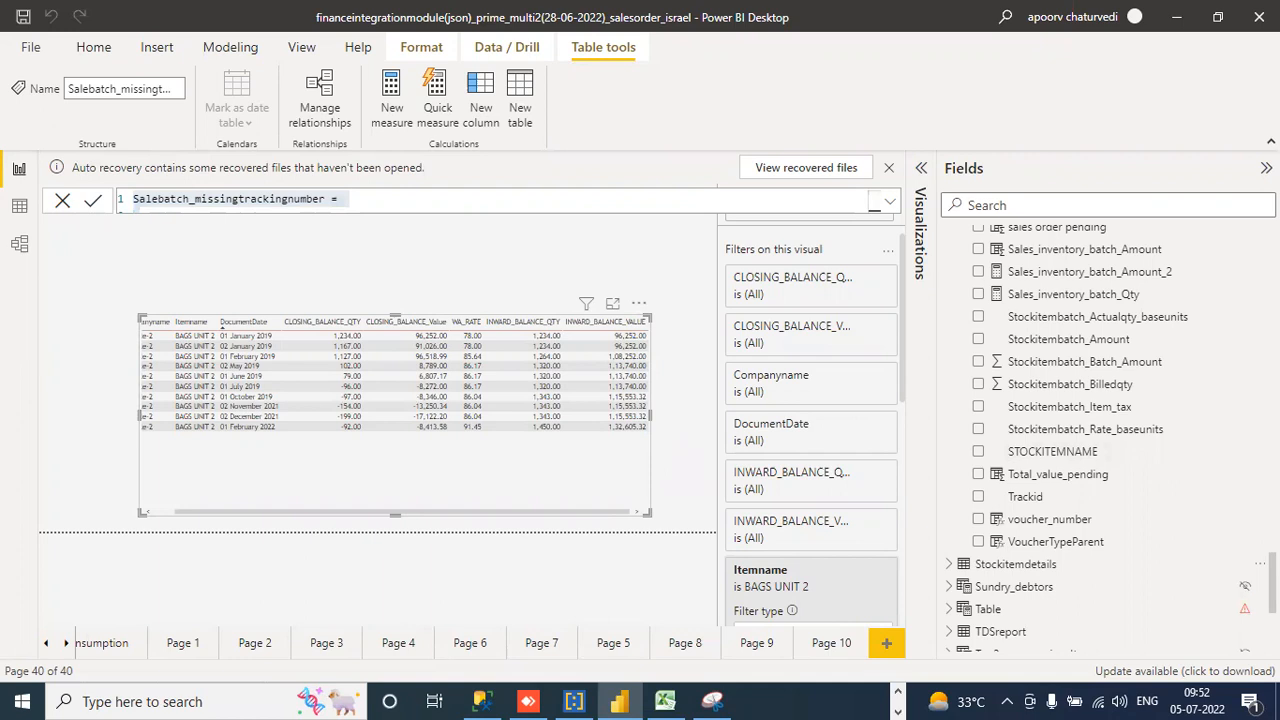
Open the full formula of the CLOSING_BALANCE_QTY_BATCH column in the Stockitembatchinventorydetails table.
{"action": "scroll", "coordinate": [1105, 440], "scroll_direction": "up", "scroll_amount": 3}
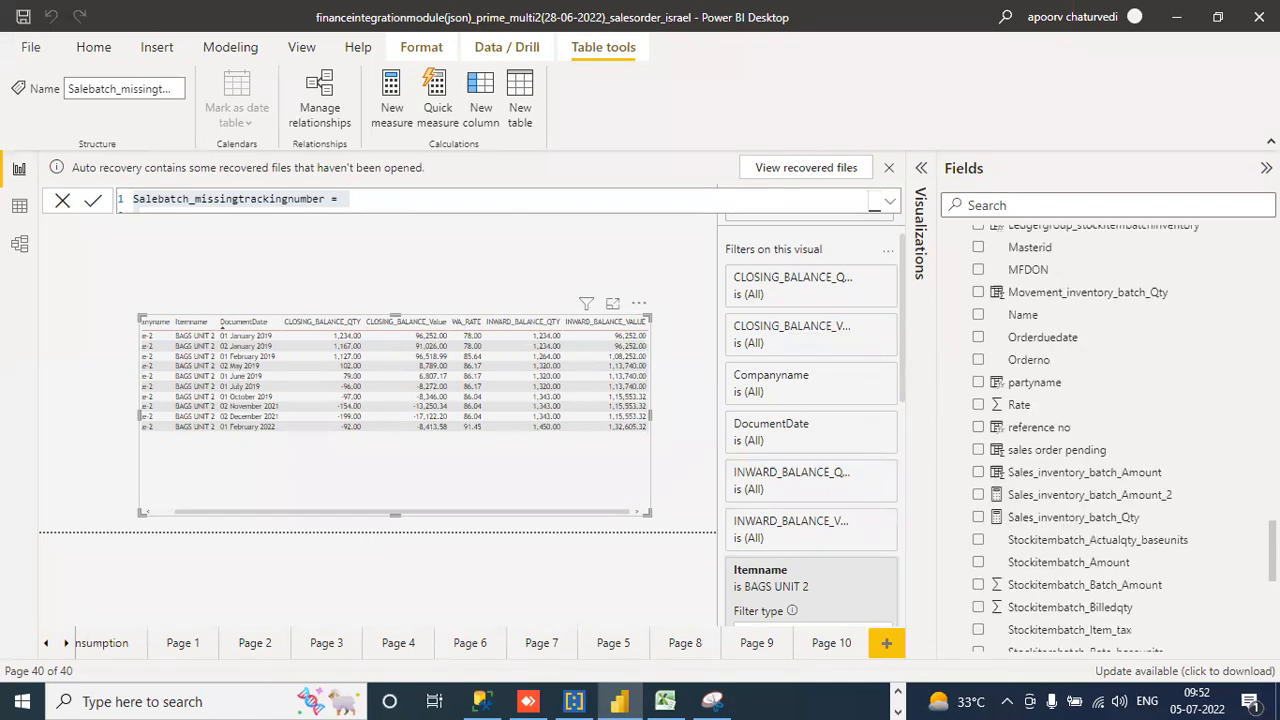
{"action": "scroll", "coordinate": [1105, 440], "scroll_direction": "up", "scroll_amount": 3}
{"action": "scroll", "coordinate": [1105, 440], "scroll_direction": "up", "scroll_amount": 1}
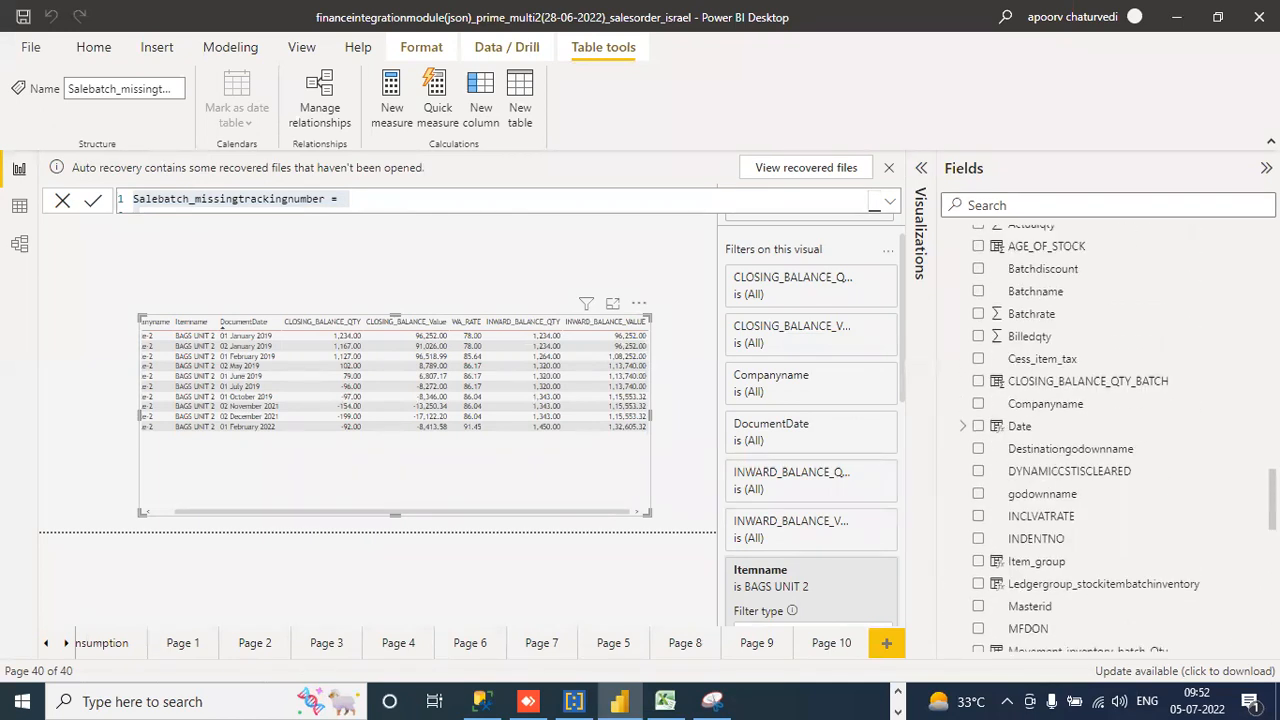
{"action": "scroll", "coordinate": [1110, 440], "scroll_direction": "up", "scroll_amount": 1}
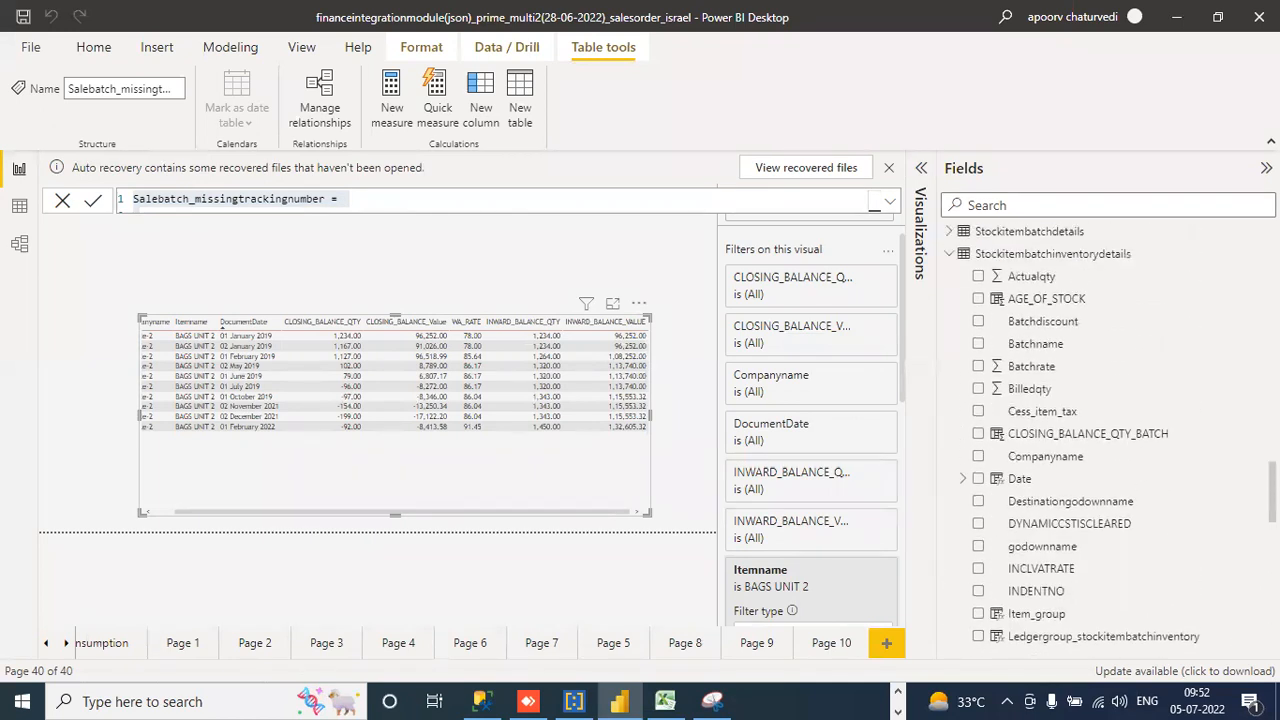
{"action": "left_click", "coordinate": [1133, 443]}
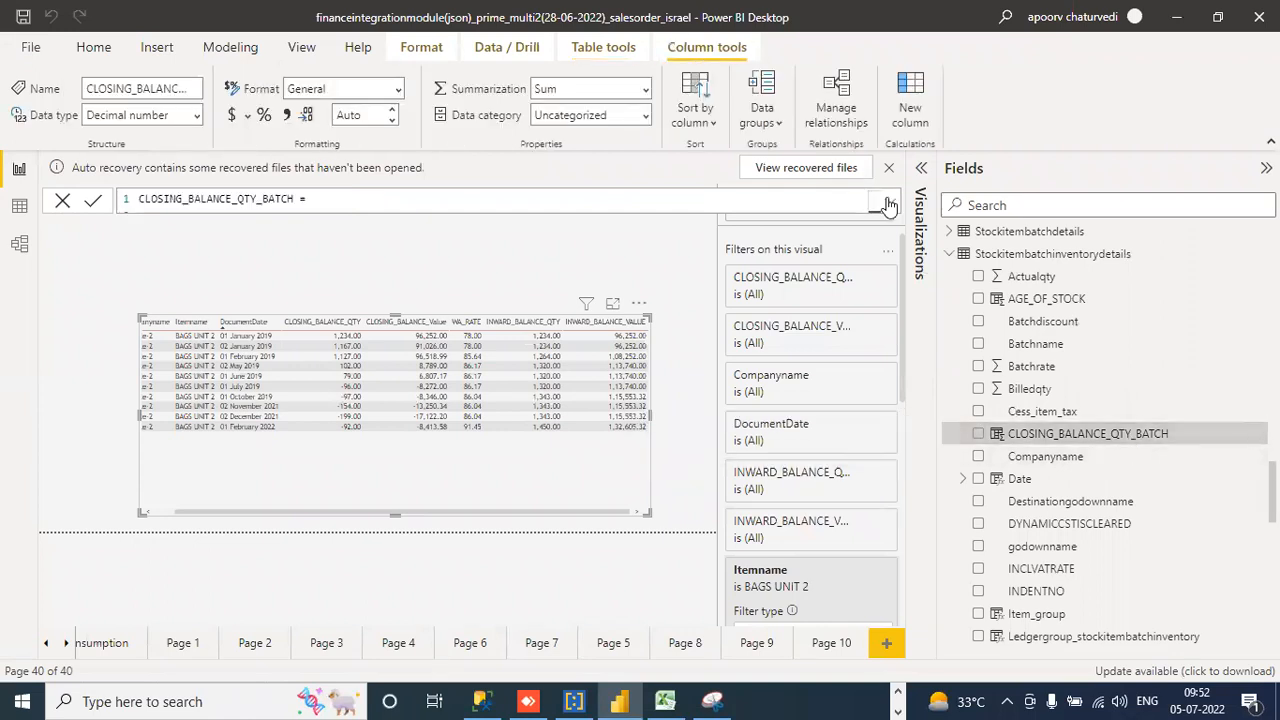
{"action": "left_click", "coordinate": [887, 204]}
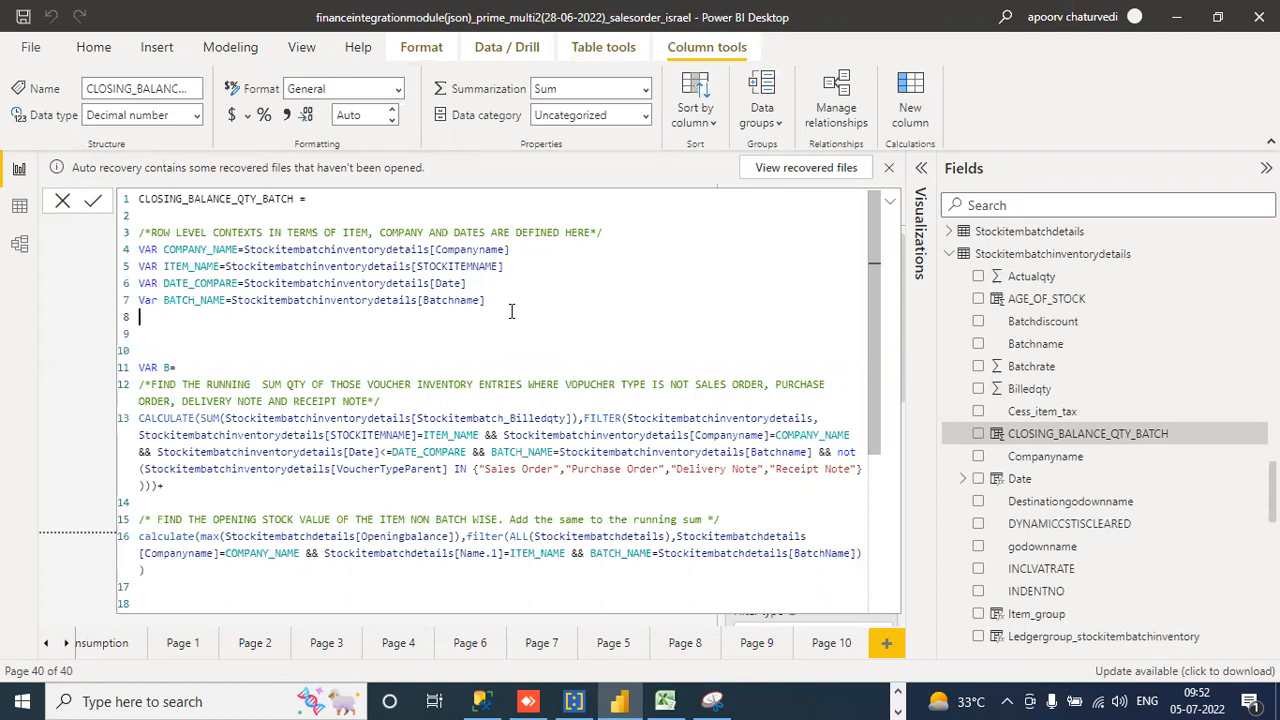
Wrap the Stockitembatchinventorydetails table in ALL() inside the FILTER of the running sum quantity expression.
{"action": "left_click", "coordinate": [629, 418]}
{"action": "type", "text": "ALL"}
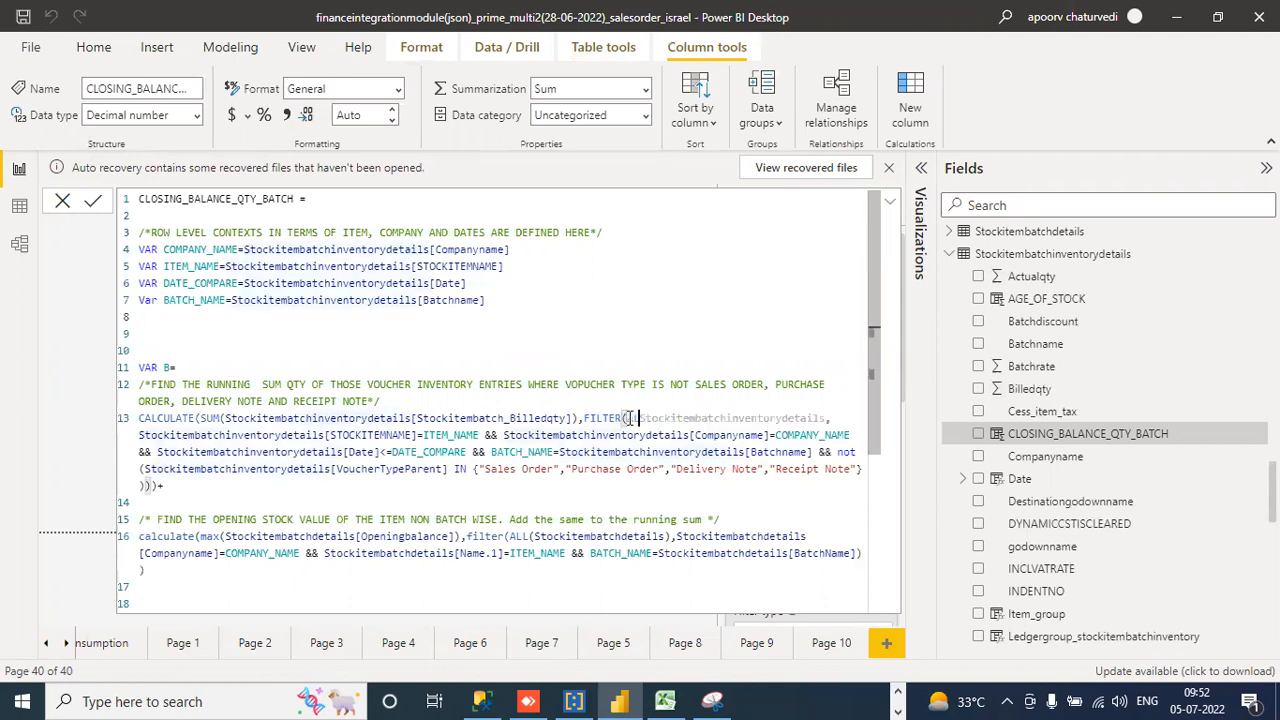
{"action": "type", "text": "("}
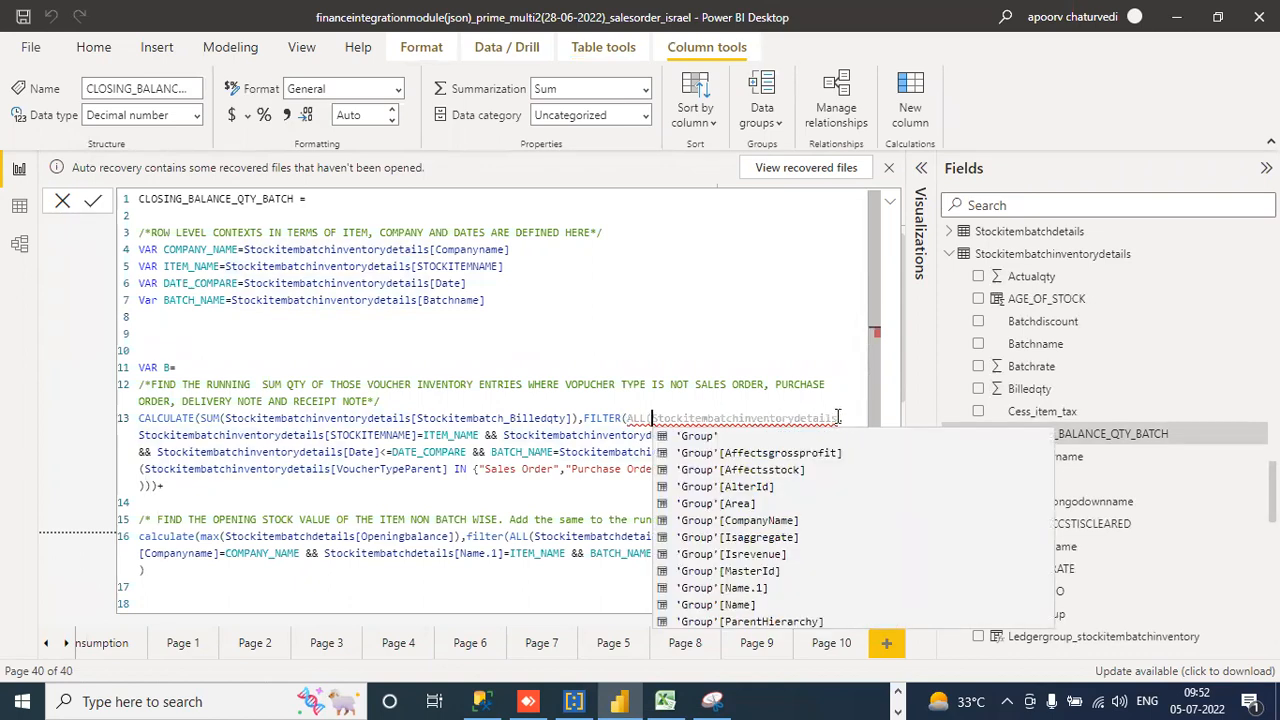
{"action": "left_click", "coordinate": [838, 417]}
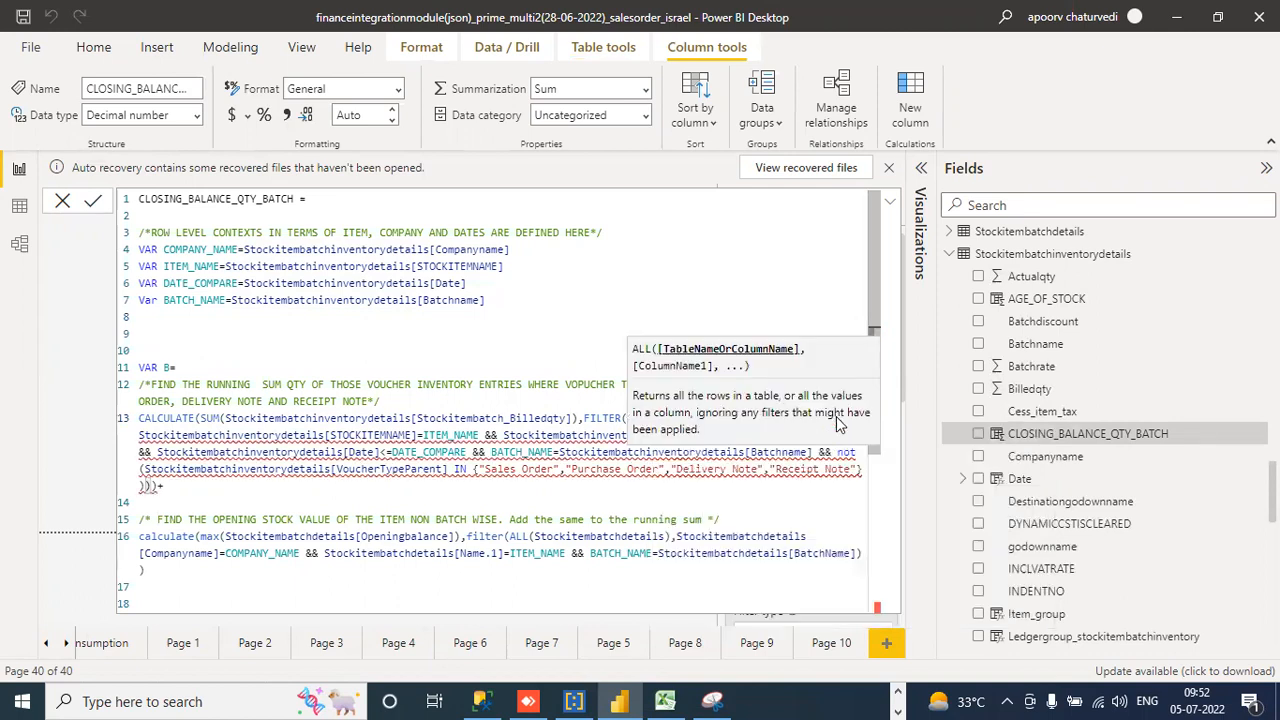
{"action": "left_click", "coordinate": [609, 518]}
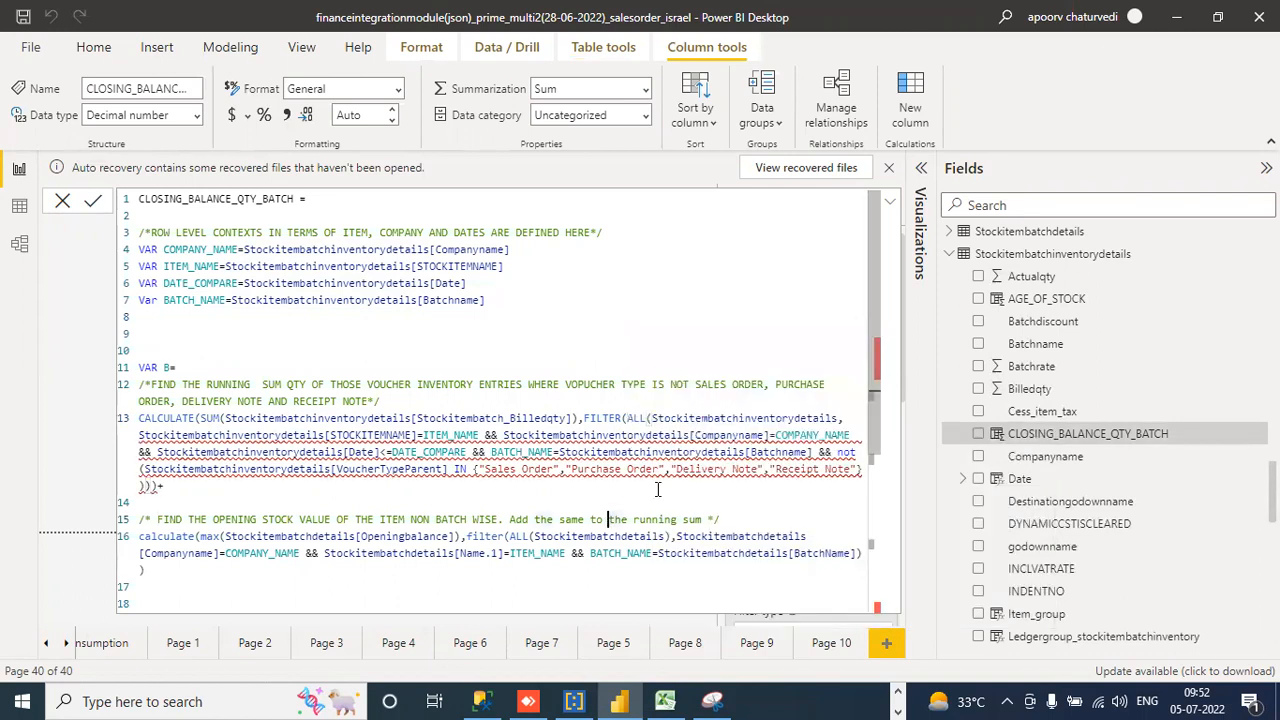
{"action": "left_click", "coordinate": [840, 418]}
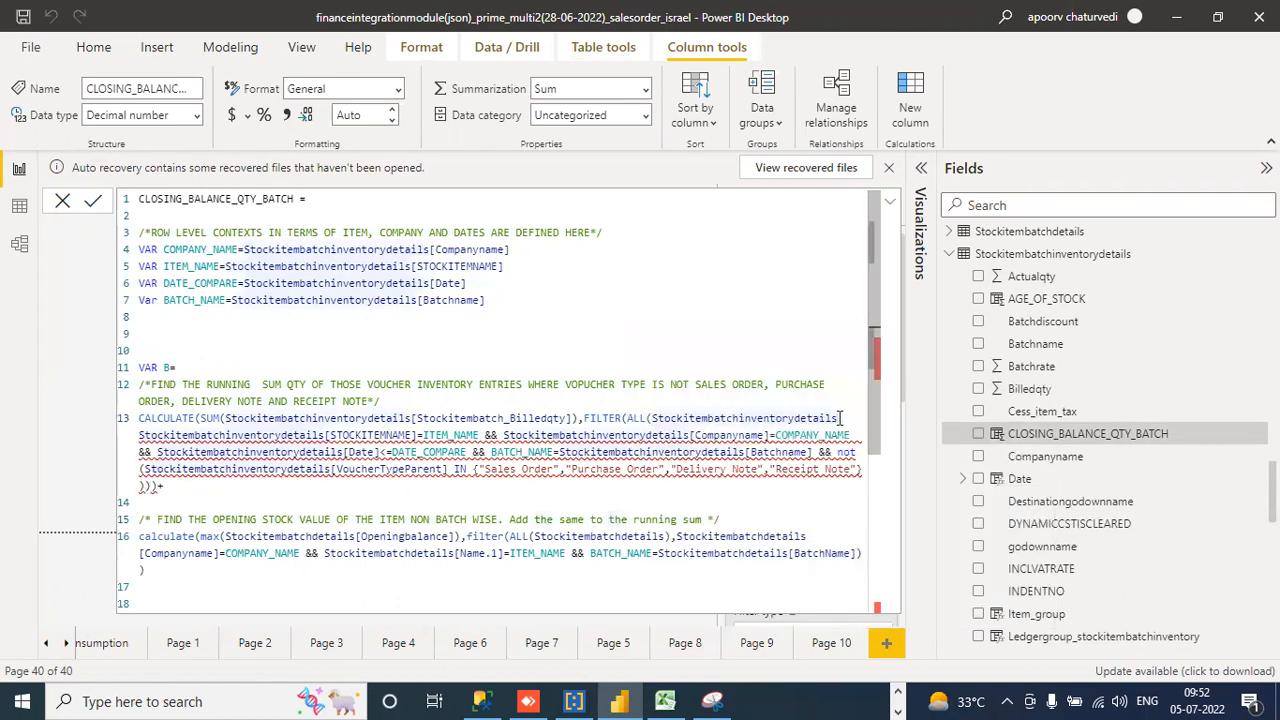
{"action": "type", "text": ")"}
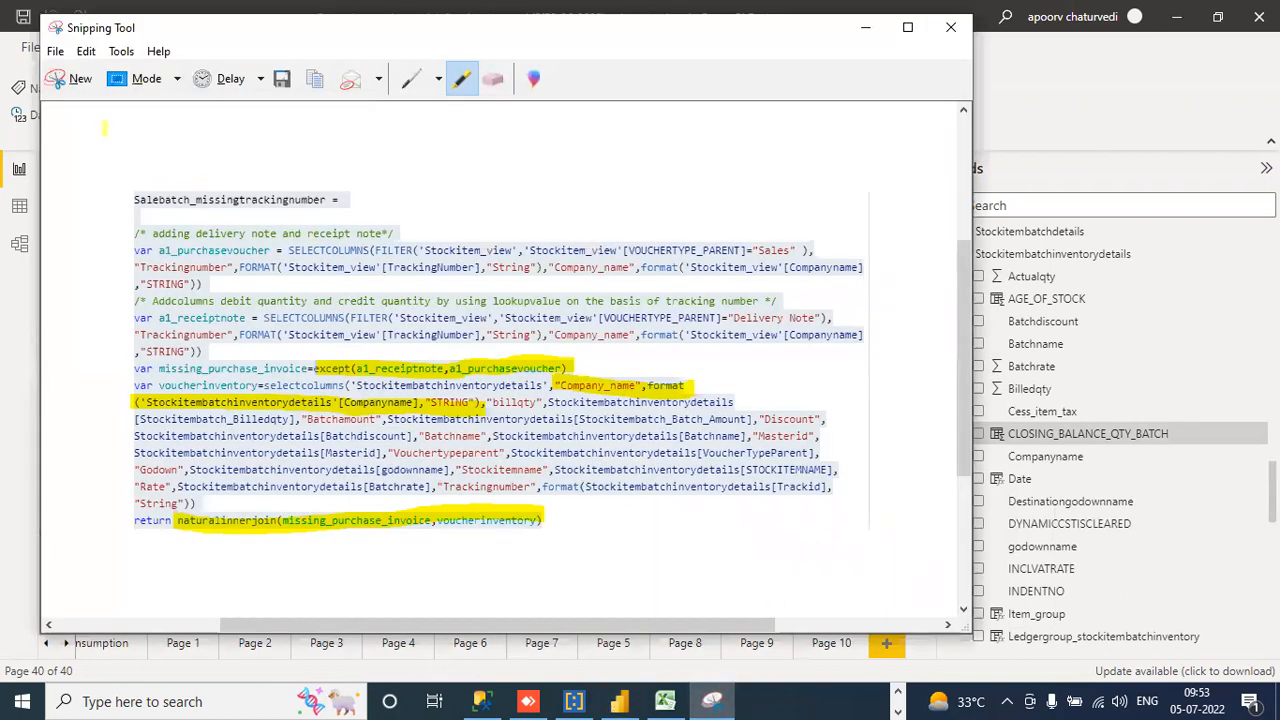
Capture the CLOSING_BALANCE_QTY_BATCH formula as a new snip with Snipping Tool and copy it.
{"action": "left_click", "coordinate": [72, 80]}
{"action": "left_click_drag", "start_coordinate": [136, 183], "coordinate": [870, 607]}
{"action": "left_click", "coordinate": [92, 38]}
{"action": "left_click", "coordinate": [112, 58]}
Add the heading "ROW AND FILTER LEVEL CONTEXTS IN THE SAME QUERY:" on the Word cheatsheet's last page and paste the snip beneath it.
{"action": "left_click", "coordinate": [898, 693]}
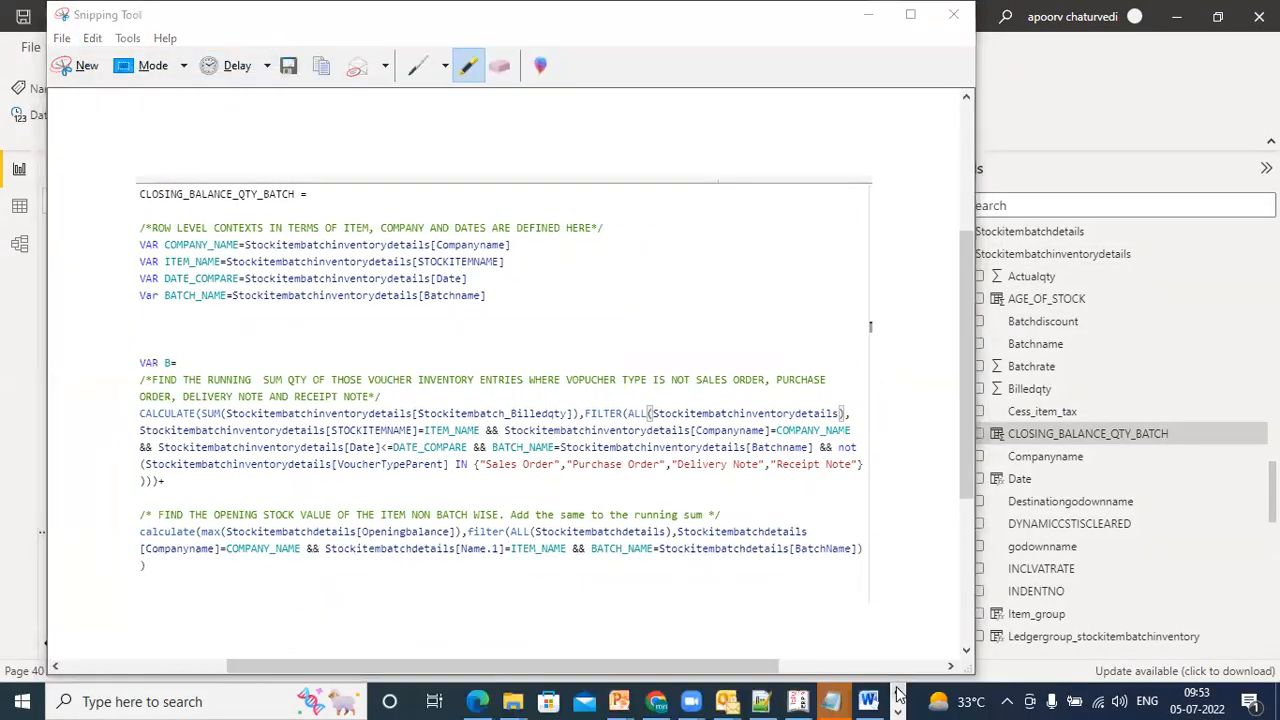
{"action": "left_click", "coordinate": [862, 697]}
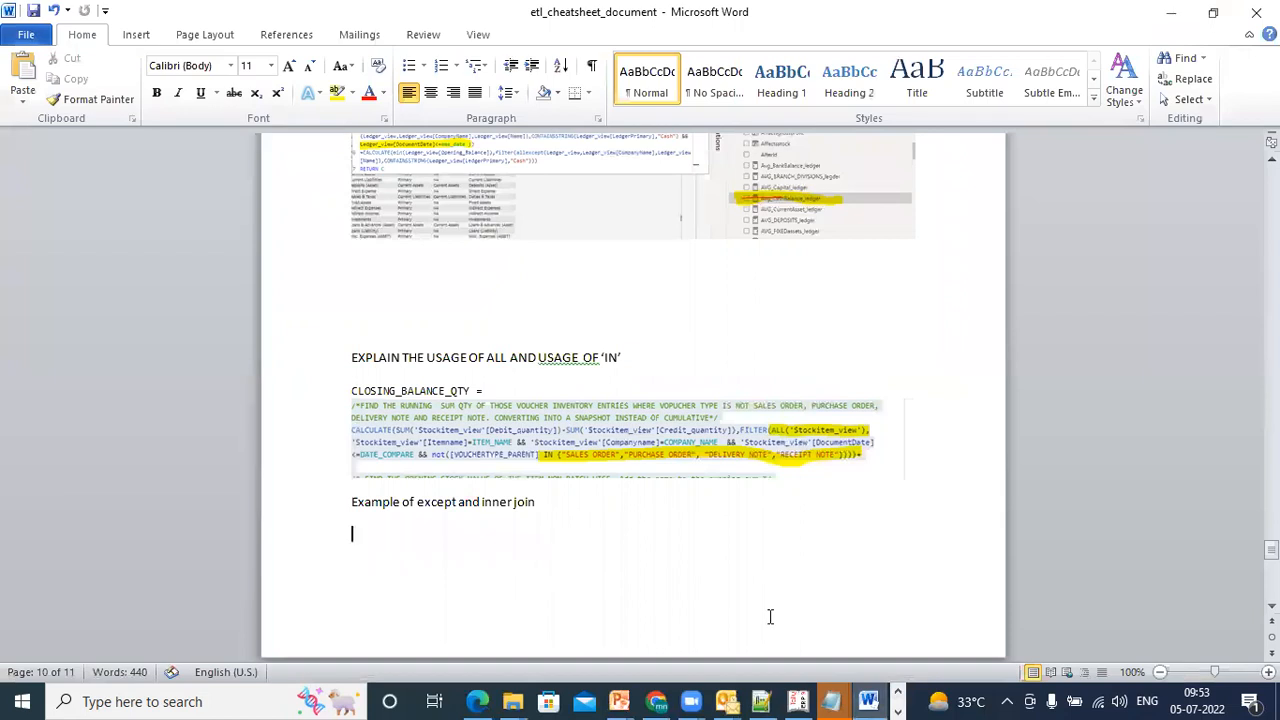
{"action": "key", "text": "ctrl+v"}
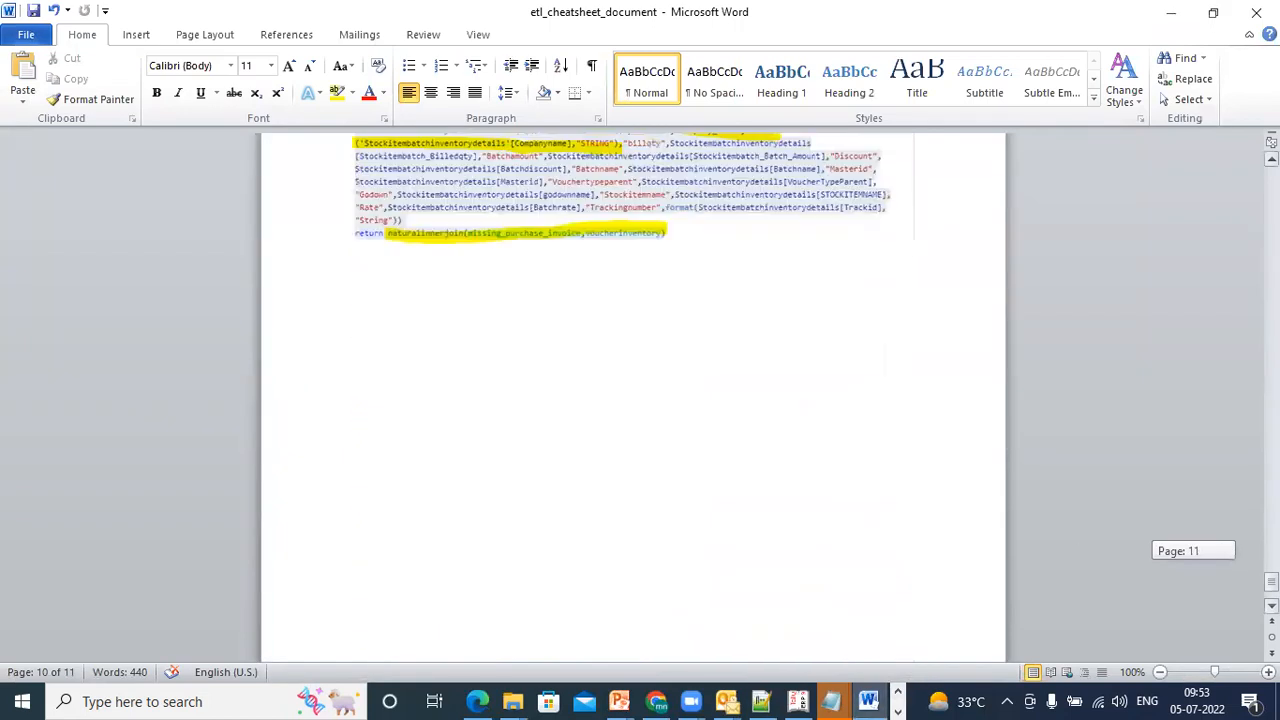
{"action": "key", "text": "Return"}
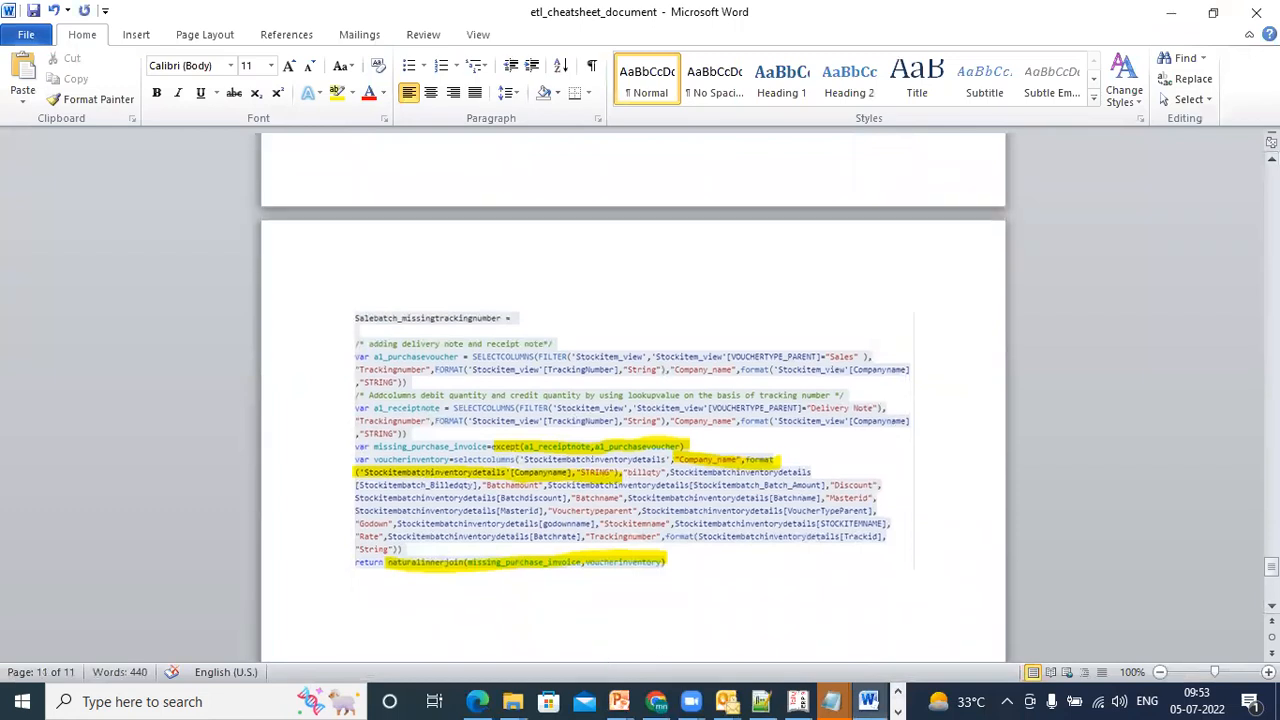
{"action": "type", "text": "ROW AND FILTER LEVEL"}
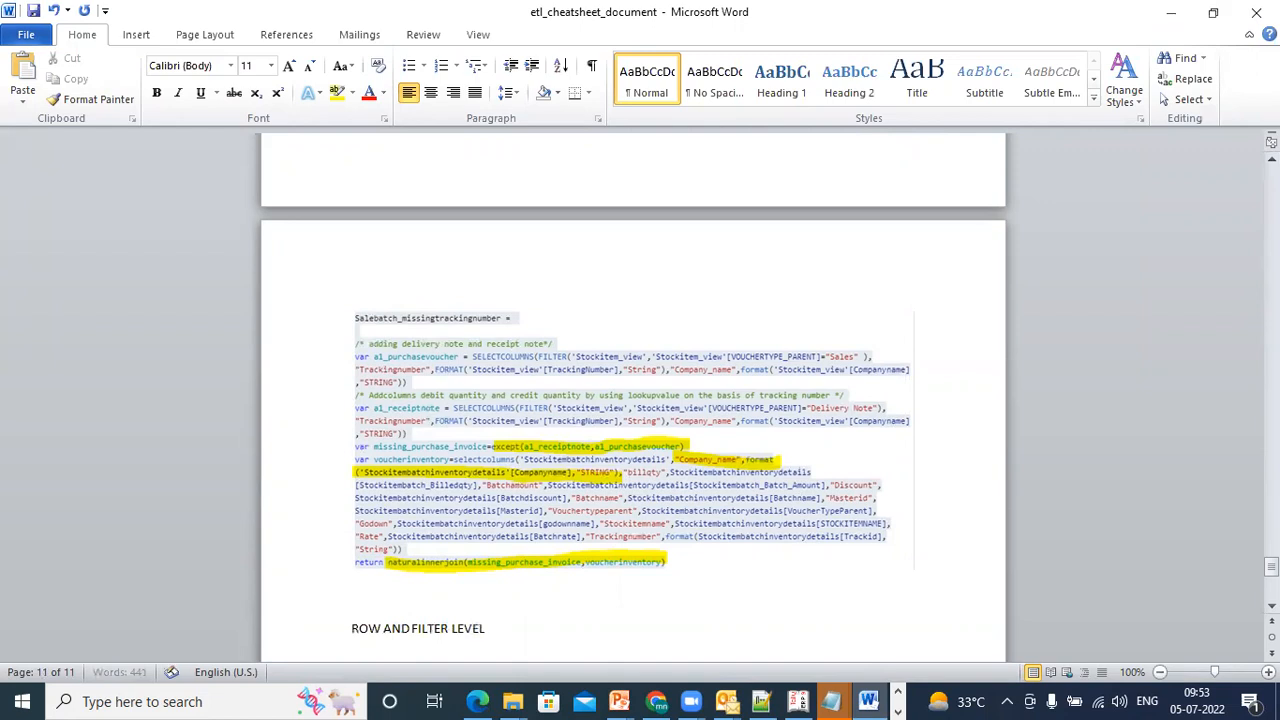
{"action": "type", "text": " CONTEXTS IN THE SAM"}
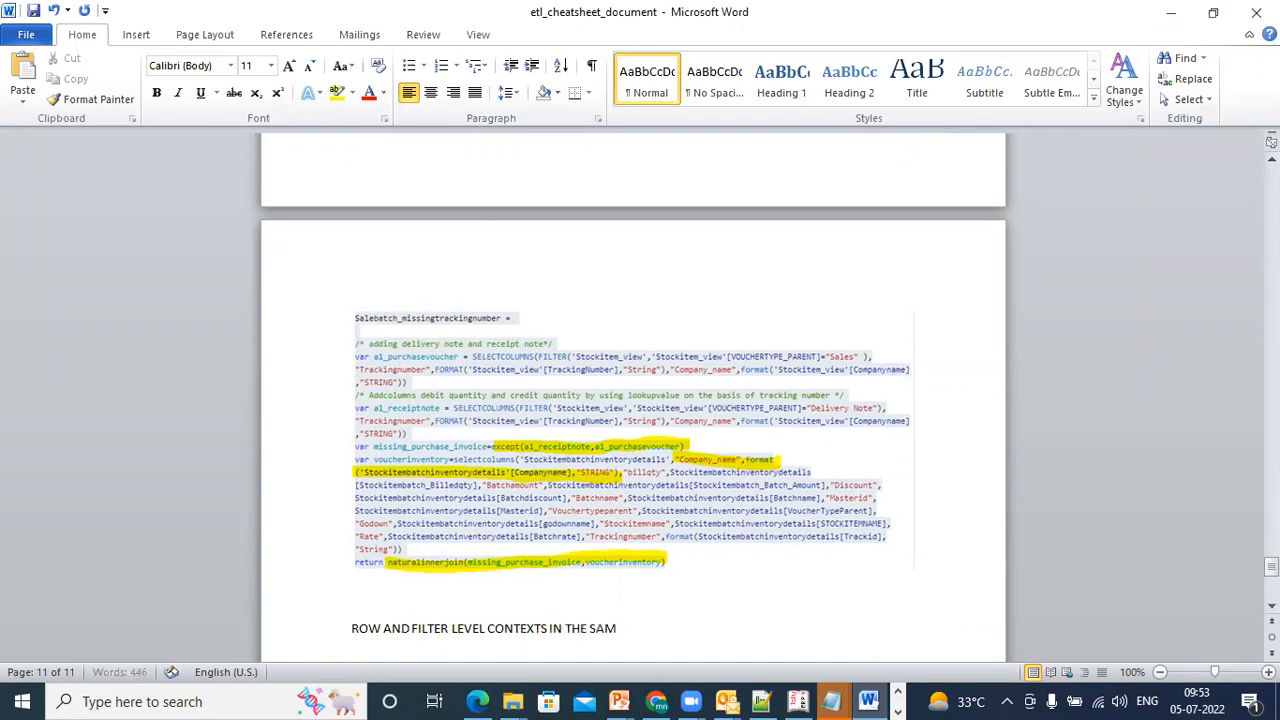
{"action": "type", "text": "E QUERY:"}
{"action": "key", "text": "Return"}
{"action": "key", "text": "ctrl+v"}
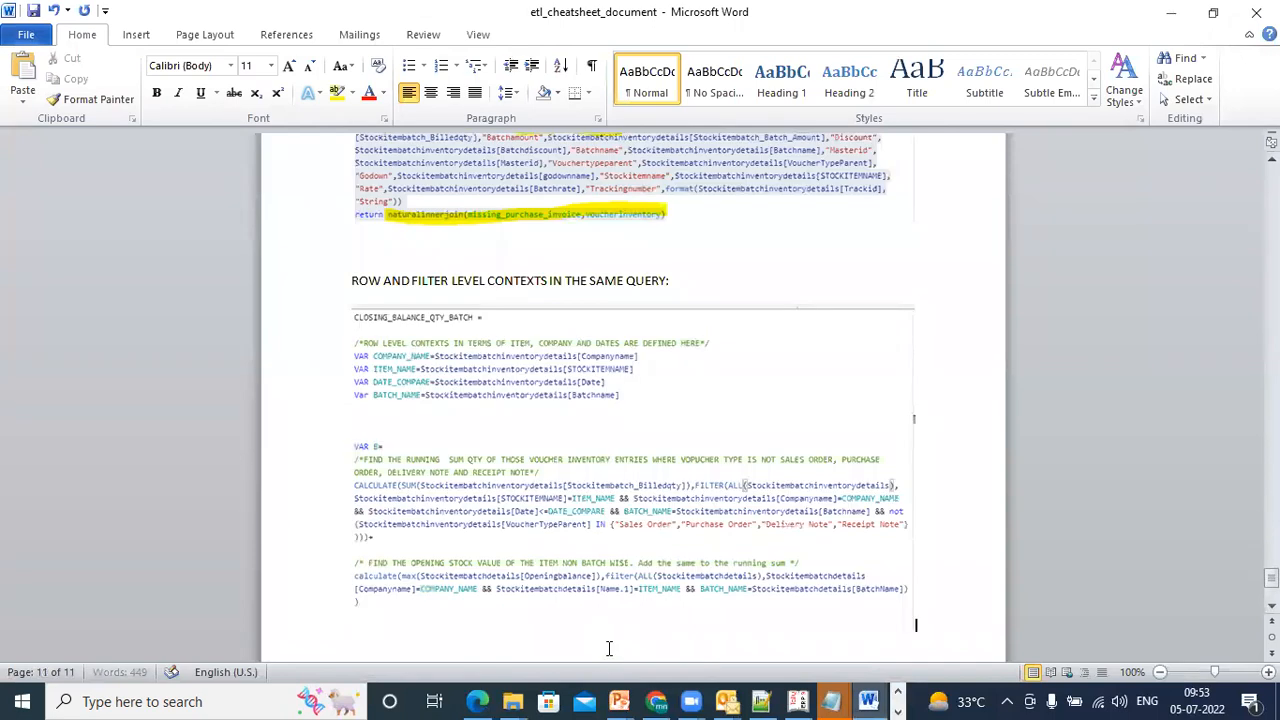
{"action": "left_click", "coordinate": [541, 408]}
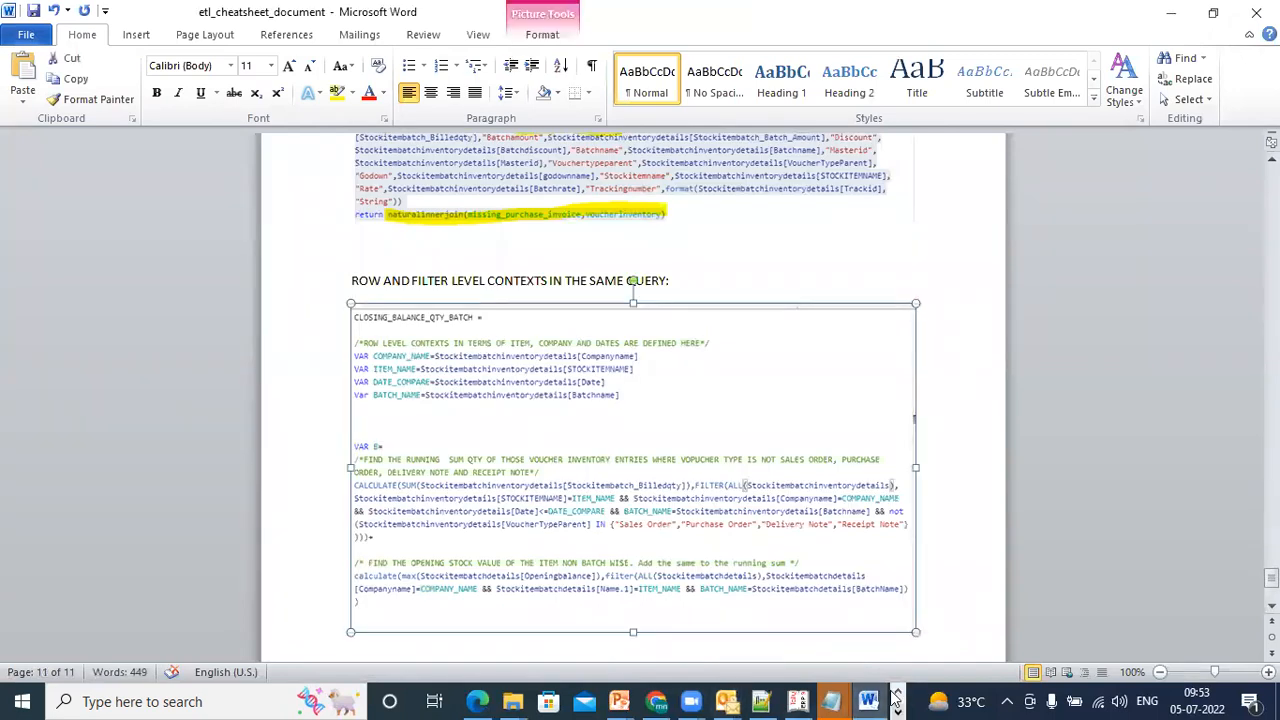
{"action": "left_click", "coordinate": [898, 711]}
{"action": "left_click", "coordinate": [712, 700]}
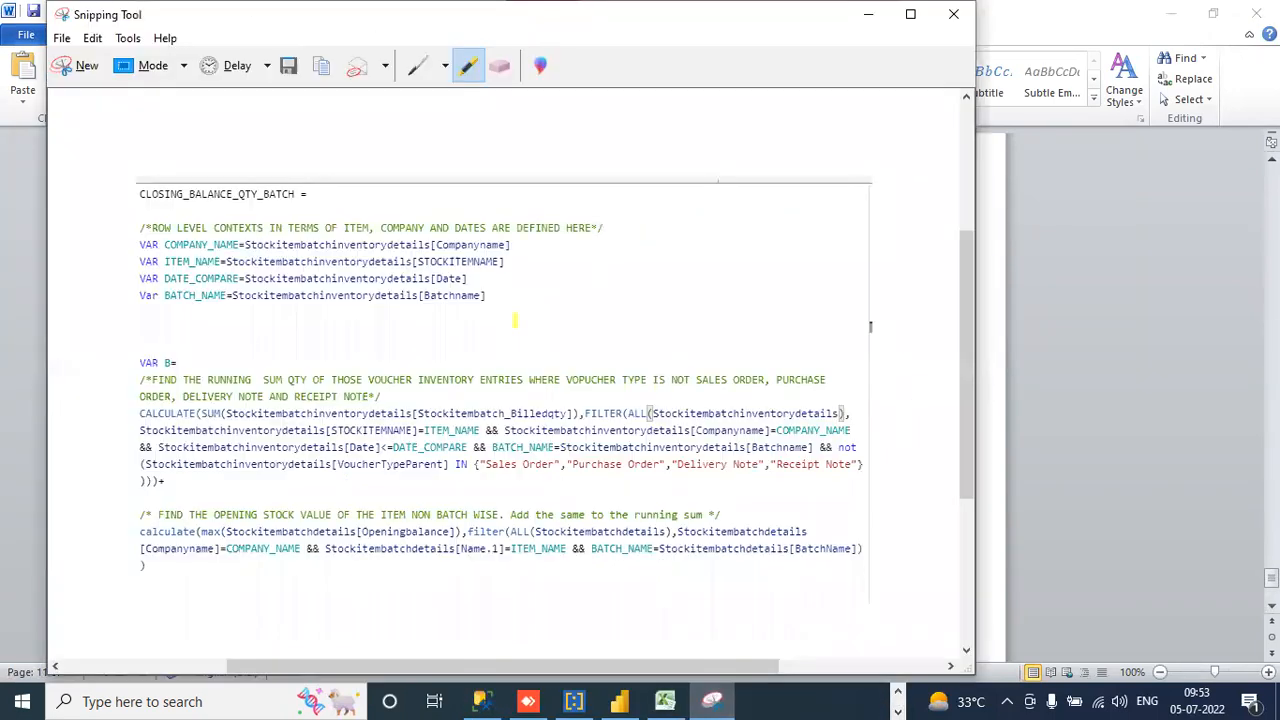
{"action": "left_click", "coordinate": [92, 38]}
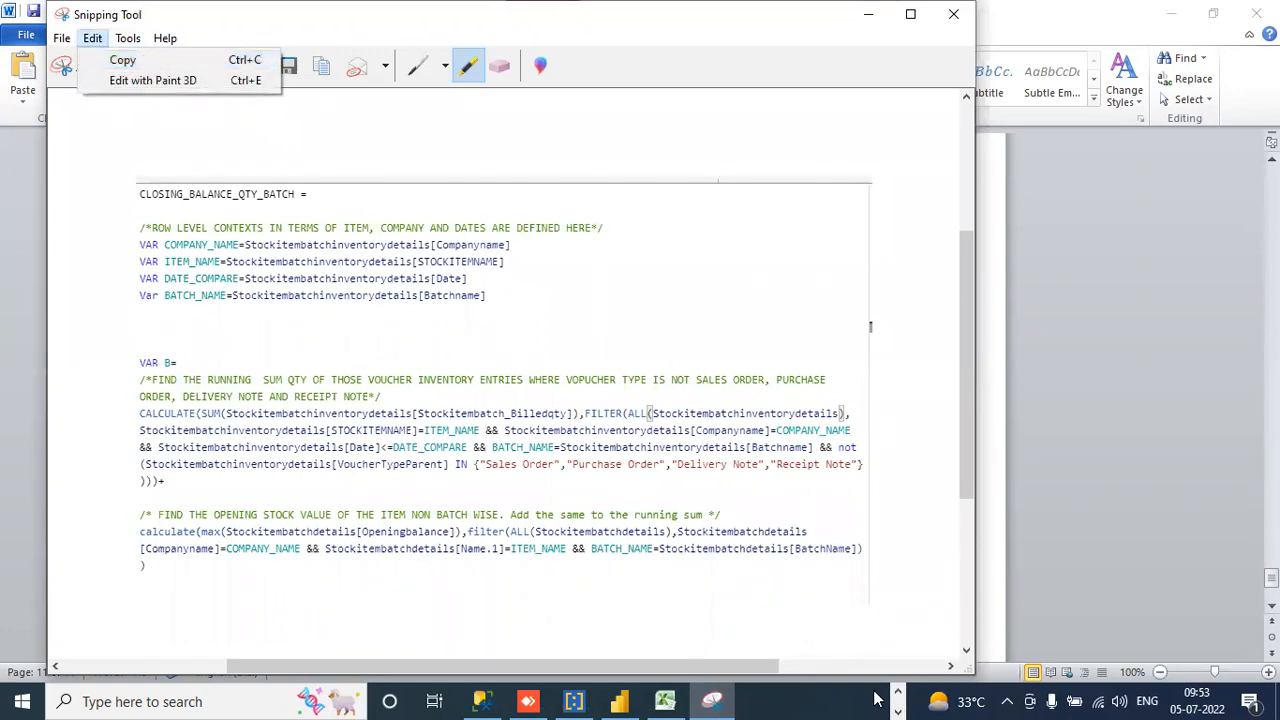
{"action": "left_click", "coordinate": [70, 40]}
{"action": "left_click", "coordinate": [82, 65]}
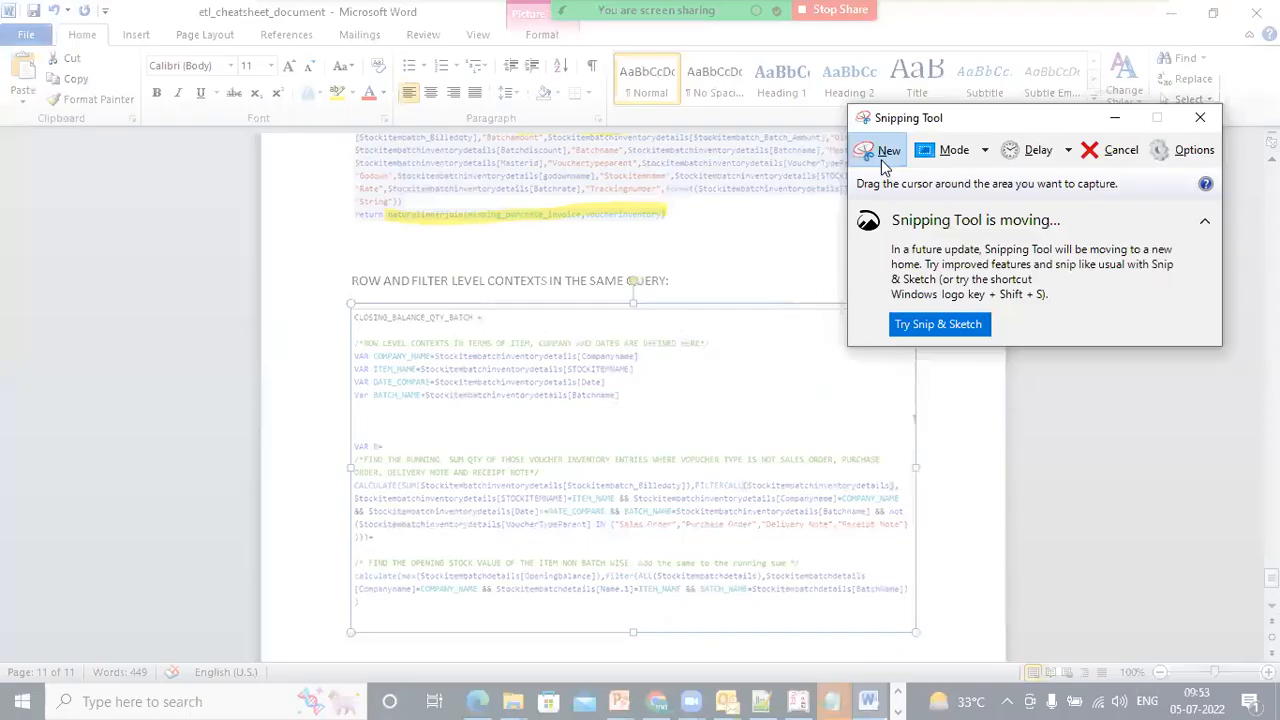
{"action": "left_click", "coordinate": [883, 159]}
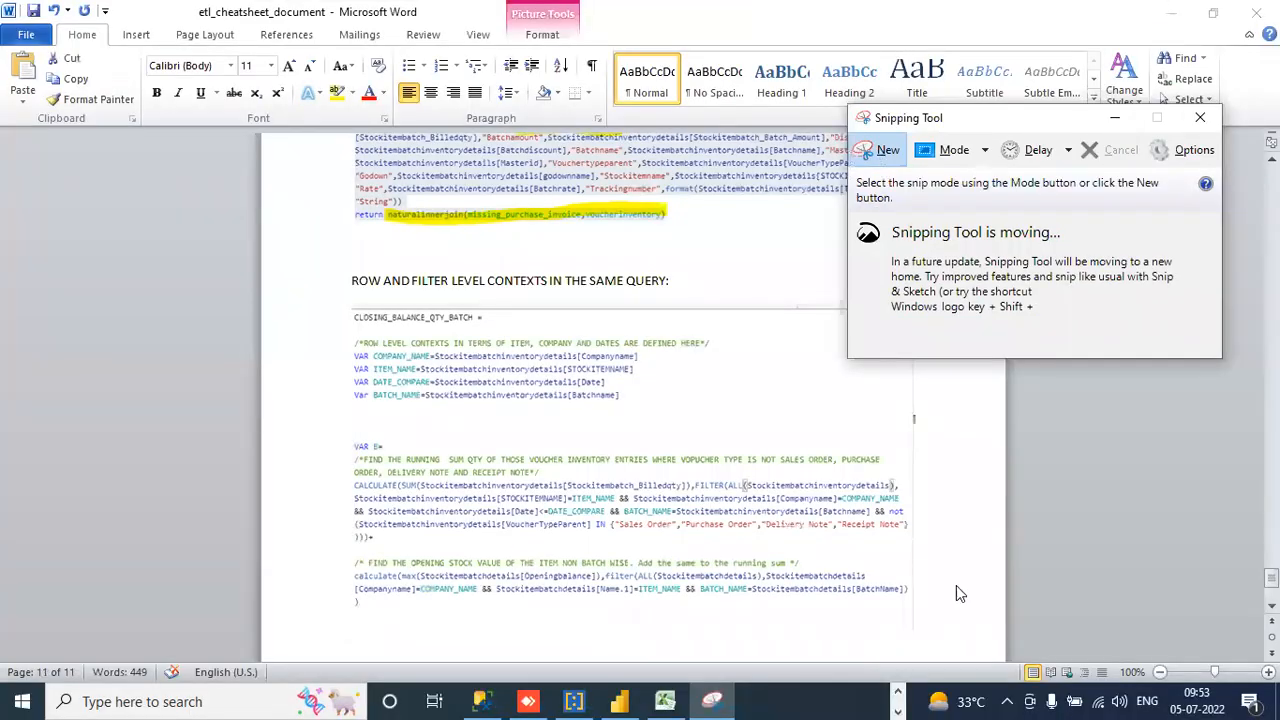
Switch to Power BI Desktop and capture the CLOSING_BALANCE_QTY_BATCH formula, including its line numbers, as a new snip.
{"action": "left_click", "coordinate": [899, 691]}
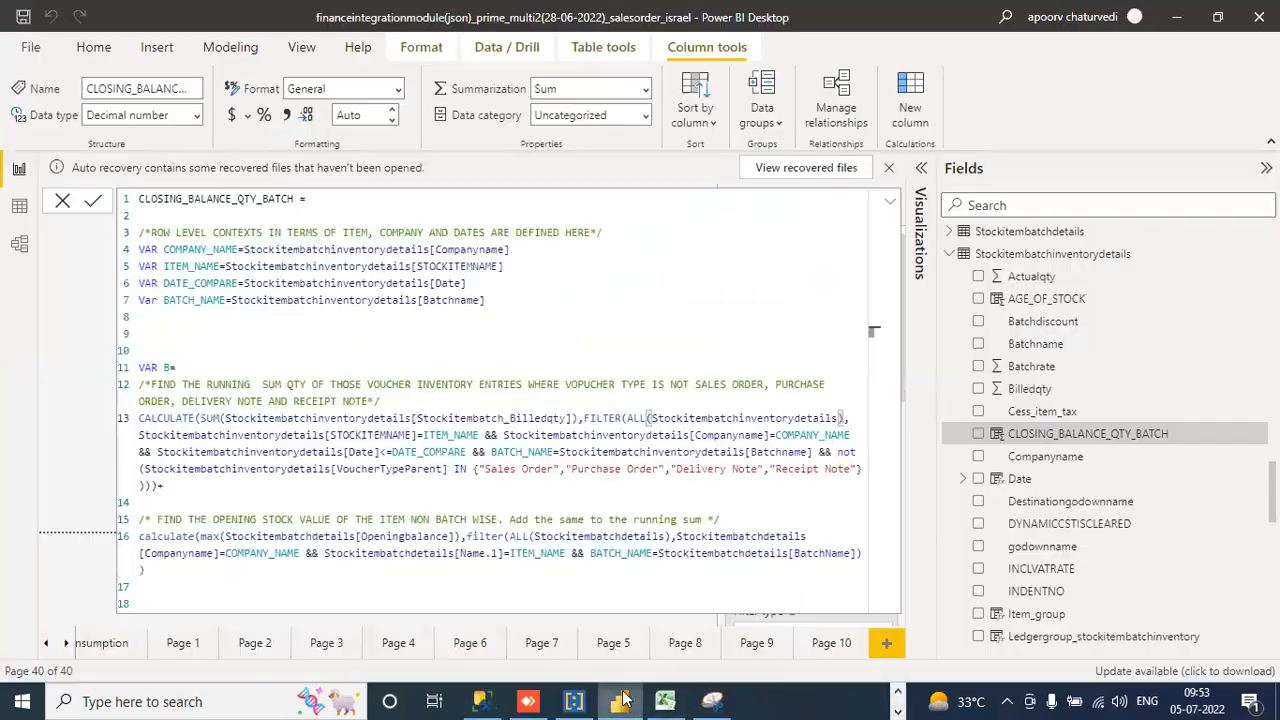
{"action": "left_click", "coordinate": [619, 701]}
{"action": "left_click", "coordinate": [713, 700]}
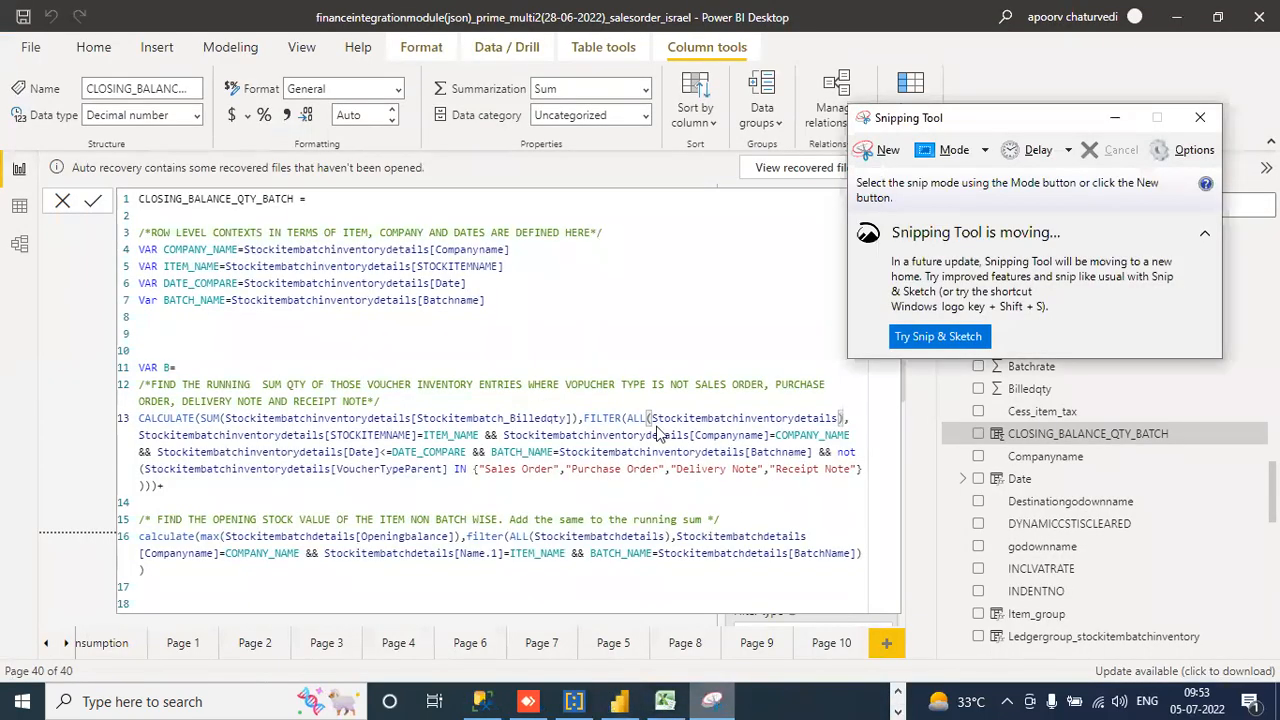
{"action": "left_click", "coordinate": [880, 150]}
{"action": "left_click_drag", "start_coordinate": [116, 188], "coordinate": [873, 607]}
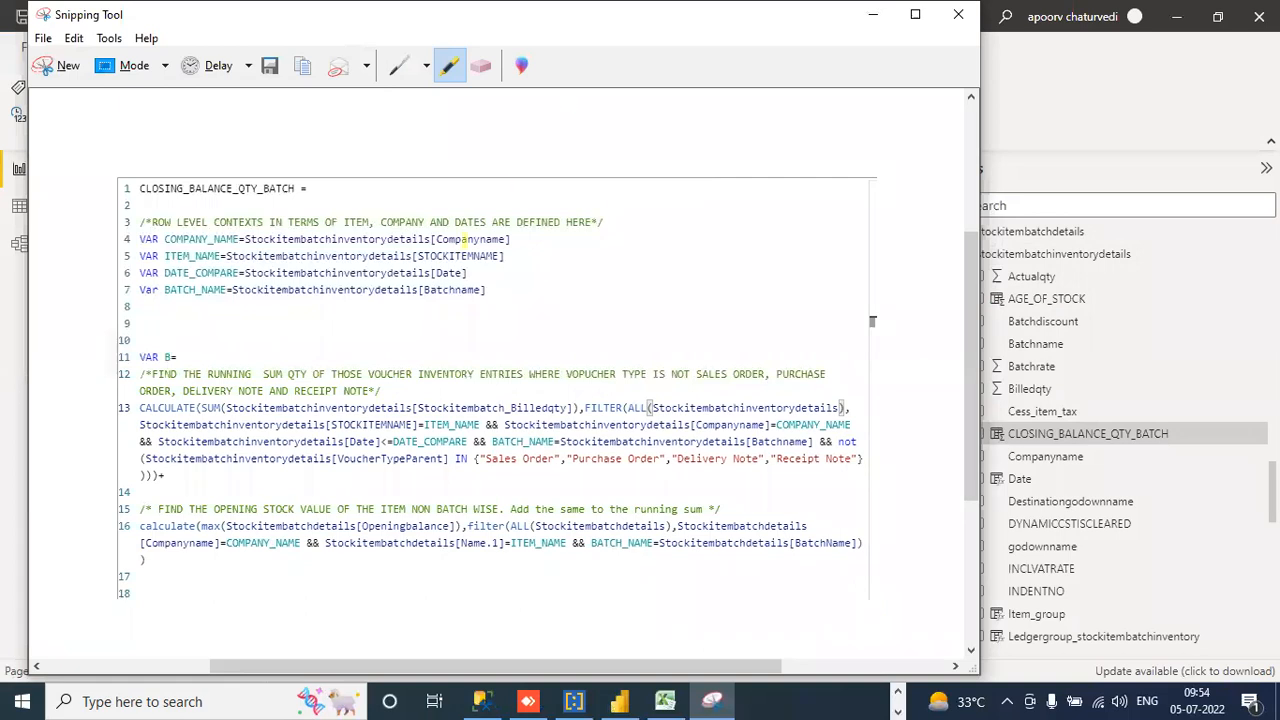
Highlight the COMPANY_NAME, ITEM_NAME and DATE_COMPARE variable lines and the FILTER(ALL(Stockitembatchinventorydetails) part in the snip.
{"action": "left_click_drag", "start_coordinate": [139, 239], "coordinate": [510, 239]}
{"action": "left_click_drag", "start_coordinate": [142, 256], "coordinate": [526, 256]}
{"action": "left_click_drag", "start_coordinate": [139, 272], "coordinate": [467, 272]}
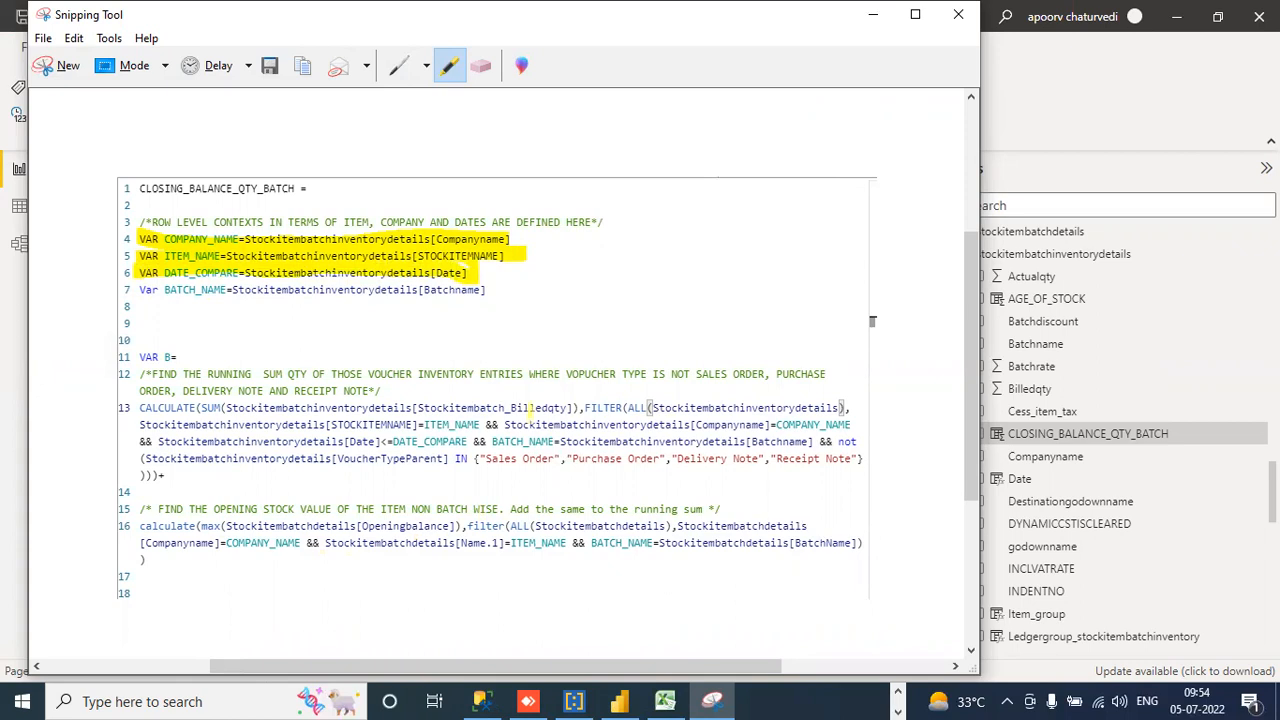
{"action": "left_click_drag", "start_coordinate": [588, 406], "coordinate": [838, 410]}
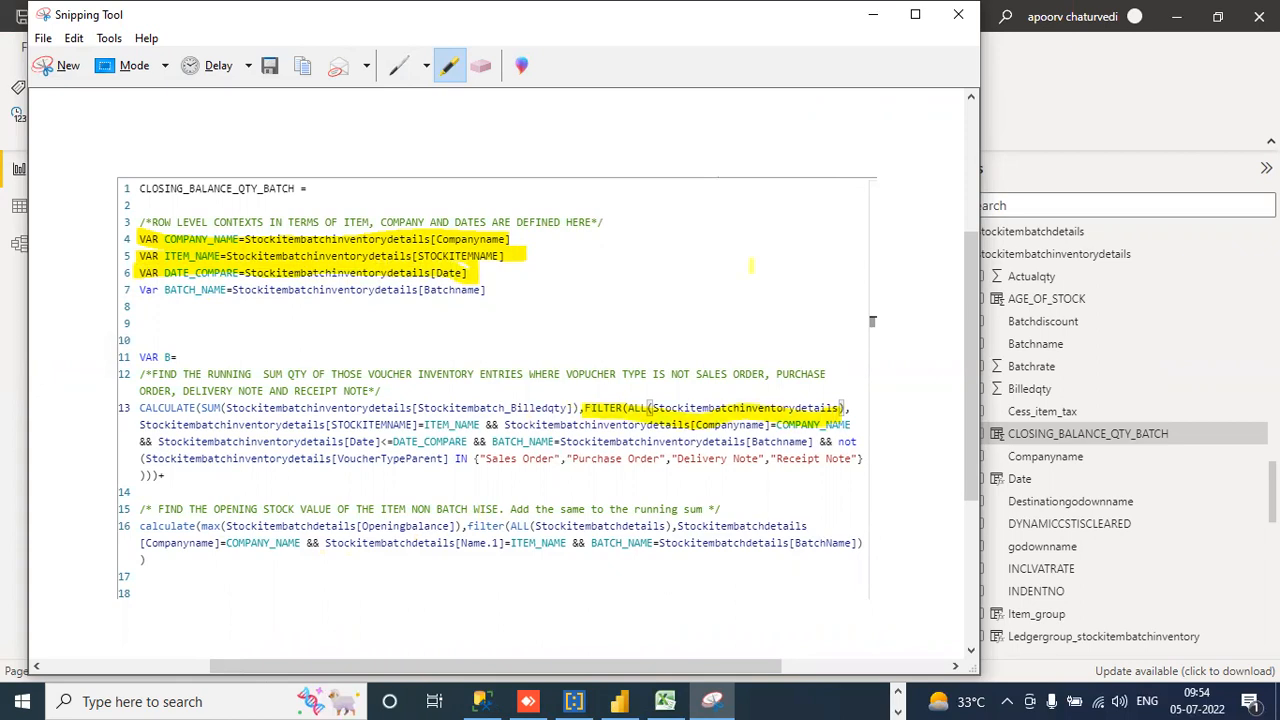
Handwrite "Row" in red pen beside the highlighted variables and "Filter" over the highlighted FILTER expression, and copy the snip.
{"action": "left_click", "coordinate": [399, 66]}
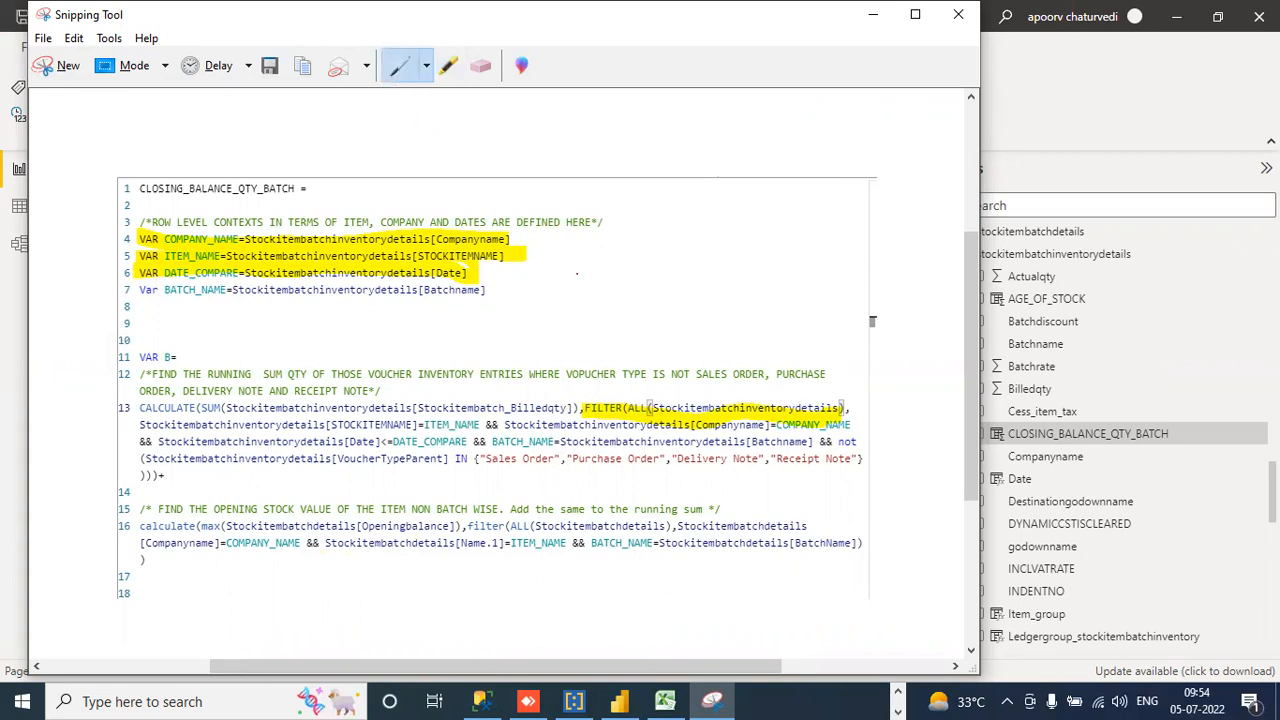
{"action": "mouse_move", "coordinate": [622, 250]}
{"action": "left_mouse_down"}
{"action": "mouse_move", "coordinate": [622, 270]}
{"action": "mouse_move", "coordinate": [626, 258]}
{"action": "mouse_move", "coordinate": [652, 268]}
{"action": "mouse_move", "coordinate": [712, 240]}
{"action": "left_mouse_up"}
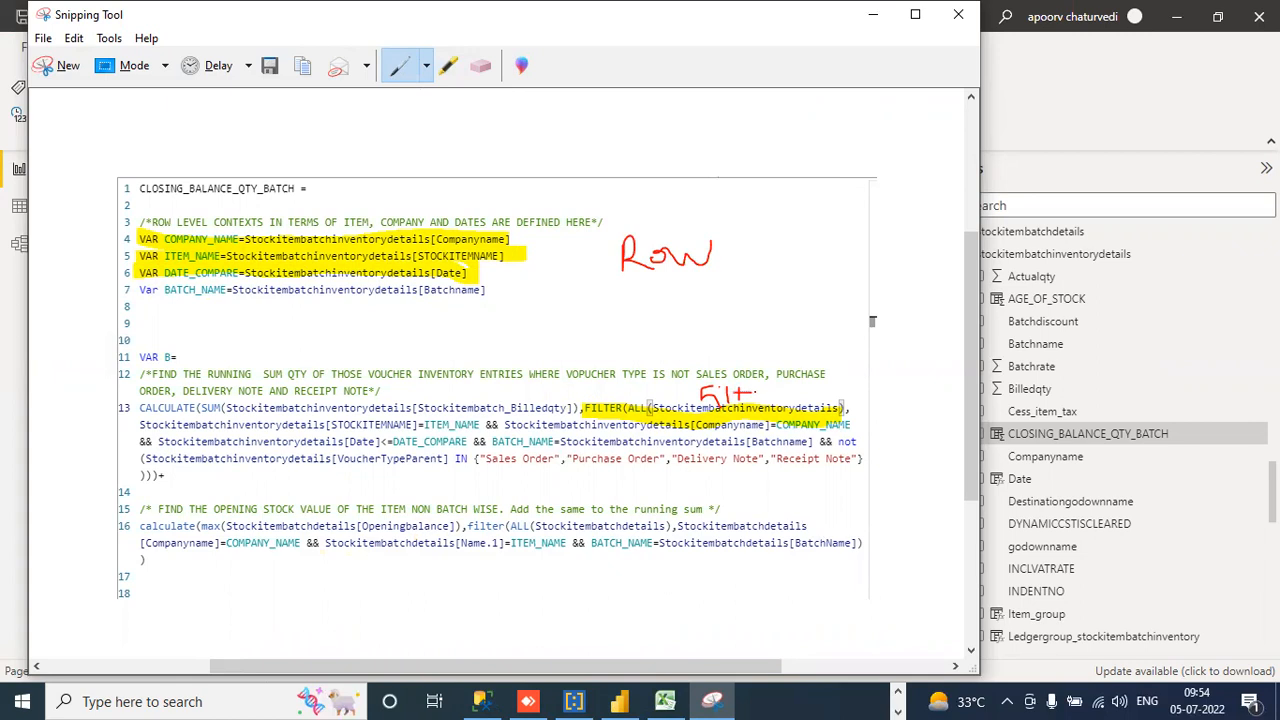
{"action": "left_click_drag", "start_coordinate": [773, 399], "coordinate": [789, 392]}
{"action": "left_click", "coordinate": [72, 38]}
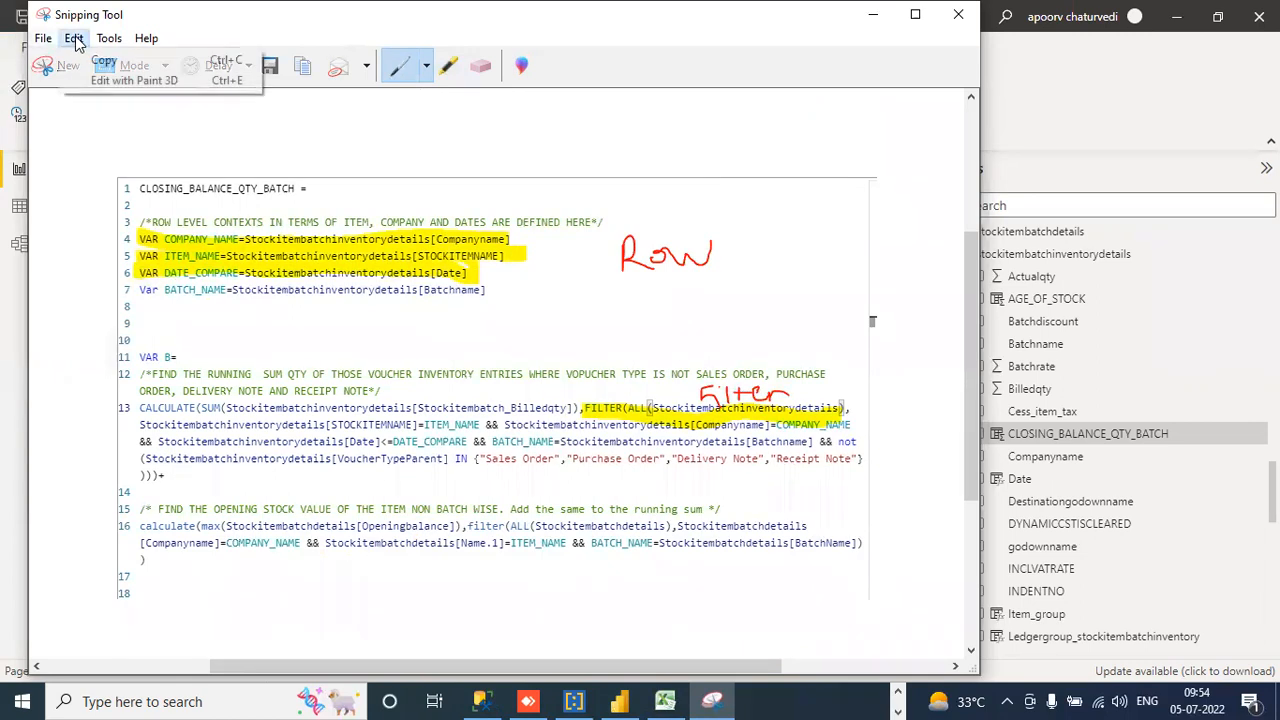
{"action": "left_click", "coordinate": [72, 38]}
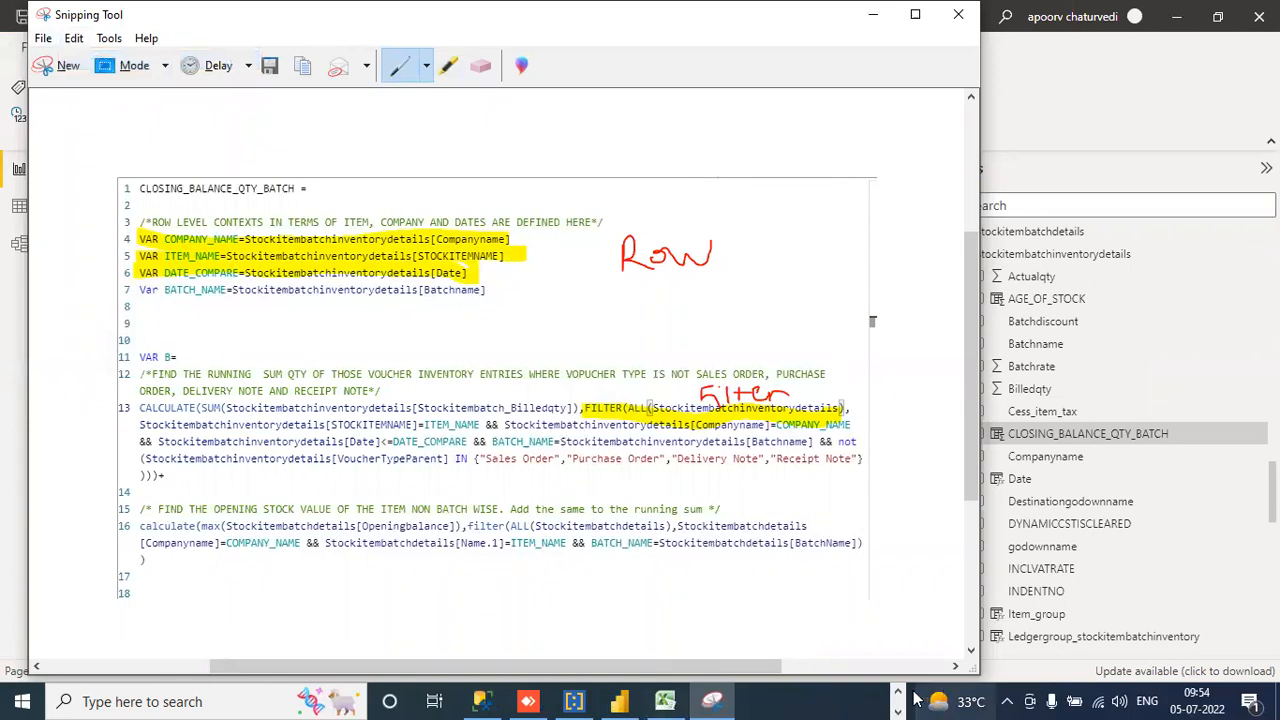
Switch to Word, replace the plain snip under the row and filter contexts heading with the annotated one, and save the document.
{"action": "left_click", "coordinate": [866, 701]}
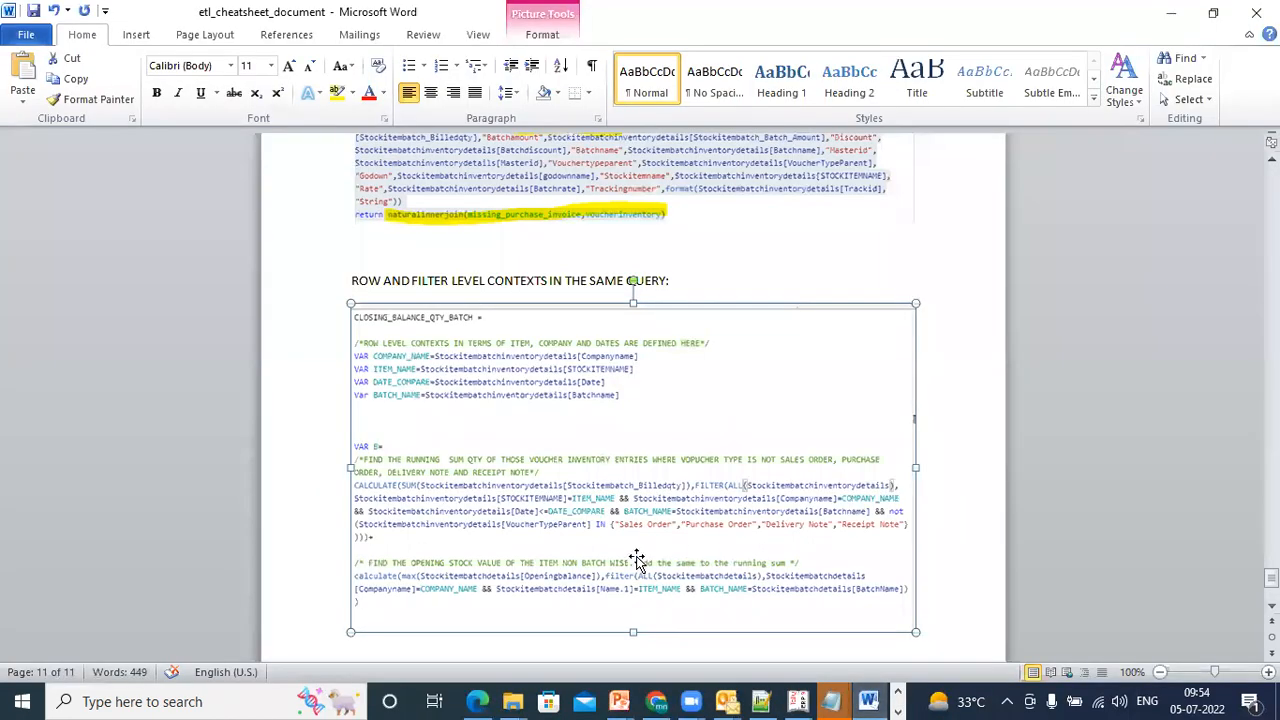
{"action": "key", "text": "Delete"}
{"action": "key", "text": "ctrl+v"}
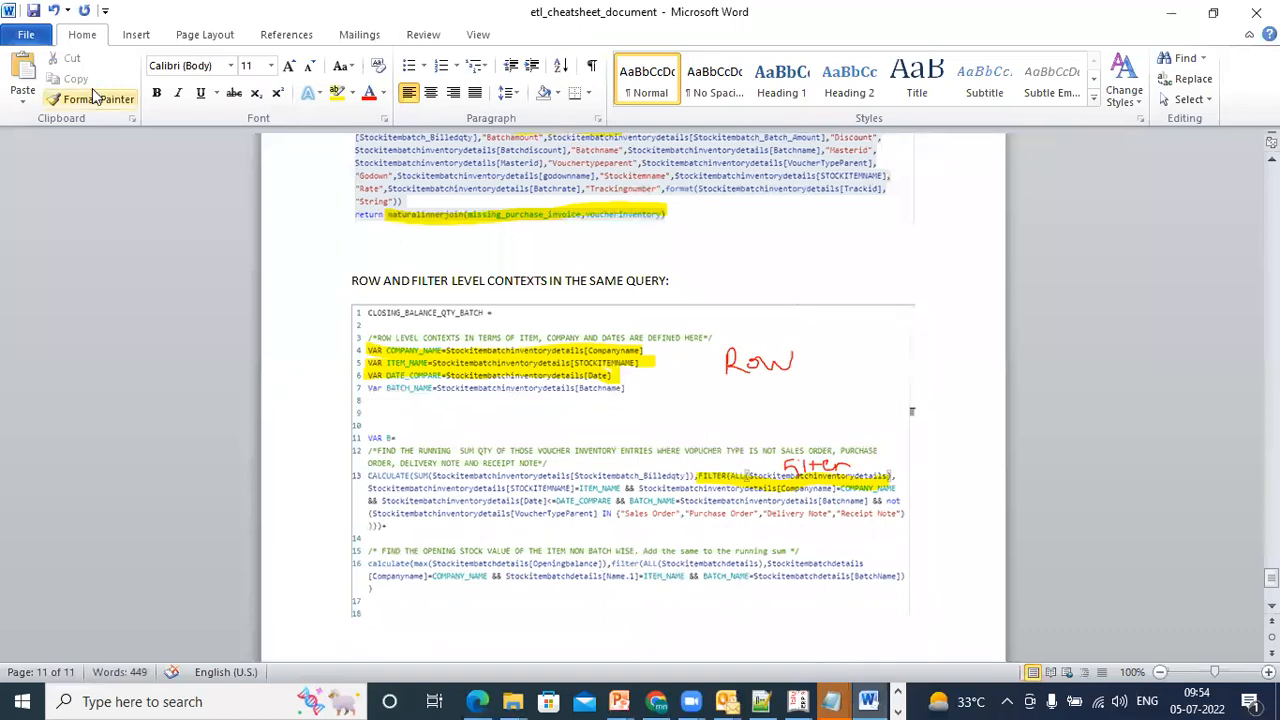
{"action": "left_click", "coordinate": [33, 11]}
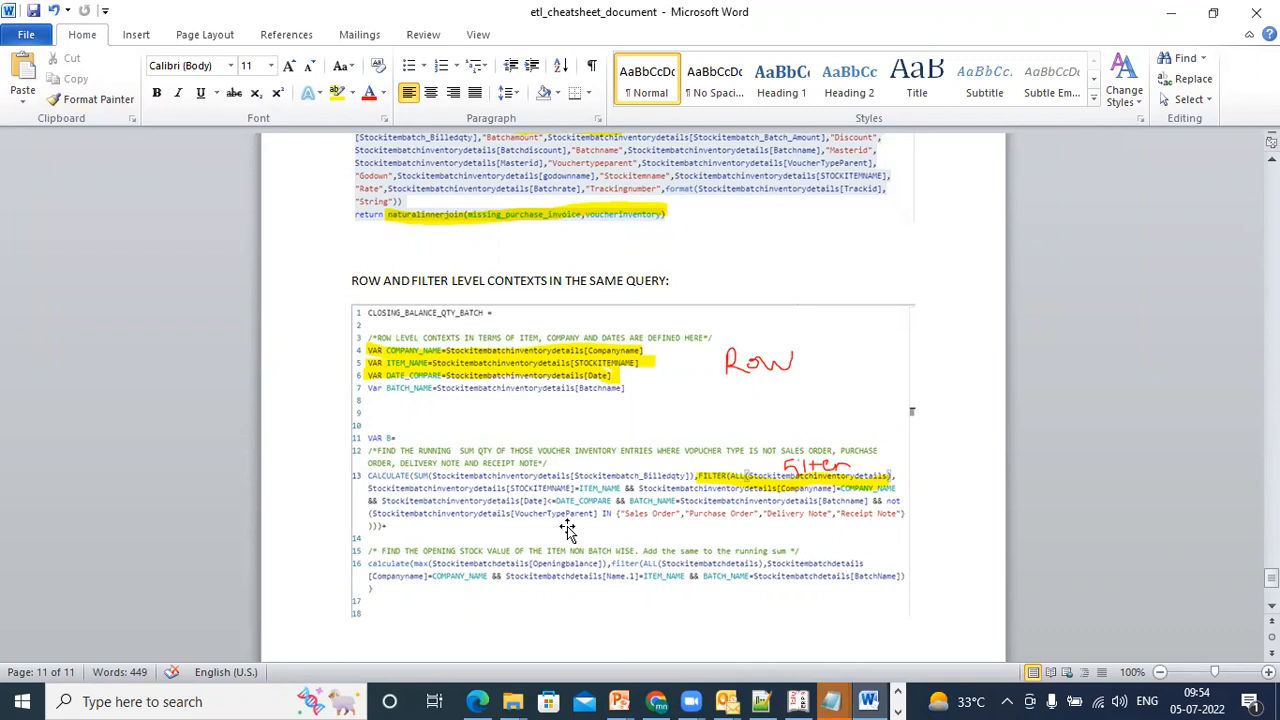
Switch to Power BI Desktop and examine the full Movement_inventory_batch_Qty formula in the Stockitembatchinventorydetails table.
{"action": "left_click", "coordinate": [898, 709]}
{"action": "left_click", "coordinate": [619, 701]}
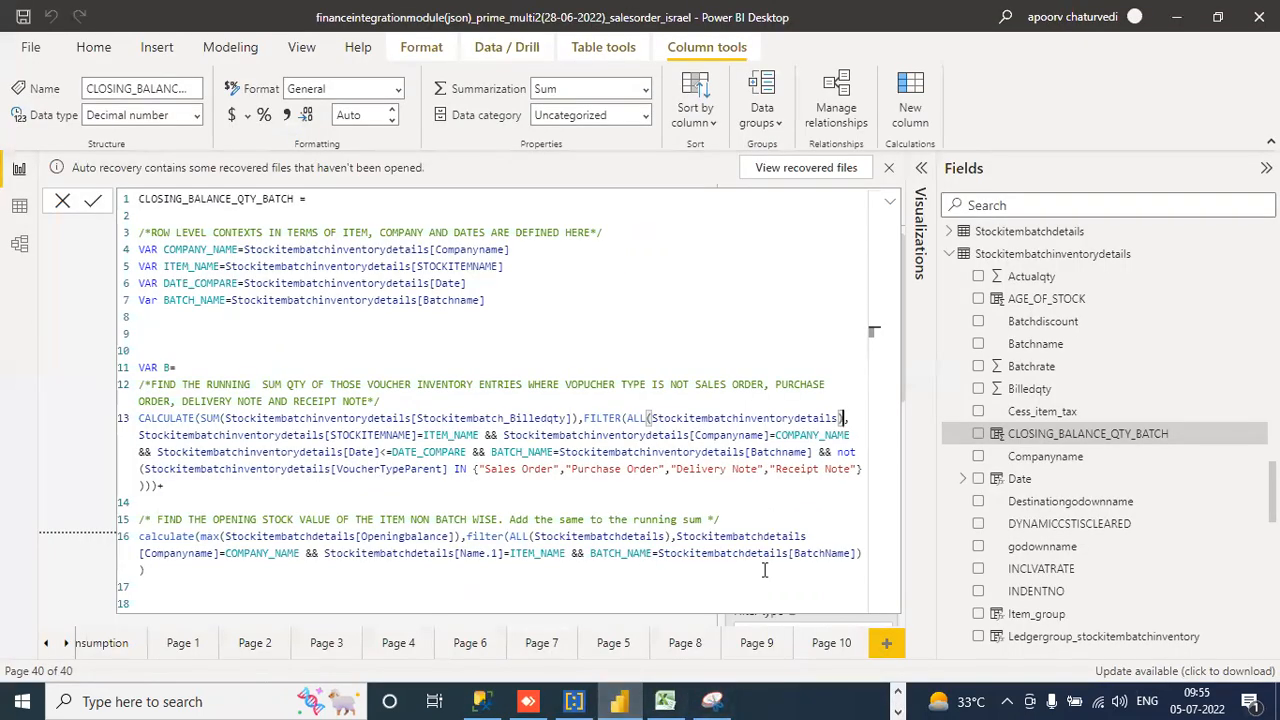
{"action": "left_click", "coordinate": [890, 200]}
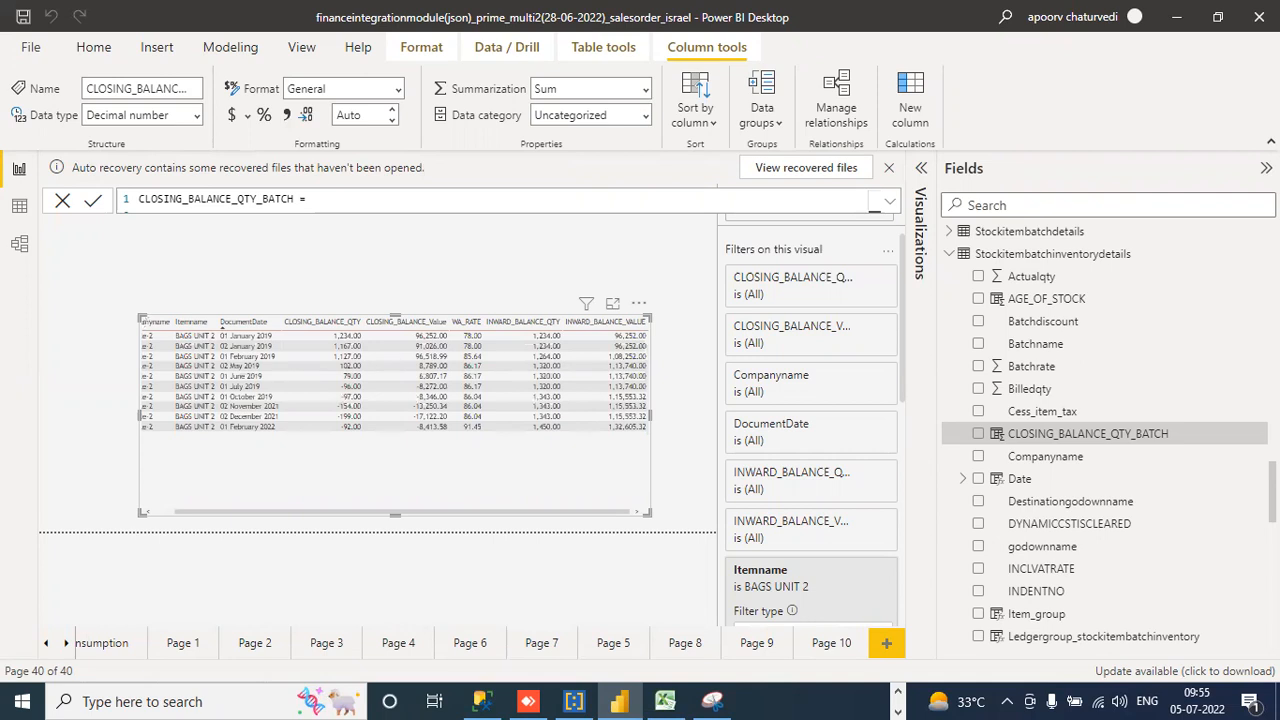
{"action": "scroll", "coordinate": [1105, 440], "scroll_direction": "down", "scroll_amount": 5}
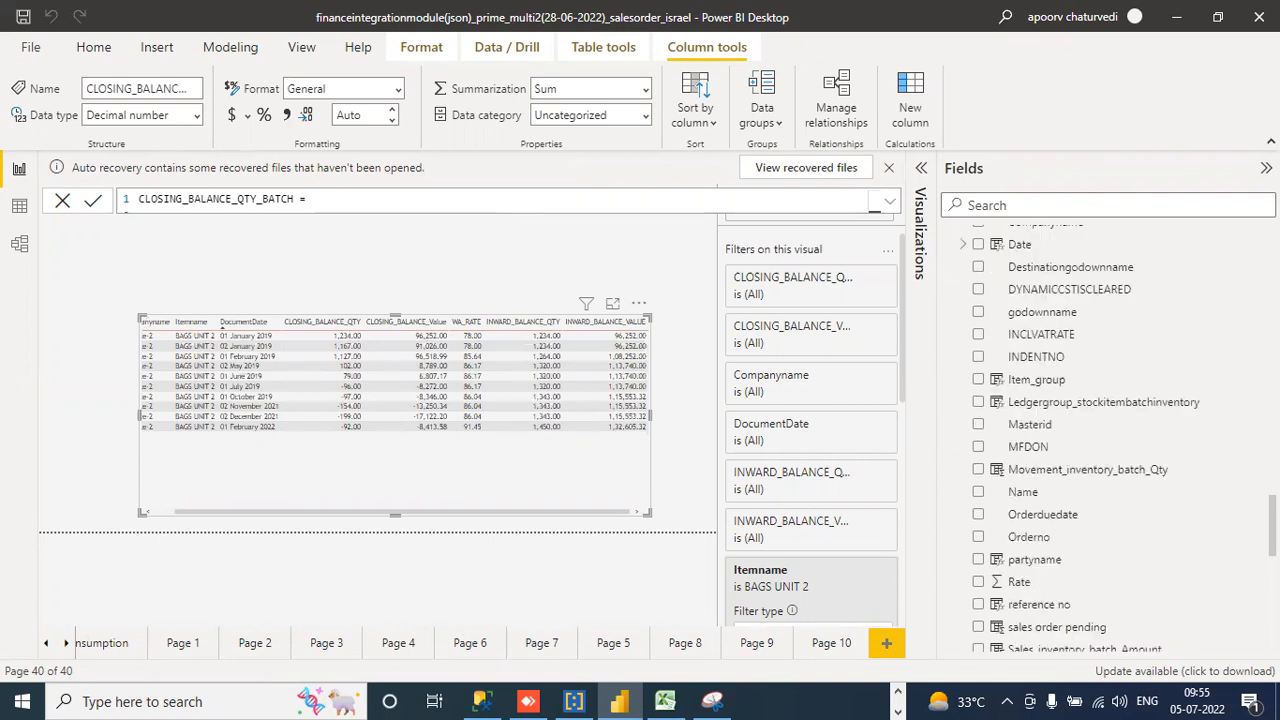
{"action": "scroll", "coordinate": [1150, 430], "scroll_direction": "down", "scroll_amount": 1}
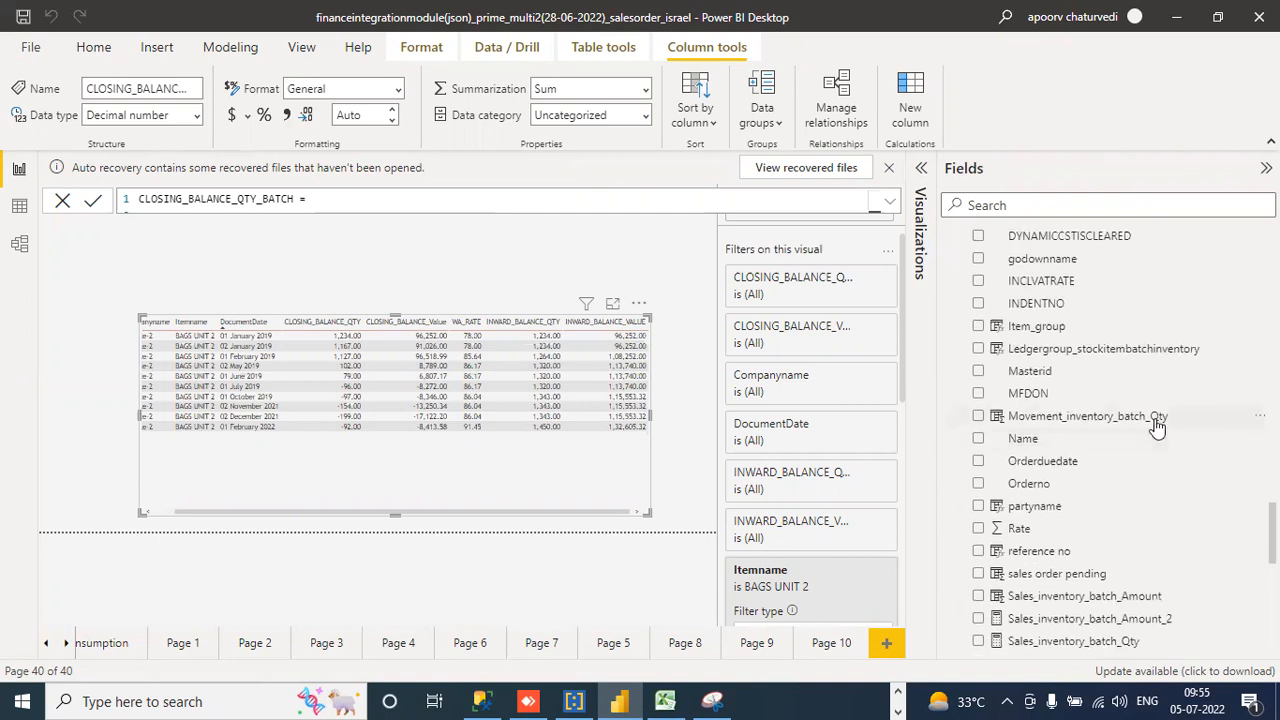
{"action": "left_click", "coordinate": [1155, 422]}
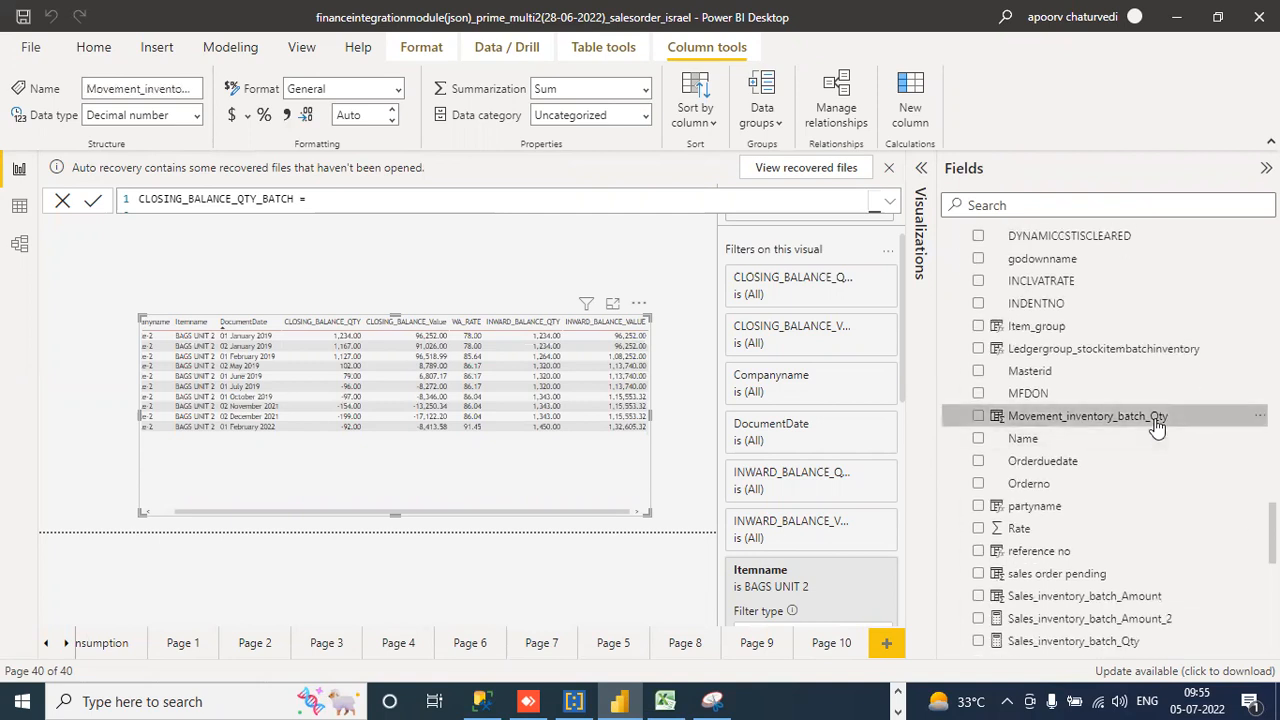
{"action": "left_click", "coordinate": [891, 205]}
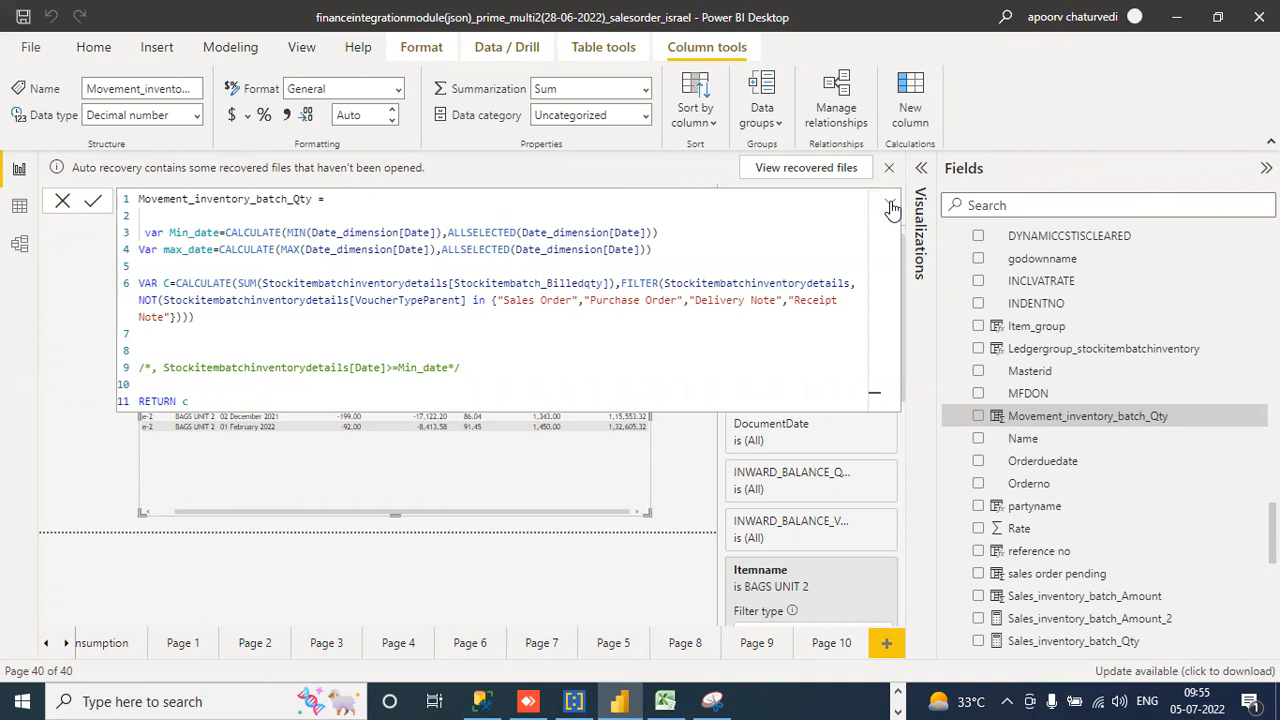
{"action": "left_click", "coordinate": [891, 205]}
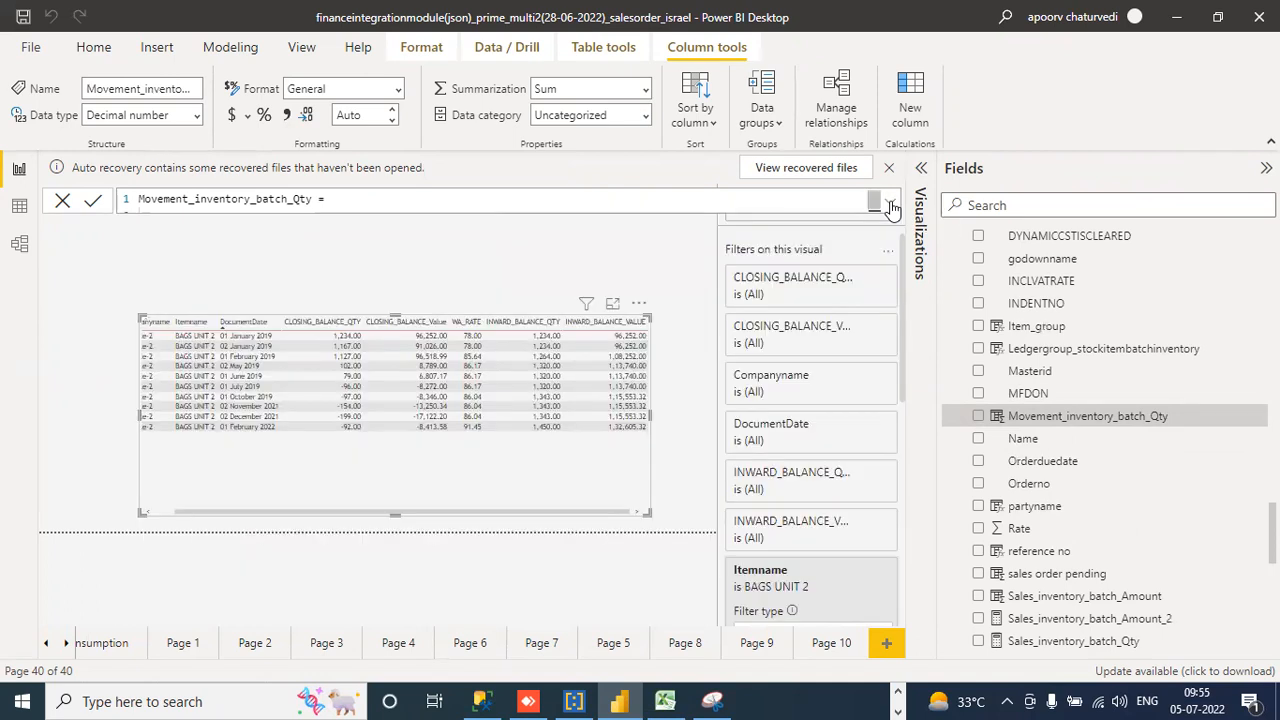
Examine the full formula of the Sales_inventory_batch_Amount column.
{"action": "left_click", "coordinate": [1142, 598]}
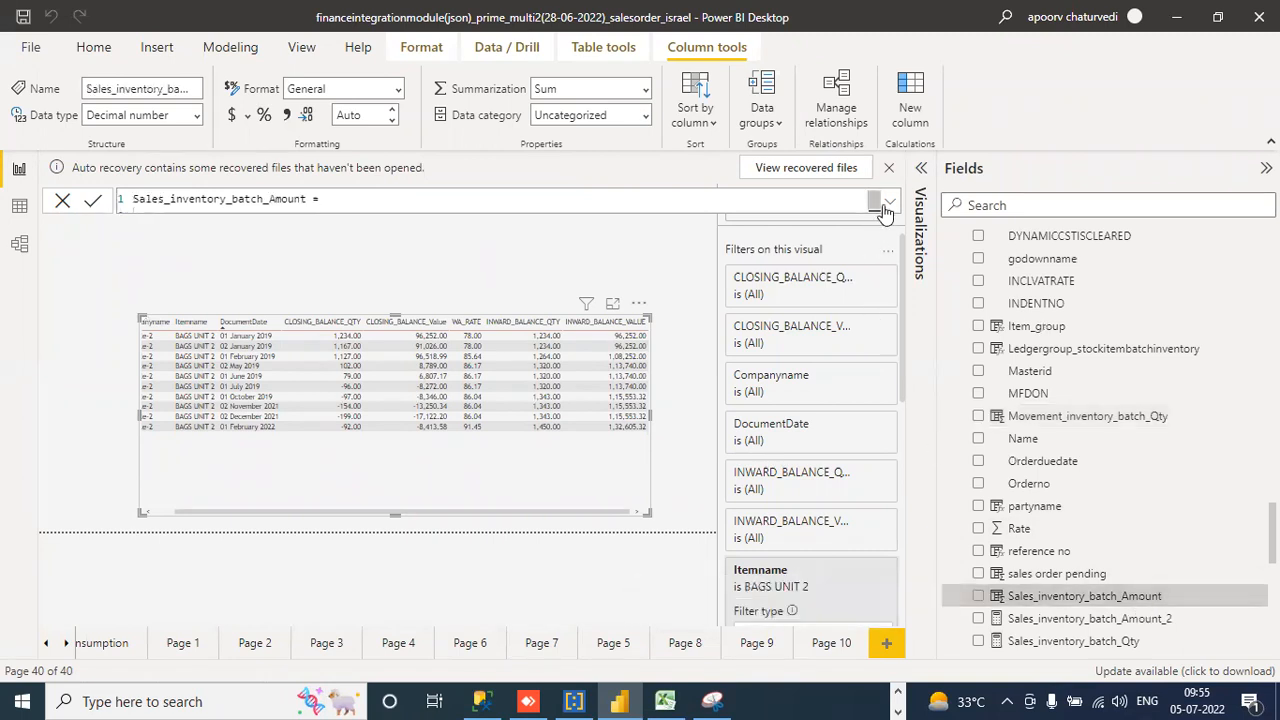
{"action": "left_click", "coordinate": [888, 205]}
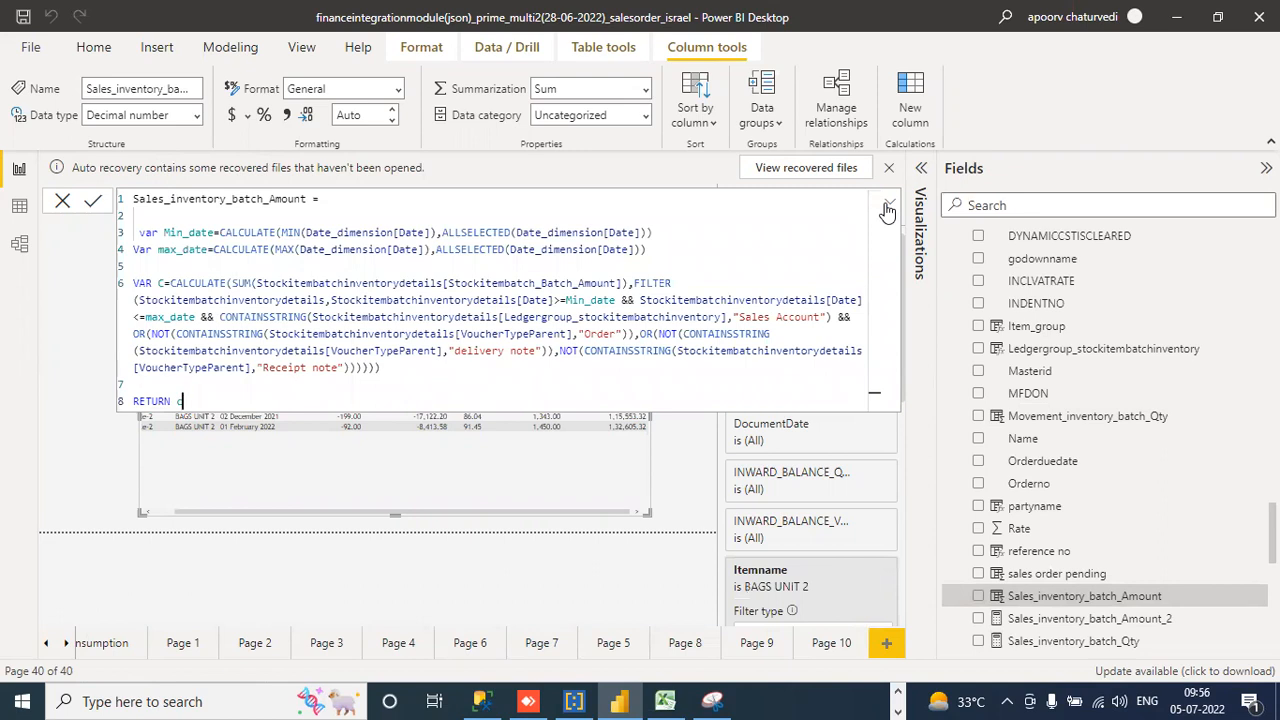
{"action": "left_click", "coordinate": [887, 205]}
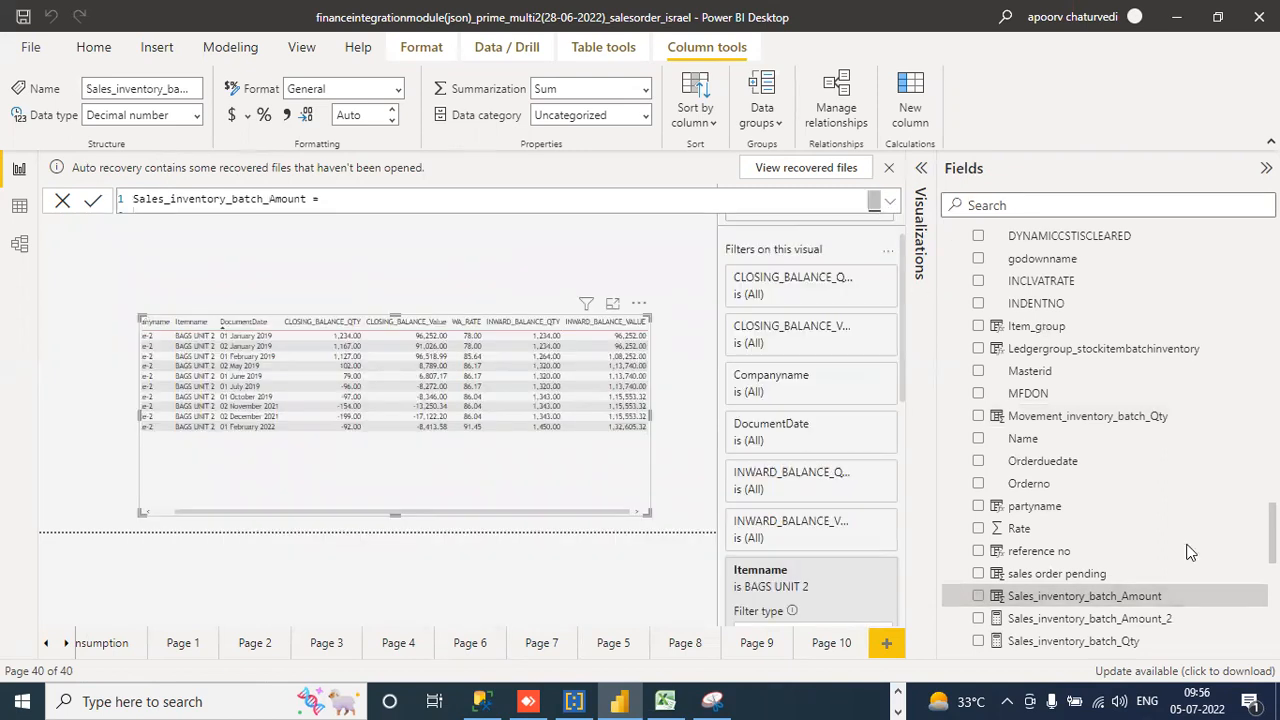
Look through the fields of the Stockitem_view table and examine the full INWARD_BALANCE_QTY formula.
{"action": "scroll", "coordinate": [1100, 430], "scroll_direction": "up", "scroll_amount": 5}
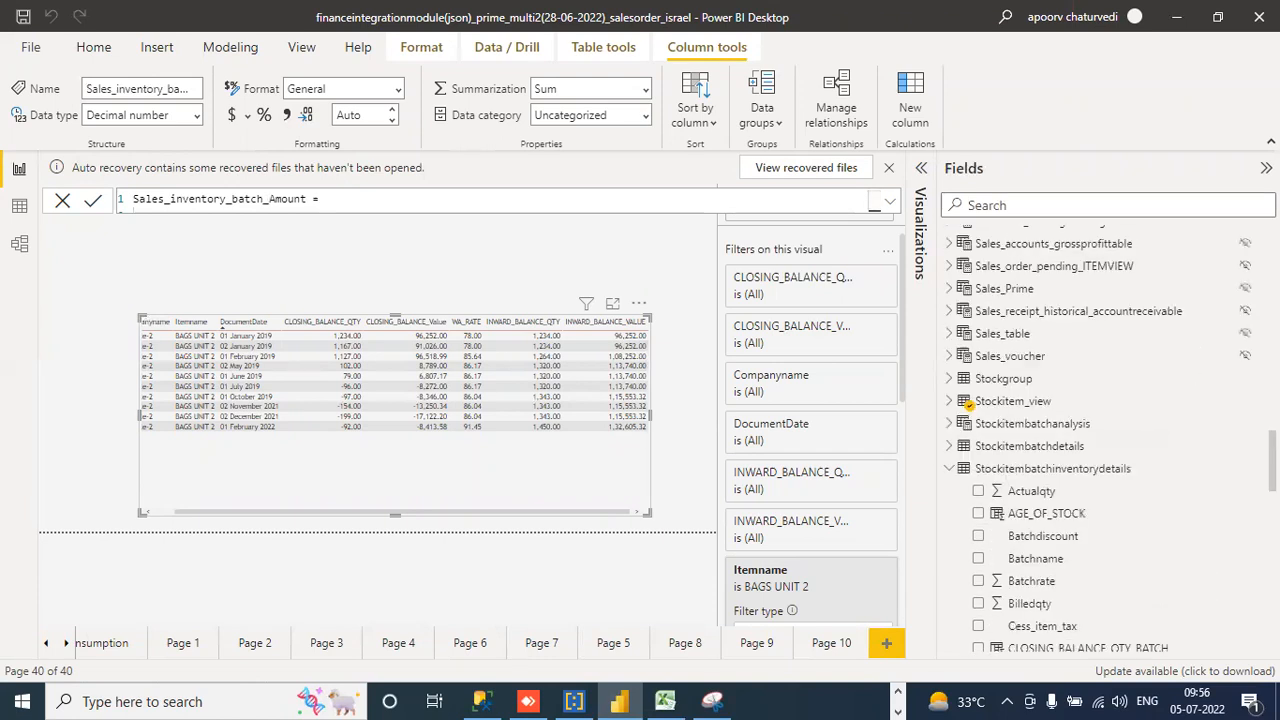
{"action": "left_click", "coordinate": [949, 402]}
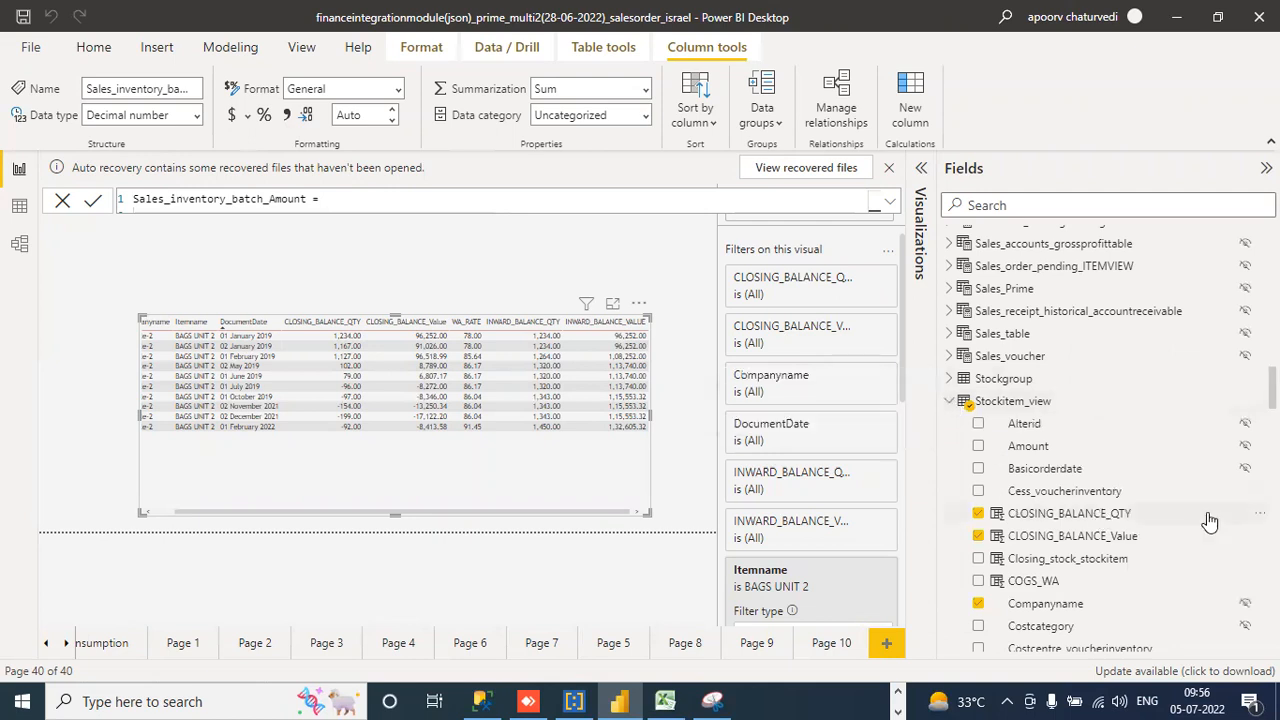
{"action": "scroll", "coordinate": [1100, 440], "scroll_direction": "down", "scroll_amount": 3}
{"action": "scroll", "coordinate": [1100, 440], "scroll_direction": "down", "scroll_amount": 4}
{"action": "scroll", "coordinate": [1100, 440], "scroll_direction": "down", "scroll_amount": 8}
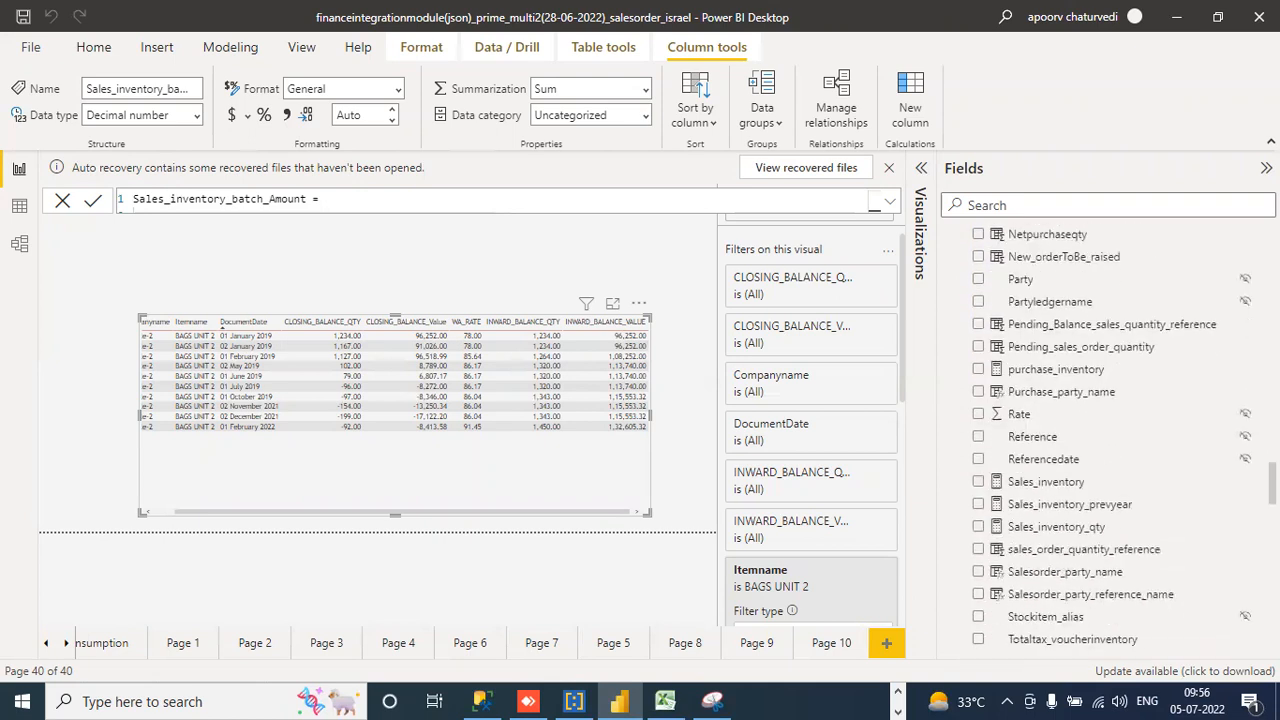
{"action": "scroll", "coordinate": [1100, 440], "scroll_direction": "down", "scroll_amount": 1}
{"action": "scroll", "coordinate": [1100, 440], "scroll_direction": "down", "scroll_amount": 3}
{"action": "scroll", "coordinate": [1100, 440], "scroll_direction": "up", "scroll_amount": 3}
{"action": "scroll", "coordinate": [1100, 440], "scroll_direction": "up", "scroll_amount": 2}
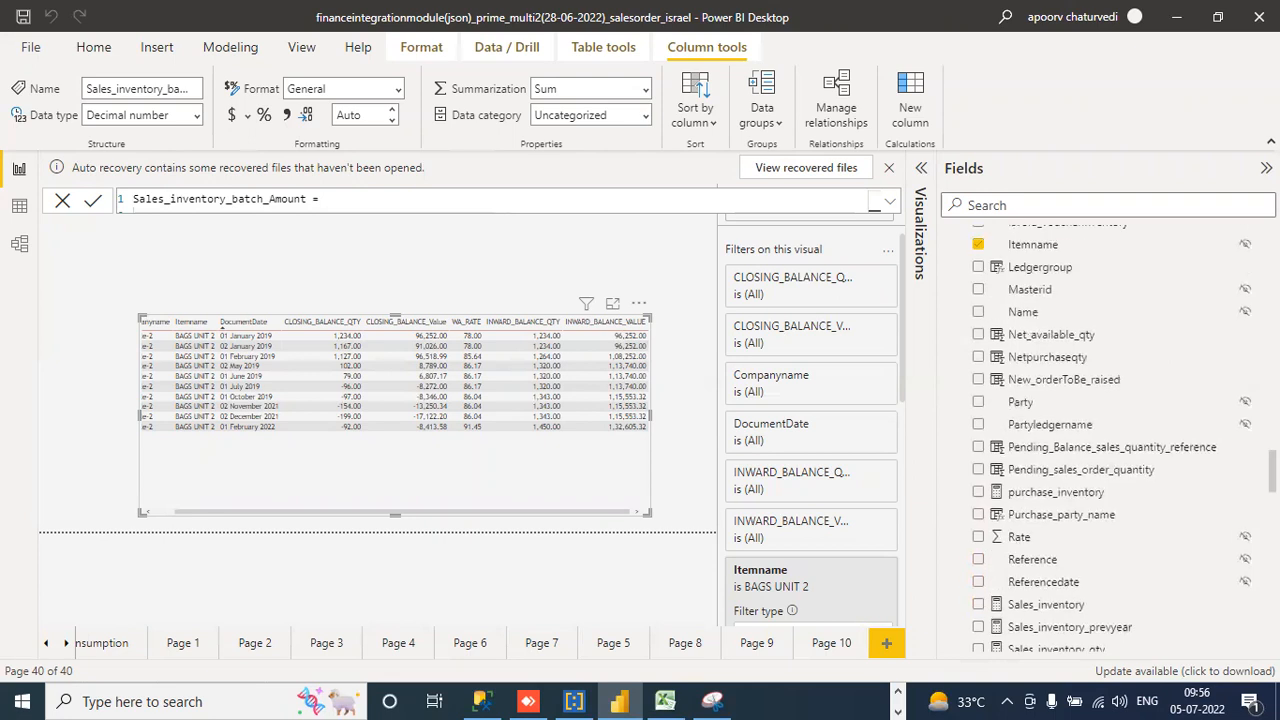
{"action": "scroll", "coordinate": [1100, 440], "scroll_direction": "up", "scroll_amount": 5}
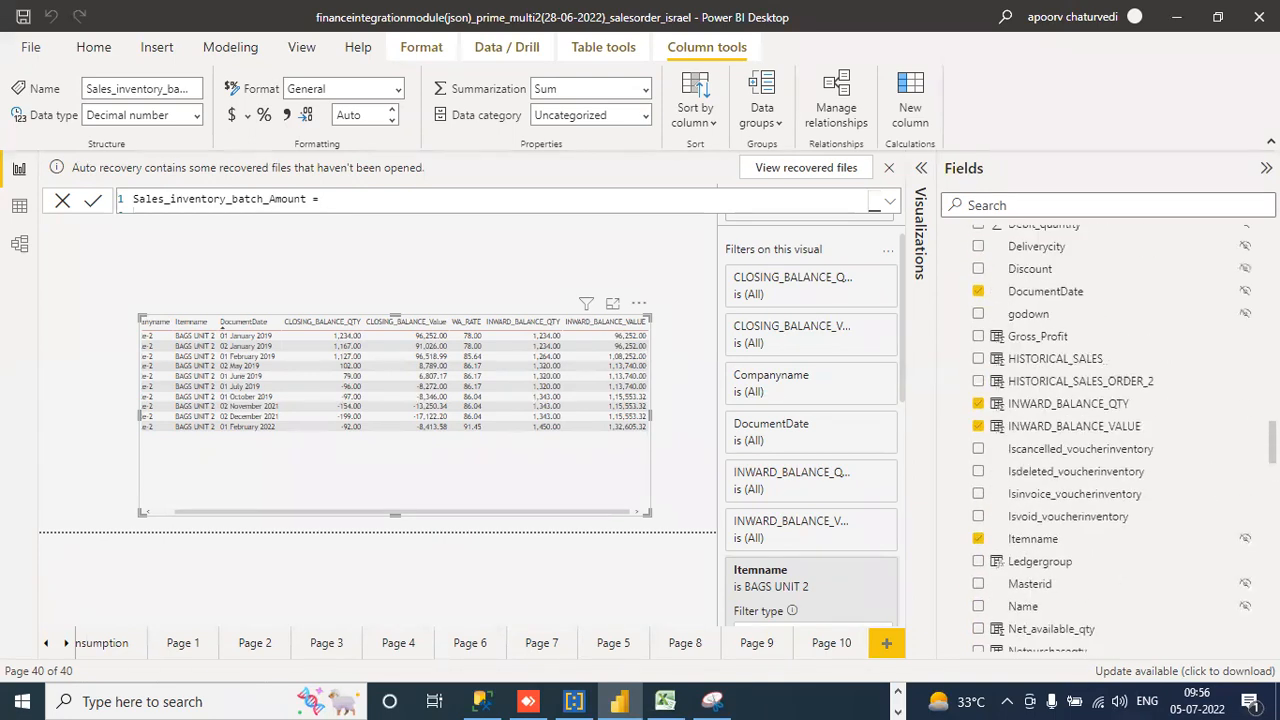
{"action": "left_click", "coordinate": [1100, 424]}
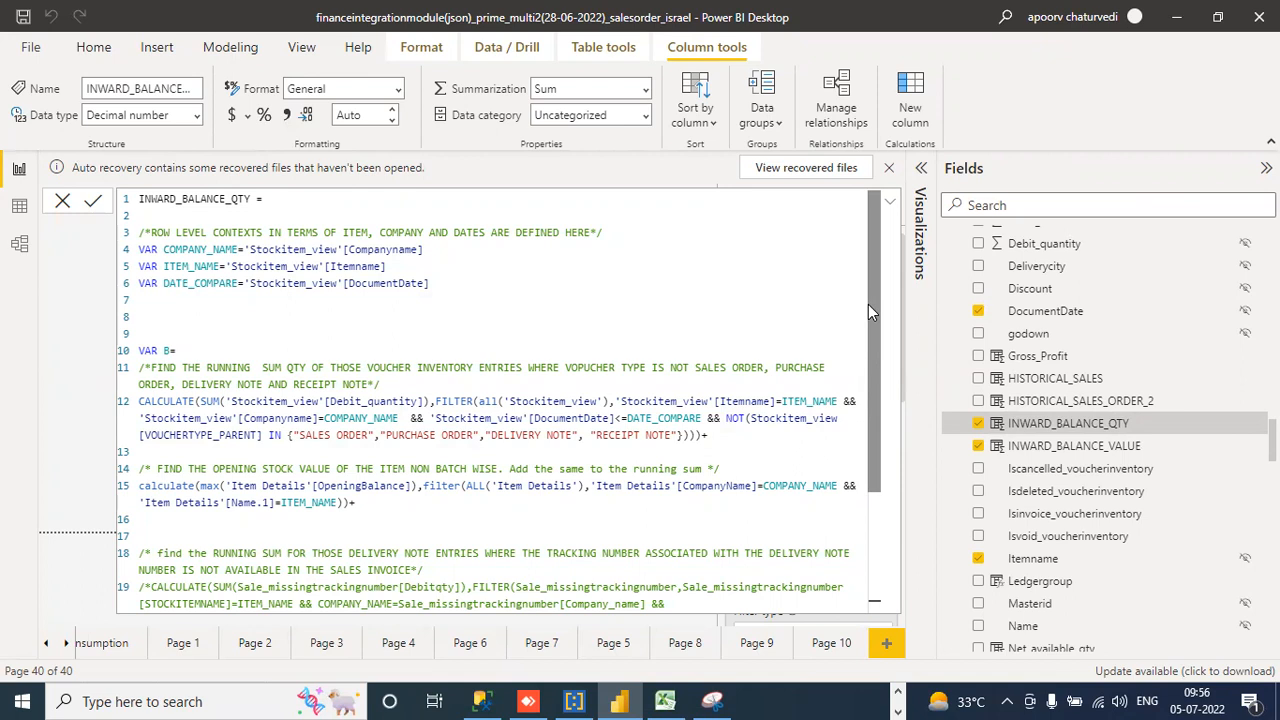
{"action": "mouse_move", "coordinate": [868, 304]}
{"action": "left_mouse_down"}
{"action": "mouse_move", "coordinate": [883, 450]}
{"action": "mouse_move", "coordinate": [879, 285]}
{"action": "left_mouse_up"}
{"action": "left_click", "coordinate": [890, 203]}
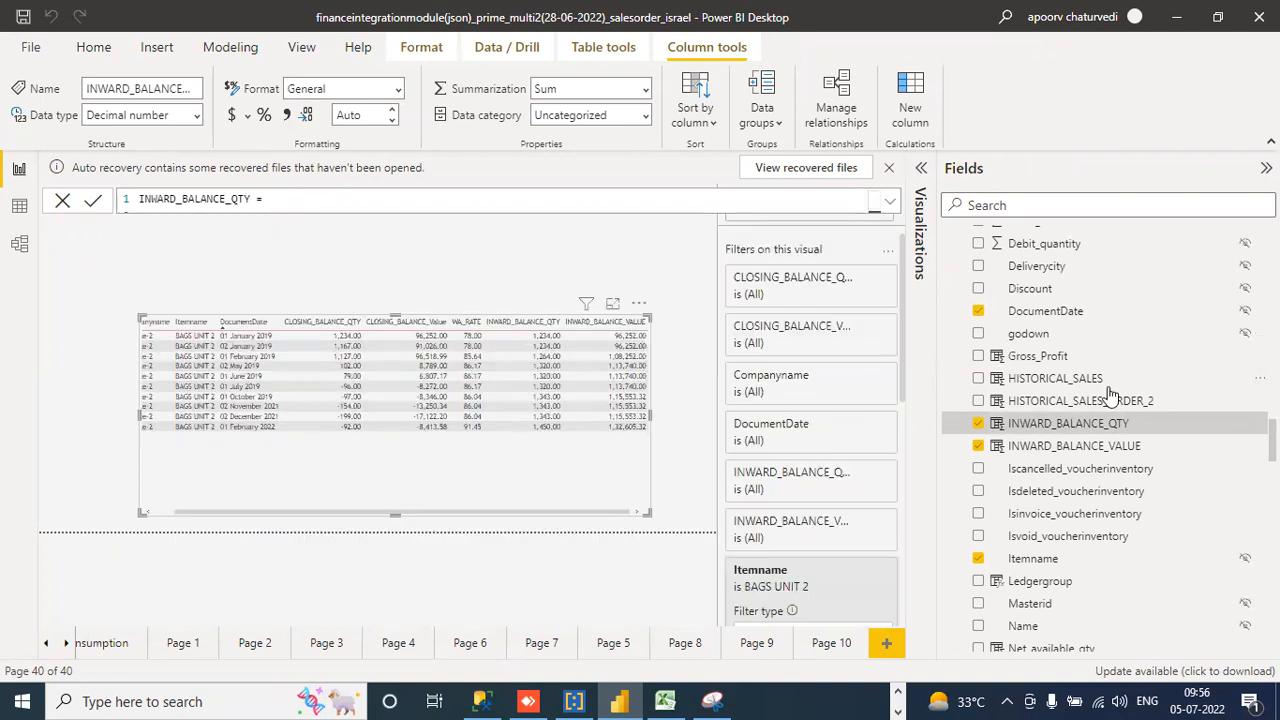
Collapse the Stockitem_view table and open the full CLOSING_BALANCE_QTY_BATCH formula under Stockitembatchinventorydetails.
{"action": "scroll", "coordinate": [1100, 435], "scroll_direction": "down", "scroll_amount": 8}
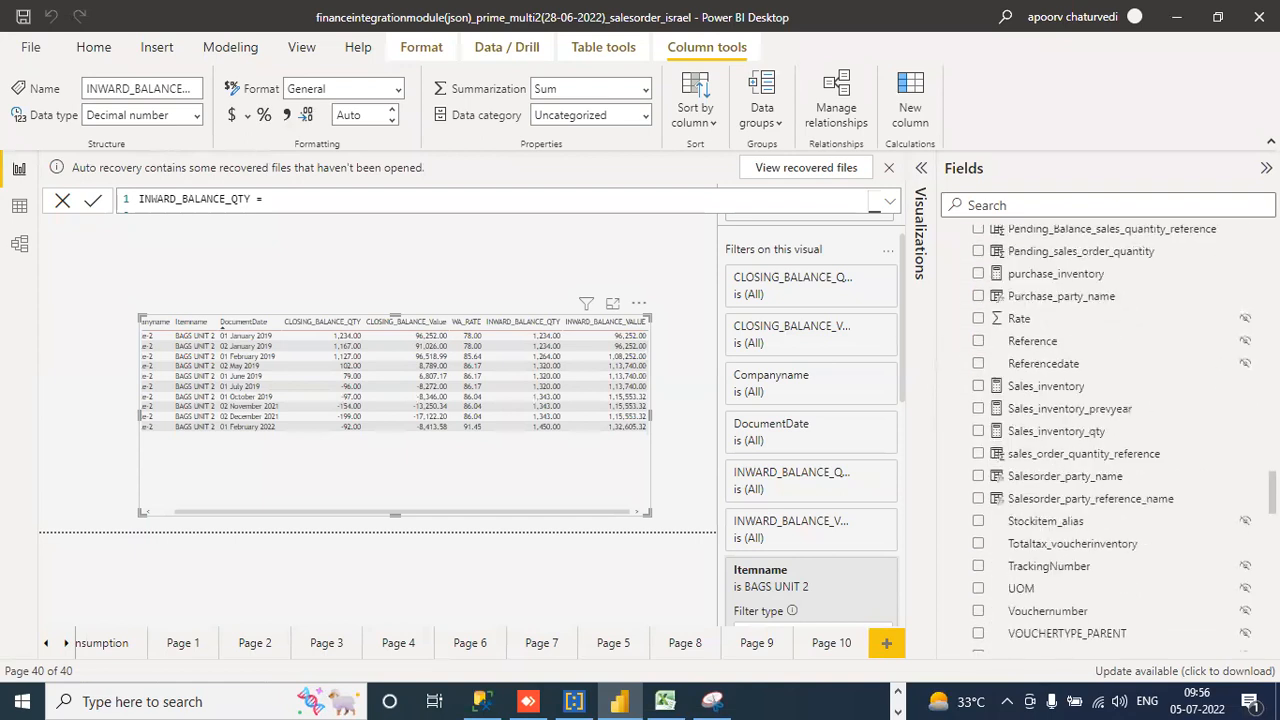
{"action": "scroll", "coordinate": [1100, 327], "scroll_direction": "up", "scroll_amount": 5}
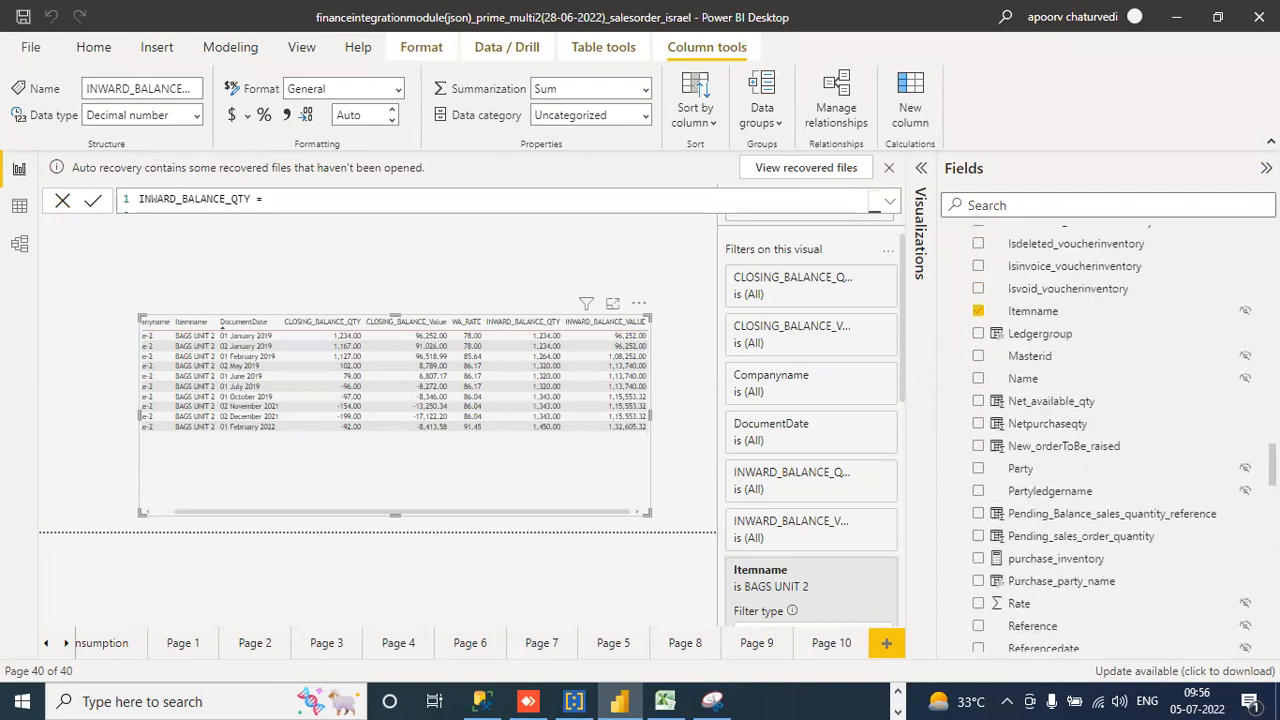
{"action": "scroll", "coordinate": [1100, 327], "scroll_direction": "up", "scroll_amount": 5}
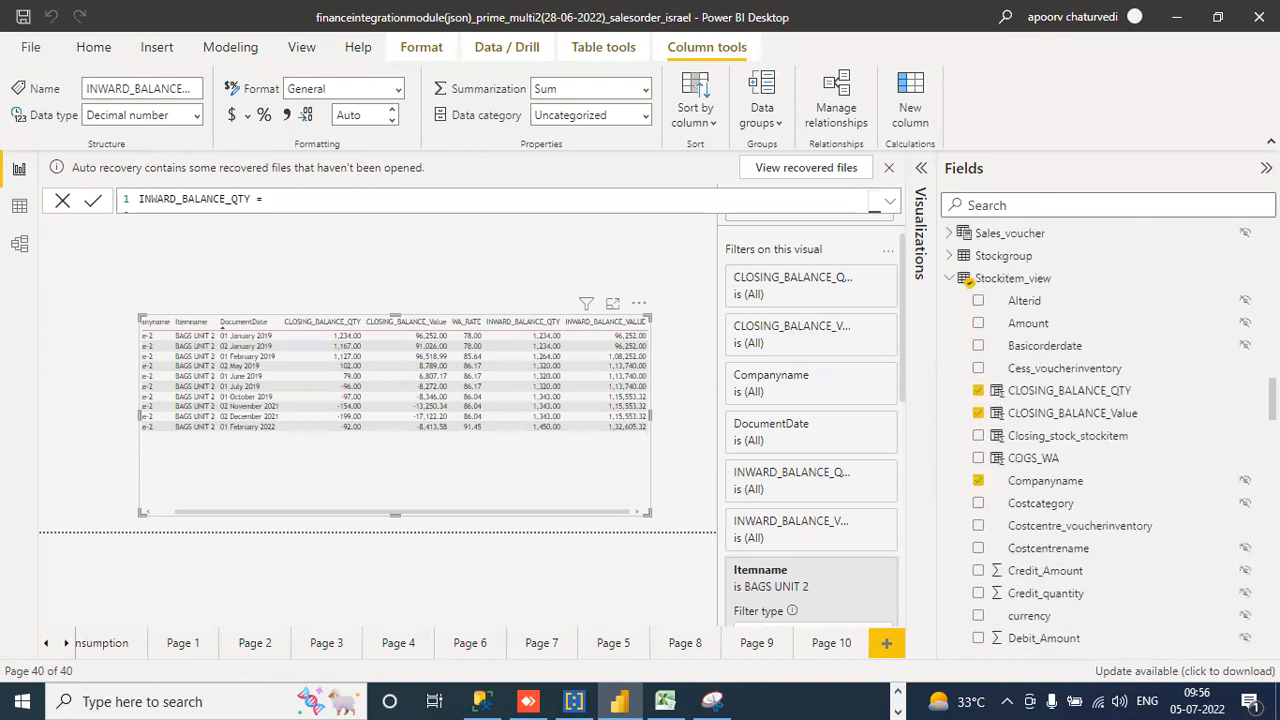
{"action": "left_click", "coordinate": [949, 278]}
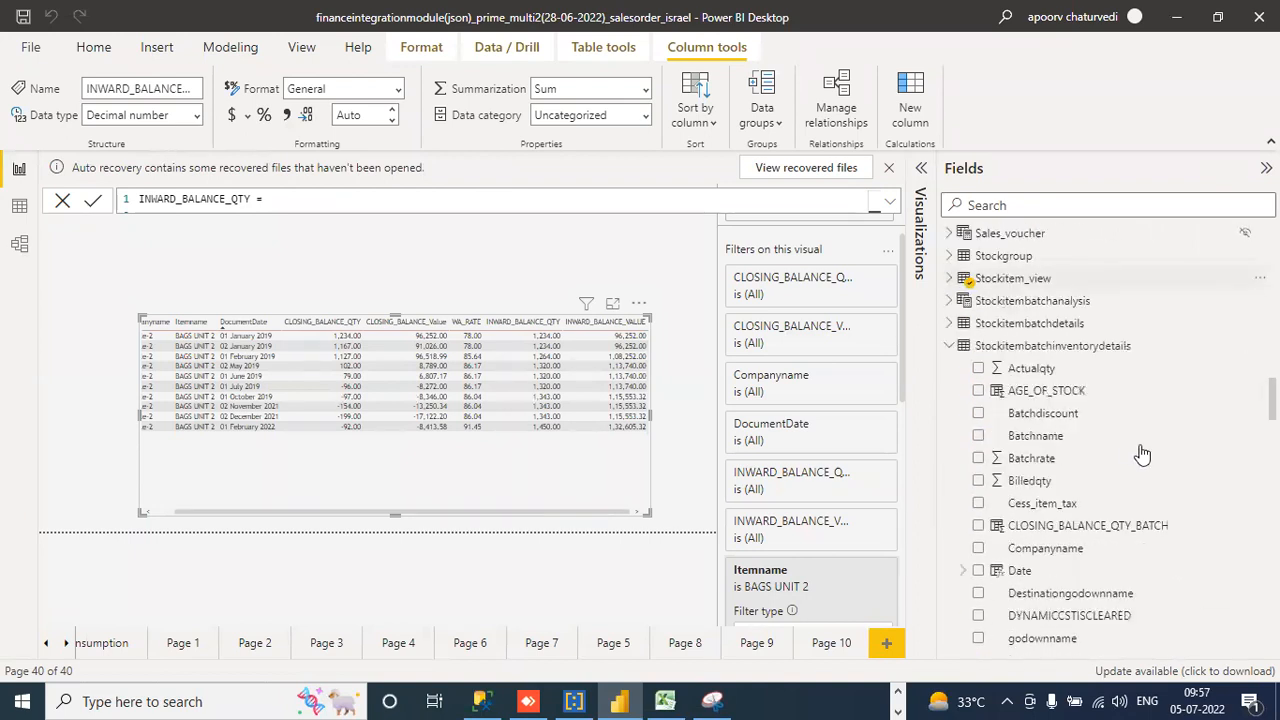
{"action": "left_click", "coordinate": [1125, 530]}
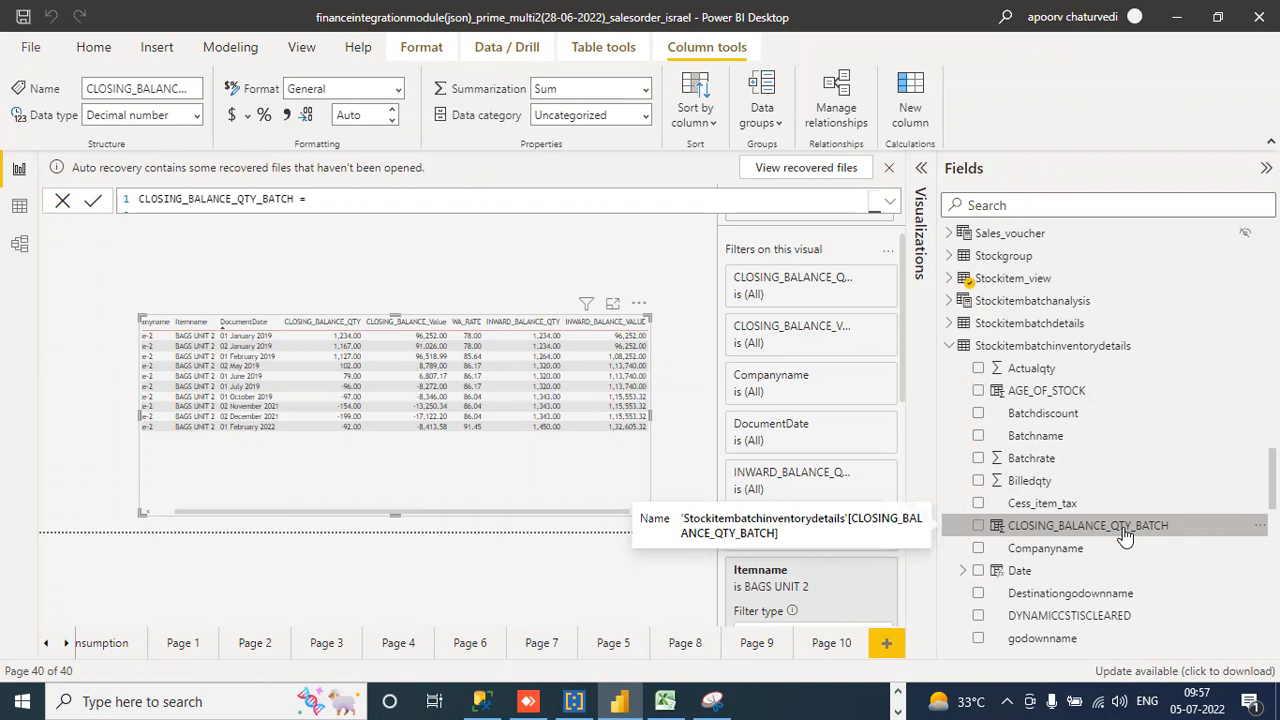
{"action": "left_click", "coordinate": [889, 201]}
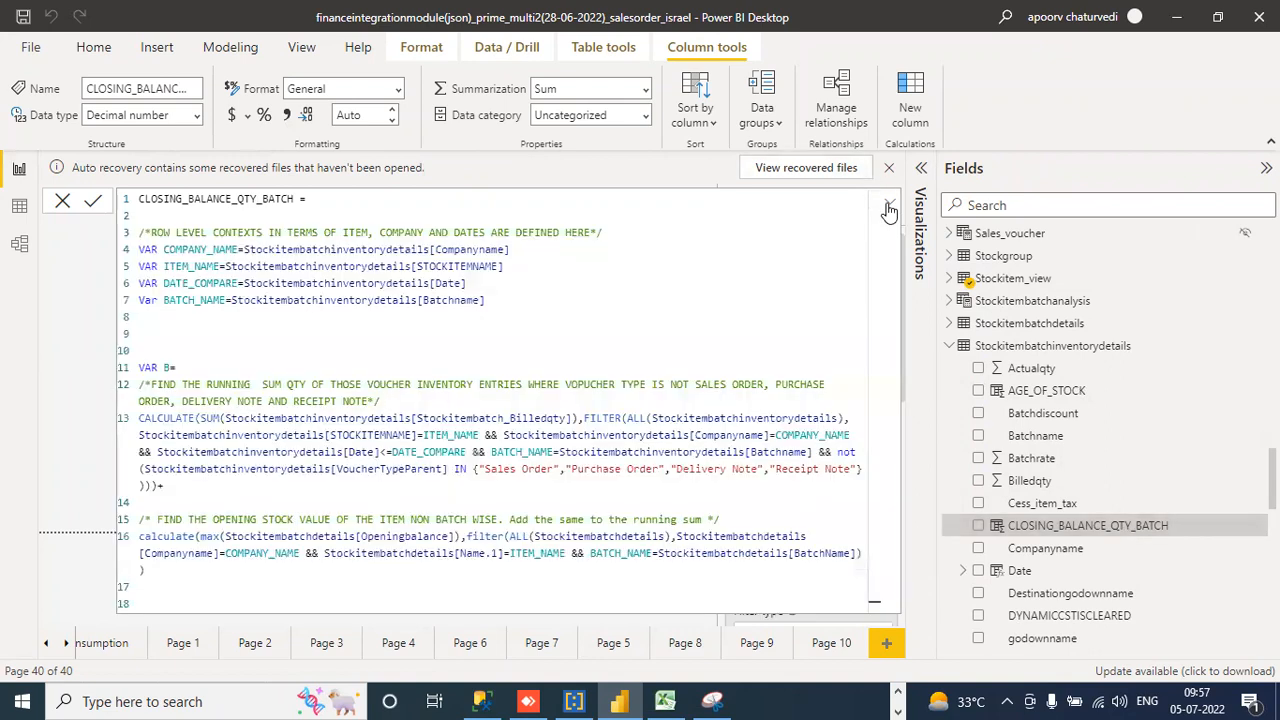
Select the whole CLOSING_BALANCE_QTY_BATCH formula, from its name to RETURN B, and collapse the formula editor.
{"action": "left_click", "coordinate": [806, 571]}
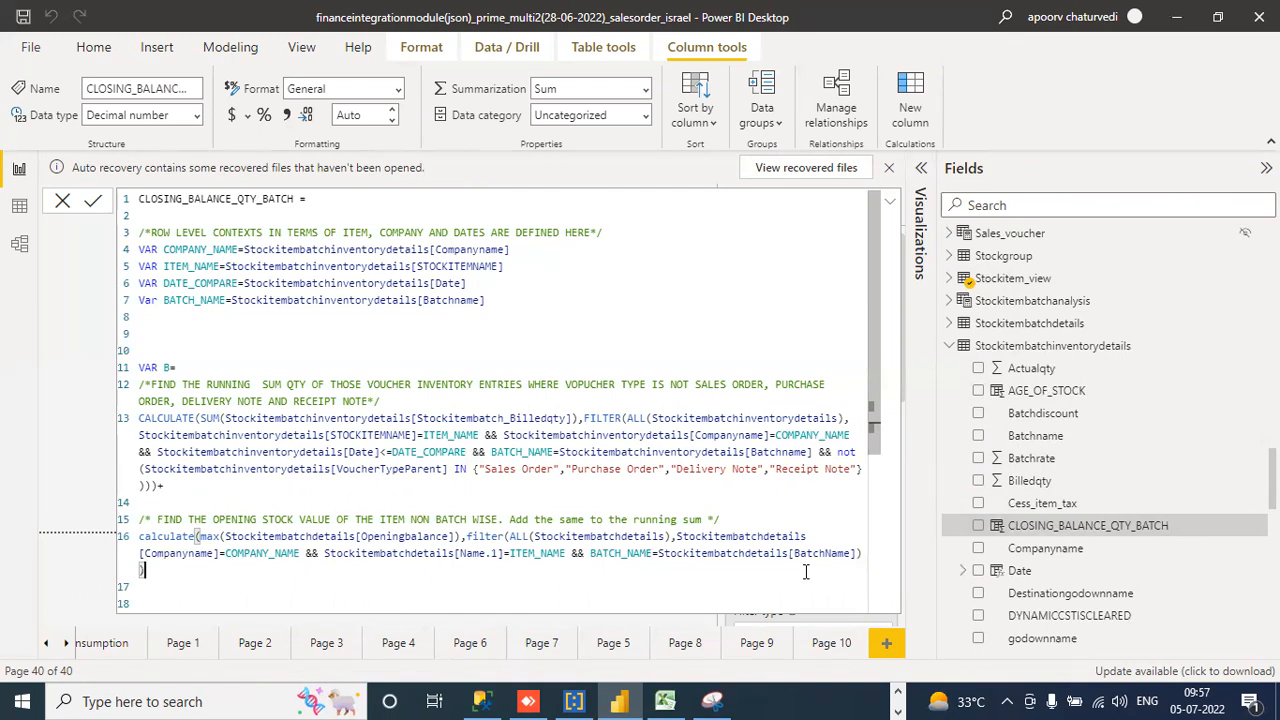
{"action": "left_click_drag", "start_coordinate": [120, 574], "coordinate": [133, 188]}
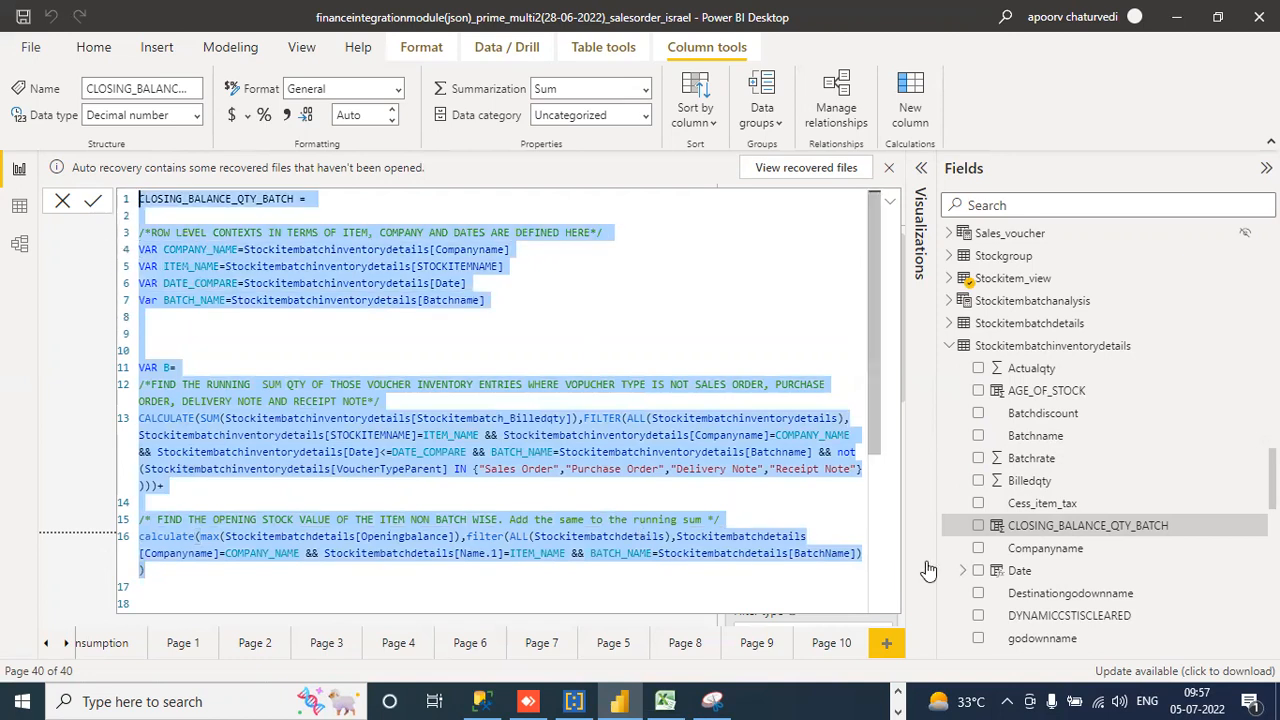
{"action": "left_click_drag", "start_coordinate": [871, 480], "coordinate": [876, 612]}
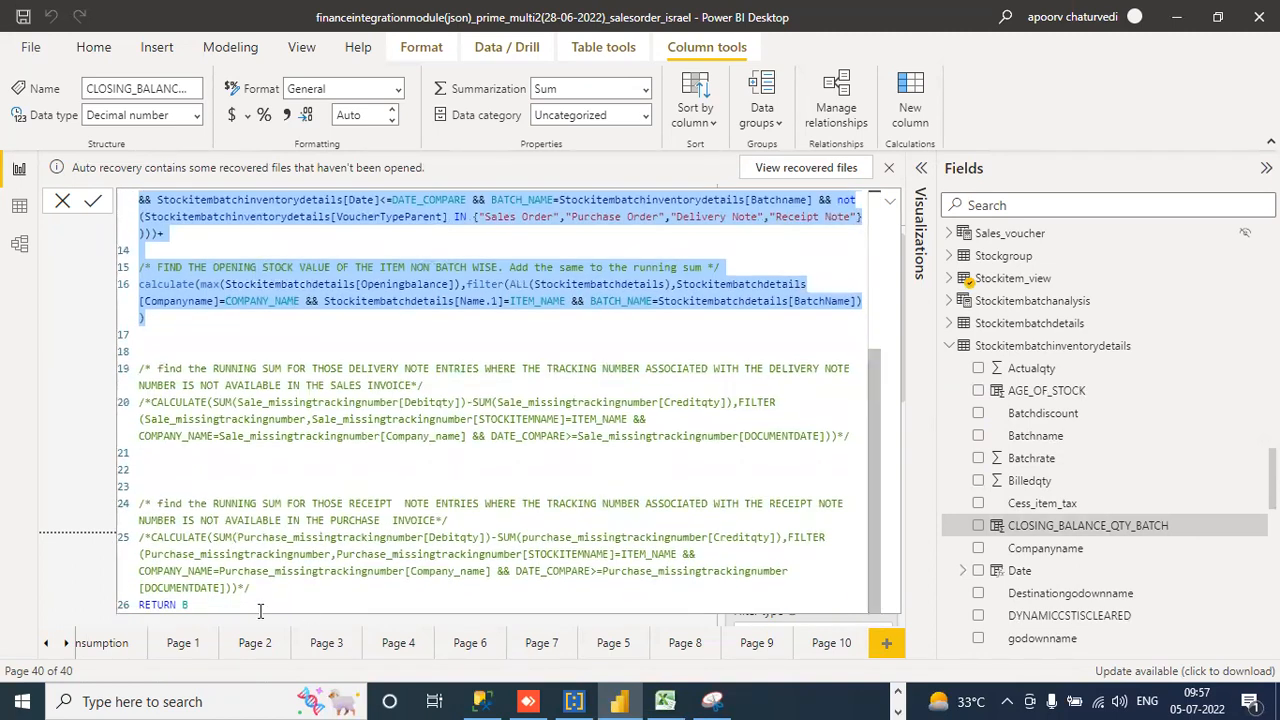
{"action": "left_click_drag", "start_coordinate": [232, 607], "coordinate": [140, 190]}
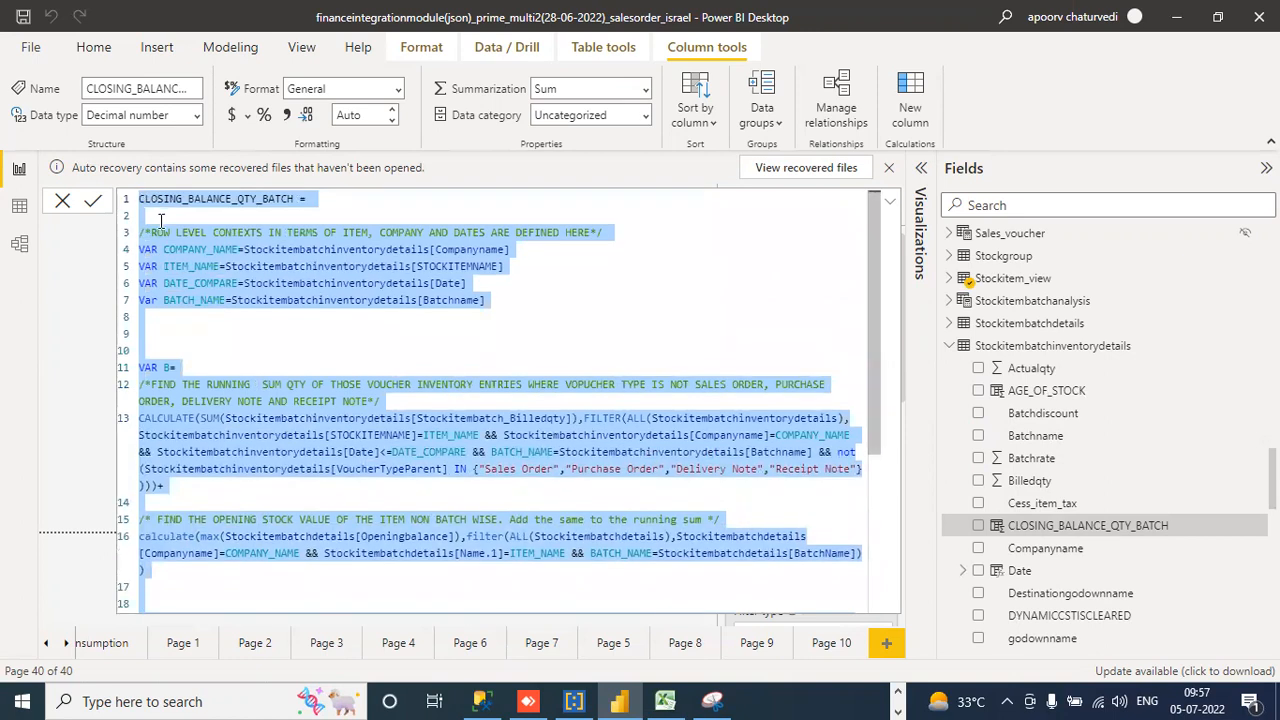
{"action": "left_click", "coordinate": [889, 201]}
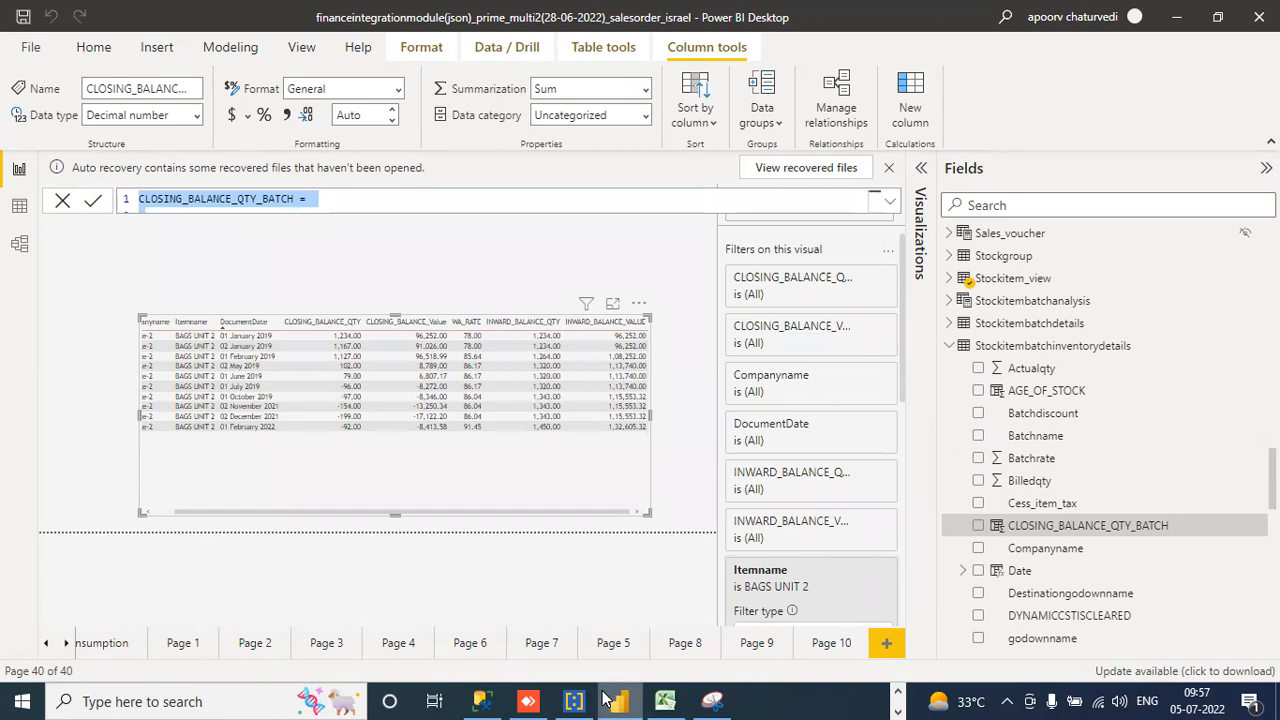
Switch to WhatsApp Web in Chrome and examine the shared snip of the opening_qty formula.
{"action": "left_click", "coordinate": [899, 690]}
{"action": "left_click", "coordinate": [666, 694]}
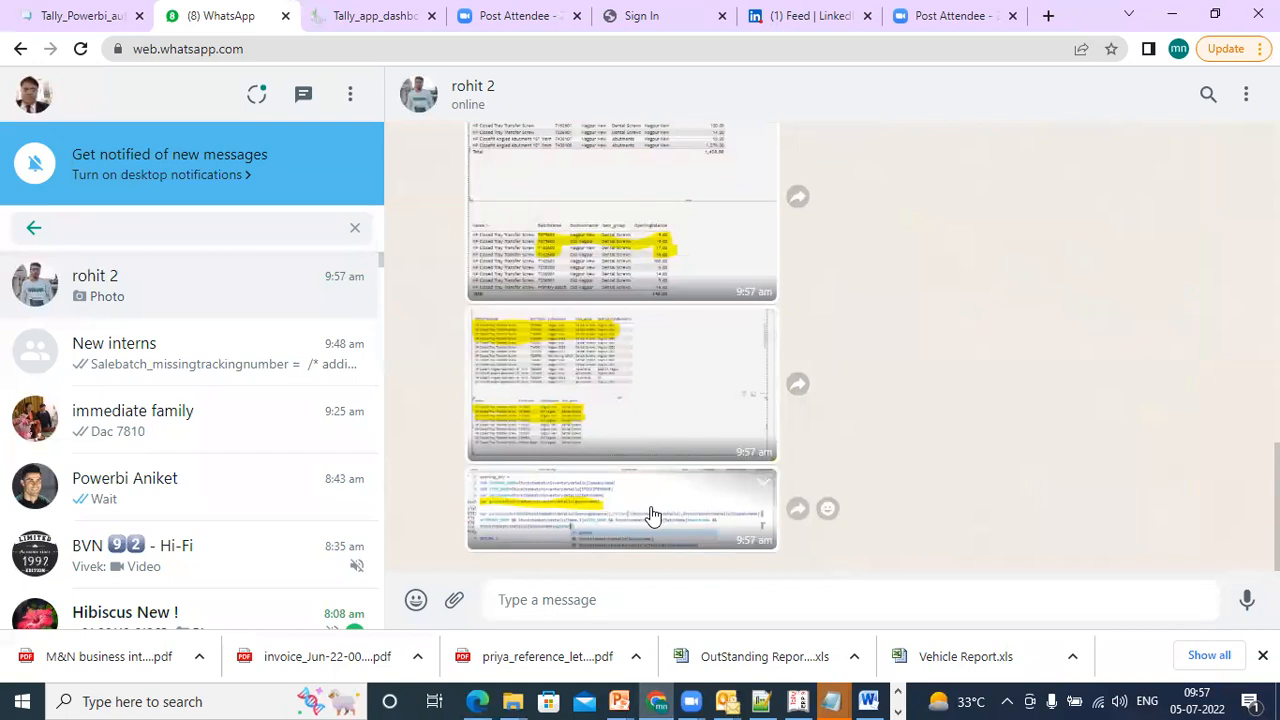
{"action": "left_click", "coordinate": [652, 514]}
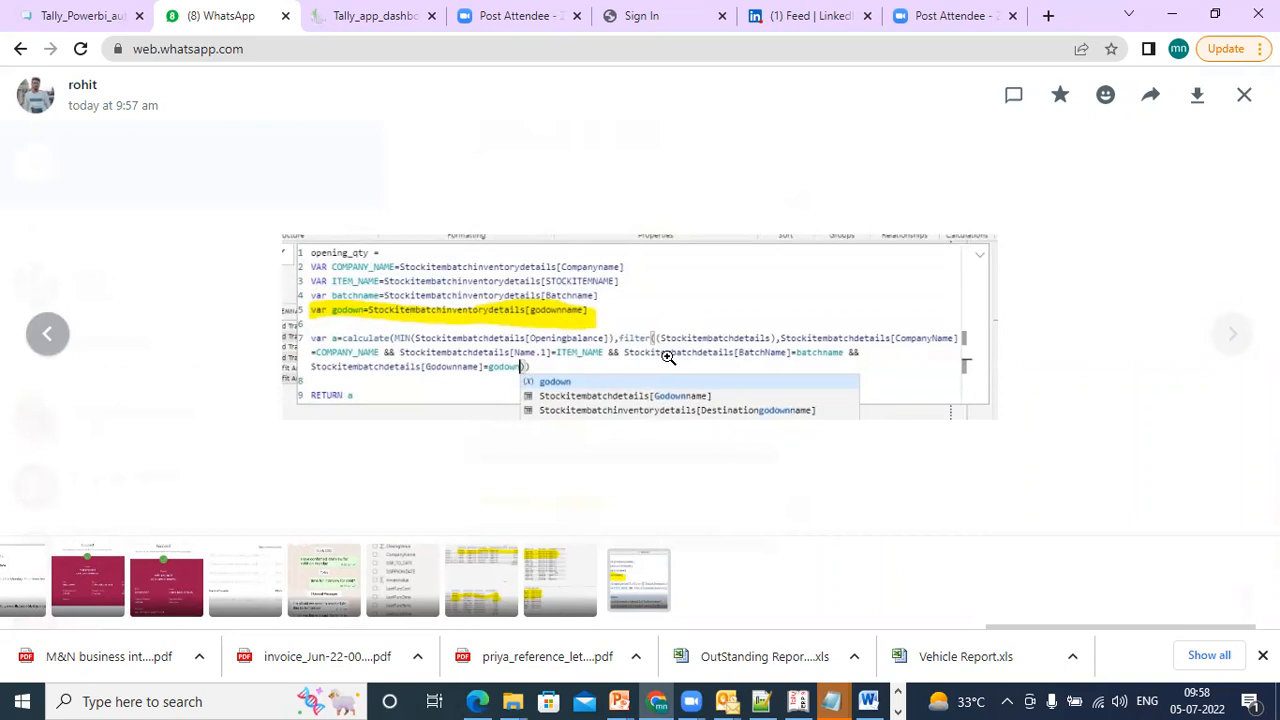
{"action": "left_click", "coordinate": [1242, 96]}
Examine the shared image comparing batch and godown names in two highlighted tables, then reopen the opening_qty formula snip.
{"action": "left_click", "coordinate": [651, 398]}
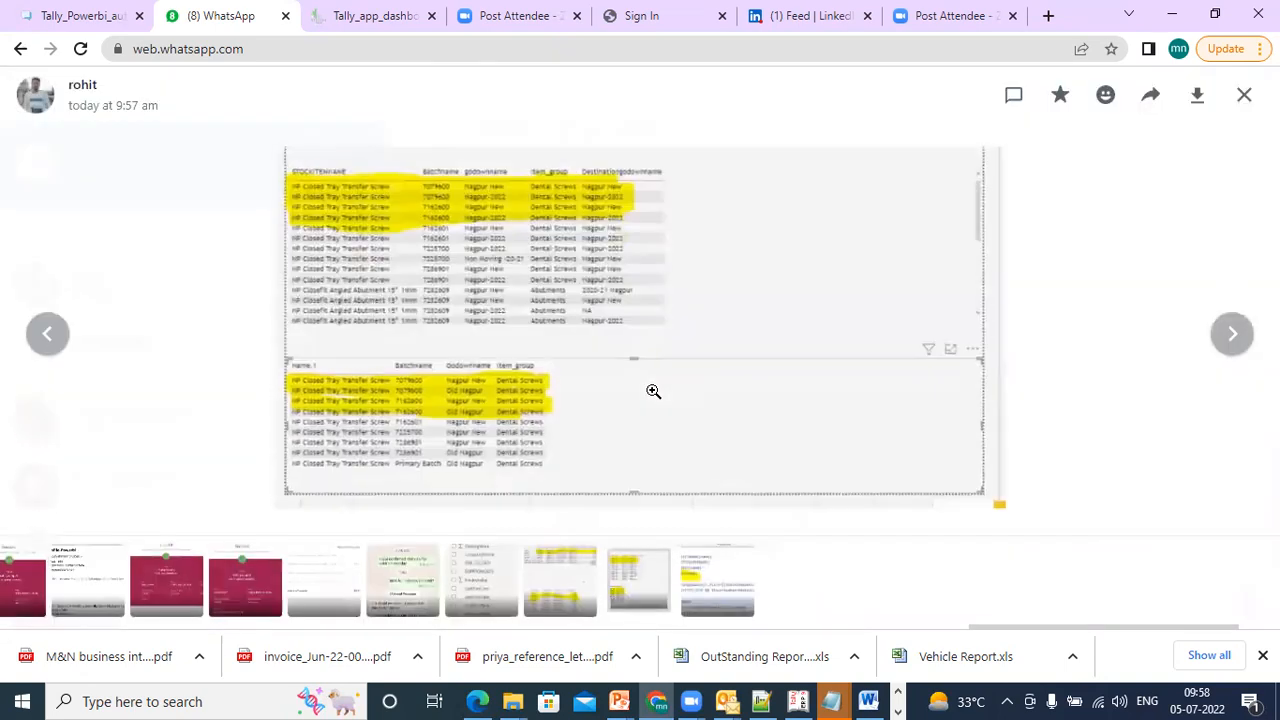
{"action": "left_click", "coordinate": [653, 391]}
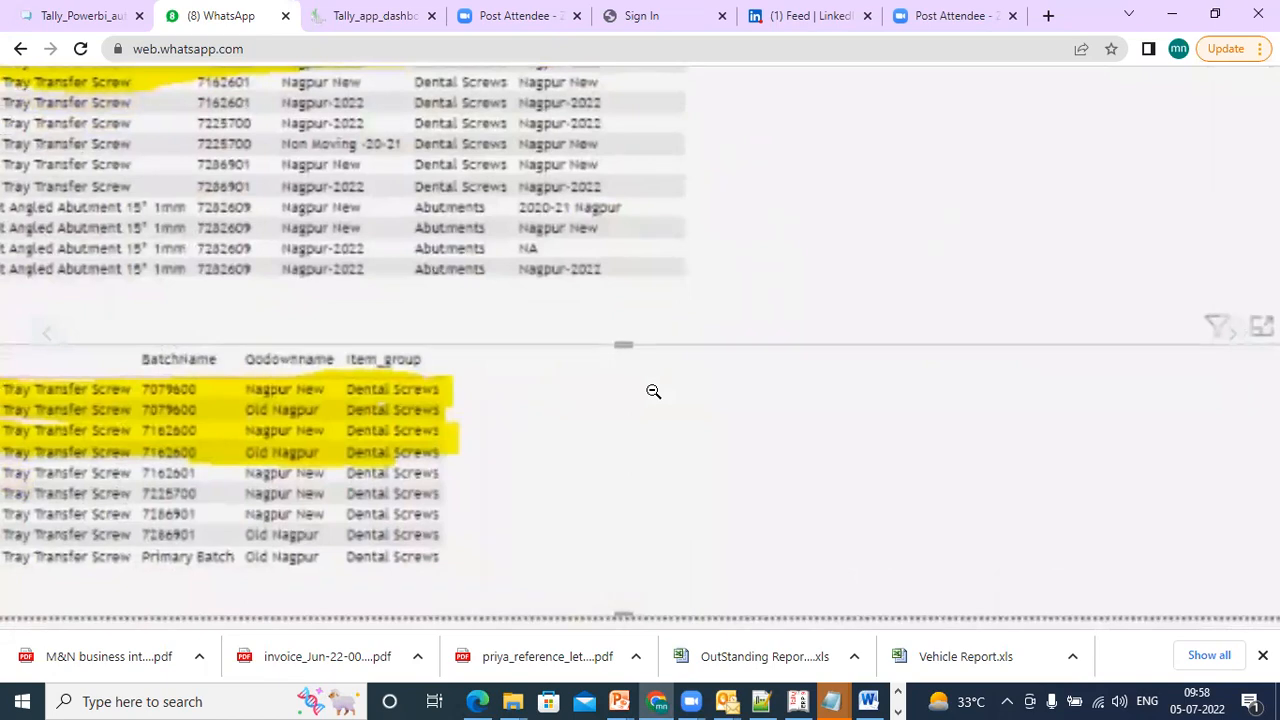
{"action": "left_click", "coordinate": [653, 391]}
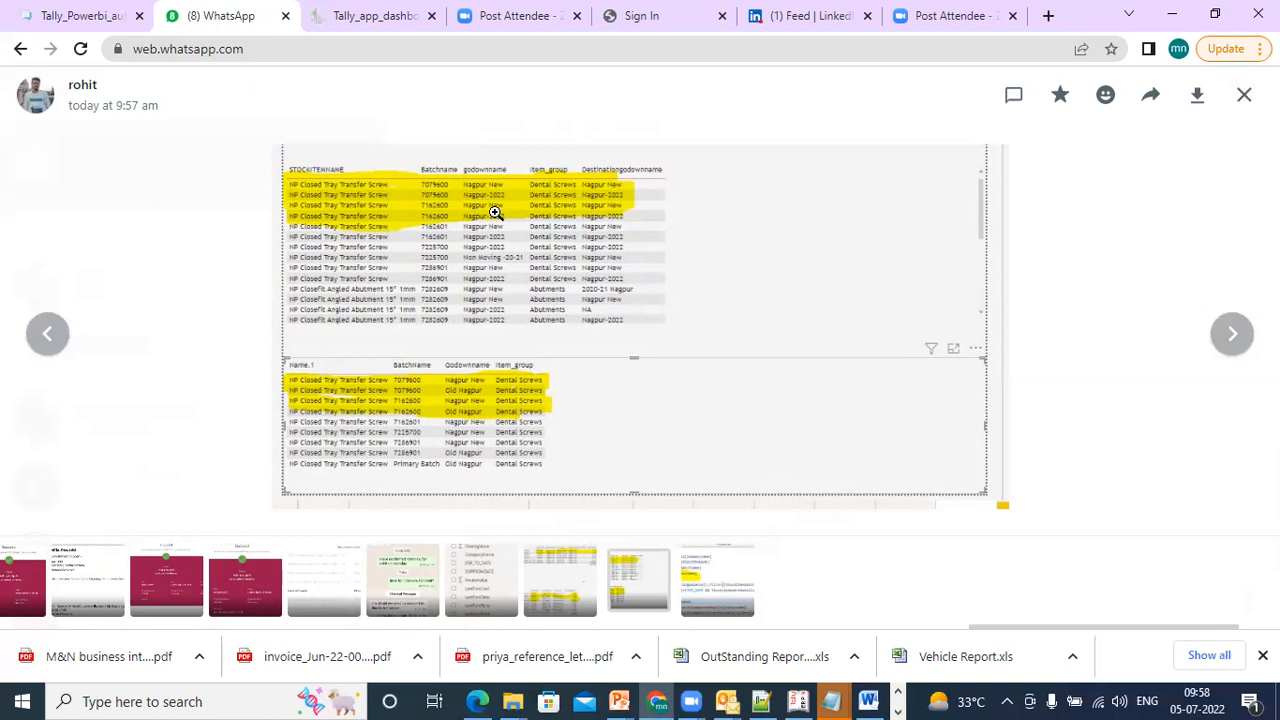
{"action": "left_click", "coordinate": [1244, 94]}
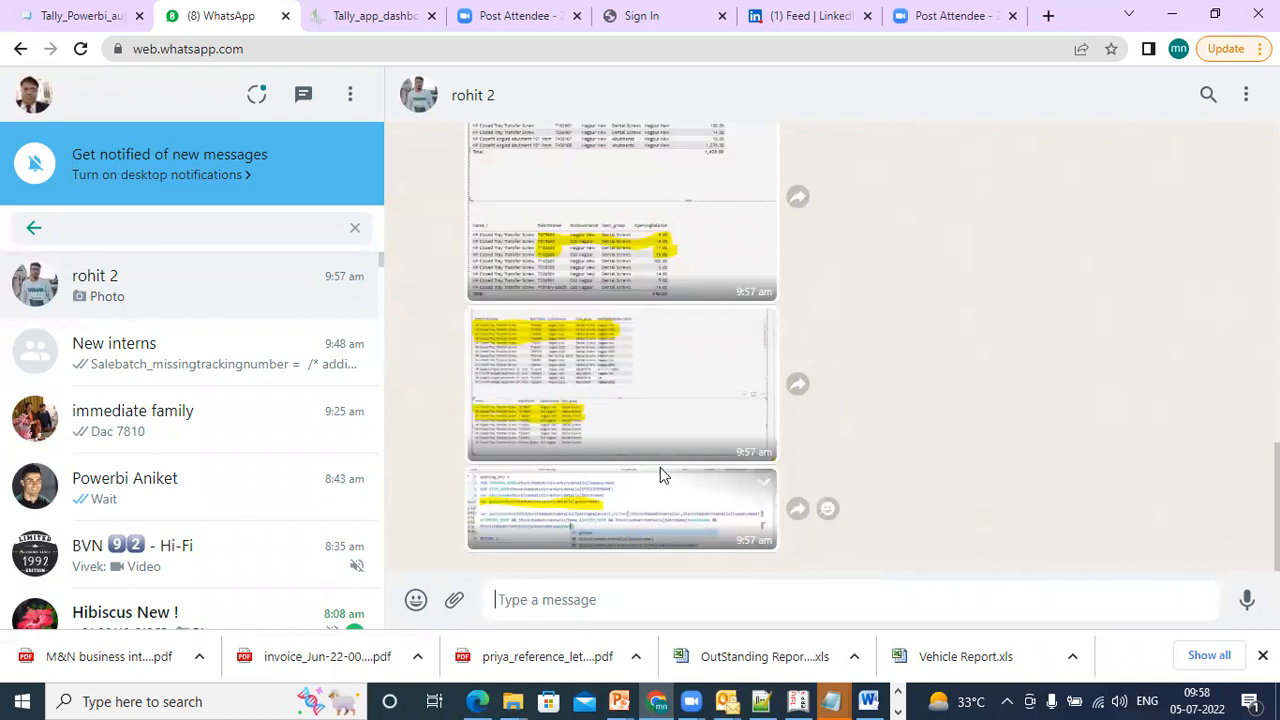
{"action": "left_click", "coordinate": [623, 509]}
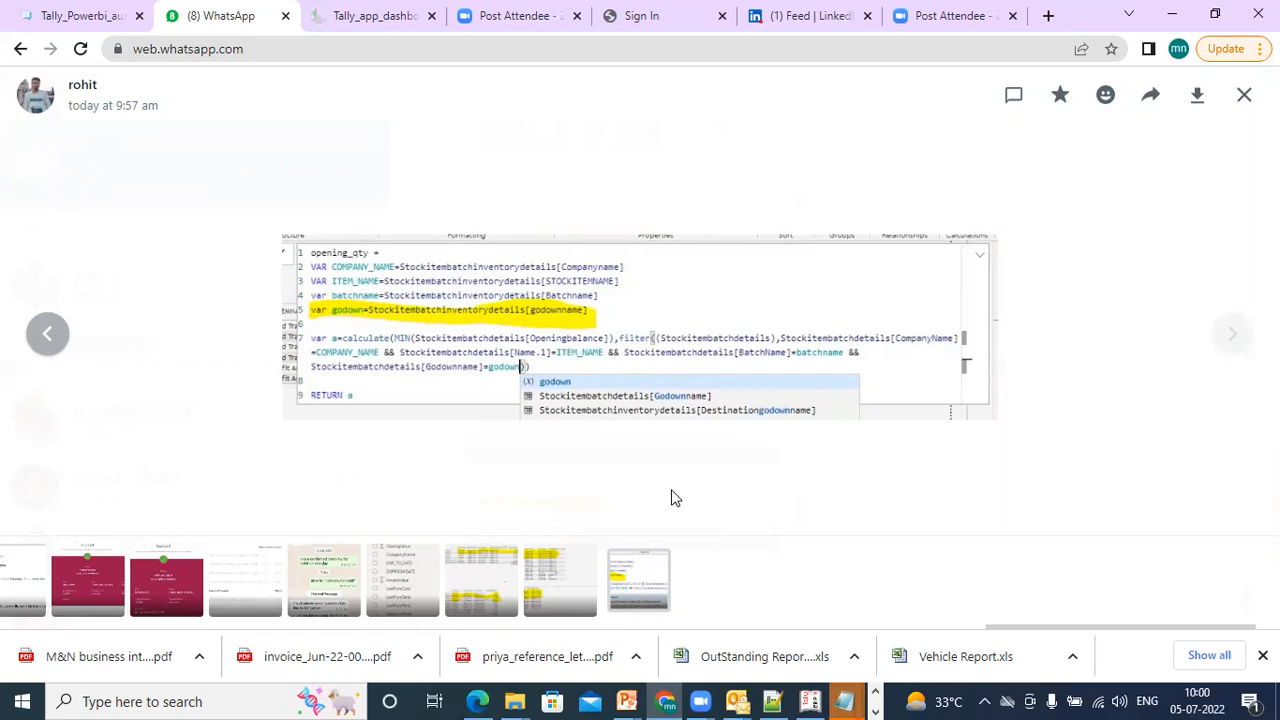
Switch to TallyPrime Developer and inspect the Godown Name field in the schema under Stock Item, Batch Allocations, Item Batch Allocations.
{"action": "left_click", "coordinate": [876, 692]}
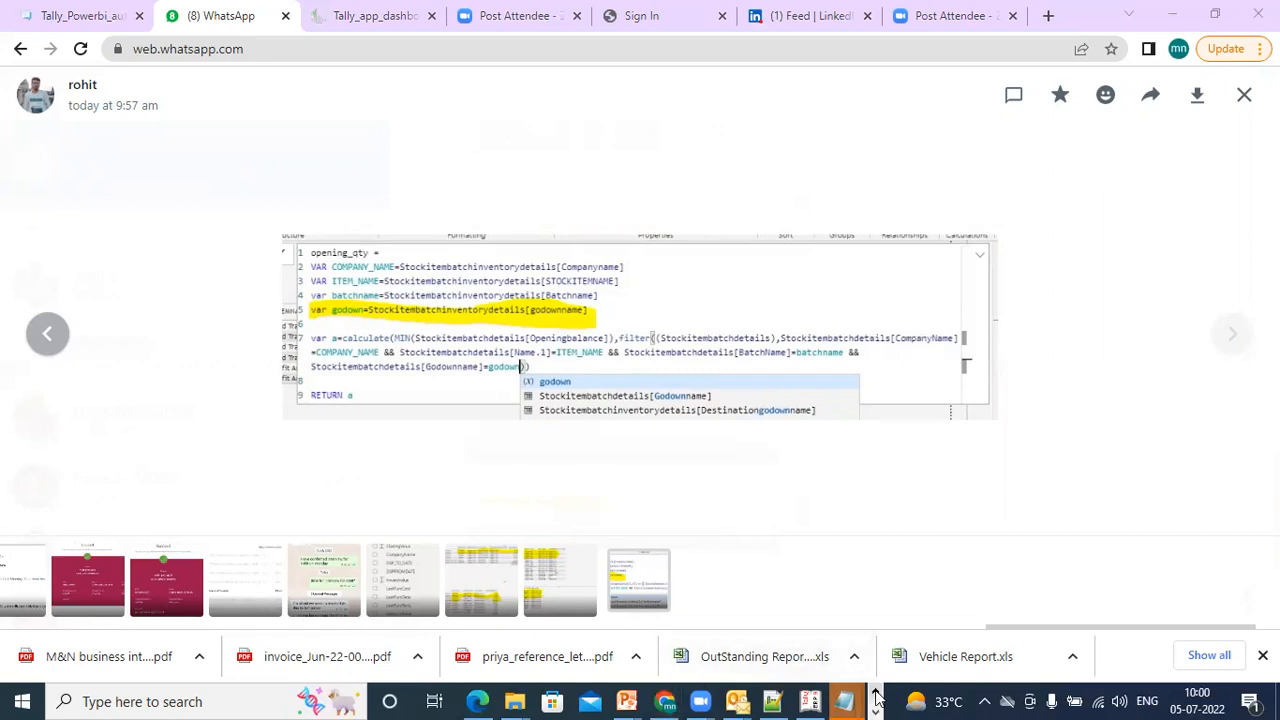
{"action": "left_click", "coordinate": [876, 708]}
{"action": "left_click", "coordinate": [620, 701]}
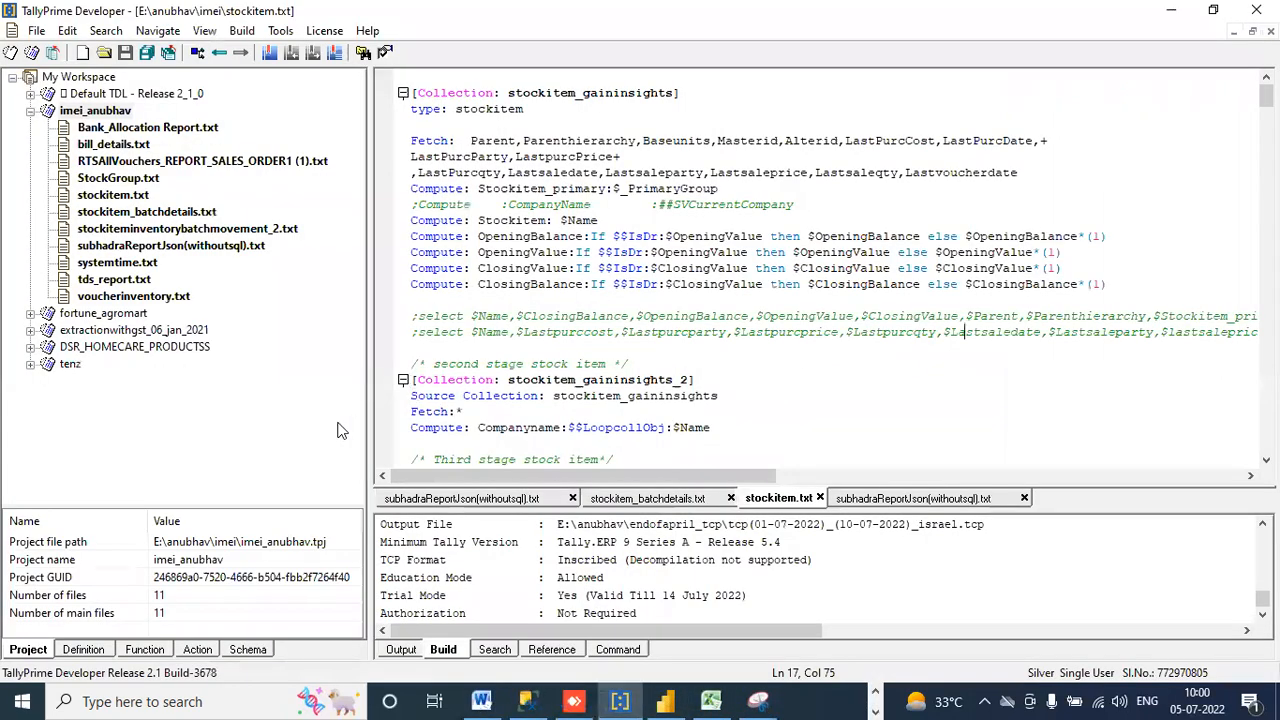
{"action": "left_click", "coordinate": [255, 652]}
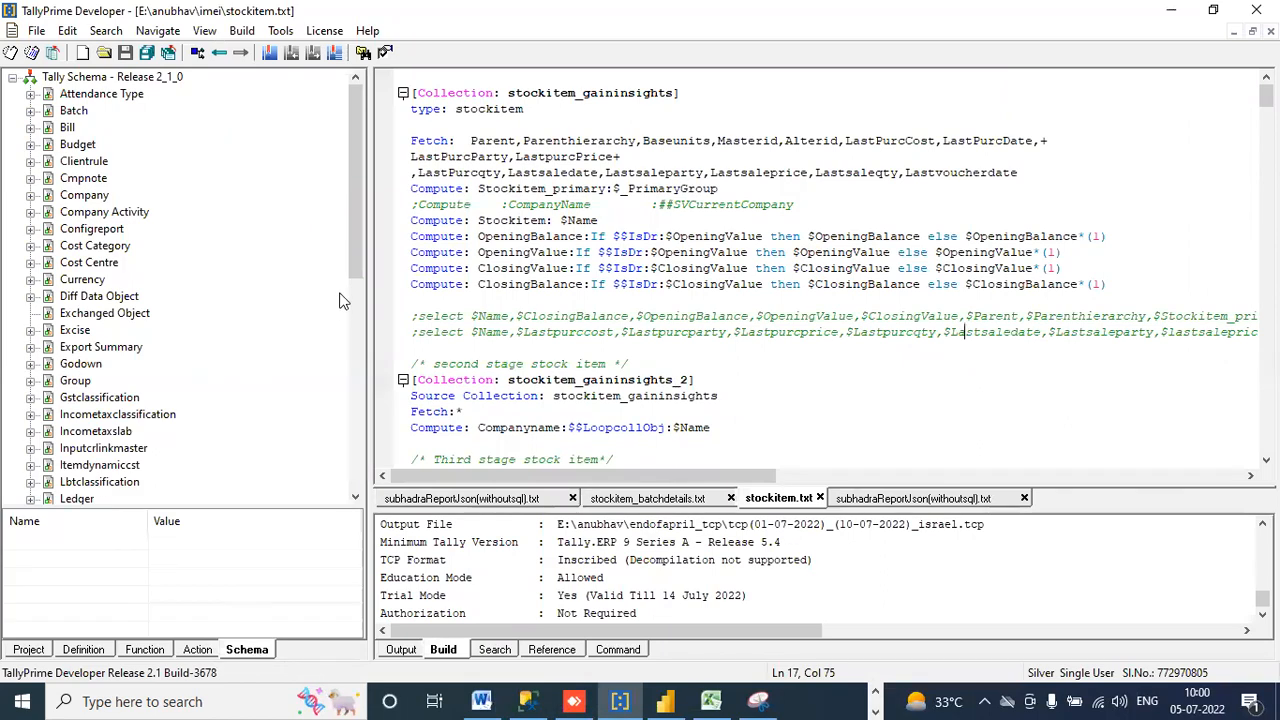
{"action": "left_click_drag", "start_coordinate": [354, 238], "coordinate": [356, 388]}
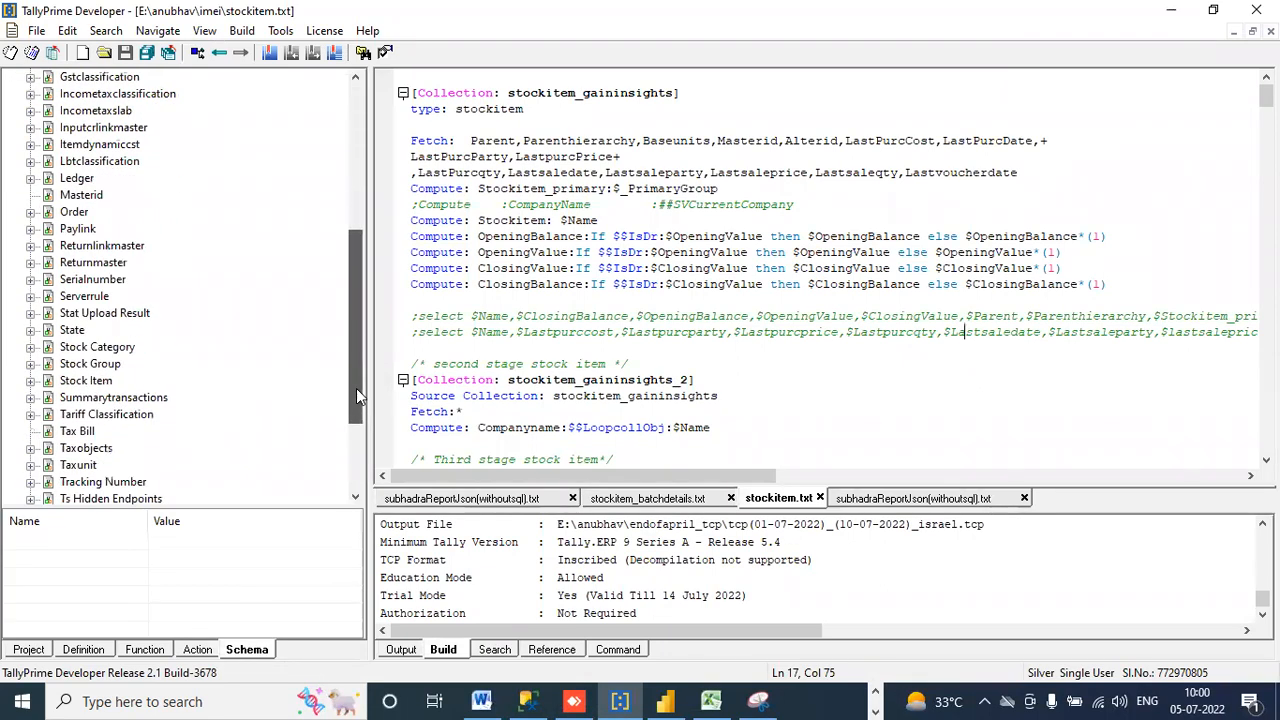
{"action": "left_click", "coordinate": [30, 386]}
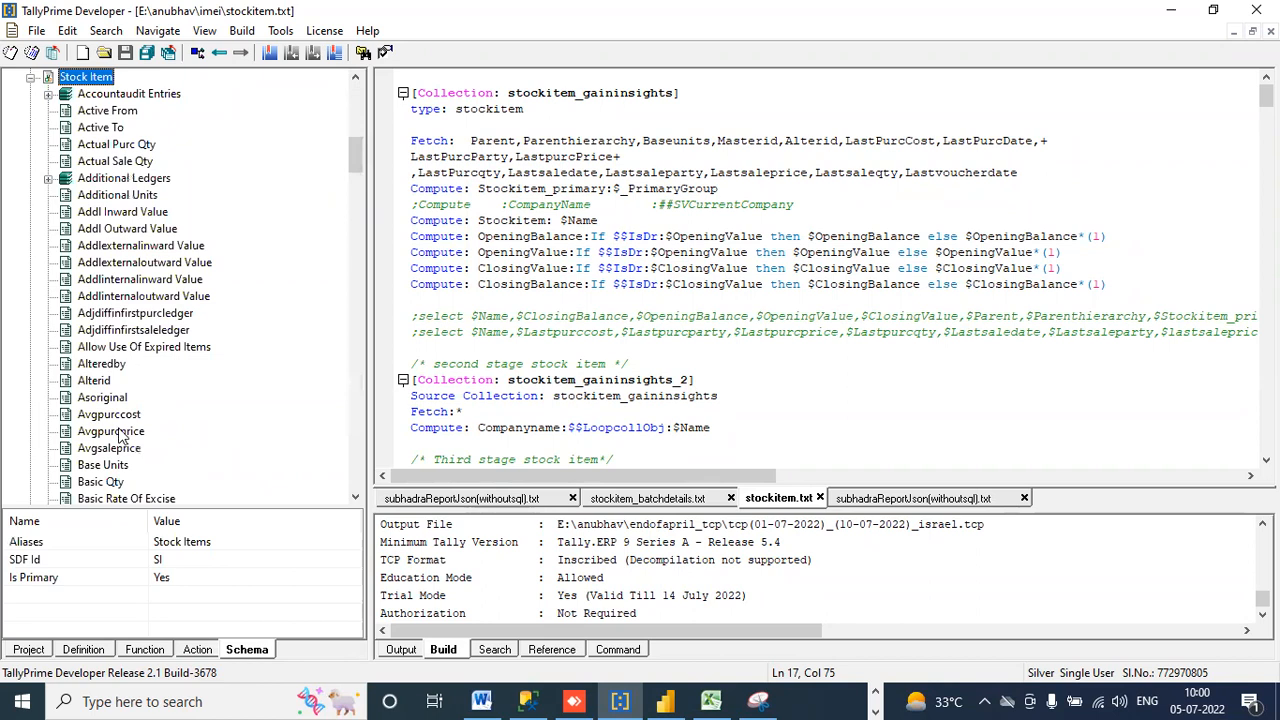
{"action": "left_click_drag", "start_coordinate": [356, 159], "coordinate": [356, 187]}
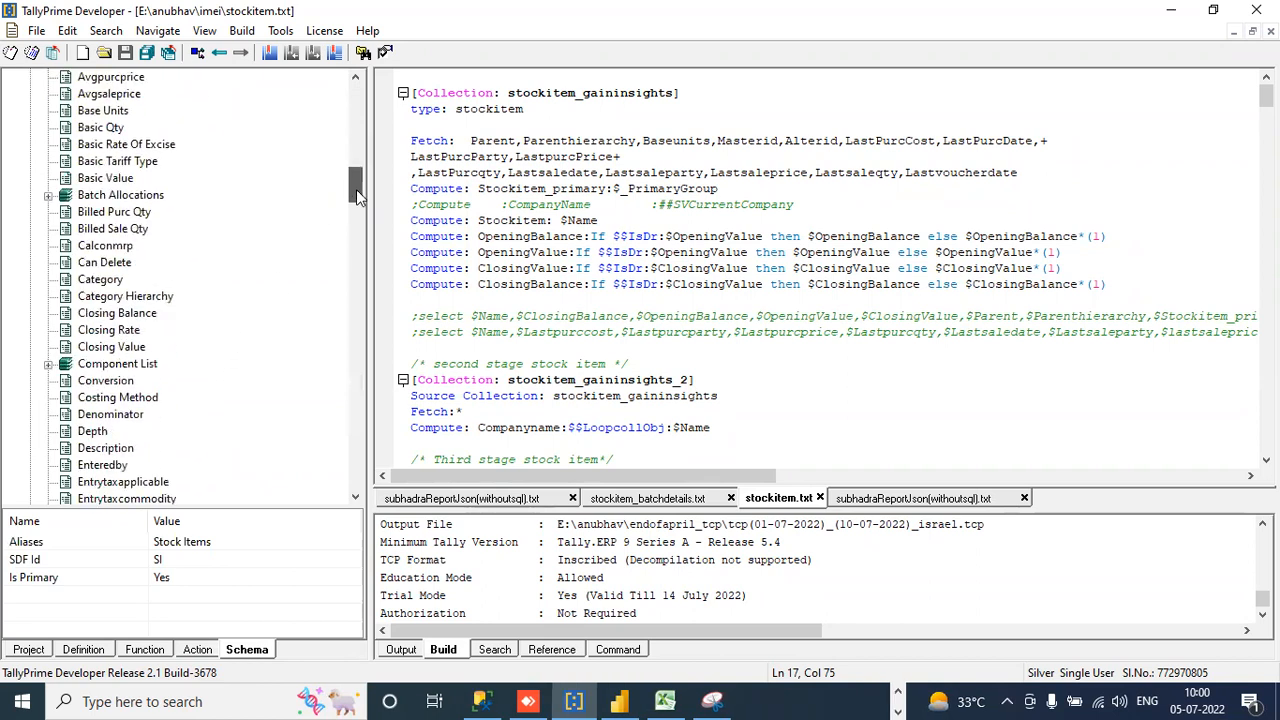
{"action": "left_click", "coordinate": [48, 196]}
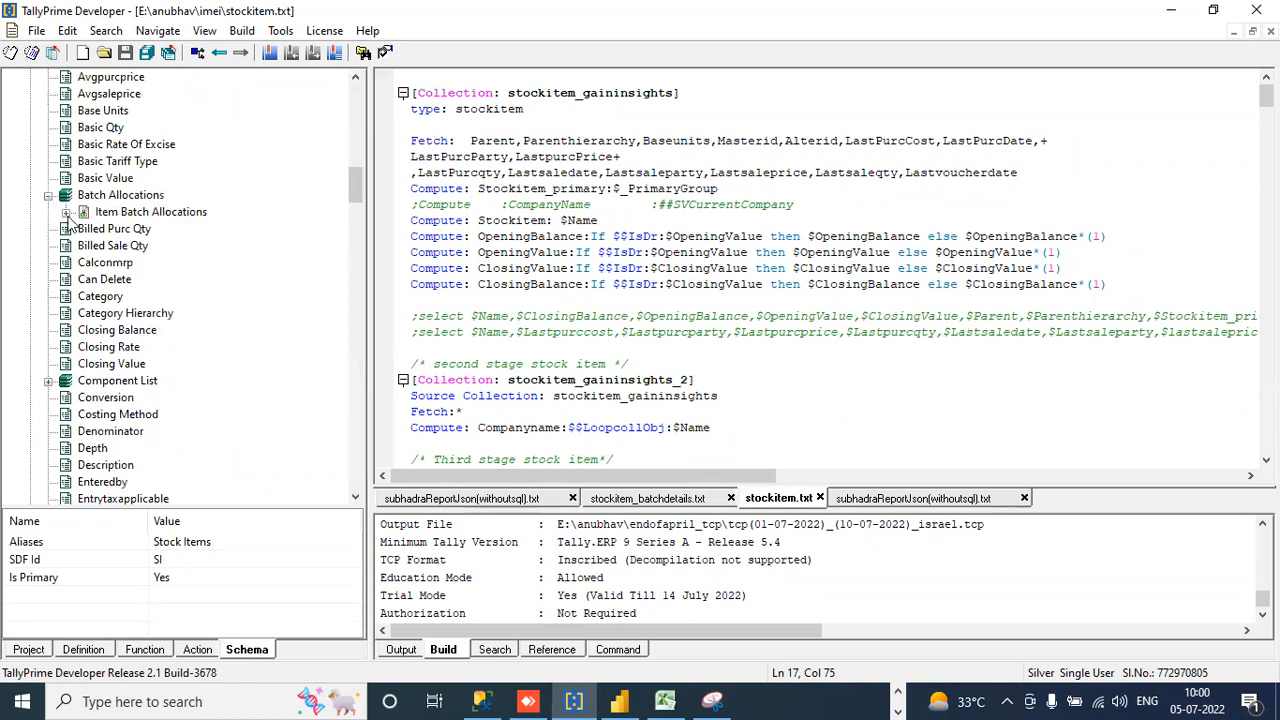
{"action": "left_click", "coordinate": [66, 212]}
{"action": "left_click", "coordinate": [144, 264]}
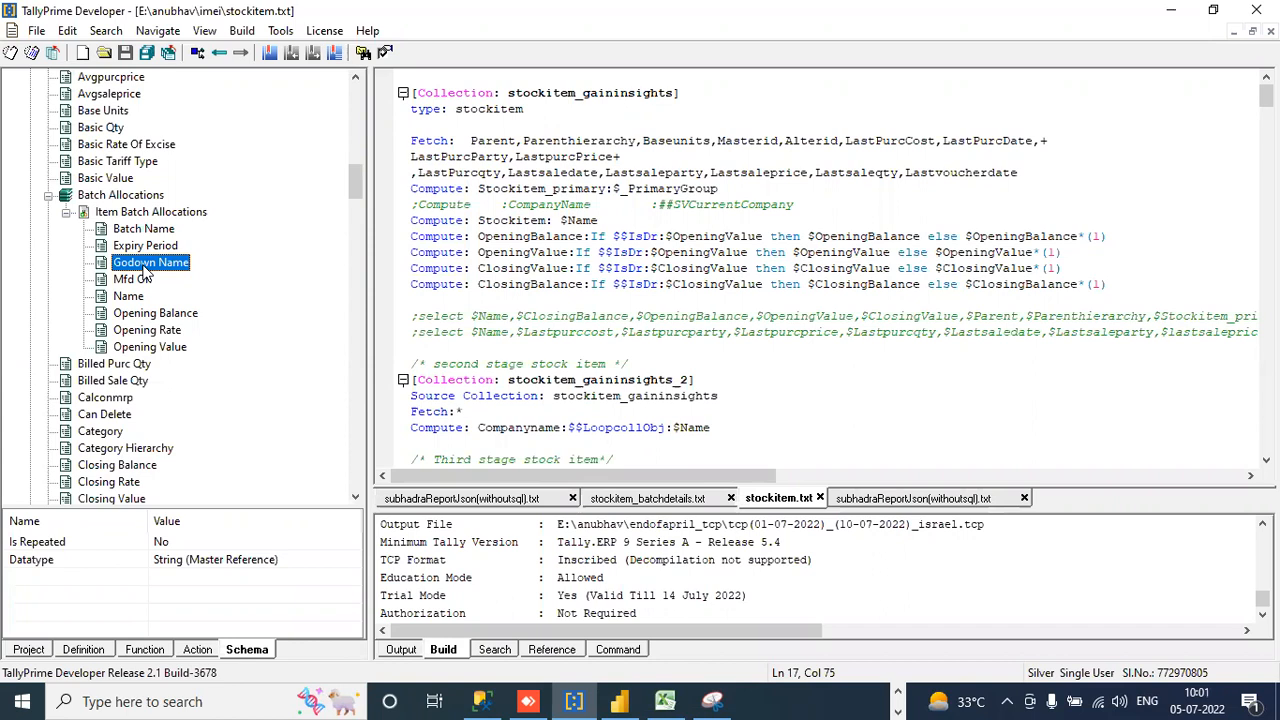
Switch to Power BI Desktop and examine the BATCH_NAME and DATE_COMPARE variables in the full CLOSING_BALANCE_QTY_BATCH formula.
{"action": "left_click", "coordinate": [622, 700]}
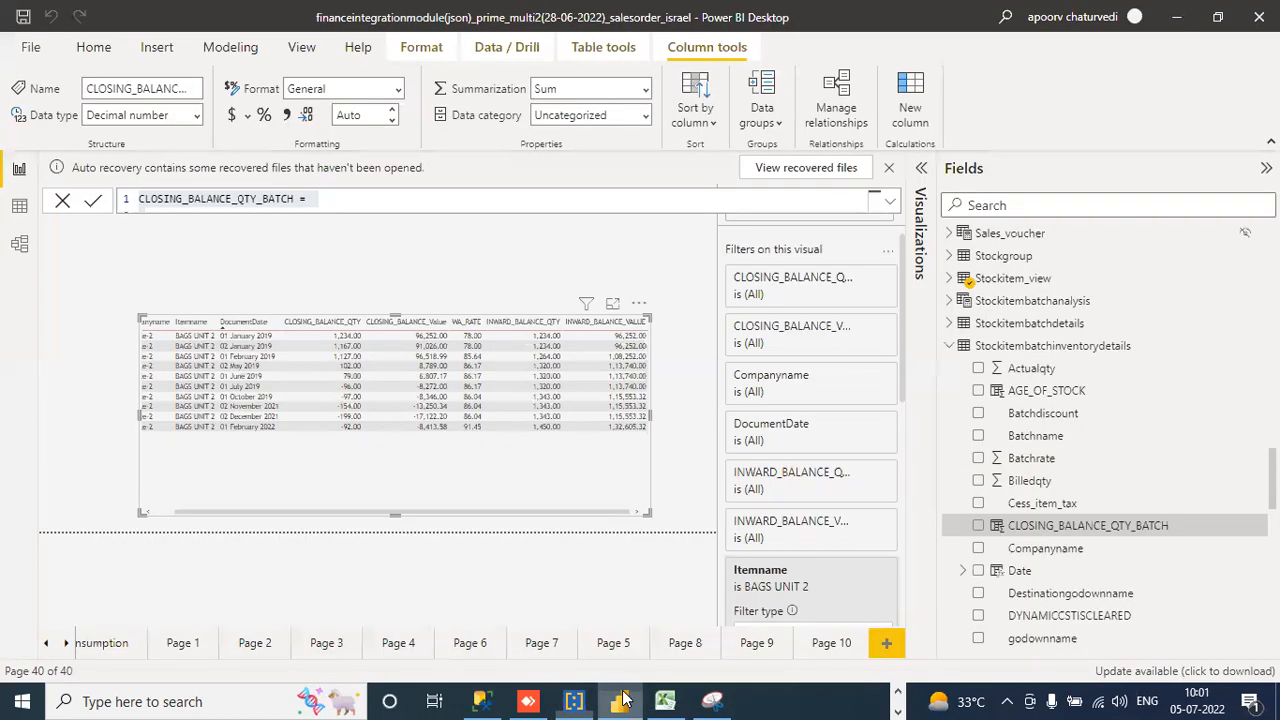
{"action": "left_click", "coordinate": [889, 201]}
{"action": "left_click", "coordinate": [704, 294]}
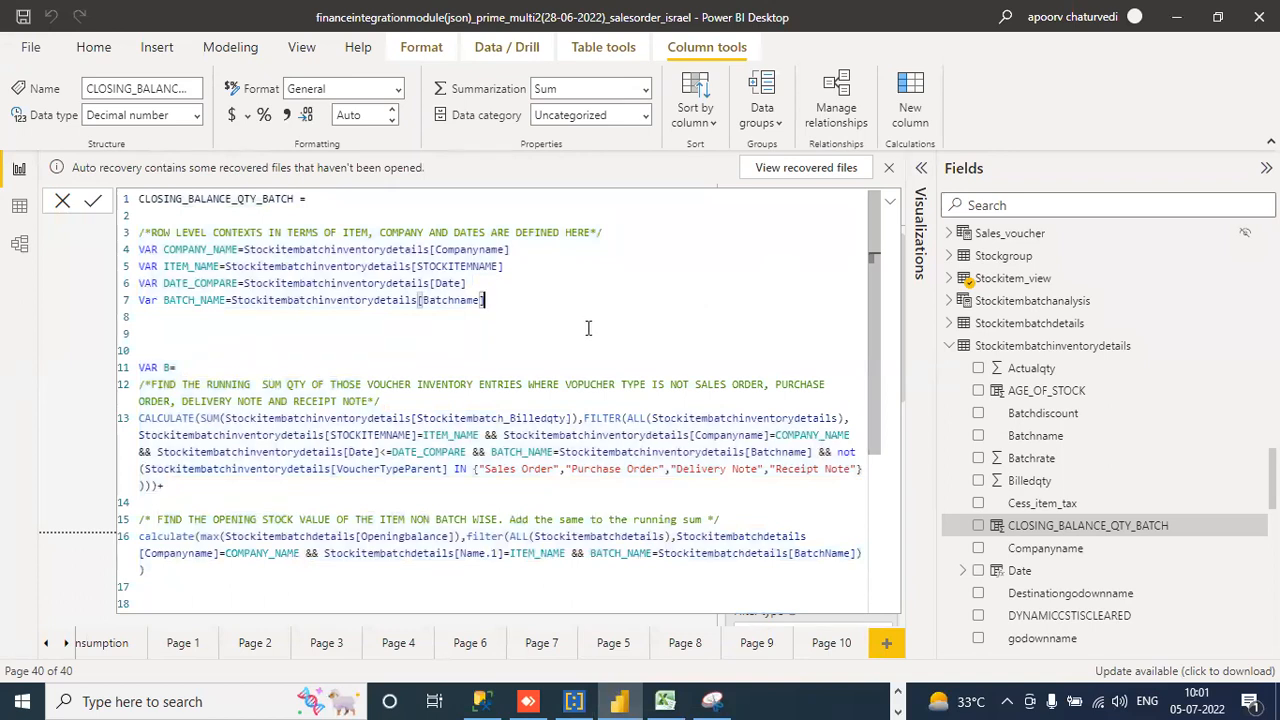
{"action": "left_click", "coordinate": [200, 300]}
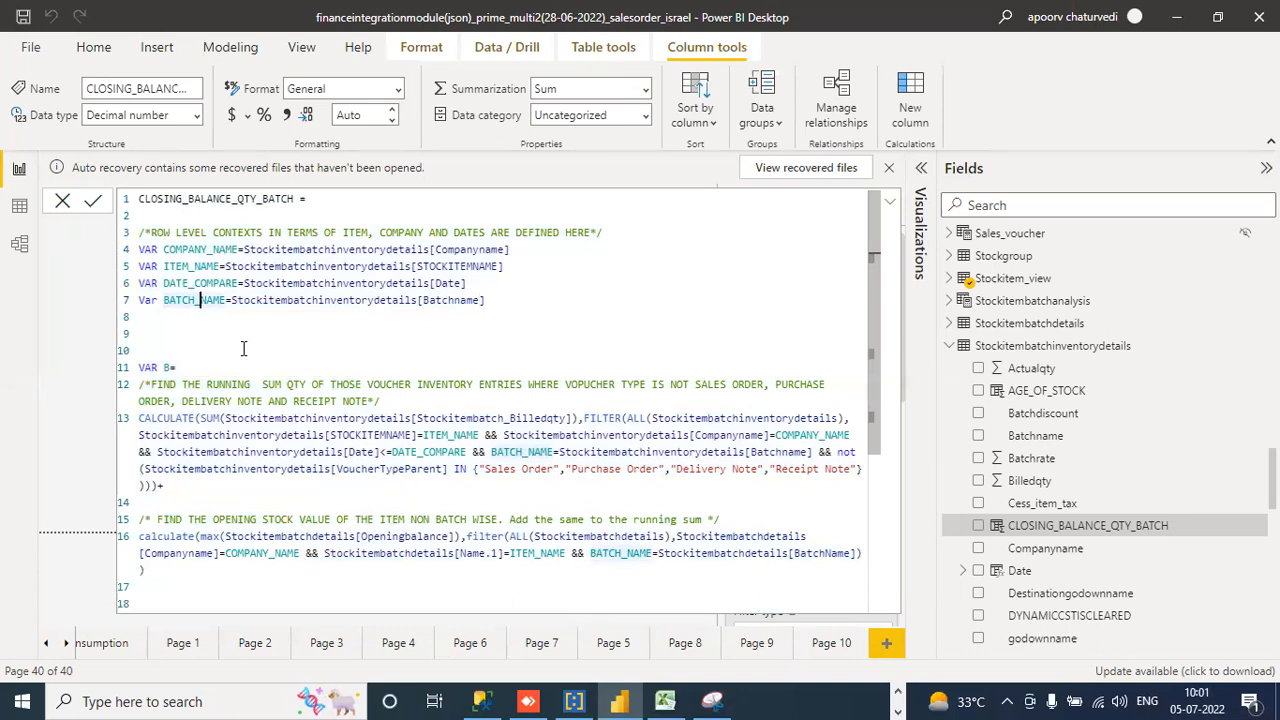
{"action": "left_click", "coordinate": [227, 300]}
{"action": "left_click", "coordinate": [212, 288]}
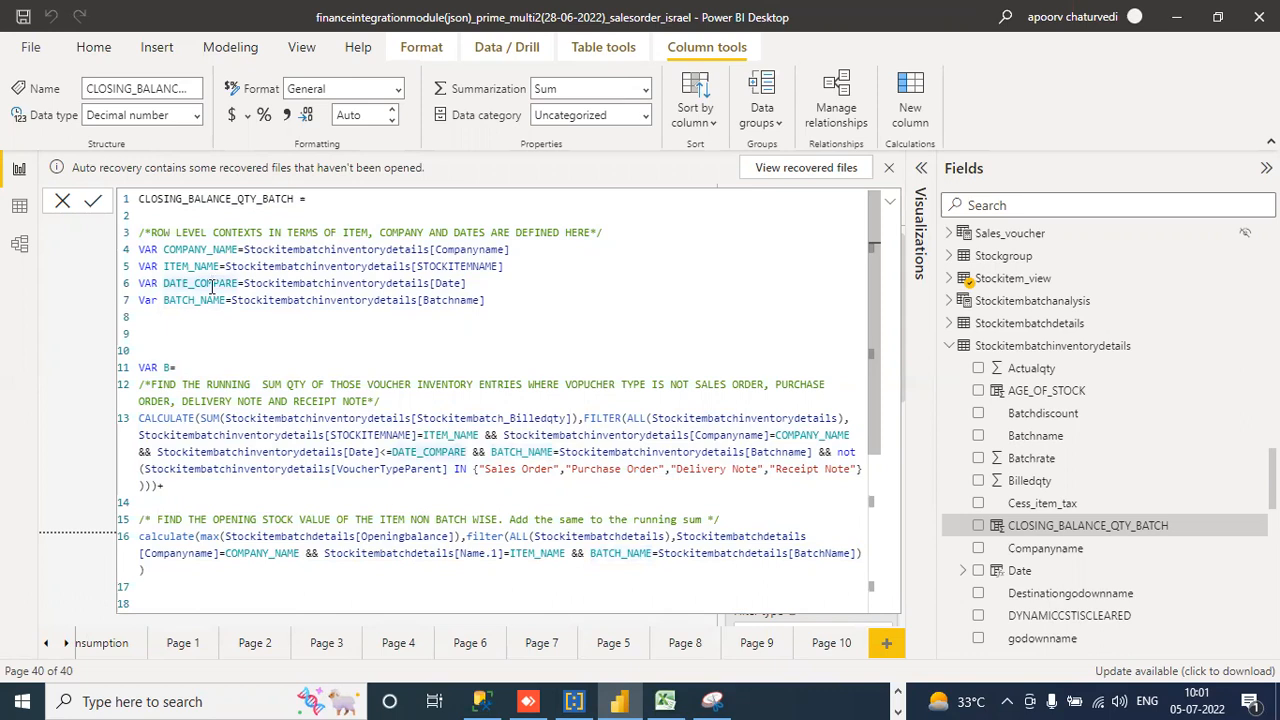
Add the variable godown=Stockitembatchinventorydetails[godownname] below the BATCH_NAME variable.
{"action": "left_click", "coordinate": [500, 302]}
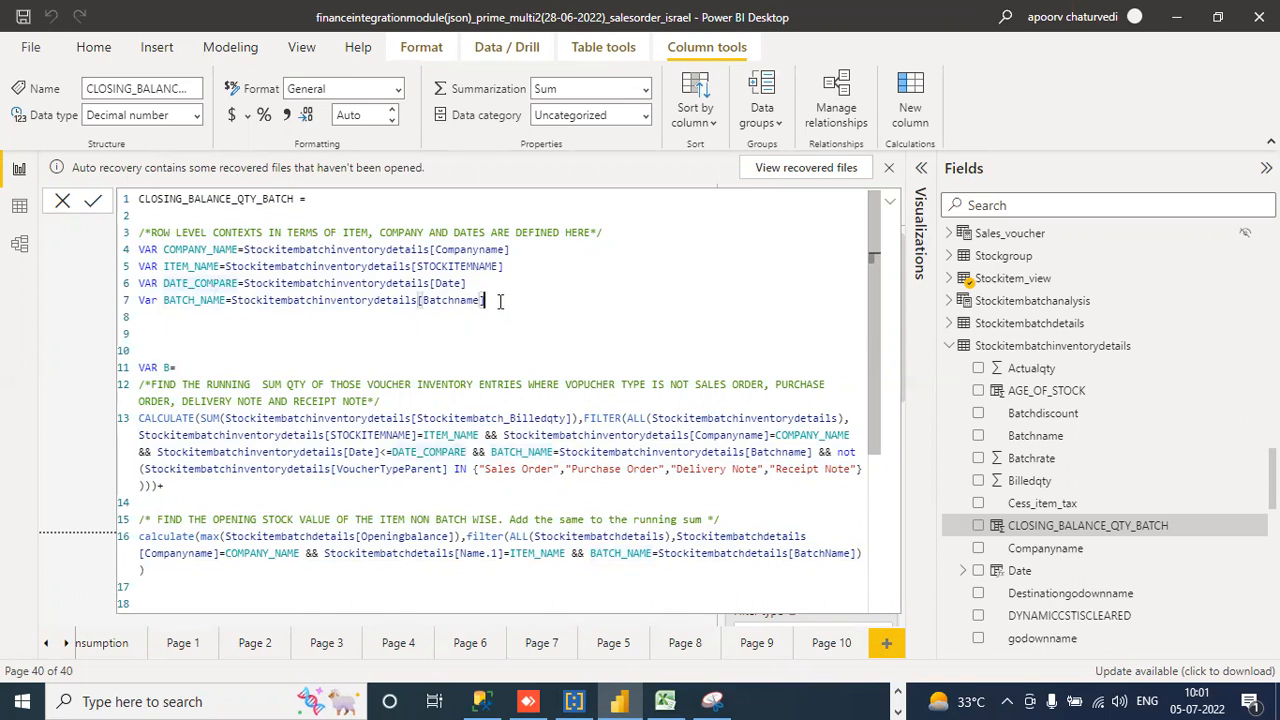
{"action": "key", "text": "Return"}
{"action": "type", "text": "Var godown"}
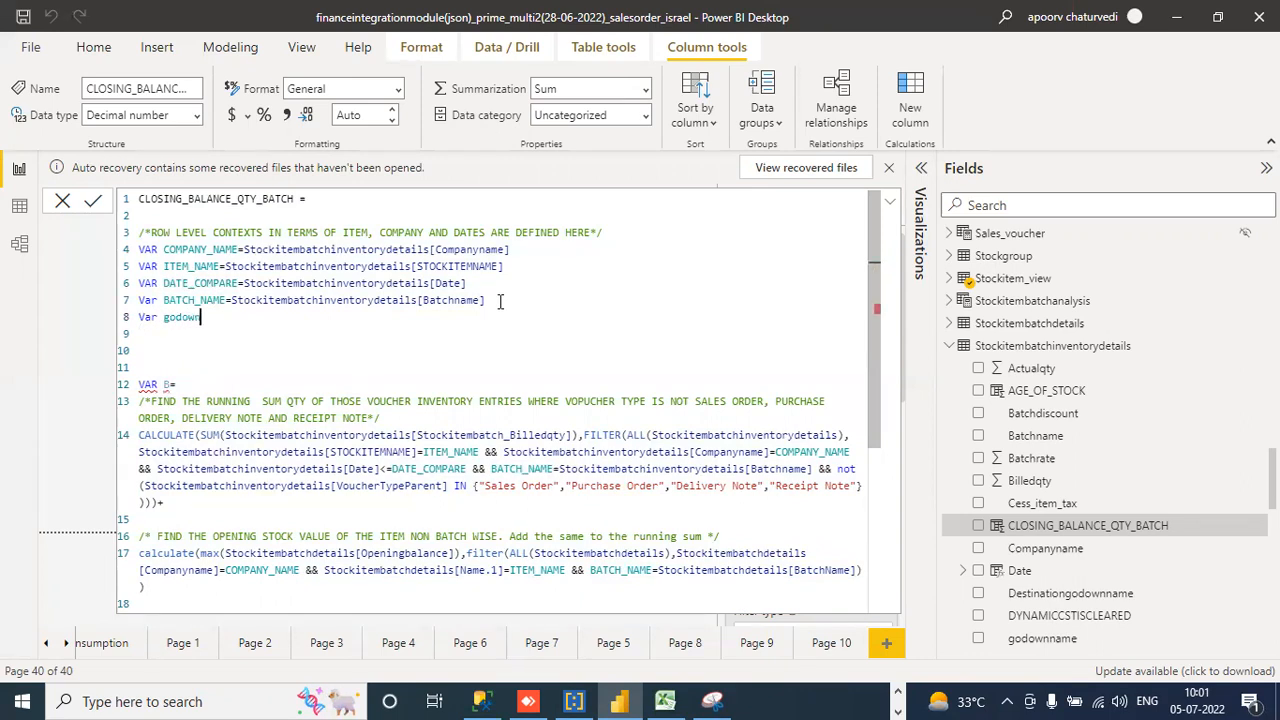
{"action": "type", "text": "=stock"}
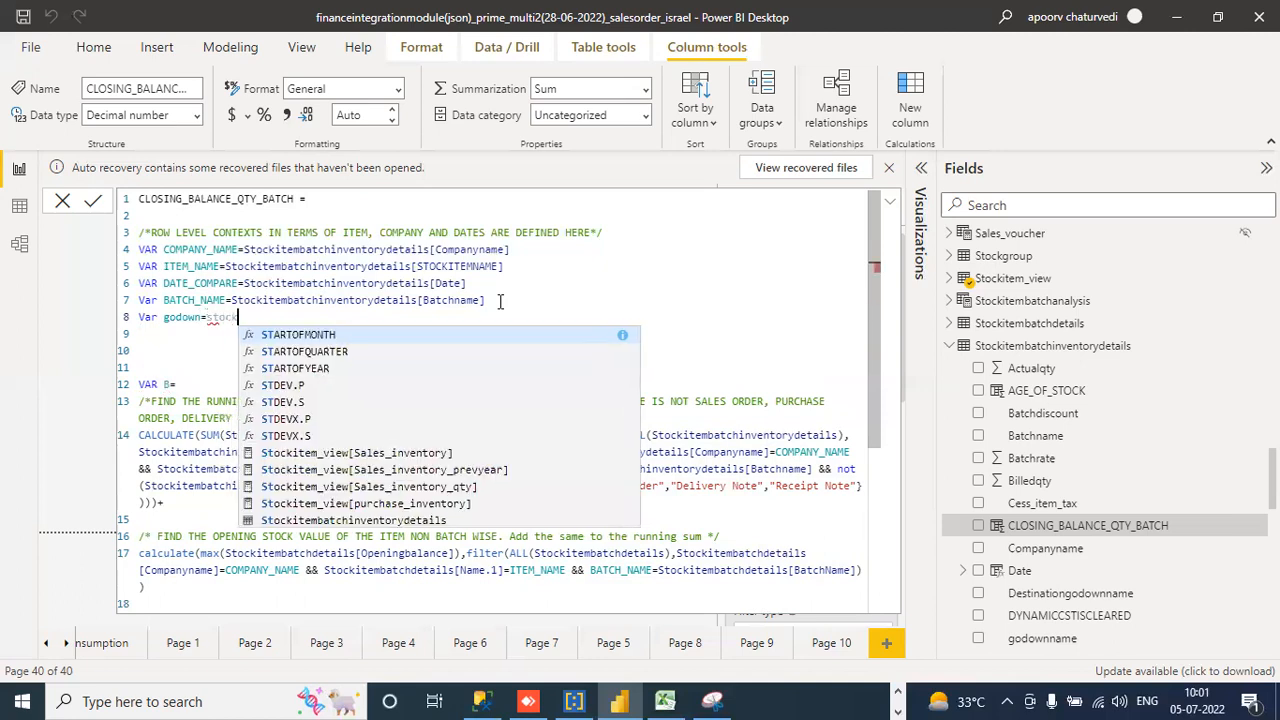
{"action": "left_click_drag", "start_coordinate": [638, 358], "coordinate": [637, 500]}
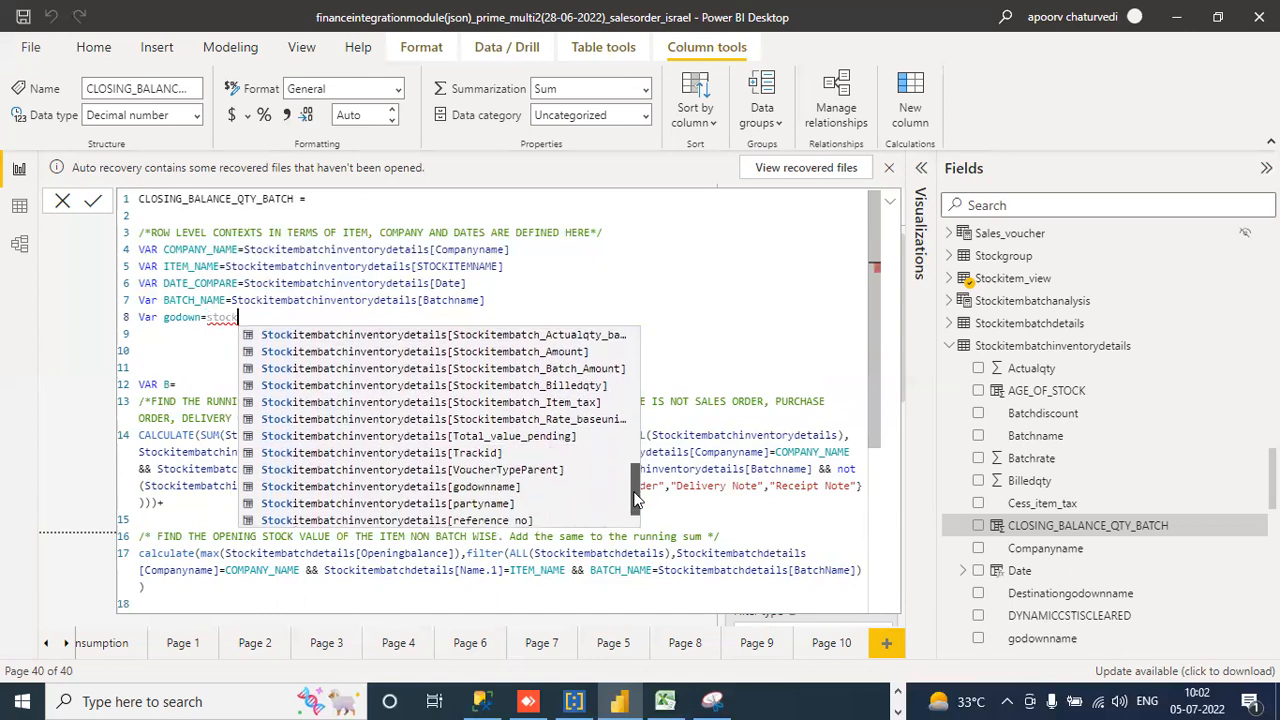
{"action": "left_click", "coordinate": [510, 488]}
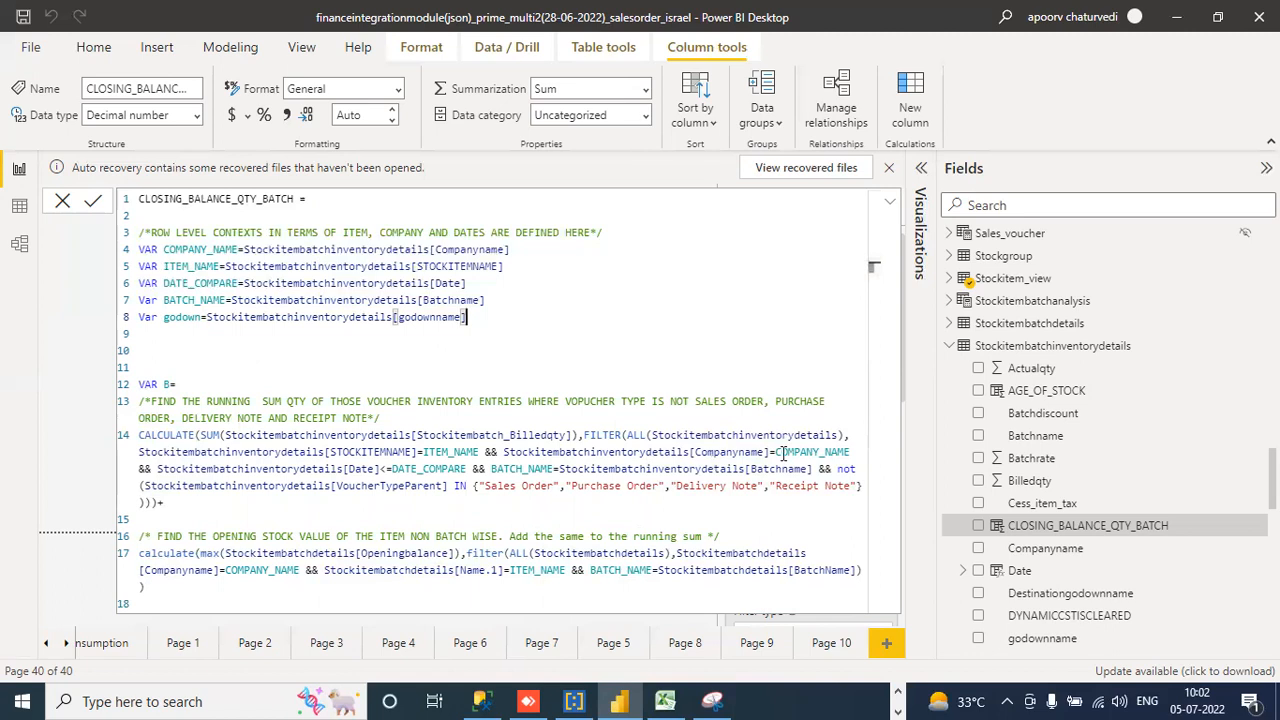
Add a new line after the Batchname condition in the running-sum filter containing && Stockitembatchinventorydetails[godownname].
{"action": "left_click", "coordinate": [818, 468]}
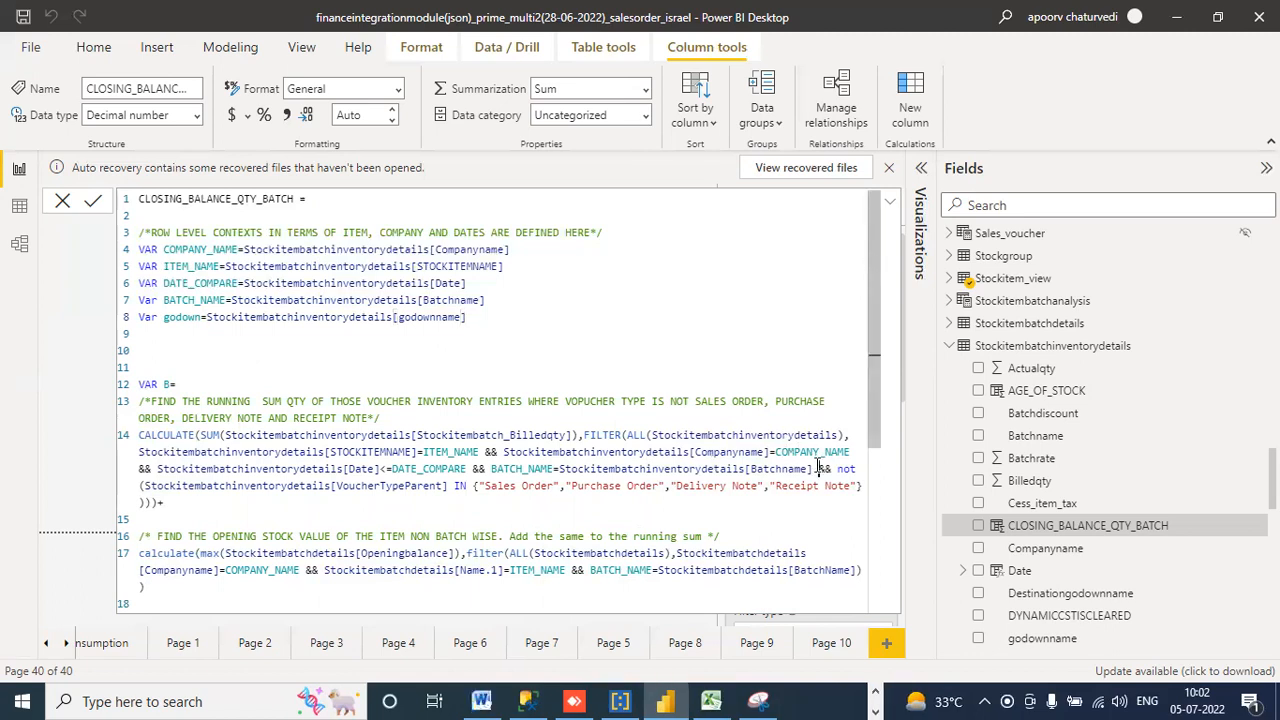
{"action": "key", "text": "Return"}
{"action": "key", "text": "Return"}
{"action": "left_click", "coordinate": [272, 484]}
{"action": "type", "text": "&& "}
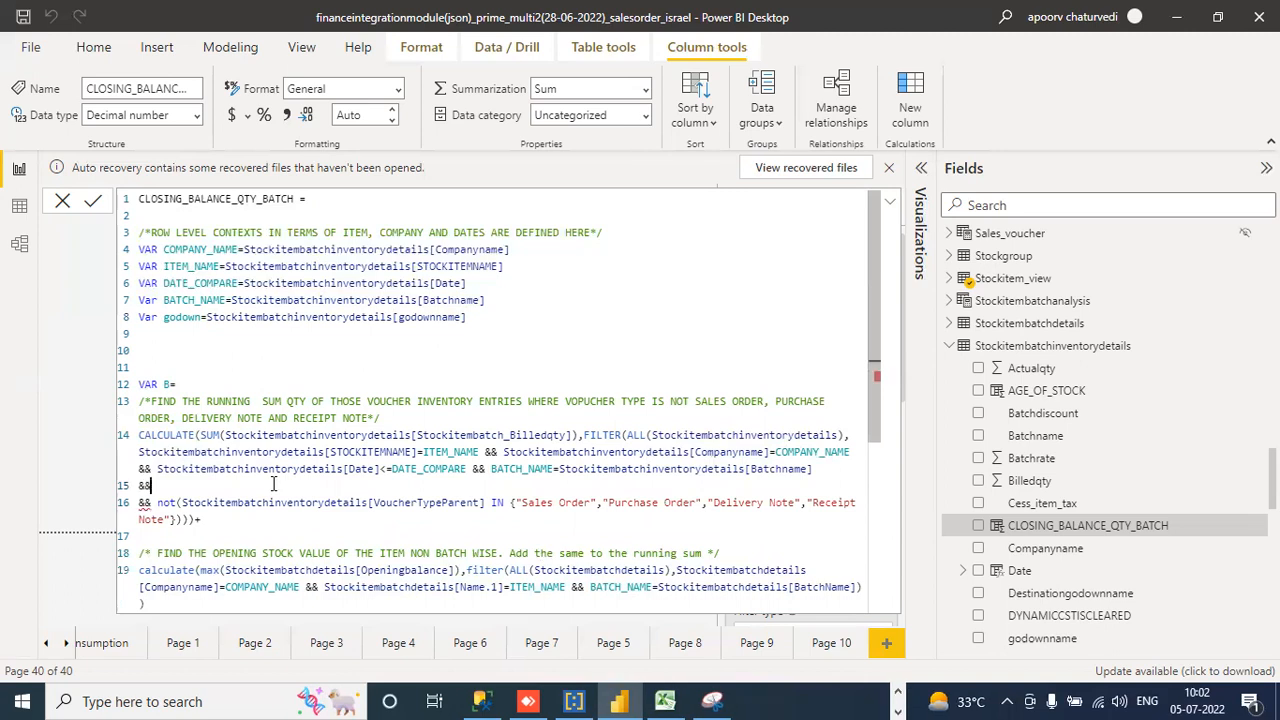
{"action": "type", "text": "stock"}
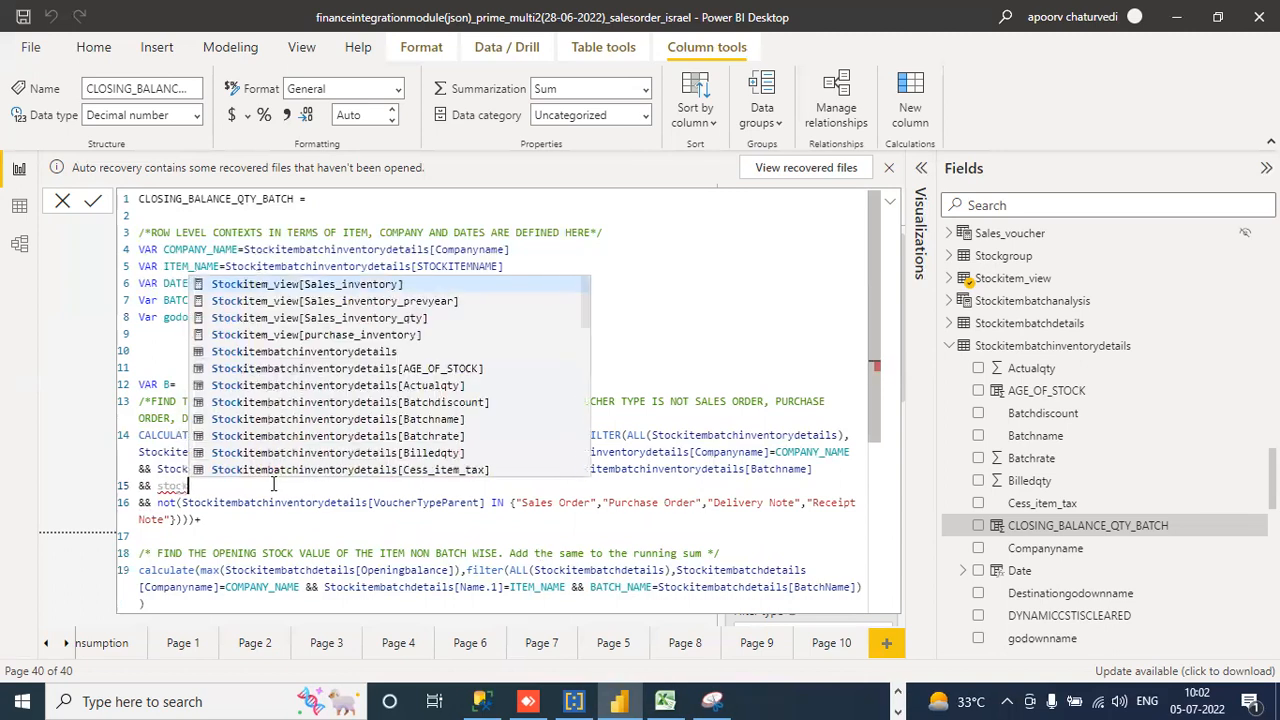
{"action": "type", "text": "i"}
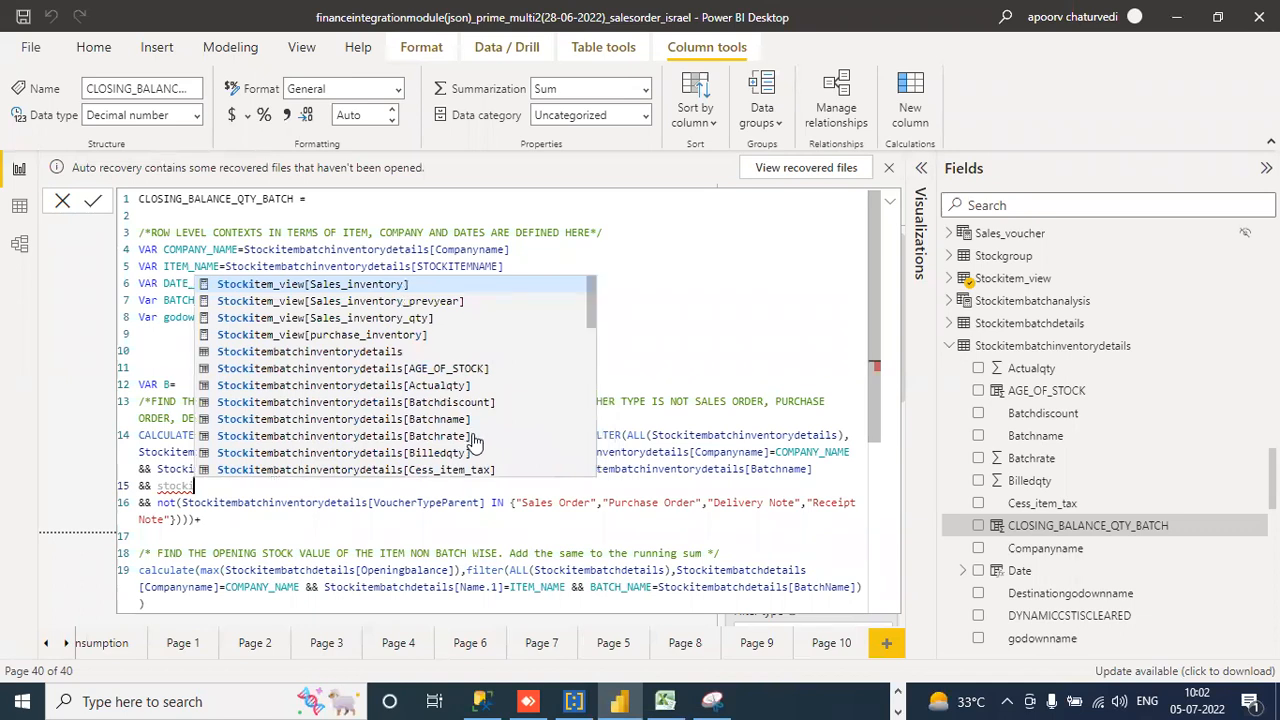
{"action": "left_click_drag", "start_coordinate": [592, 316], "coordinate": [590, 470]}
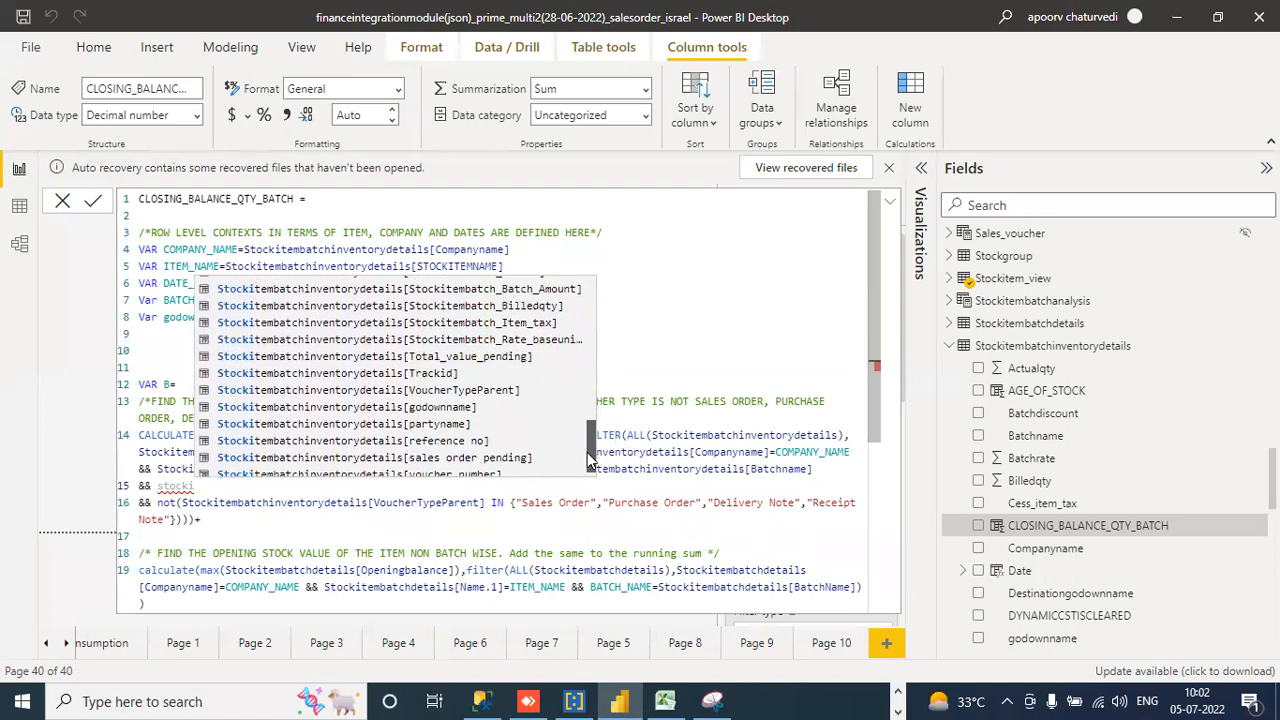
{"action": "left_click", "coordinate": [492, 405]}
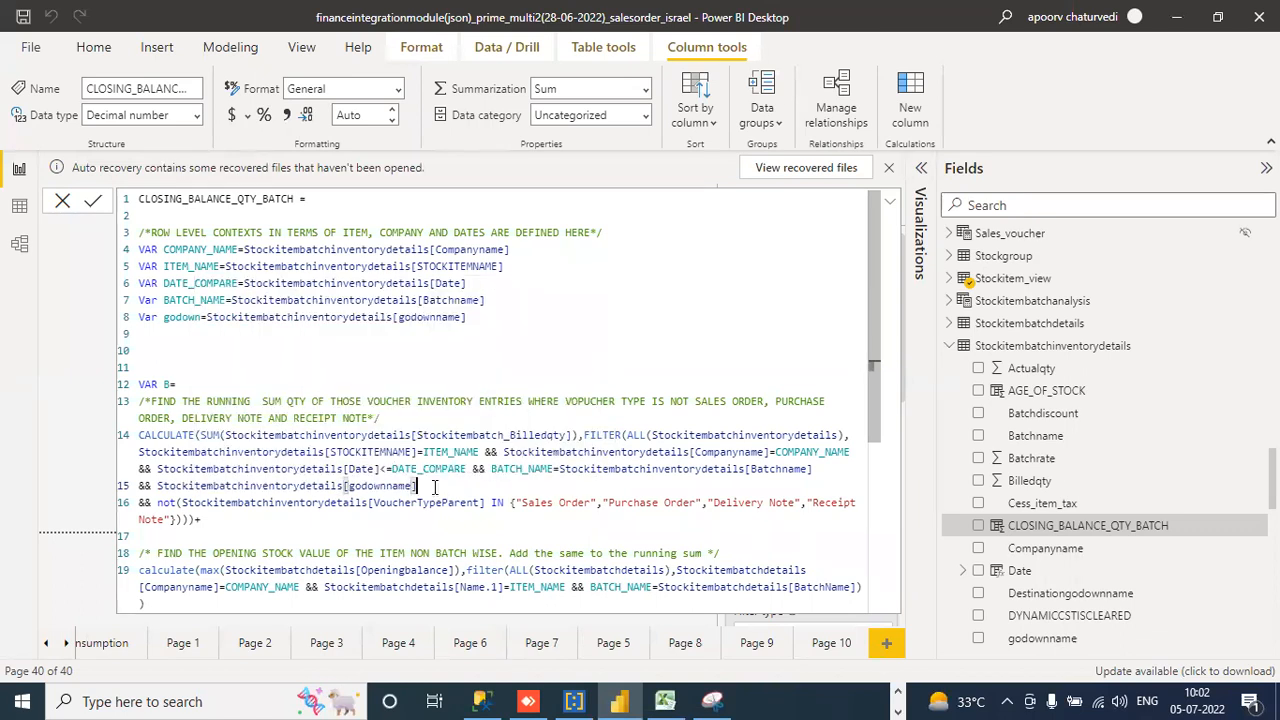
Complete the godown filter condition by comparing the godownname column with the variable using =godown.
{"action": "type", "text": "=go"}
{"action": "key", "text": "BackSpace"}
{"action": "key", "text": "BackSpace"}
{"action": "type", "text": "godown"}
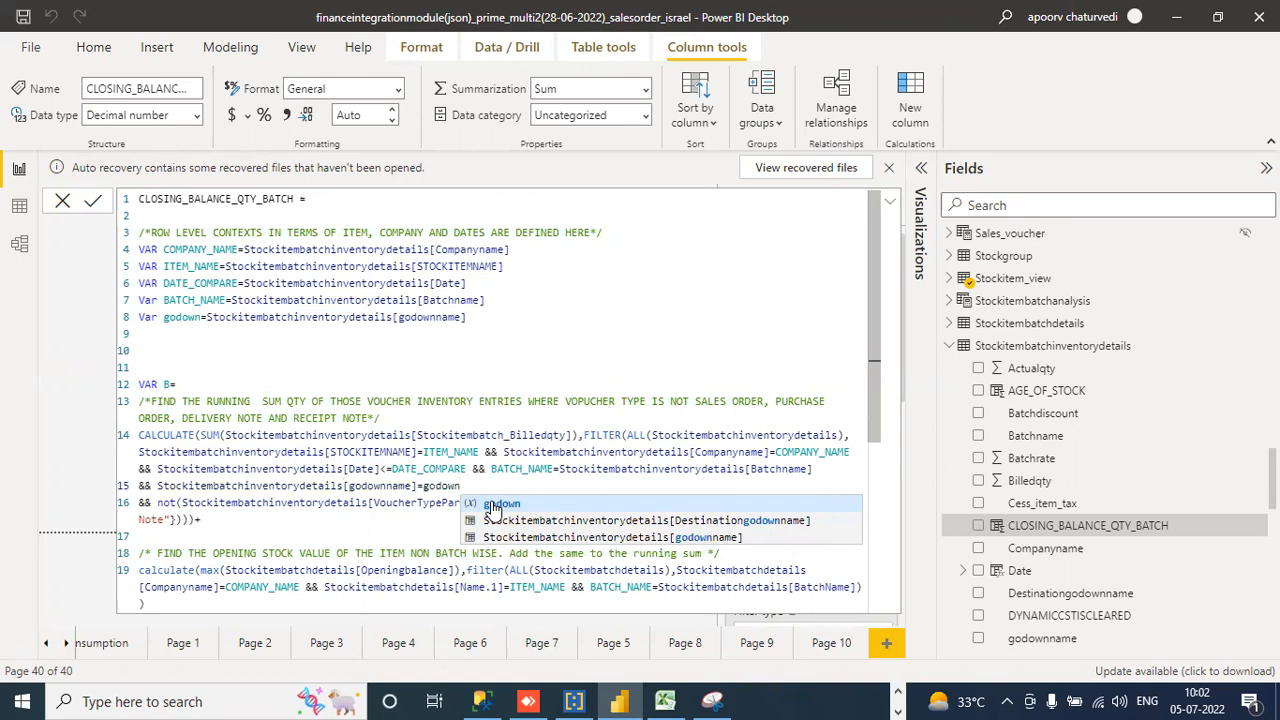
{"action": "left_click", "coordinate": [364, 534]}
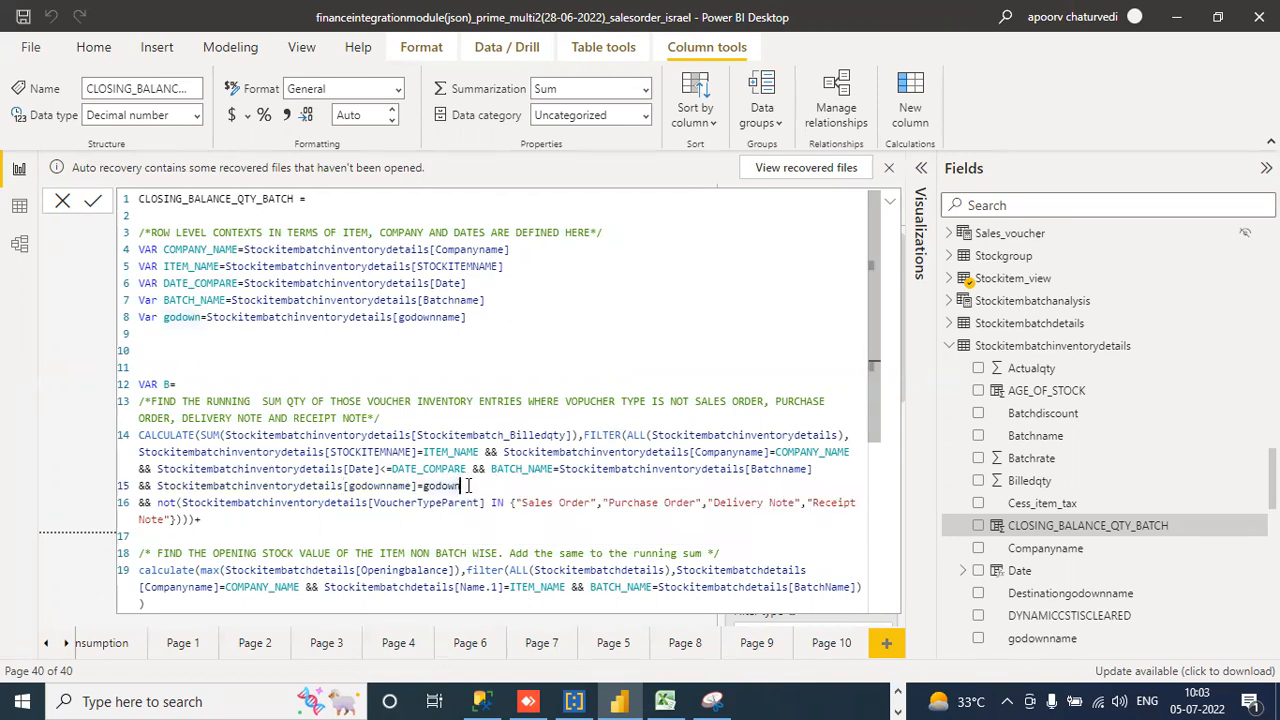
{"action": "left_click", "coordinate": [476, 487]}
{"action": "left_click_drag", "start_coordinate": [462, 487], "coordinate": [418, 486]}
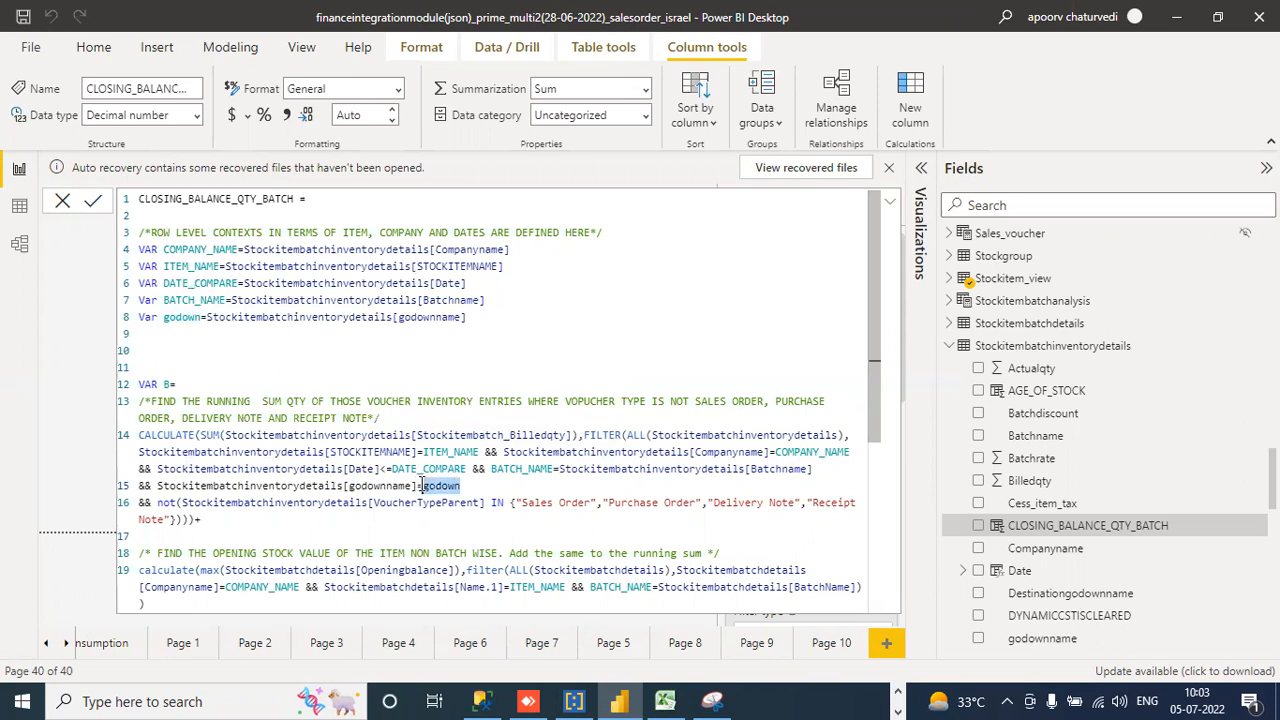
{"action": "left_click", "coordinate": [495, 525]}
{"action": "left_click", "coordinate": [504, 586]}
Copy the entire CLOSING_BALANCE_QTY_BATCH formula and create a new column in the Stockitembatchinventorydetails table.
{"action": "left_click_drag", "start_coordinate": [881, 371], "coordinate": [877, 570]}
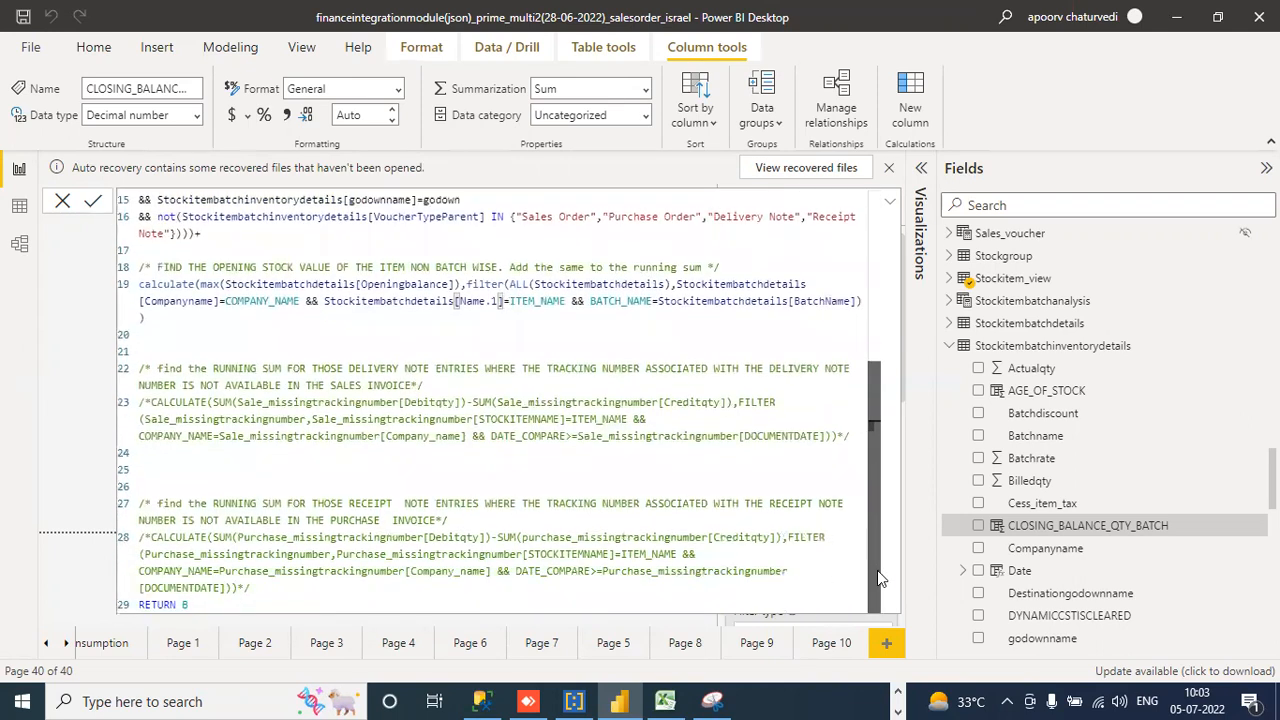
{"action": "left_click_drag", "start_coordinate": [217, 606], "coordinate": [128, 190]}
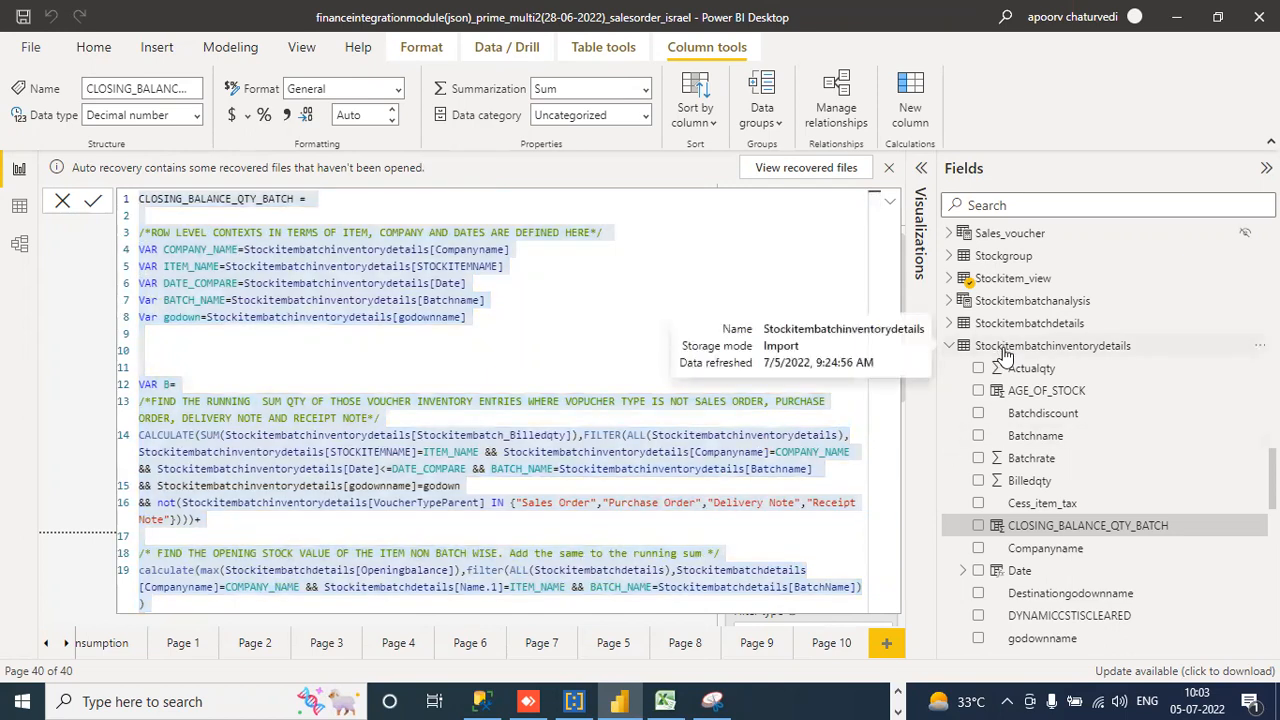
{"action": "left_click", "coordinate": [1006, 355]}
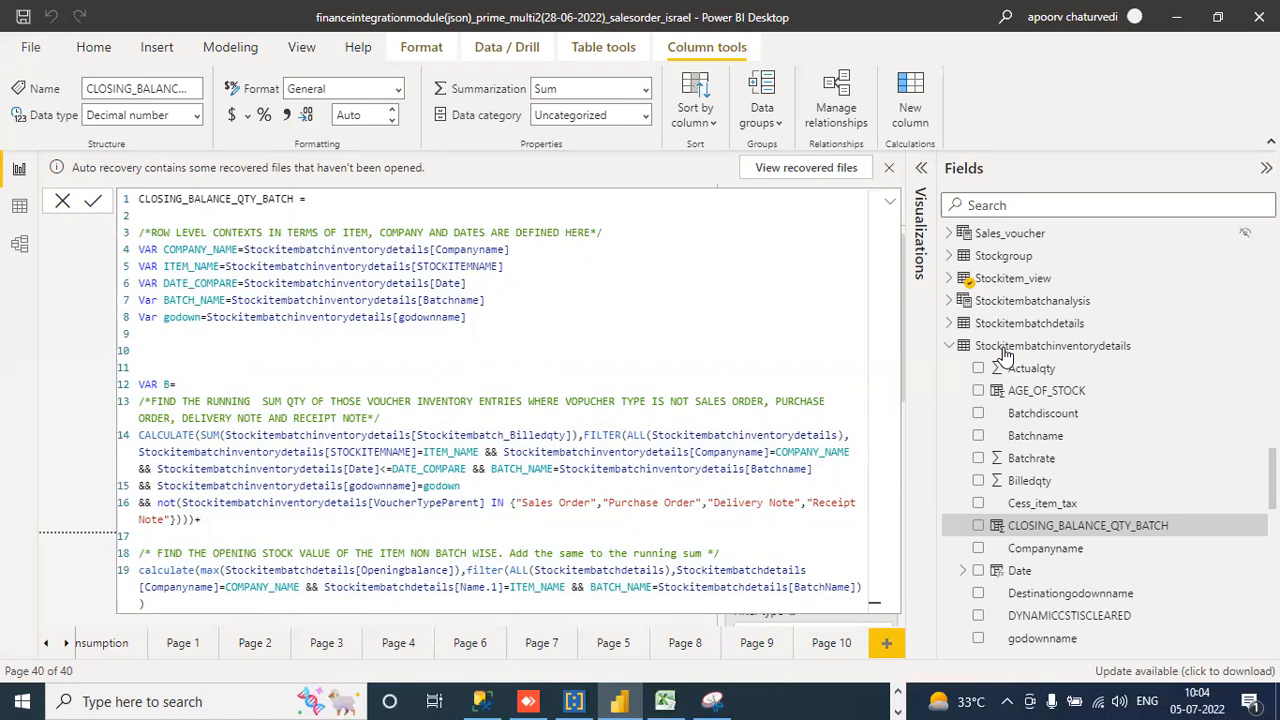
{"action": "left_click", "coordinate": [1005, 348]}
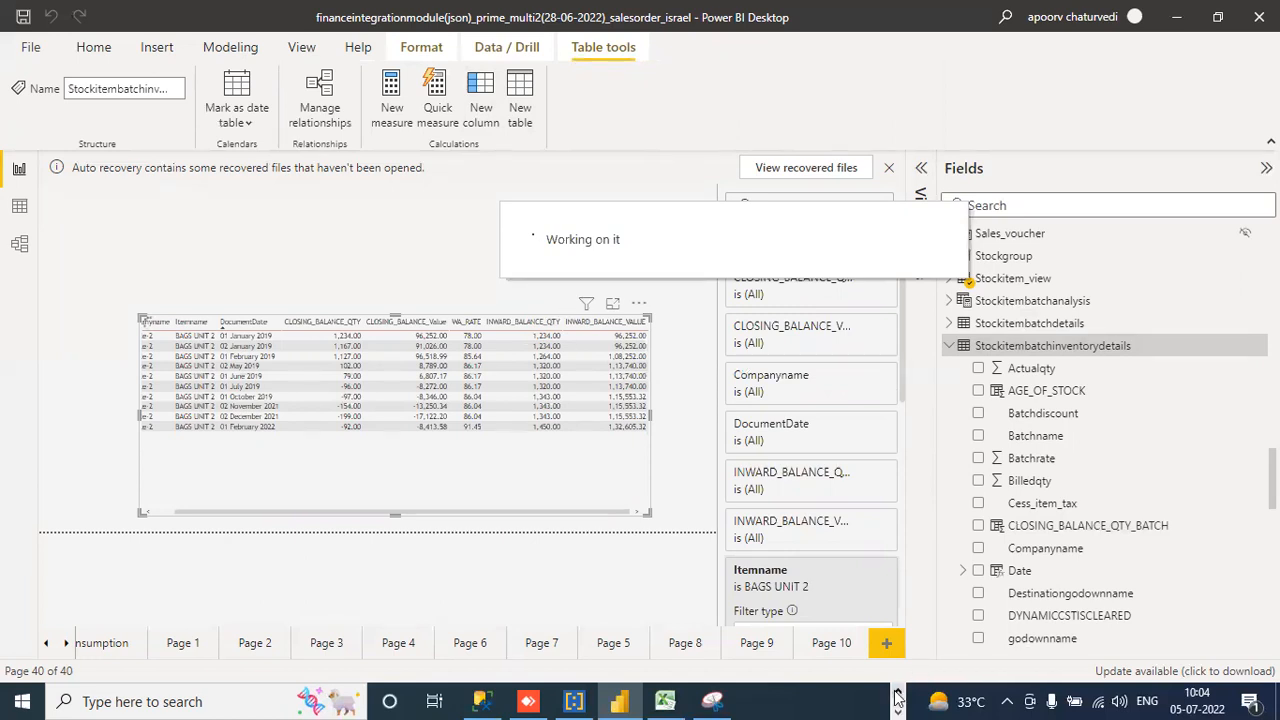
Switch to the Word cheatsheet and review the row and filter context example and the section on the usage of ALL and IN.
{"action": "left_click", "coordinate": [866, 701]}
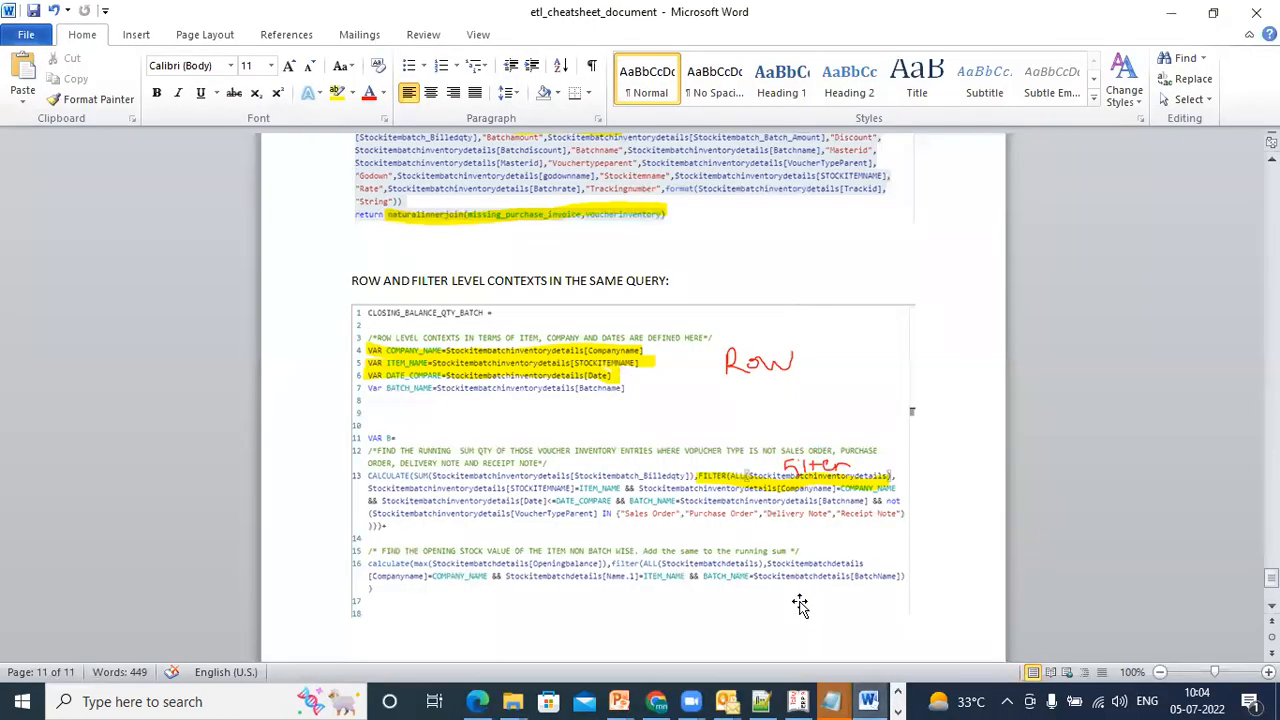
{"action": "left_click", "coordinate": [806, 533]}
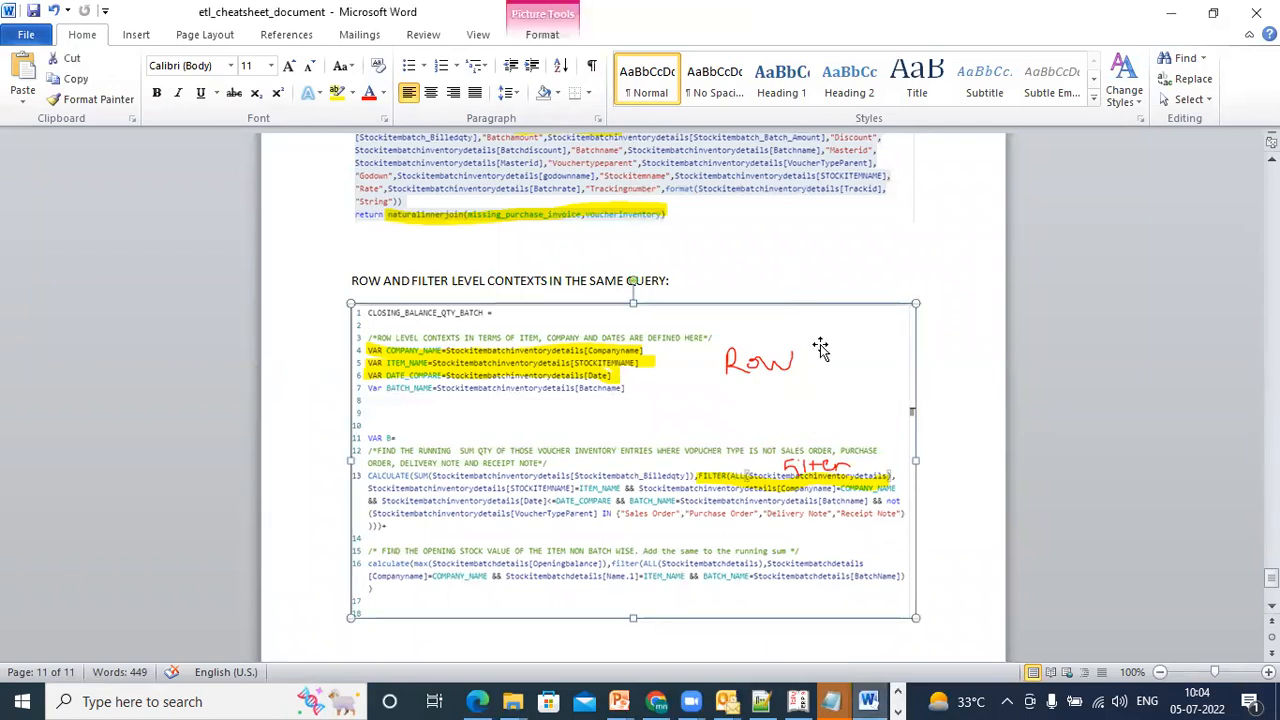
{"action": "left_click_drag", "start_coordinate": [1271, 579], "coordinate": [1271, 543]}
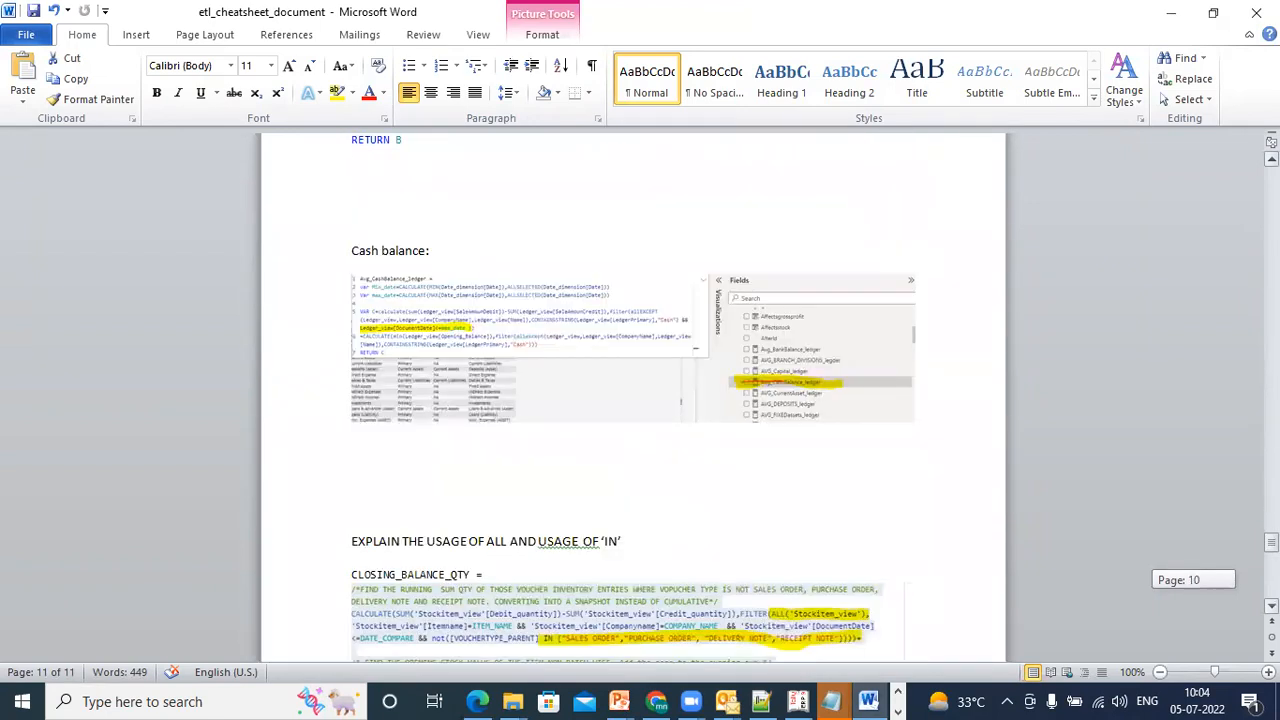
{"action": "left_click", "coordinate": [797, 600]}
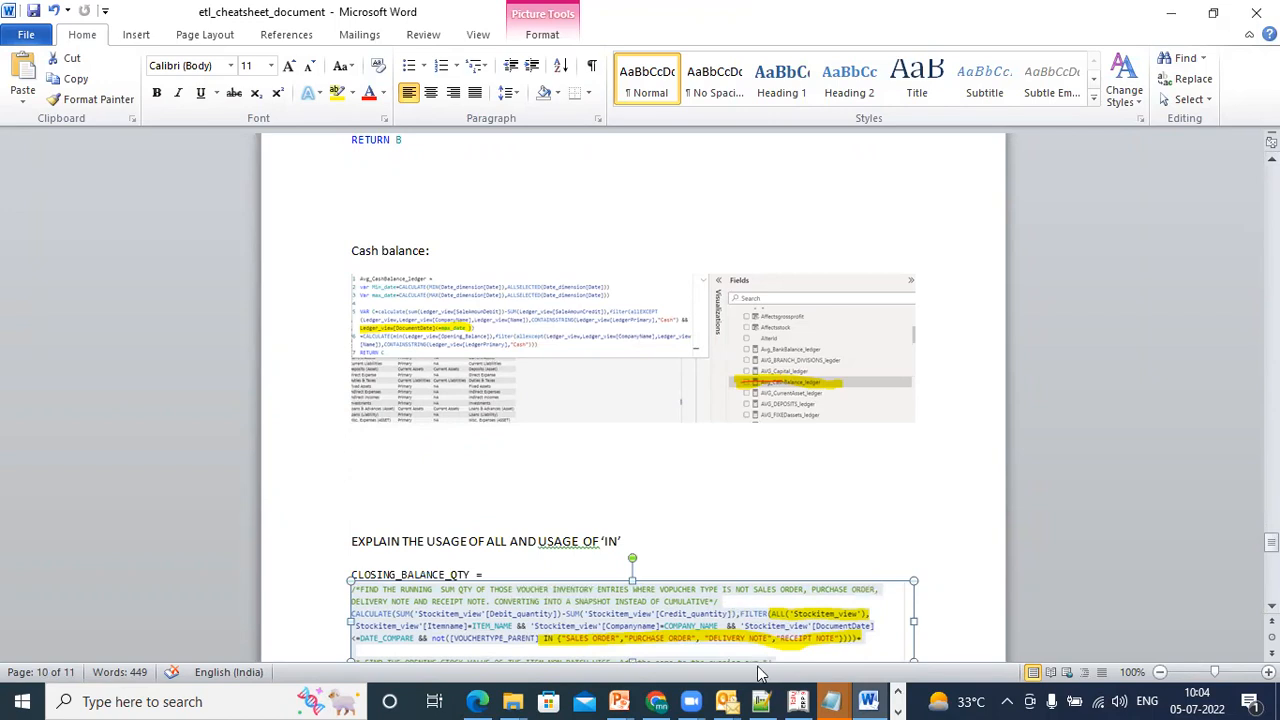
{"action": "left_click", "coordinate": [898, 696]}
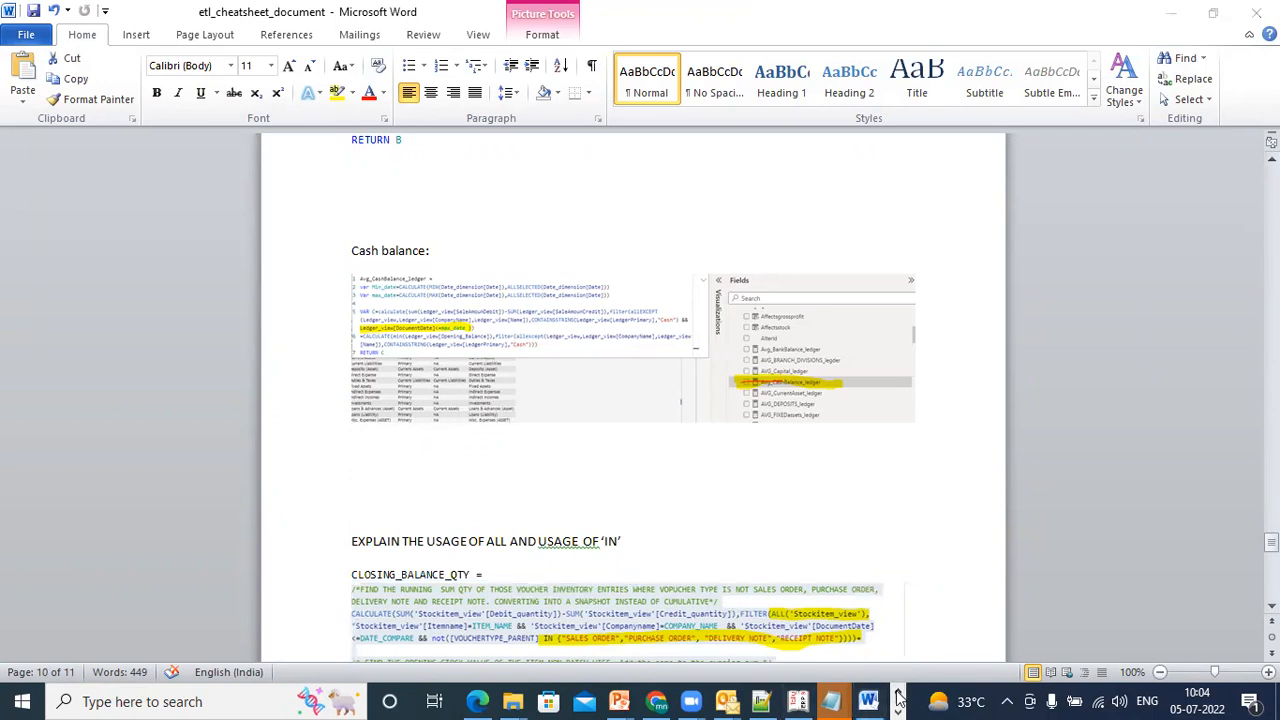
Switch back to Power BI Desktop, paste the copied formula into the new column and rename it INWARD_QTY_BATCH.
{"action": "left_click", "coordinate": [617, 697]}
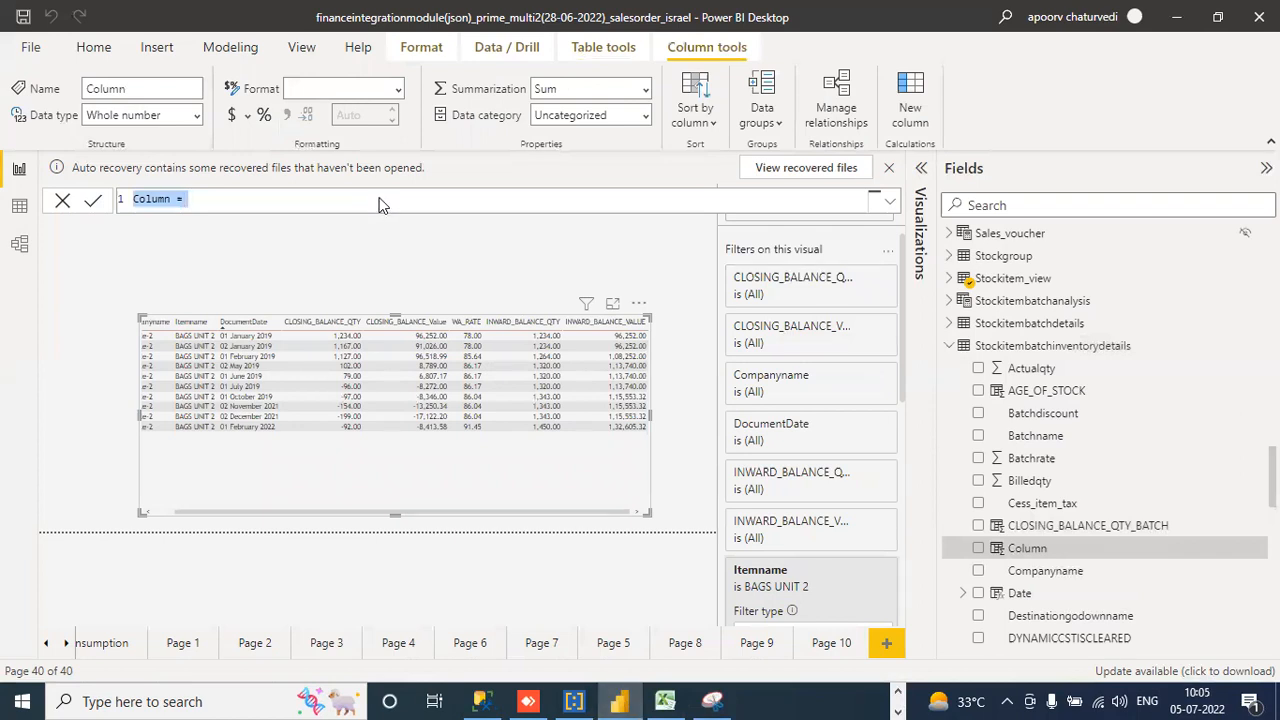
{"action": "key", "text": "ctrl+v"}
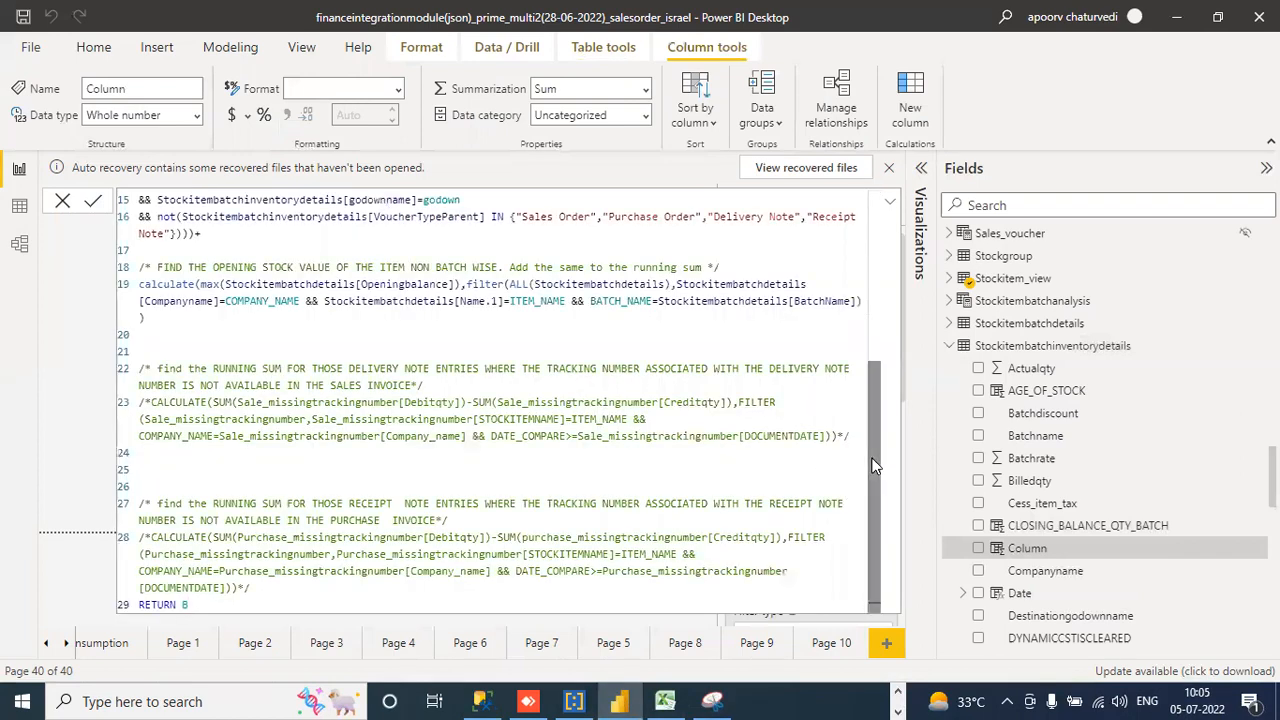
{"action": "left_click_drag", "start_coordinate": [872, 465], "coordinate": [872, 295]}
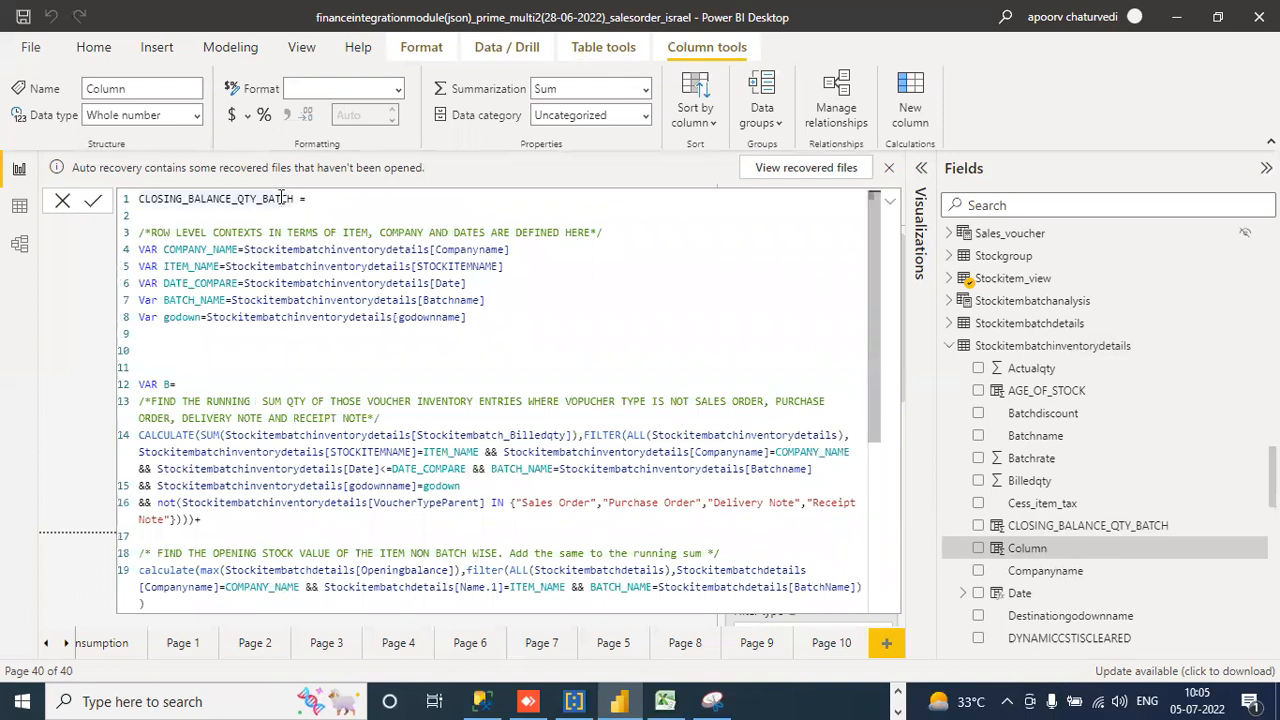
{"action": "left_click_drag", "start_coordinate": [229, 198], "coordinate": [140, 198]}
{"action": "key", "text": "BackSpace"}
{"action": "type", "text": "INWARD"}
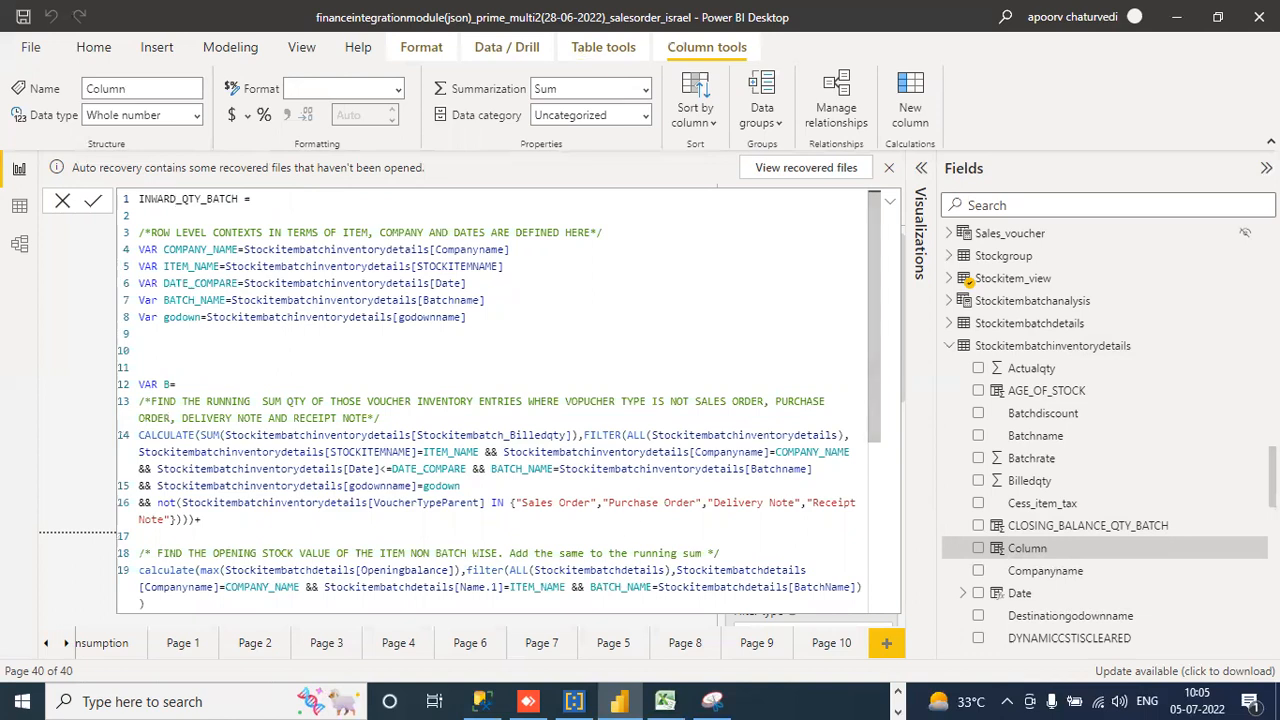
Look through the fields of the Stockitembatchinventorydetails table down to VoucherTypeParent.
{"action": "scroll", "coordinate": [1105, 430], "scroll_direction": "down", "scroll_amount": 3}
{"action": "scroll", "coordinate": [1105, 382], "scroll_direction": "down", "scroll_amount": 3}
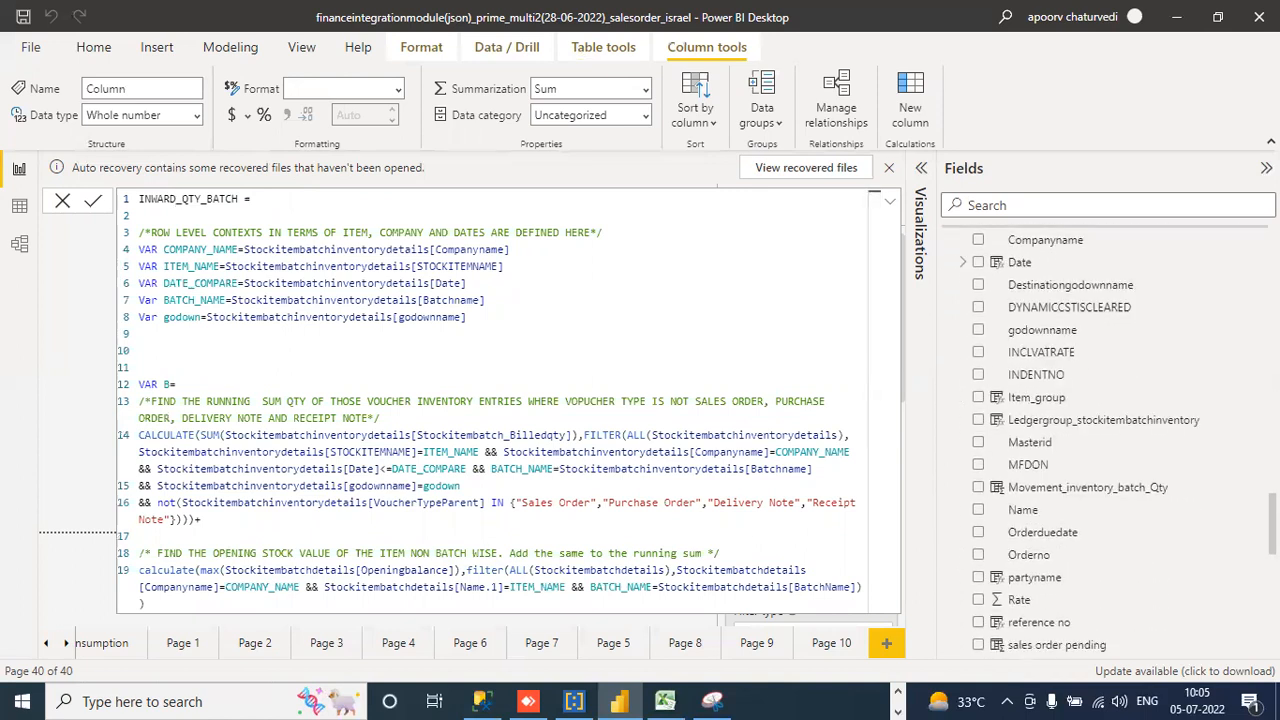
{"action": "scroll", "coordinate": [1105, 382], "scroll_direction": "down", "scroll_amount": 2}
{"action": "scroll", "coordinate": [1105, 430], "scroll_direction": "down", "scroll_amount": 3}
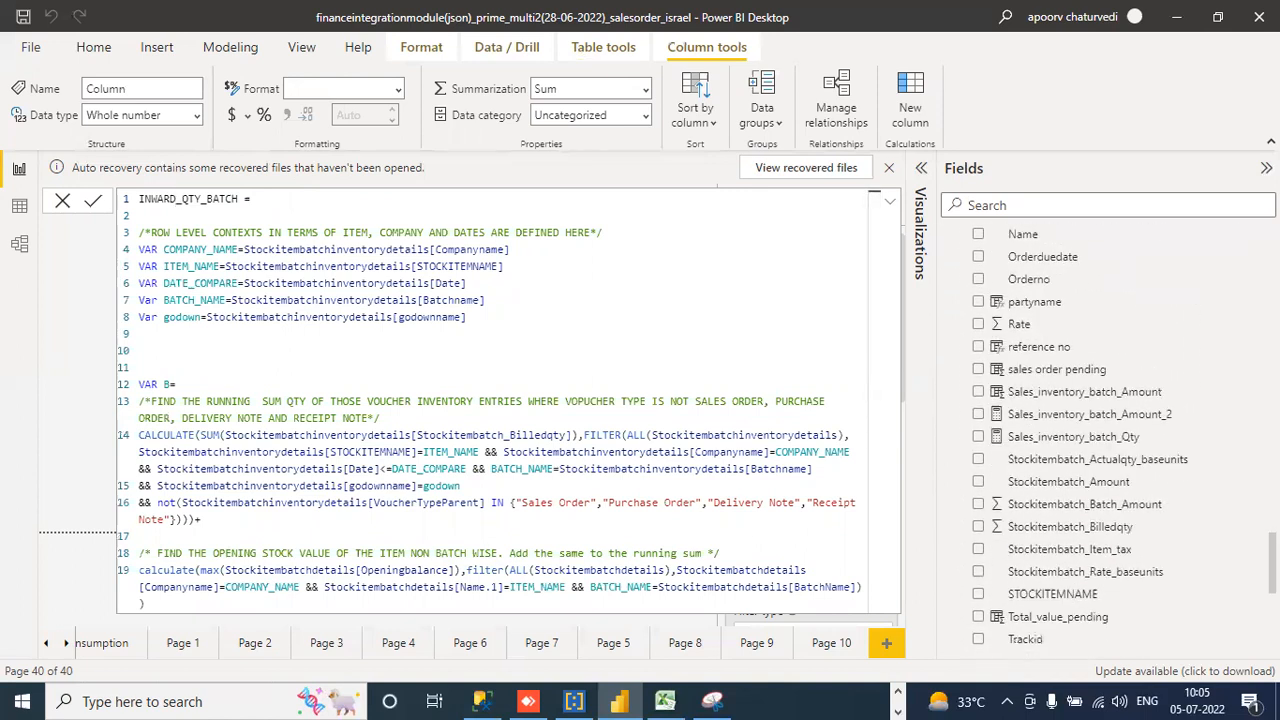
{"action": "scroll", "coordinate": [1105, 430], "scroll_direction": "down", "scroll_amount": 1}
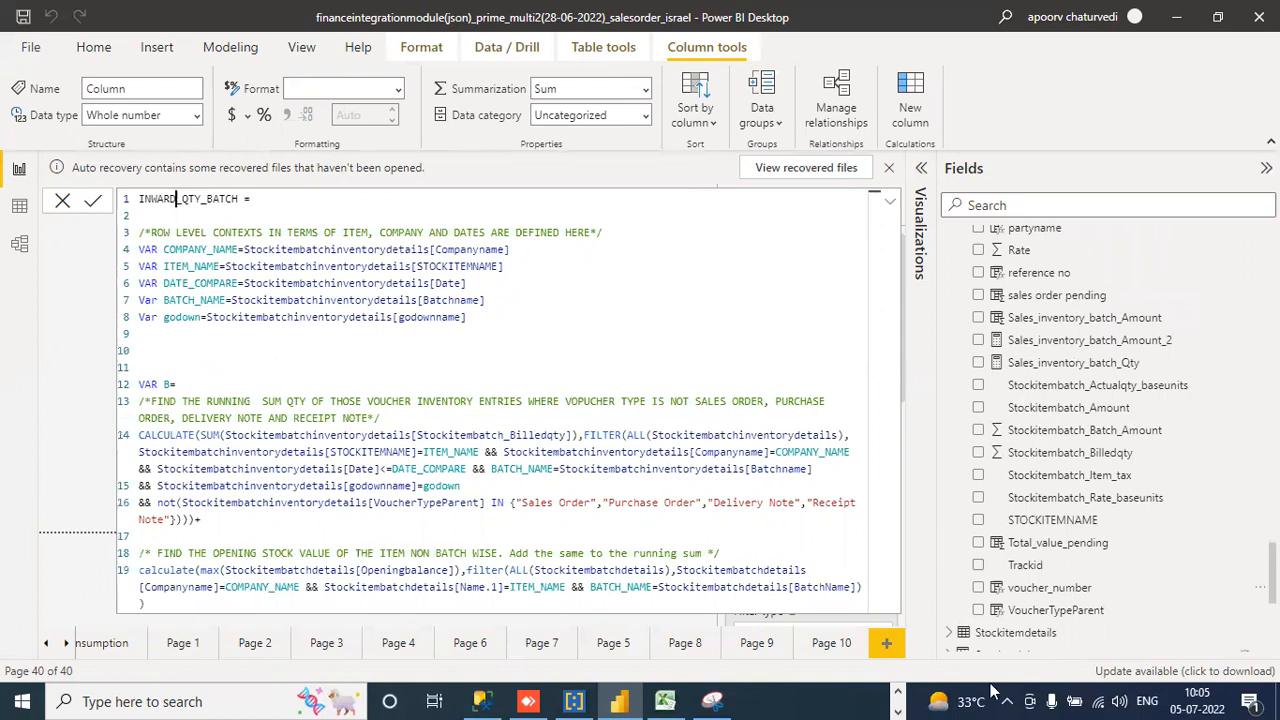
Switch to WhatsApp Web in Chrome, close the opening_qty formula image, and return to Power BI Desktop.
{"action": "left_click", "coordinate": [897, 692]}
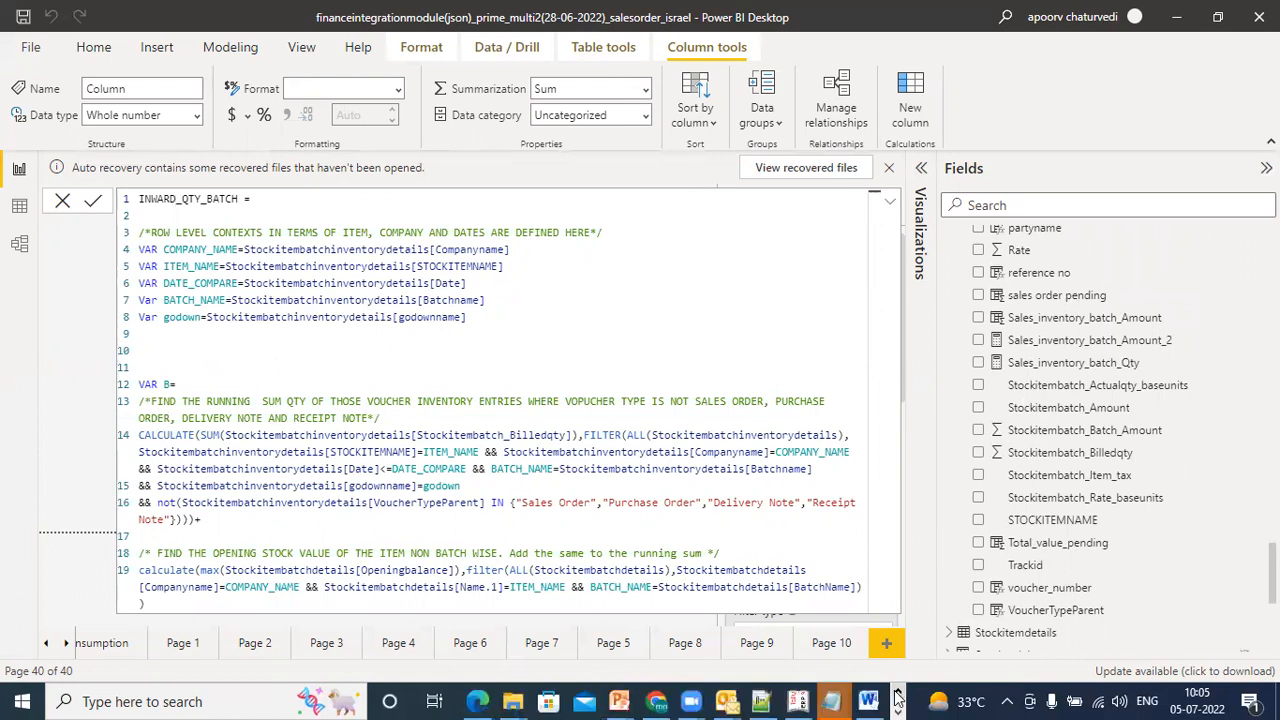
{"action": "left_click", "coordinate": [656, 701]}
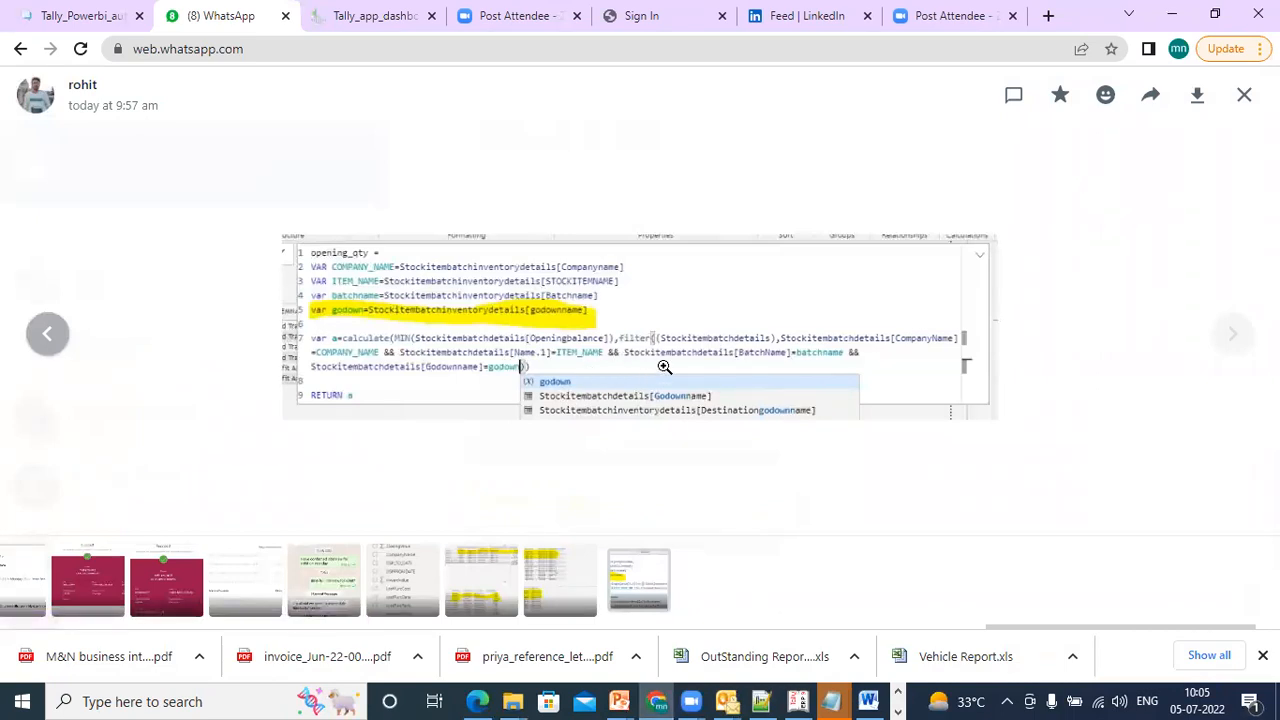
{"action": "left_click", "coordinate": [1243, 97]}
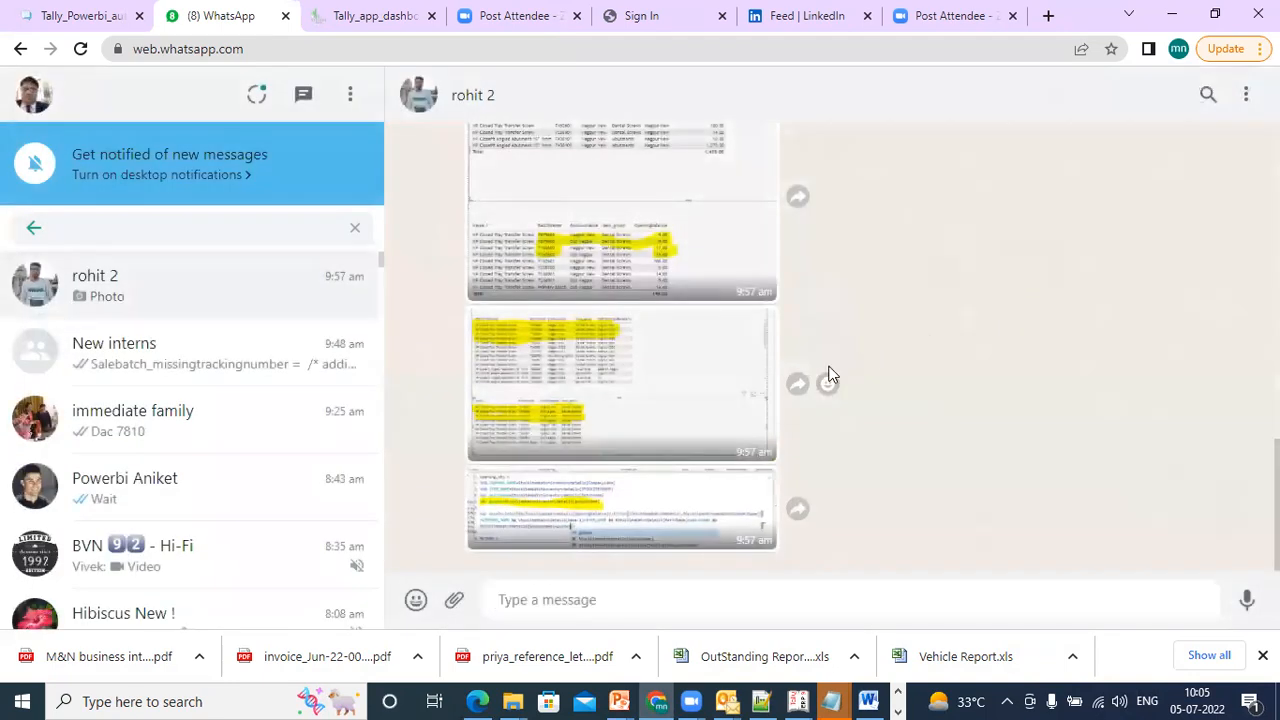
{"action": "left_click", "coordinate": [898, 706]}
{"action": "left_click", "coordinate": [619, 701]}
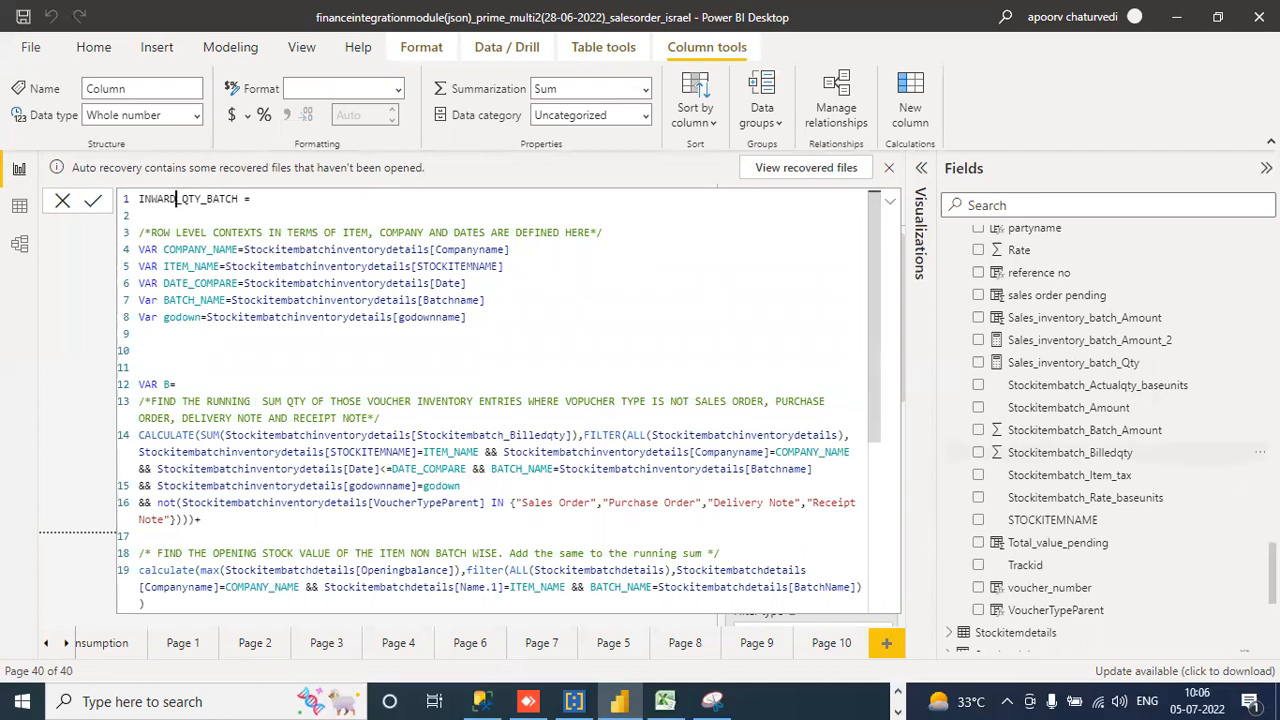
{"action": "scroll", "coordinate": [1110, 440], "scroll_direction": "up", "scroll_amount": 2}
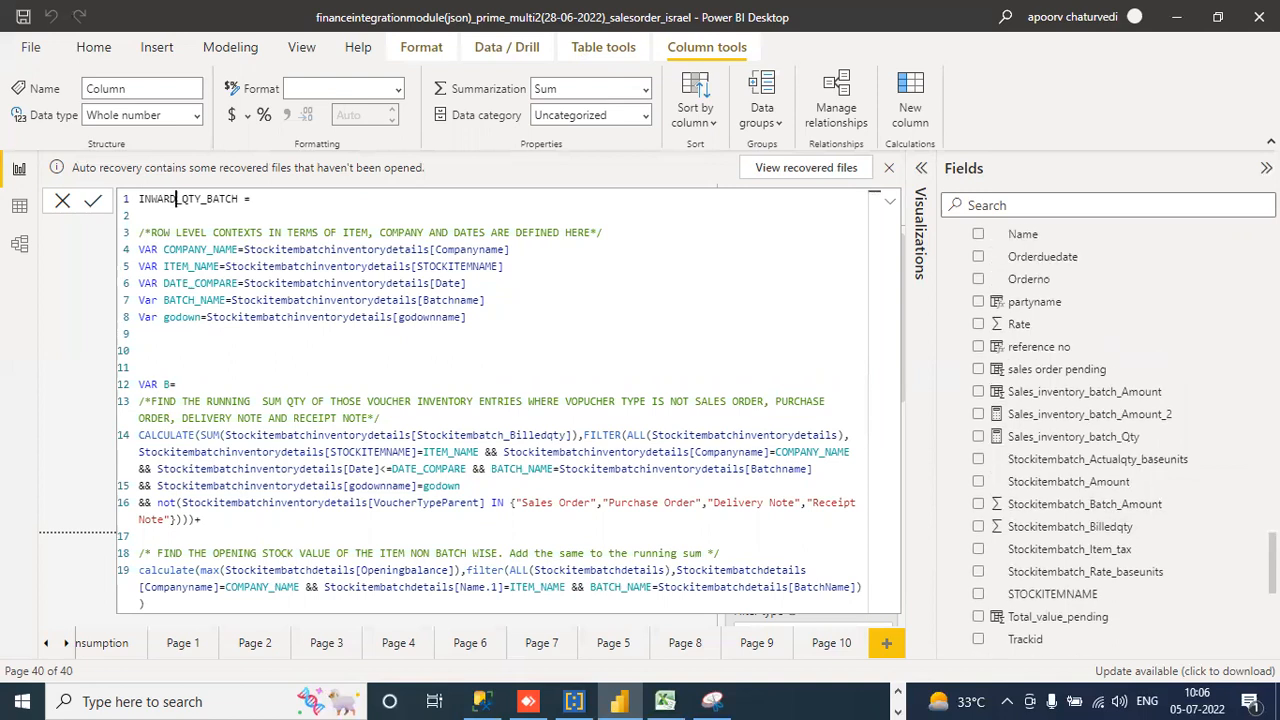
{"action": "scroll", "coordinate": [1090, 440], "scroll_direction": "up", "scroll_amount": 3}
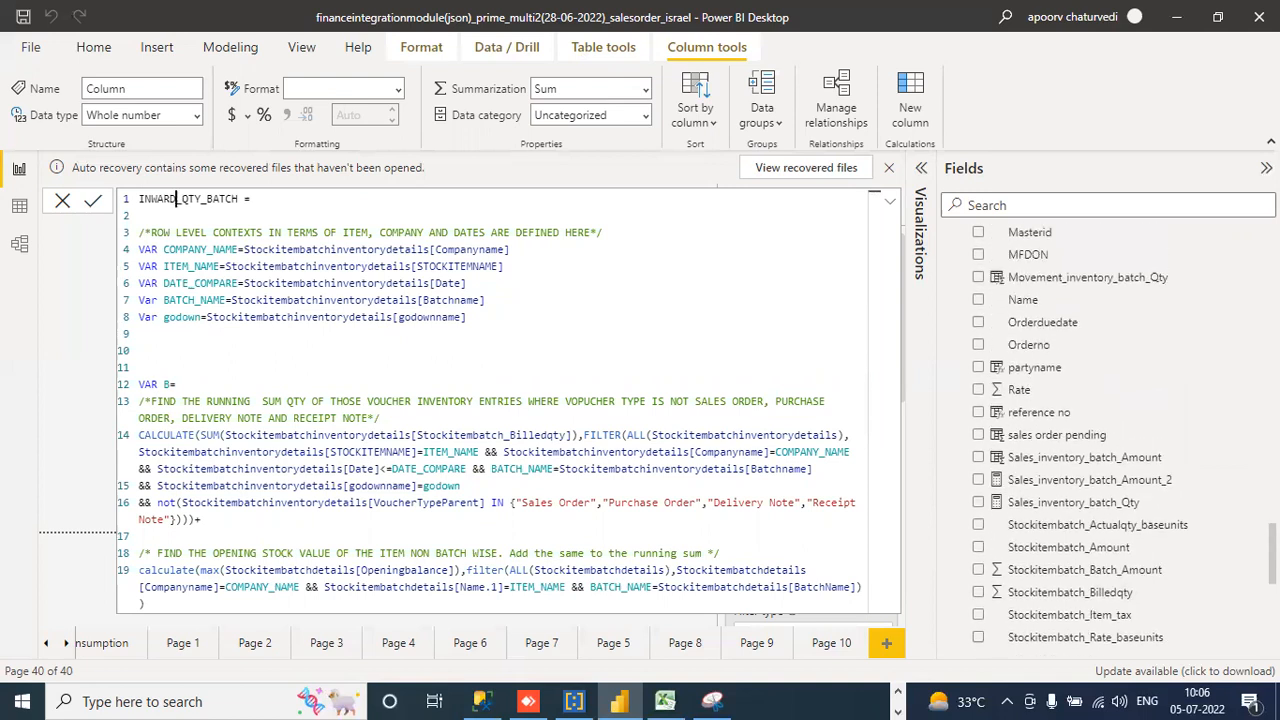
{"action": "scroll", "coordinate": [1100, 336], "scroll_direction": "up", "scroll_amount": 10}
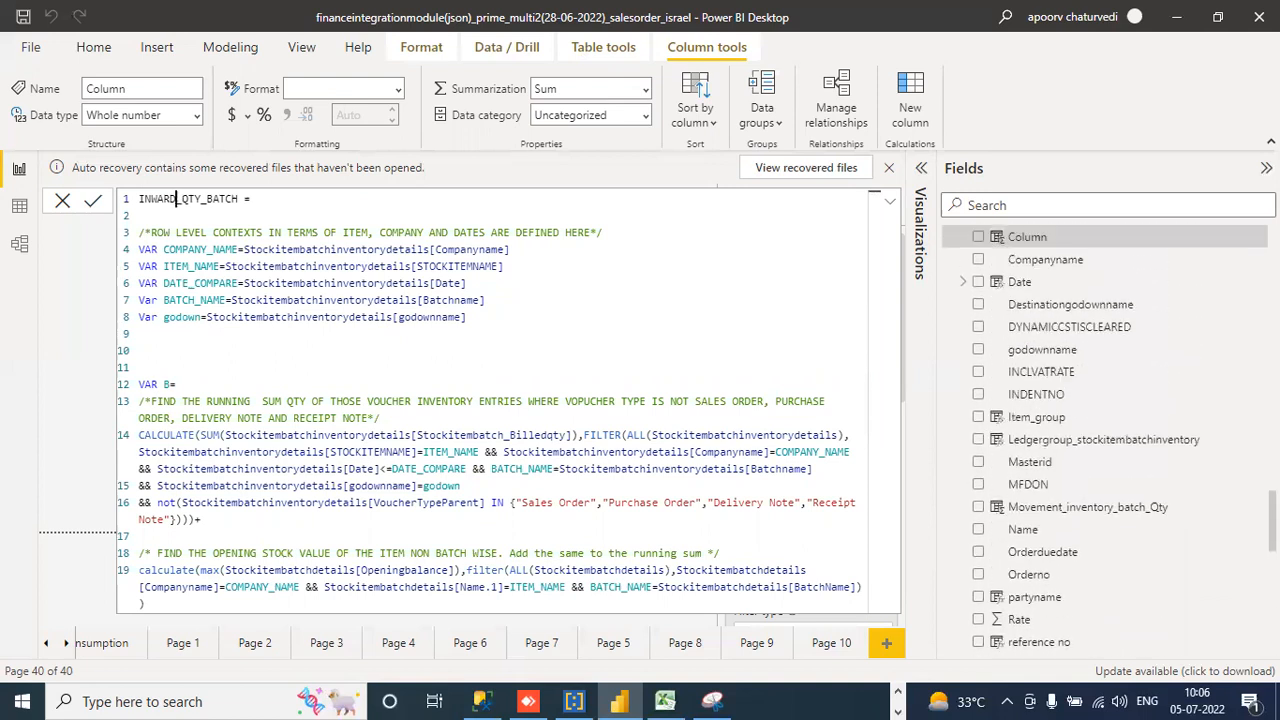
{"action": "scroll", "coordinate": [1100, 400], "scroll_direction": "up", "scroll_amount": 4}
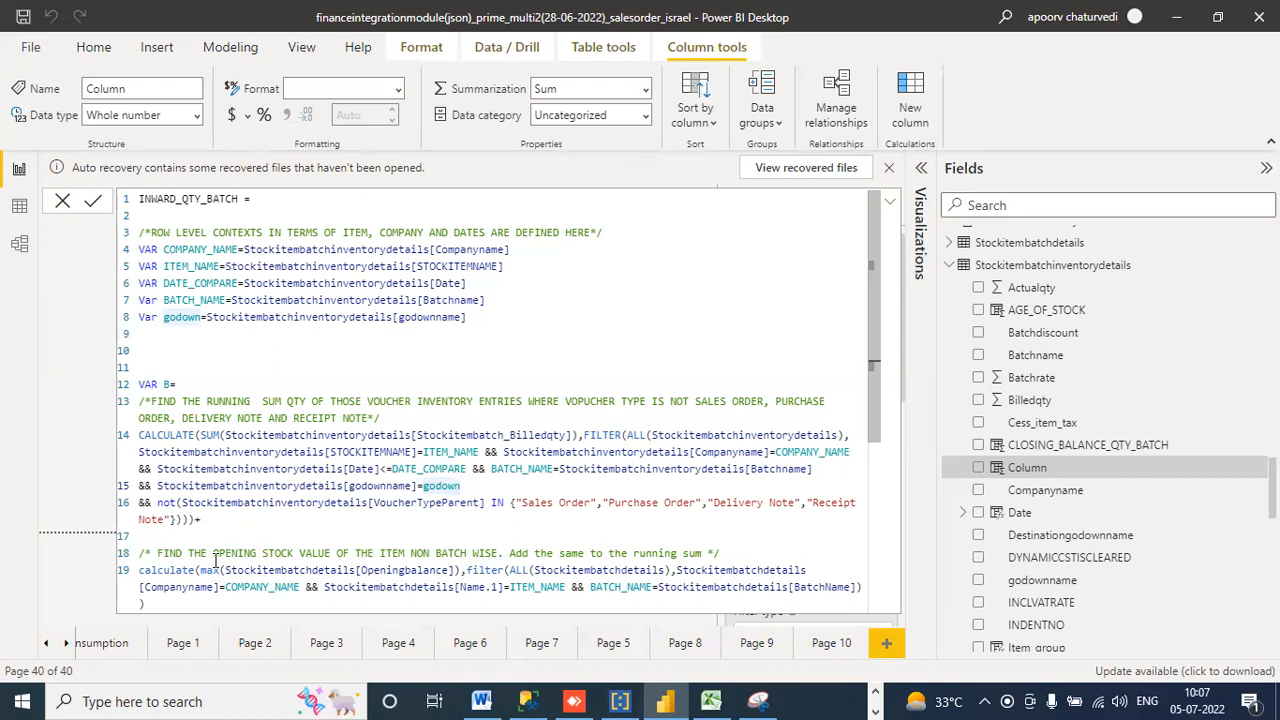
{"action": "left_click", "coordinate": [179, 519]}
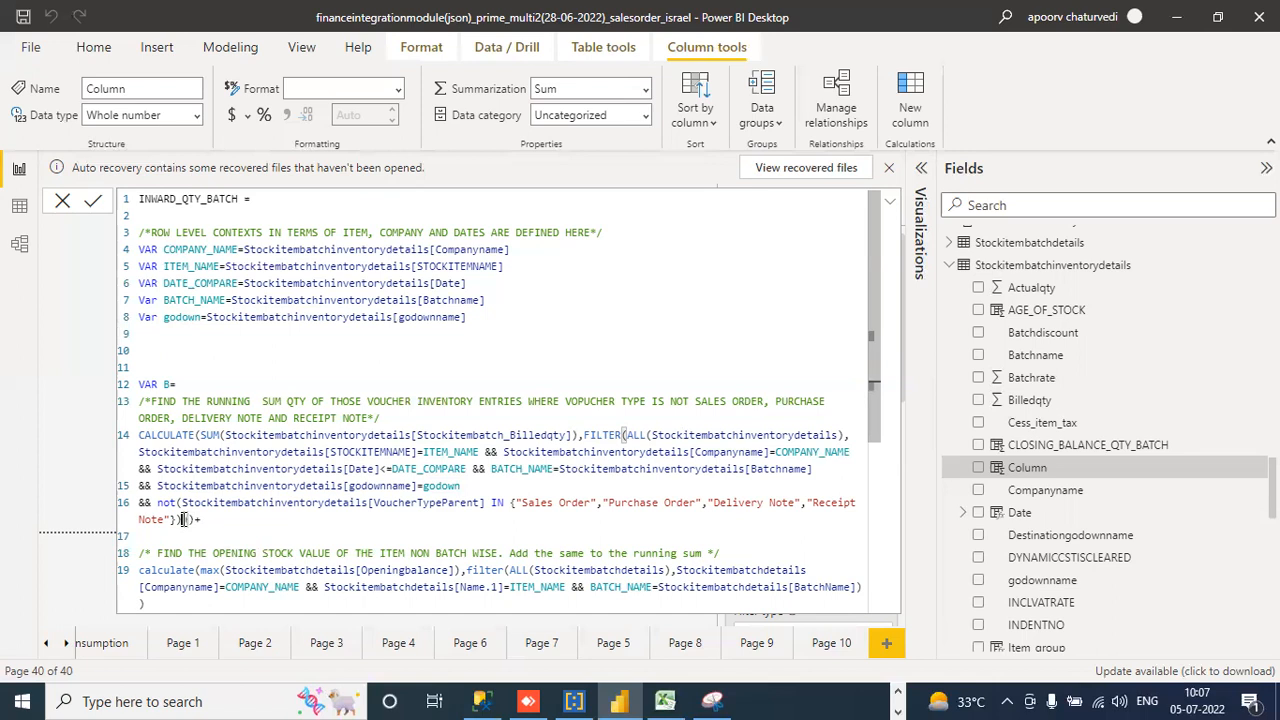
{"action": "left_click", "coordinate": [178, 519]}
{"action": "left_click", "coordinate": [182, 519]}
{"action": "type", "text": "&& ("}
{"action": "left_click", "coordinate": [185, 503]}
{"action": "left_click_drag", "start_coordinate": [203, 503], "coordinate": [181, 519]}
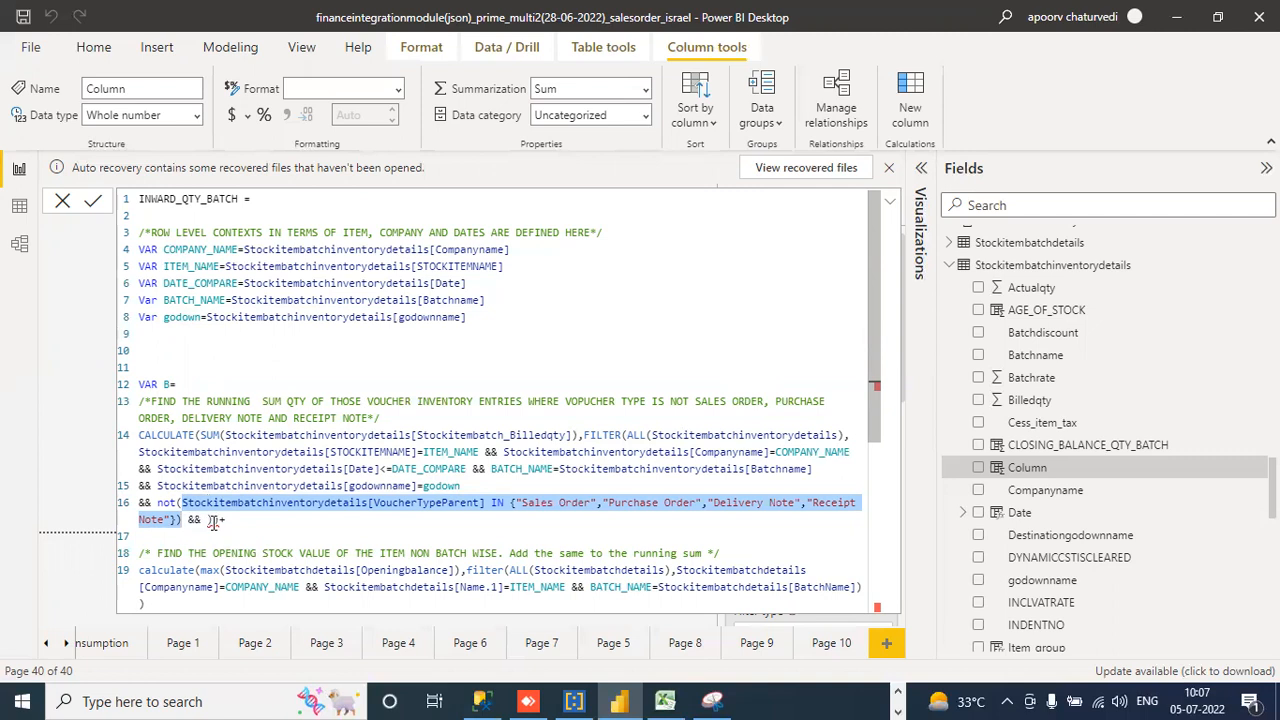
{"action": "double_click", "coordinate": [193, 519]}
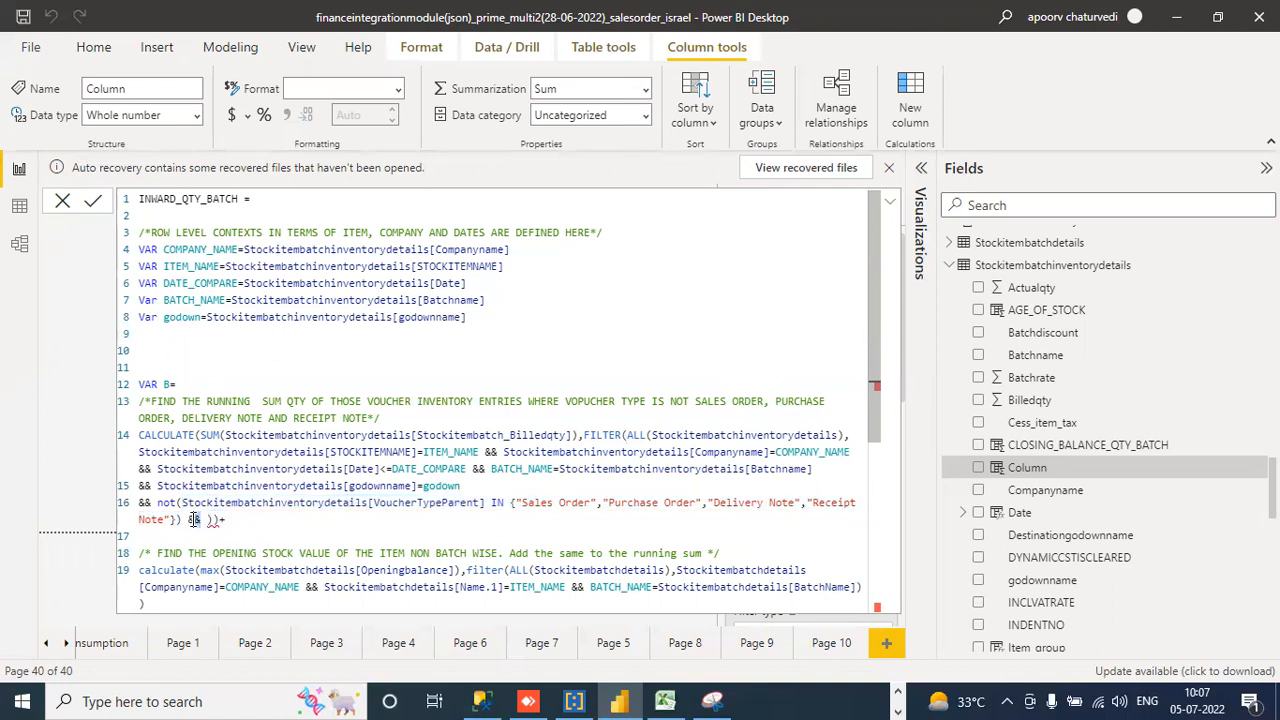
{"action": "key", "text": "Delete"}
{"action": "key", "text": "Delete"}
{"action": "key", "text": "Delete"}
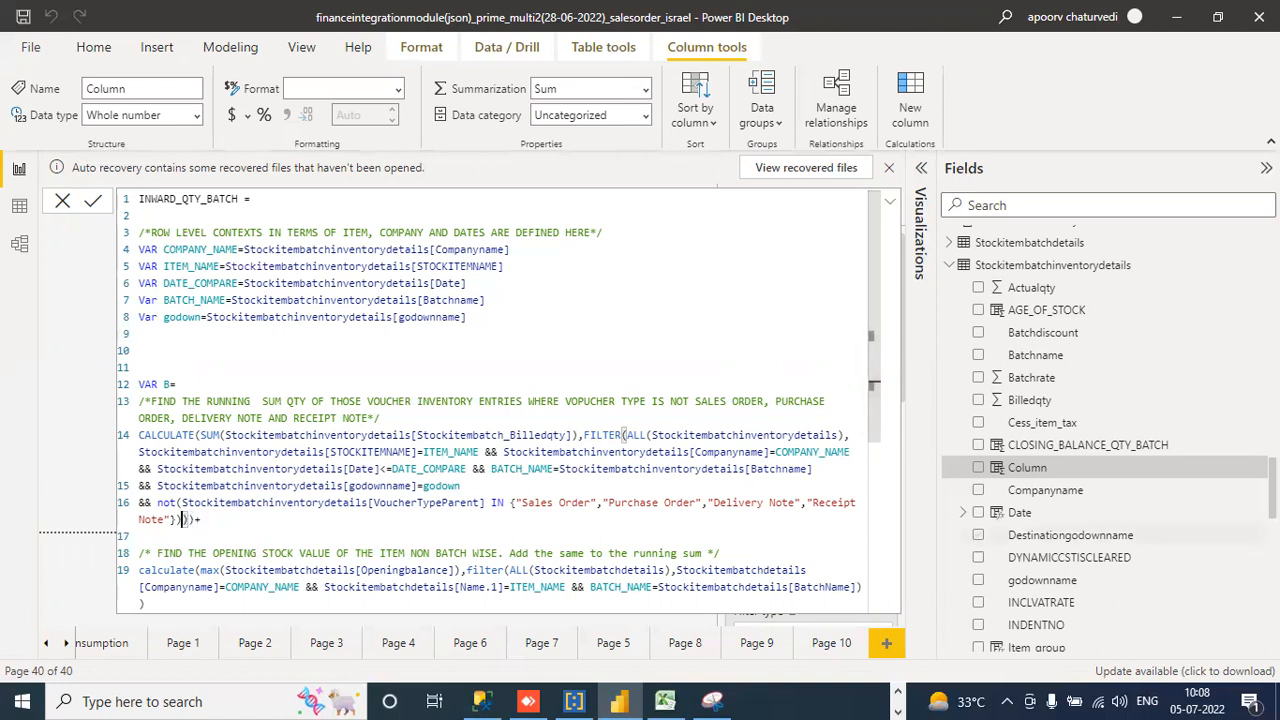
Commit the INWARD_QTY_BATCH column formula and expand the Stockitem_view table.
{"action": "scroll", "coordinate": [1100, 500], "scroll_direction": "up", "scroll_amount": 4}
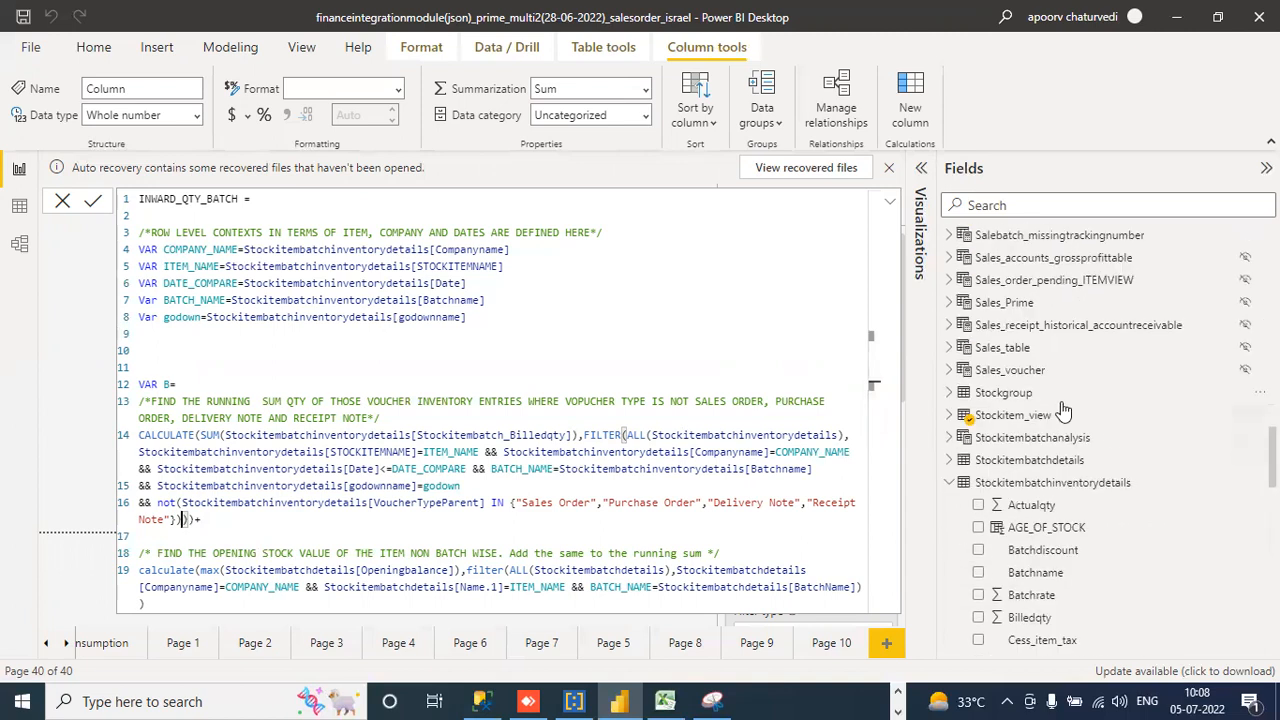
{"action": "left_click", "coordinate": [952, 418]}
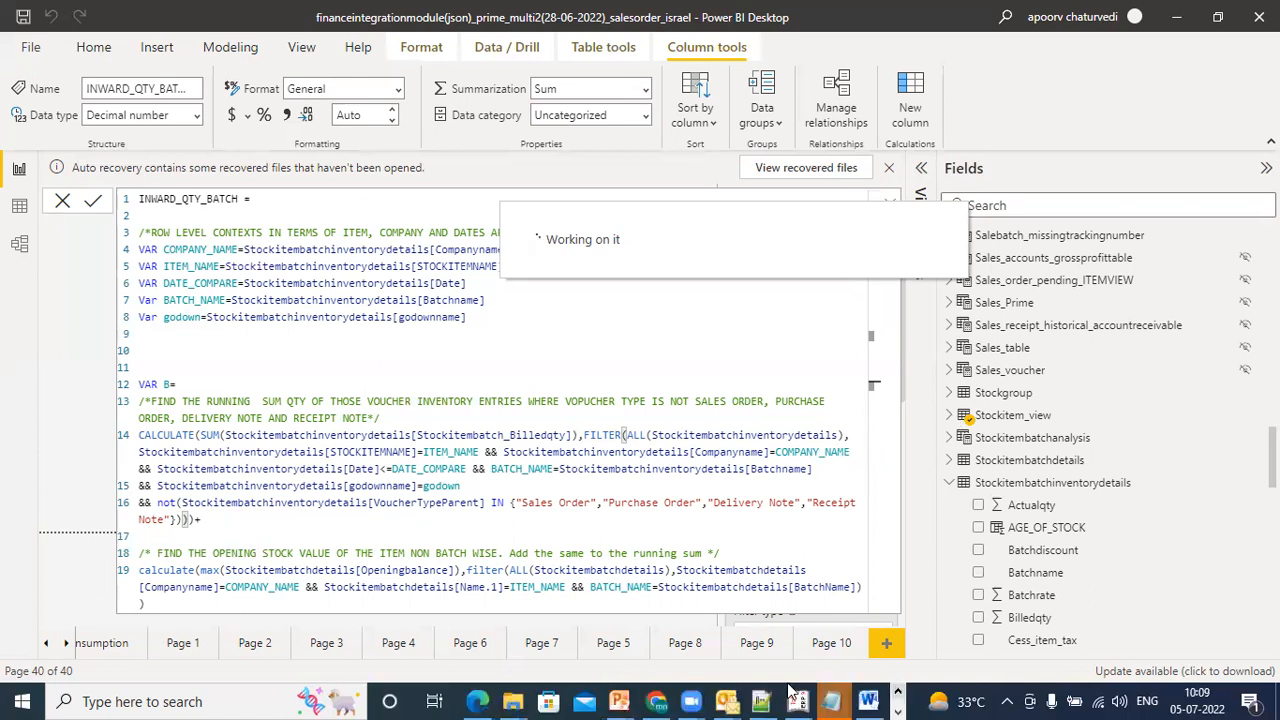
{"action": "left_click", "coordinate": [662, 700]}
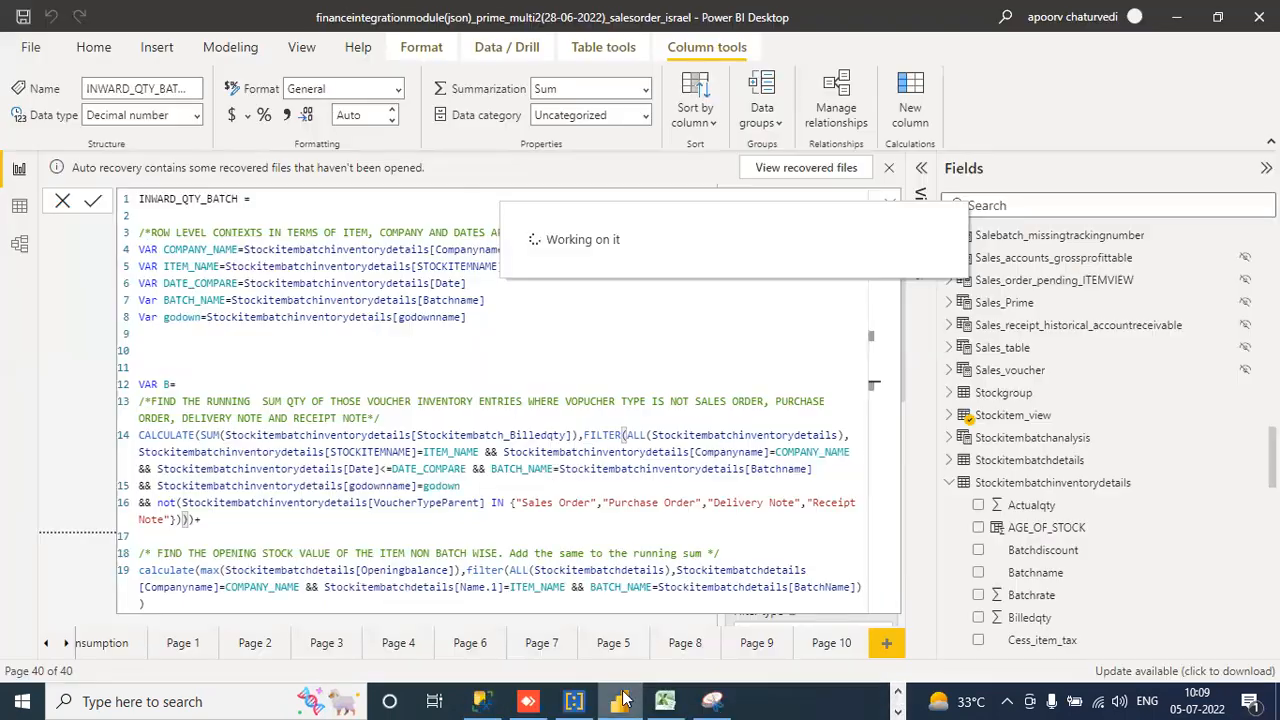
{"action": "left_click", "coordinate": [620, 701]}
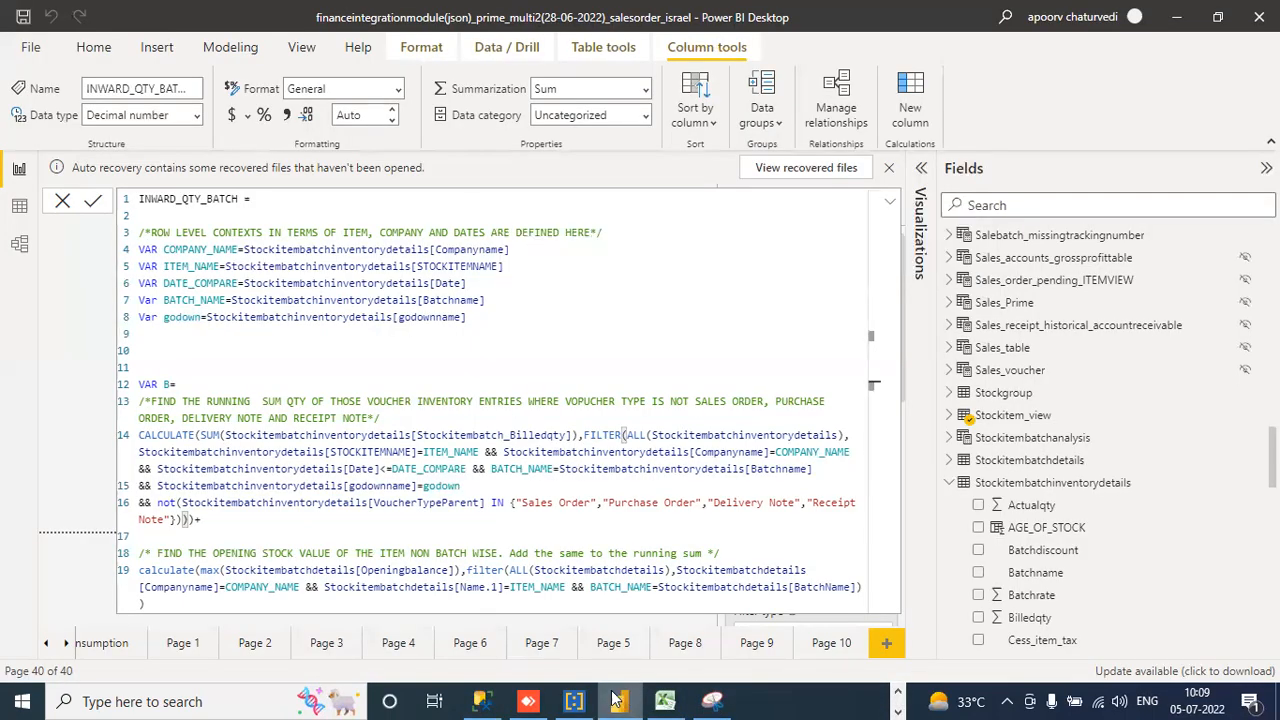
{"action": "left_click", "coordinate": [952, 418]}
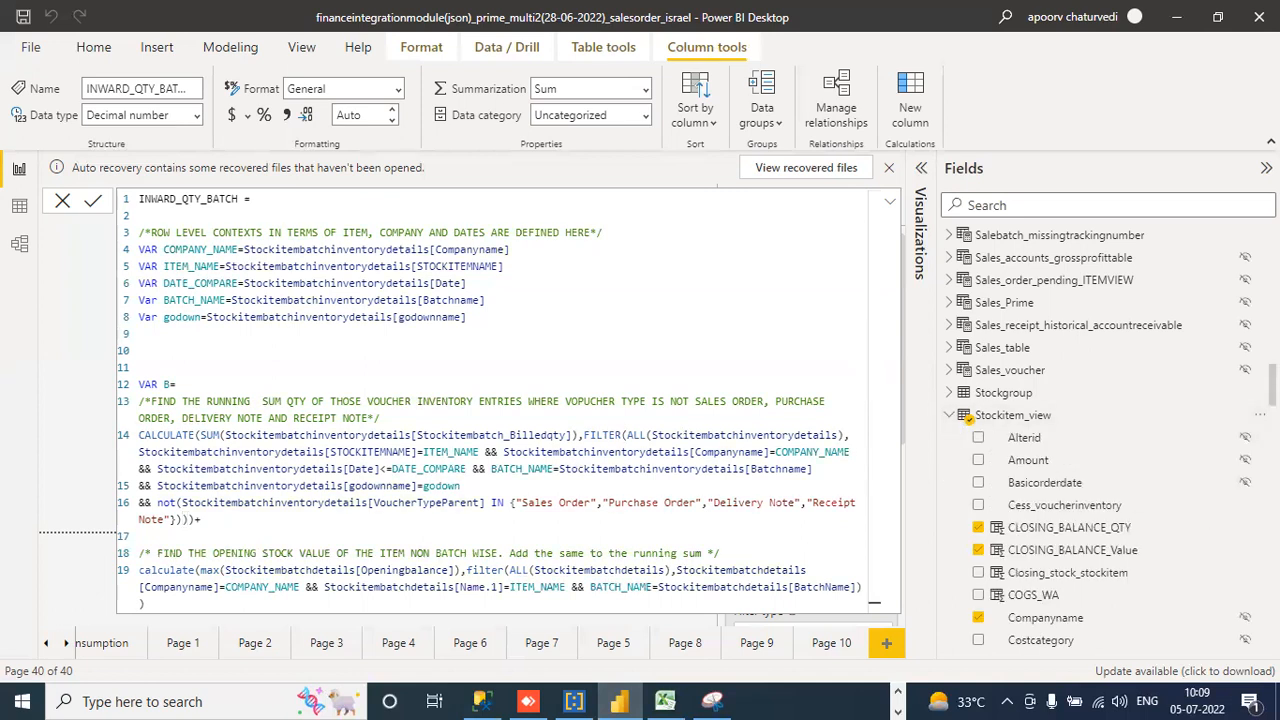
Open the formula of the purchase_inventory measure in the Stockitem_view table for review.
{"action": "scroll", "coordinate": [1100, 440], "scroll_direction": "down", "scroll_amount": 10}
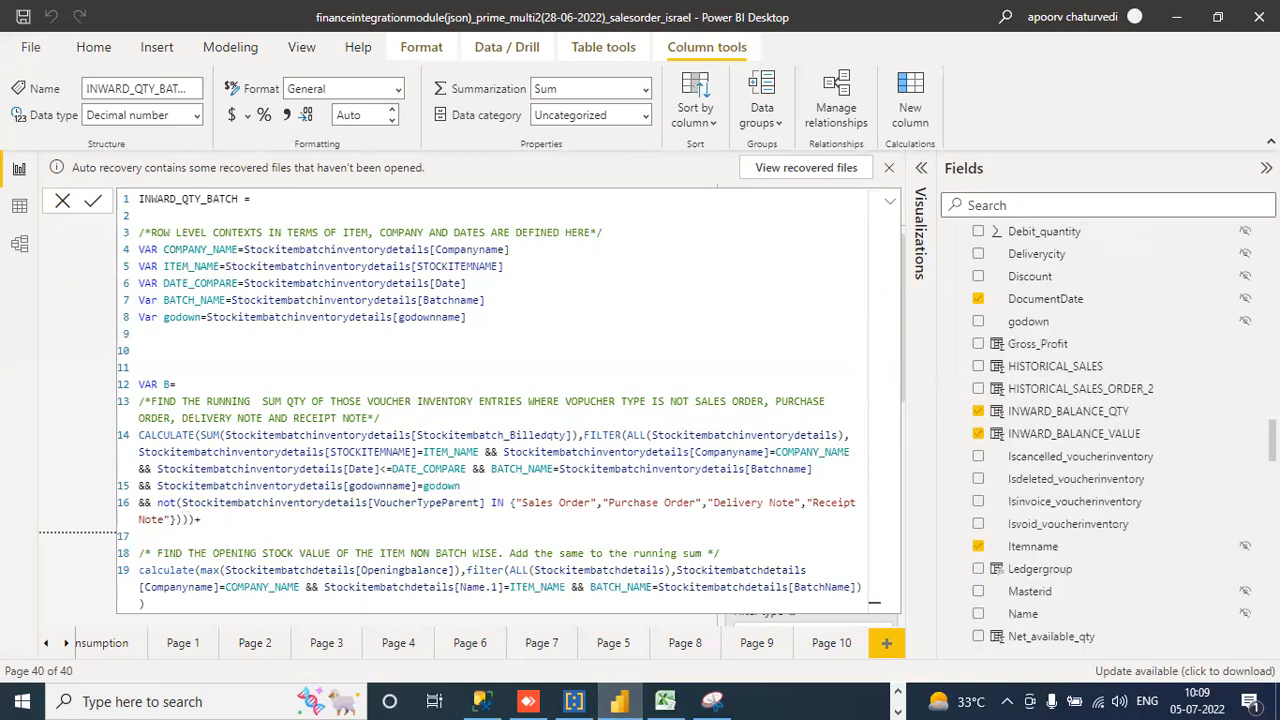
{"action": "scroll", "coordinate": [1100, 440], "scroll_direction": "down", "scroll_amount": 5}
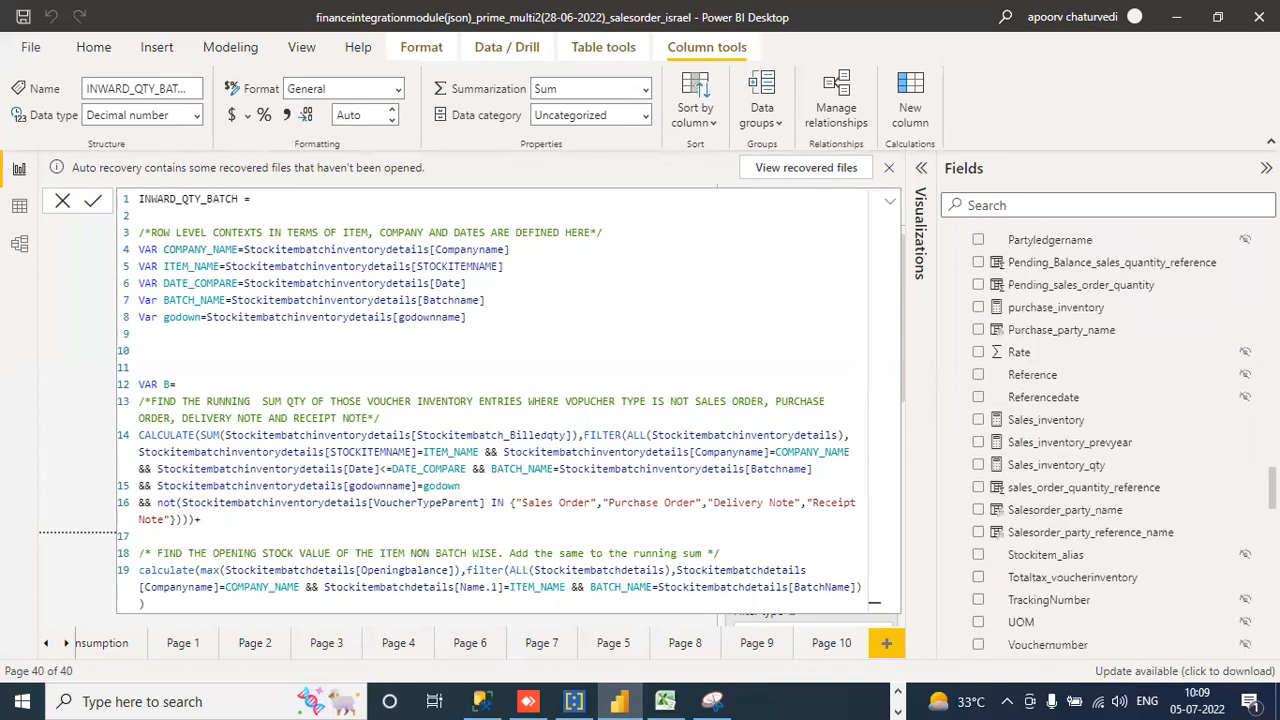
{"action": "scroll", "coordinate": [1100, 440], "scroll_direction": "up", "scroll_amount": 2}
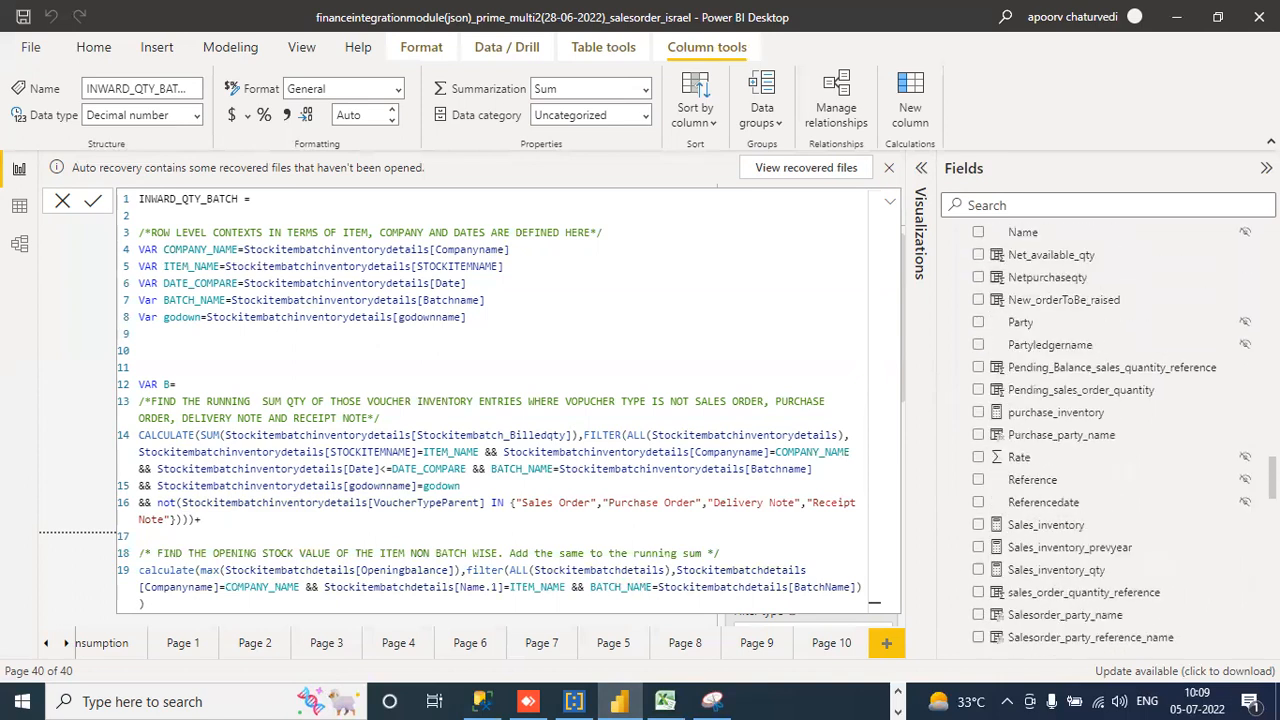
{"action": "left_click", "coordinate": [1088, 418]}
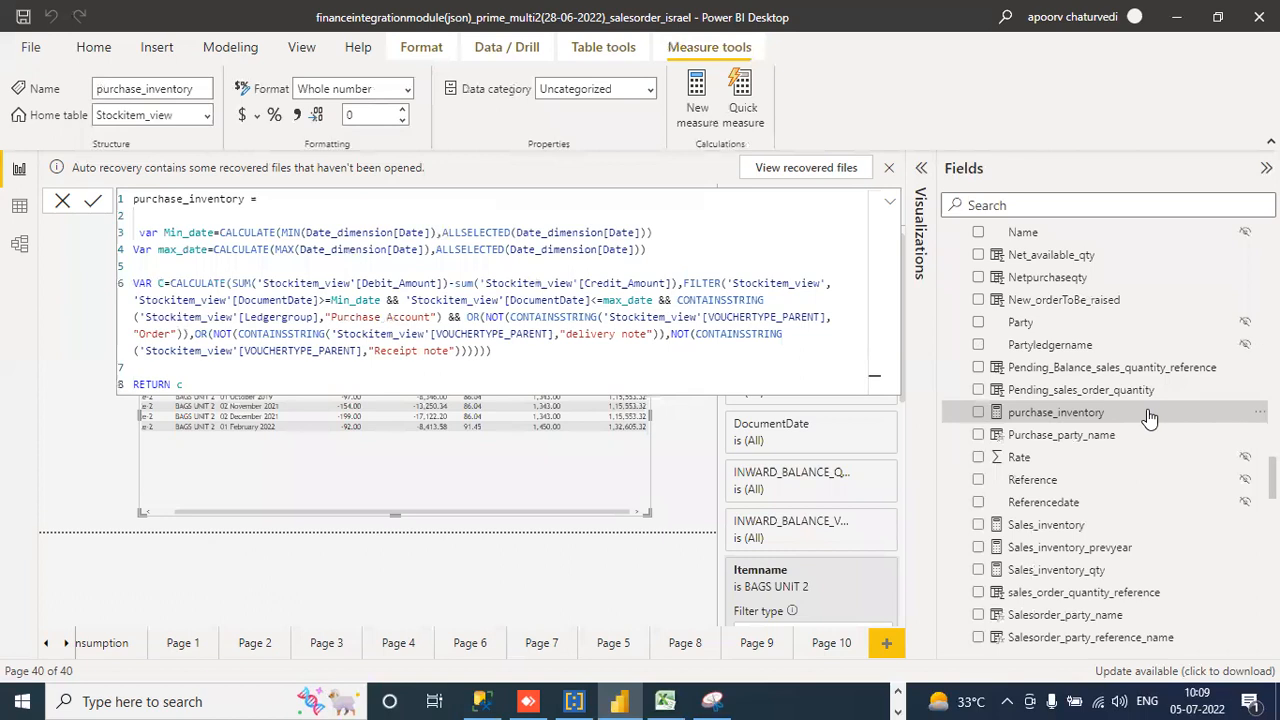
Find the Ledgergroup column in the Stockitem_view table, open its formula and select all of it for copying.
{"action": "scroll", "coordinate": [1100, 420], "scroll_direction": "up", "scroll_amount": 5}
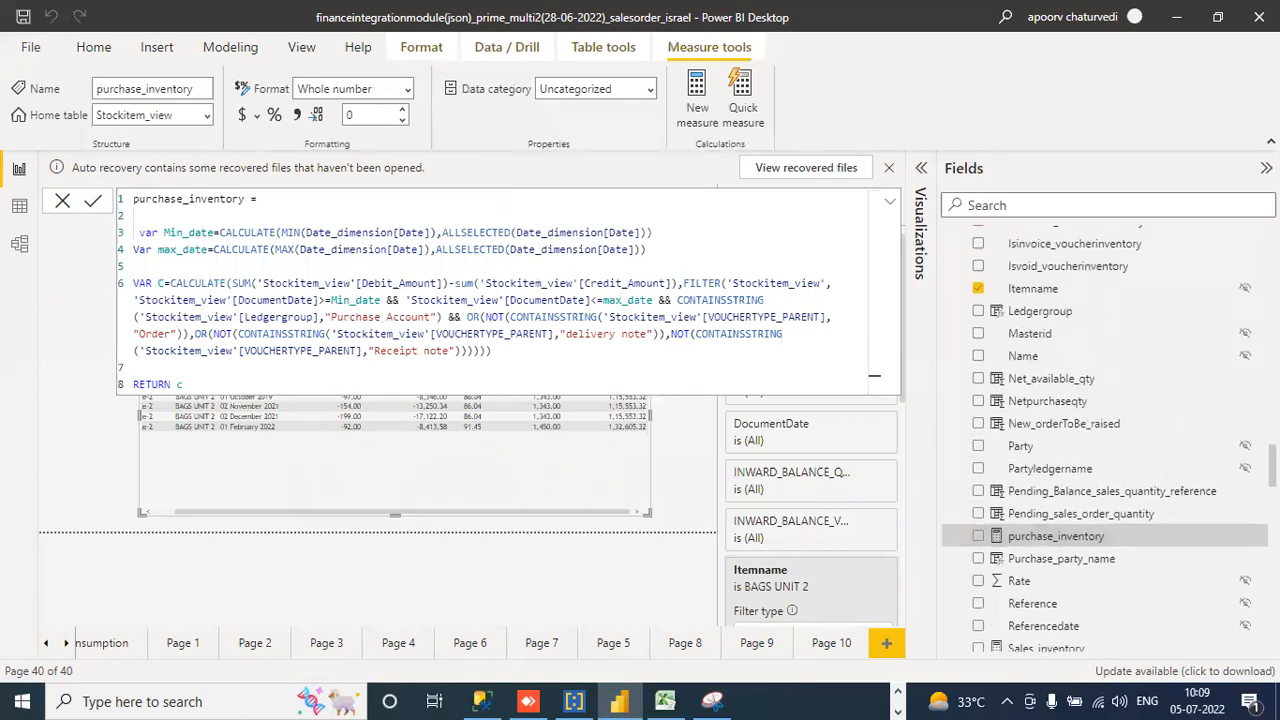
{"action": "scroll", "coordinate": [1100, 420], "scroll_direction": "up", "scroll_amount": 3}
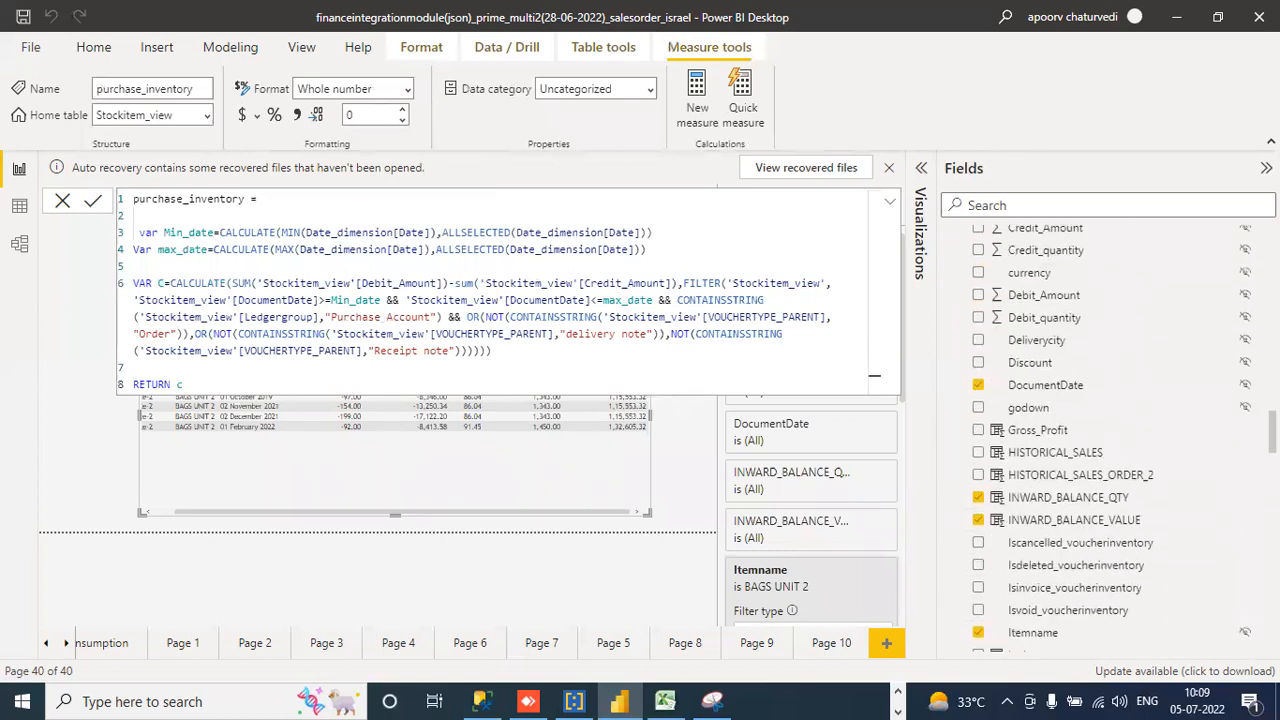
{"action": "scroll", "coordinate": [1100, 440], "scroll_direction": "up", "scroll_amount": 5}
{"action": "scroll", "coordinate": [1100, 440], "scroll_direction": "down", "scroll_amount": 8}
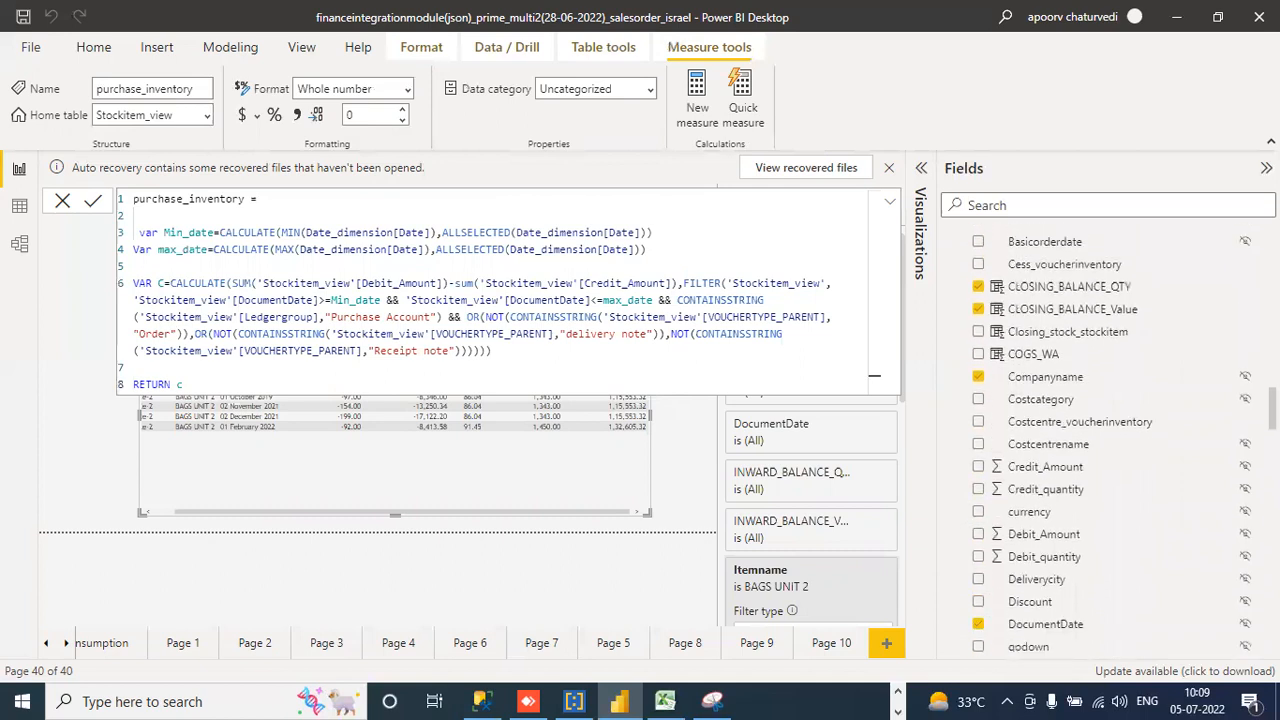
{"action": "scroll", "coordinate": [1100, 440], "scroll_direction": "down", "scroll_amount": 5}
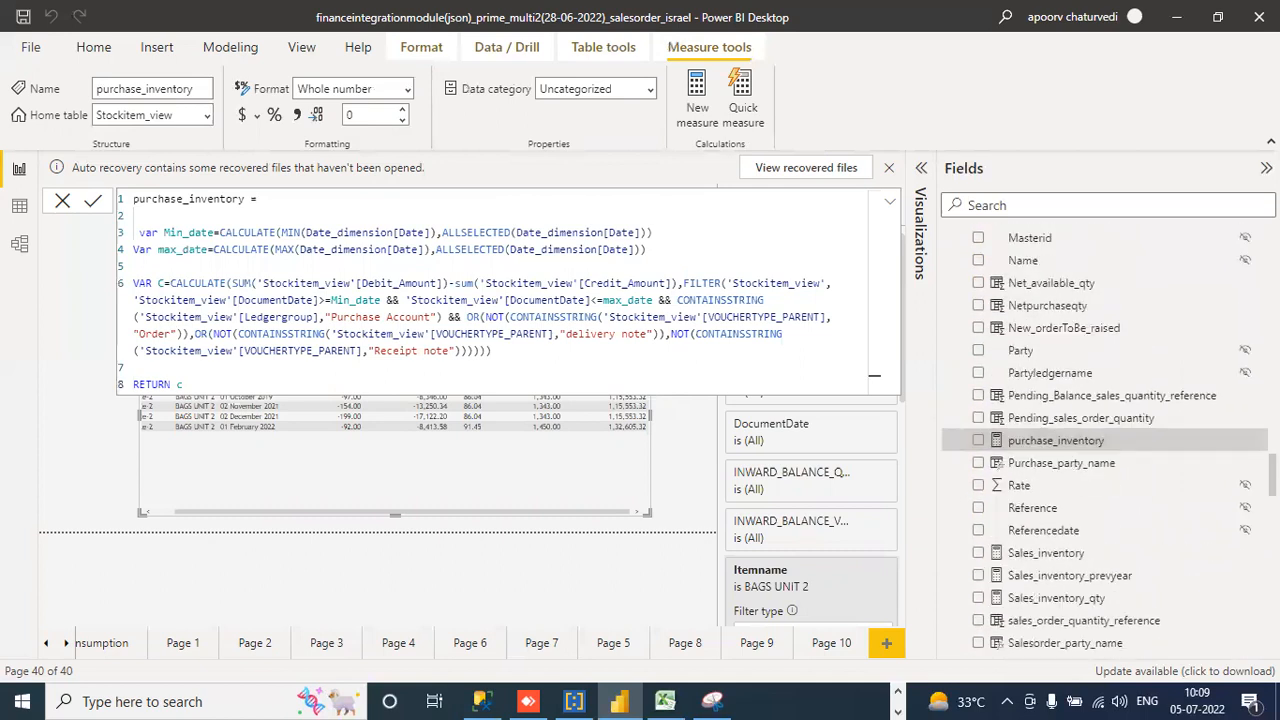
{"action": "scroll", "coordinate": [1100, 440], "scroll_direction": "up", "scroll_amount": 6}
{"action": "scroll", "coordinate": [1100, 440], "scroll_direction": "up", "scroll_amount": 2}
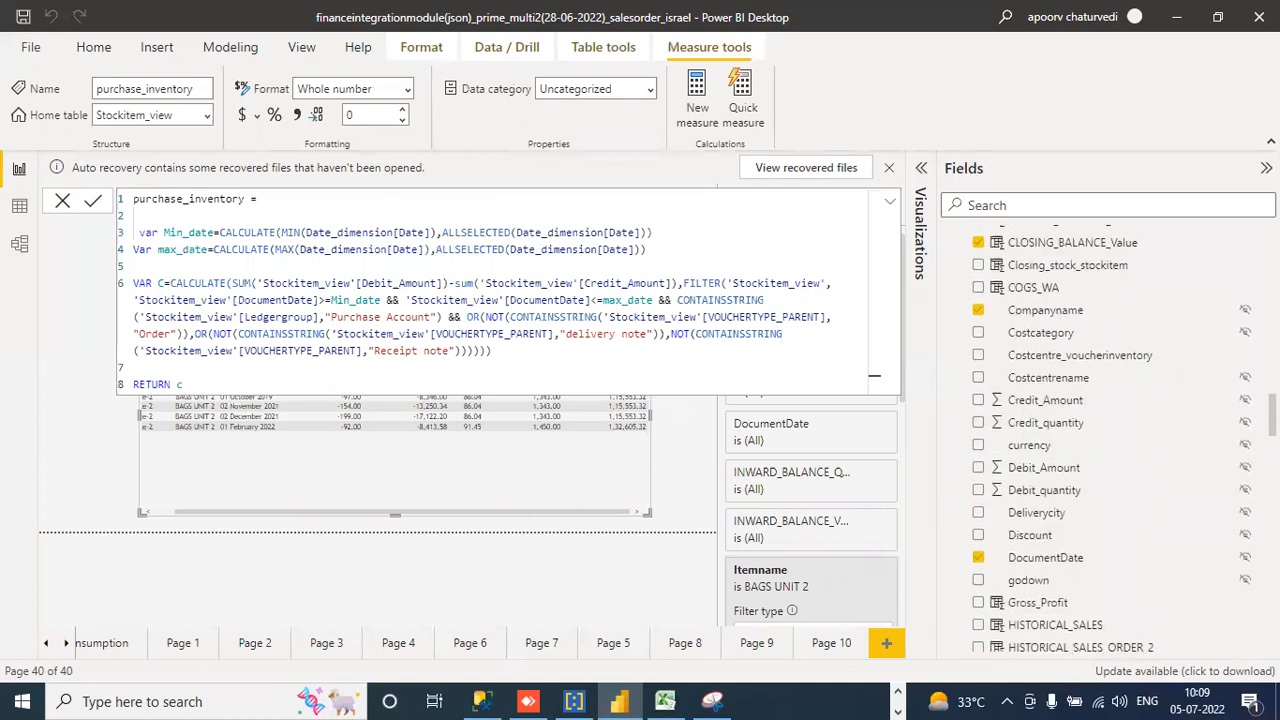
{"action": "scroll", "coordinate": [1100, 440], "scroll_direction": "down", "scroll_amount": 7}
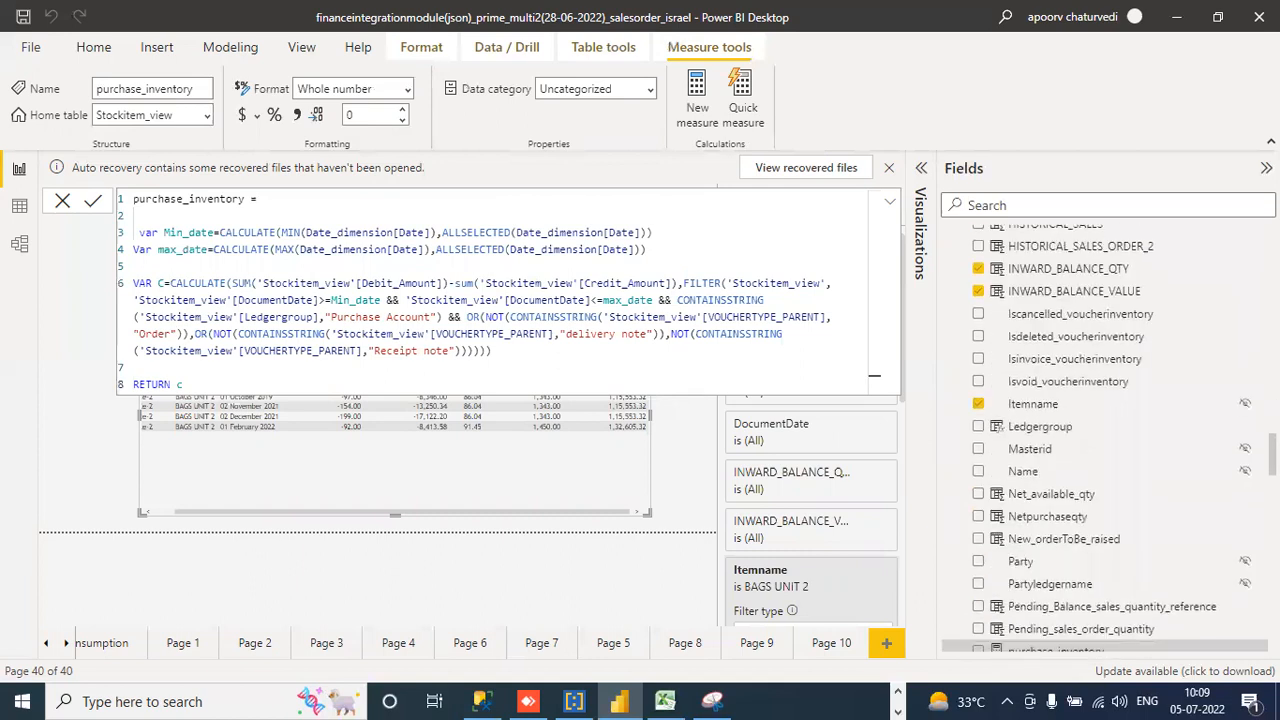
{"action": "left_click", "coordinate": [1063, 430]}
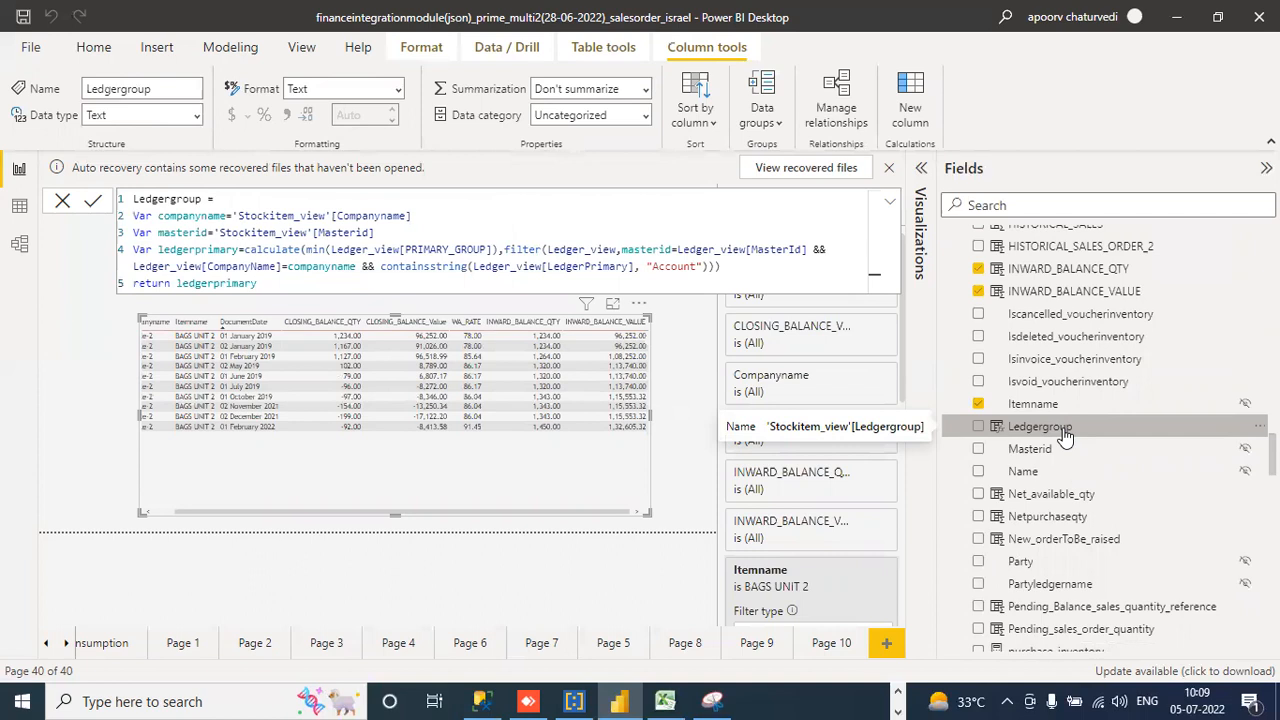
{"action": "key", "text": "ctrl+a"}
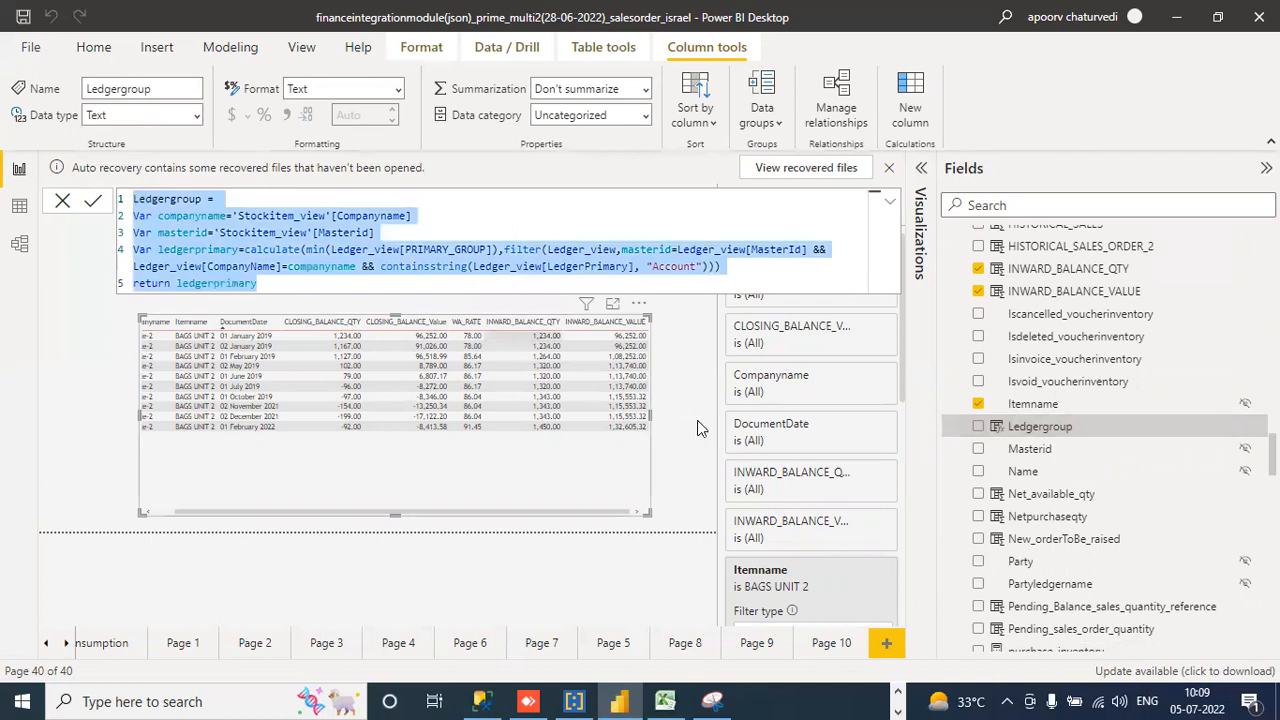
Create a new column in the Stockitembatchinventorydetails table and paste the copied Ledgergroup formula into it.
{"action": "scroll", "coordinate": [1100, 440], "scroll_direction": "down", "scroll_amount": 1}
{"action": "scroll", "coordinate": [1100, 440], "scroll_direction": "down", "scroll_amount": 15}
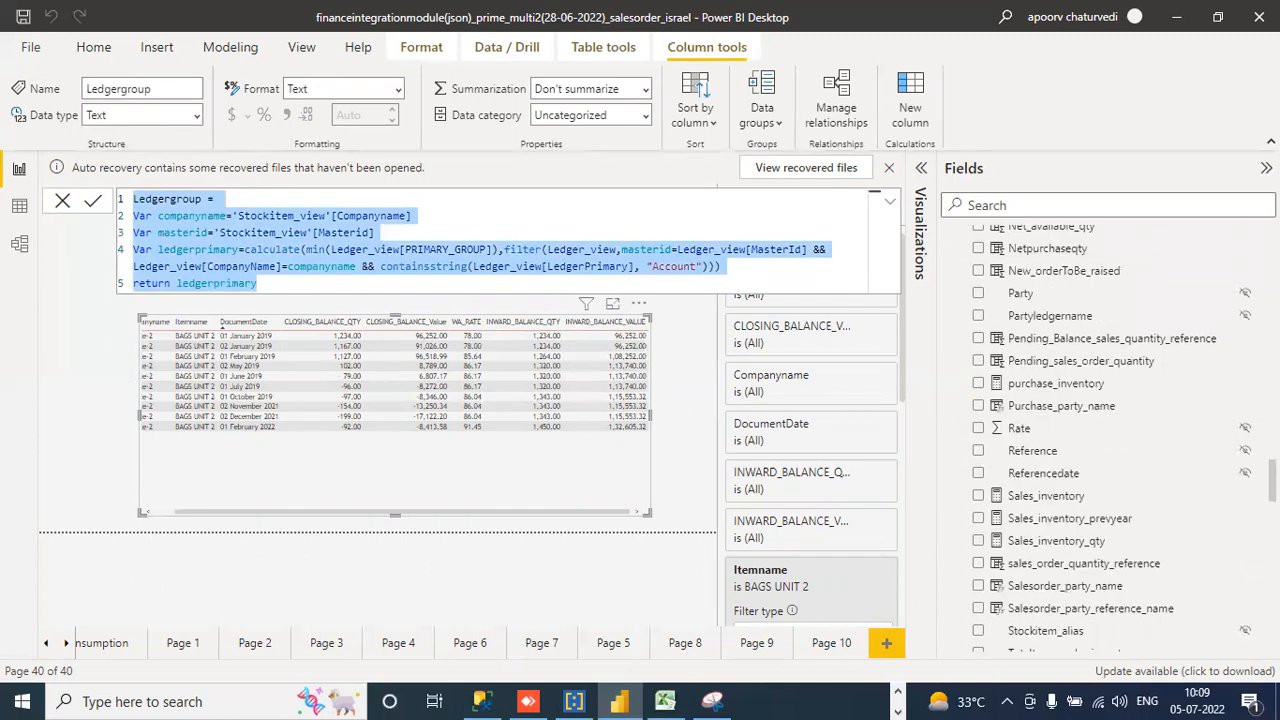
{"action": "scroll", "coordinate": [1087, 380], "scroll_direction": "down", "scroll_amount": 4}
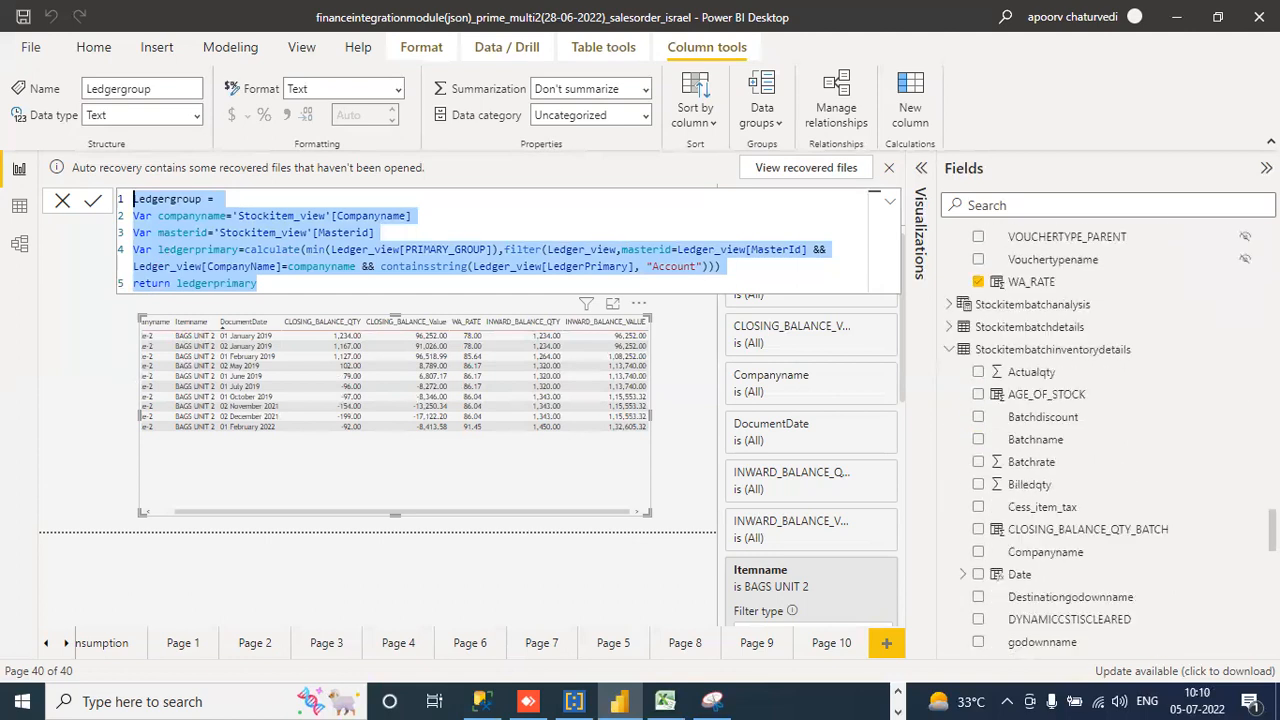
{"action": "left_click", "coordinate": [1084, 353]}
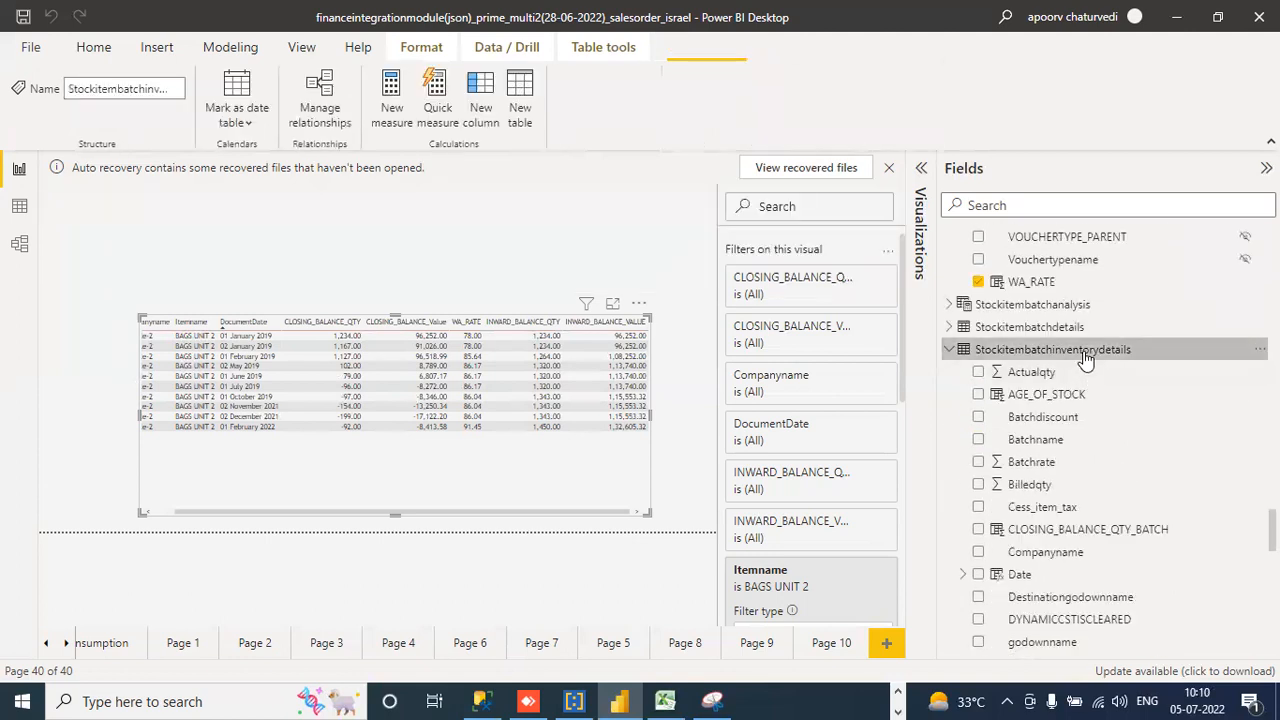
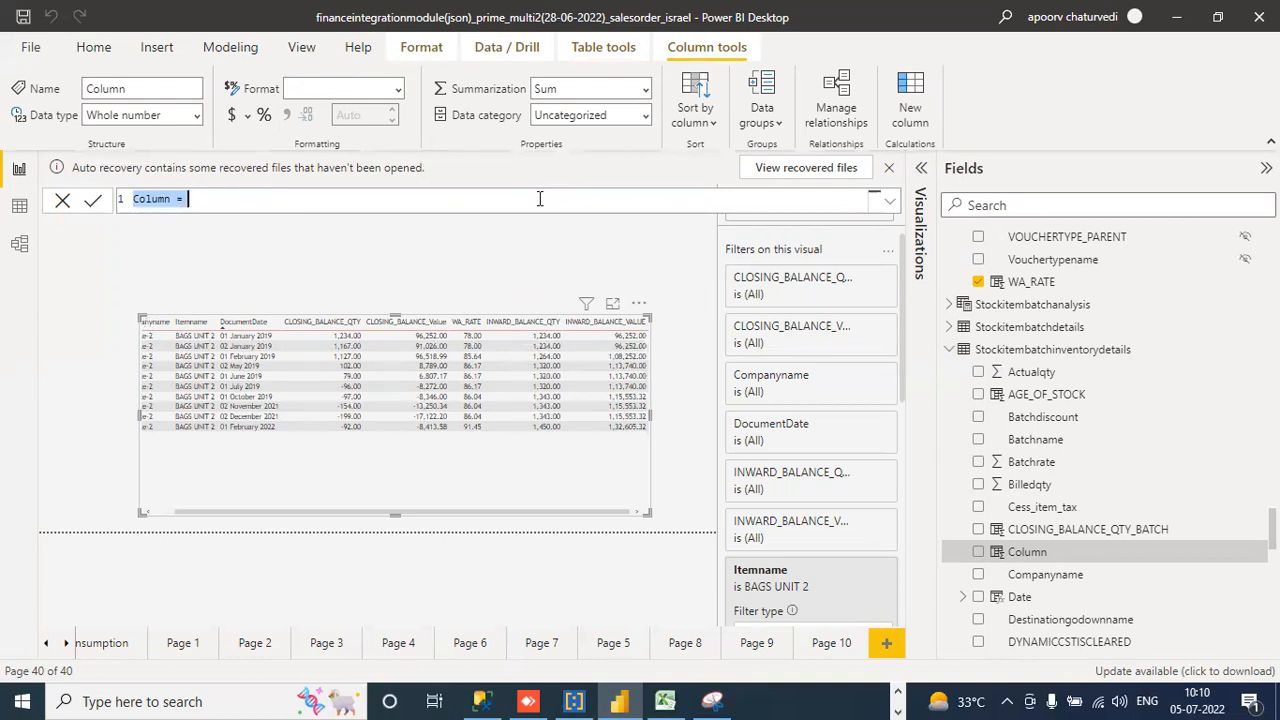
{"action": "type", "text": "Ledgergroup = Var companyname='Stockitem_view'[Companyname] Var masterid='Stockitem_view'[Masterid] Var ledgerprimary=calculate(min(Ledger_view[PRIMARY_GROUP]),filter(Ledger_view,masterid=Ledger_view[MasterId] && Ledger_view[CompanyName]=companyname && containsstring(Ledger_view[LedgerPrimary], \"Account\"))) return ledgerprimary"}
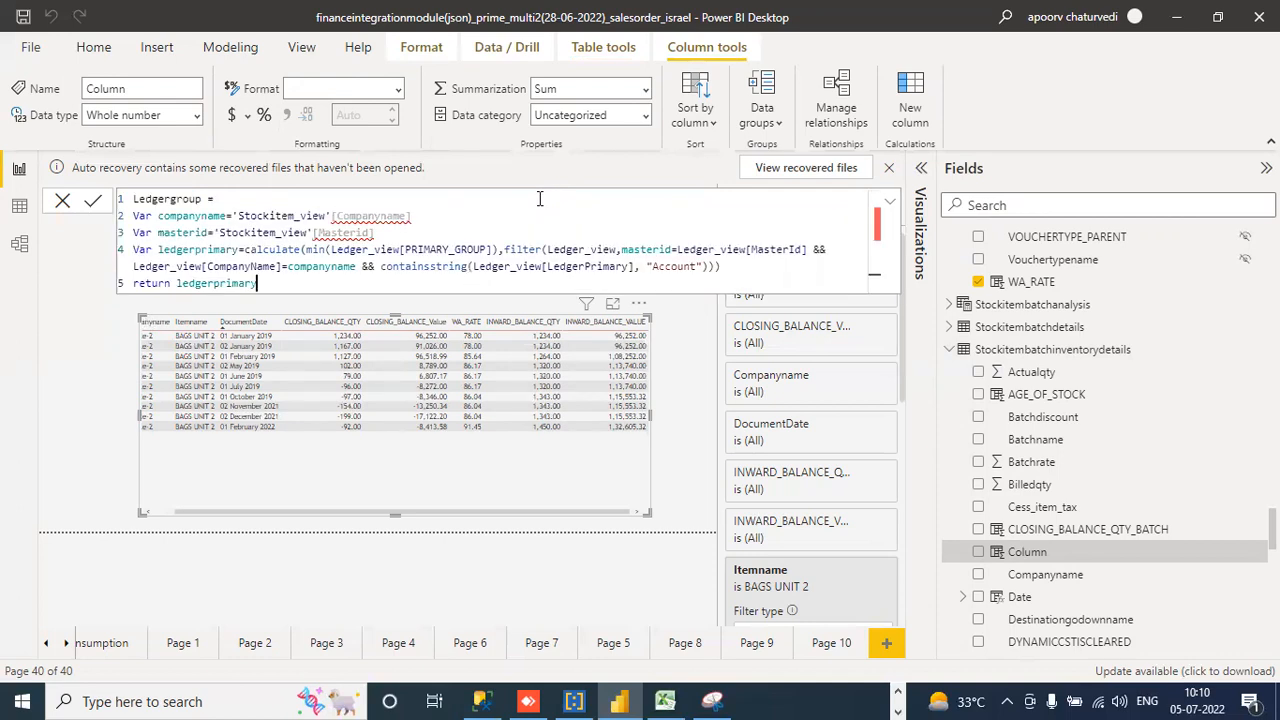
Replace the companyname variable's reference with Stockitembatchinventorydetails[Companyname].
{"action": "left_click_drag", "start_coordinate": [412, 216], "coordinate": [235, 215]}
{"action": "key", "text": "BackSpace"}
{"action": "type", "text": "STOCK"}
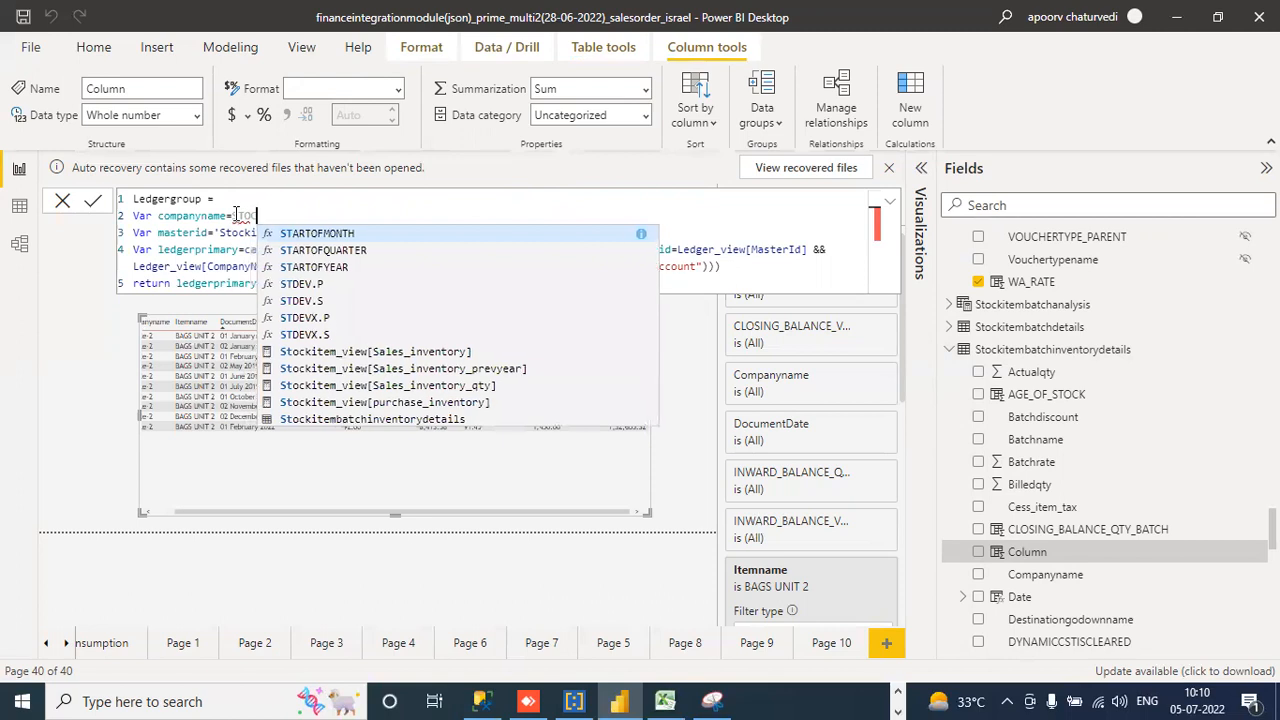
{"action": "left_click_drag", "start_coordinate": [660, 262], "coordinate": [660, 277]}
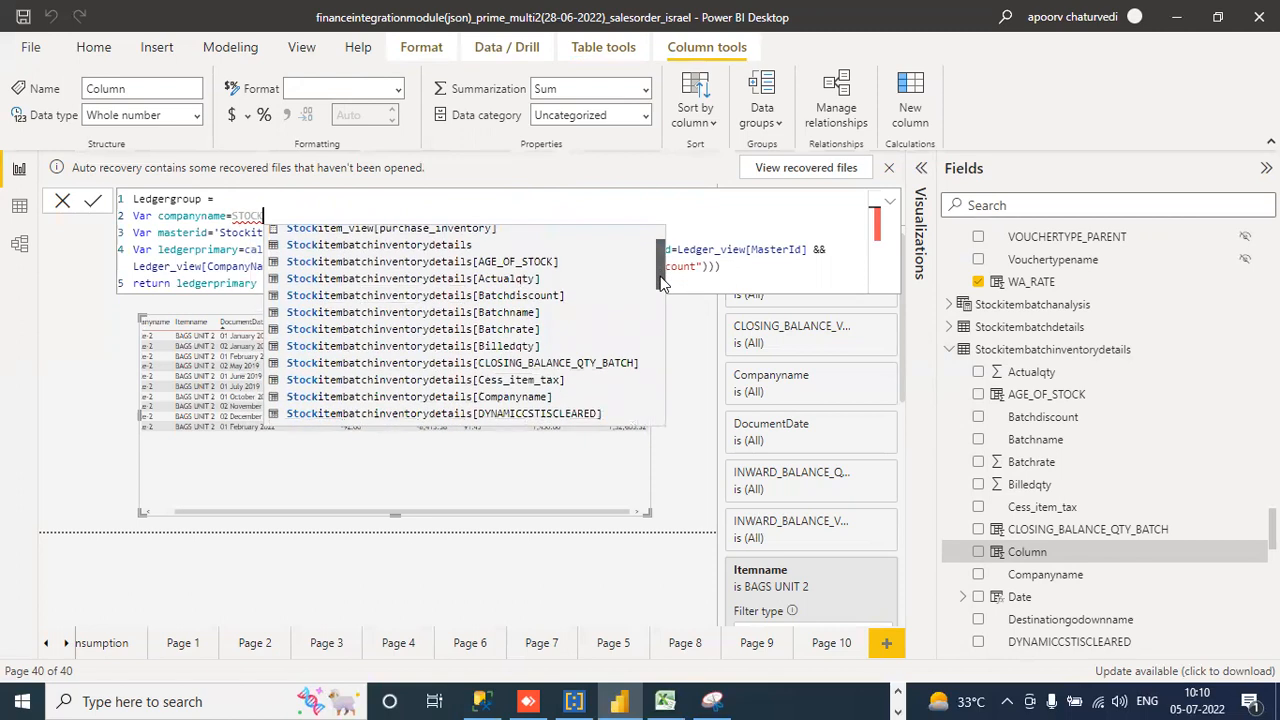
{"action": "left_click", "coordinate": [519, 397]}
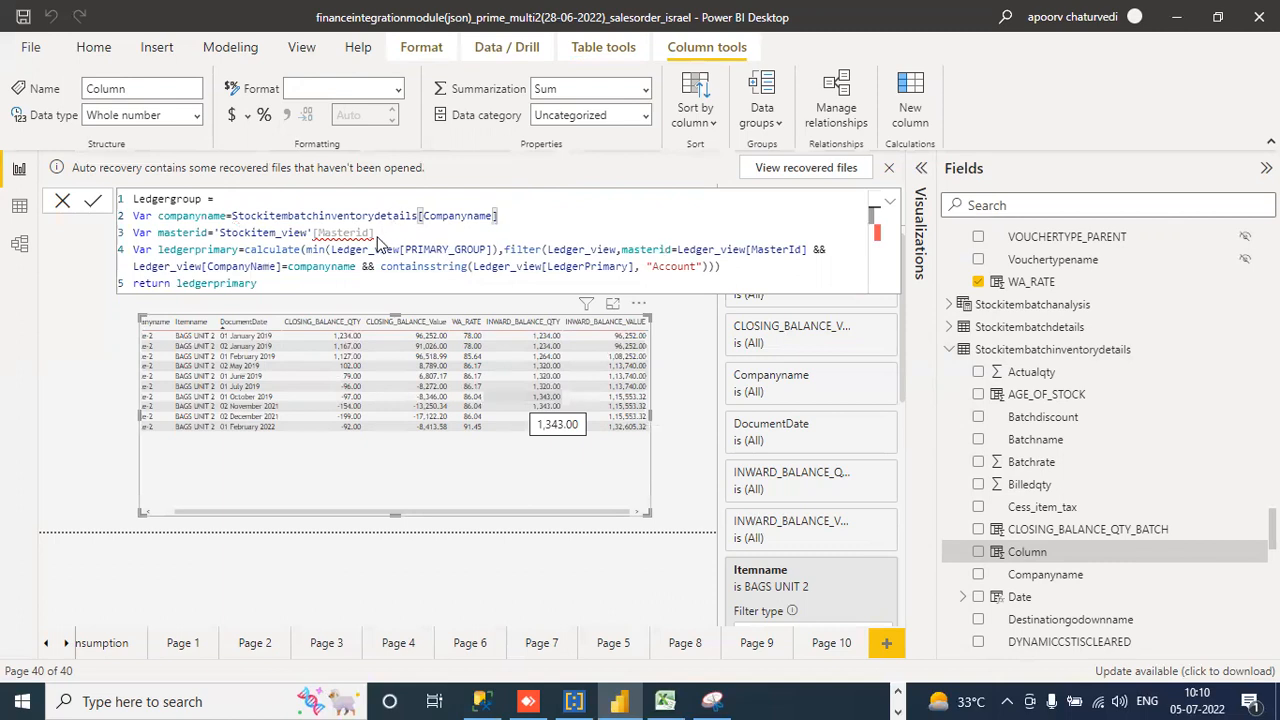
Replace the masterid variable's reference with Stockitembatchinventorydetails[Masterid].
{"action": "left_click_drag", "start_coordinate": [376, 233], "coordinate": [214, 234]}
{"action": "key", "text": "BackSpace"}
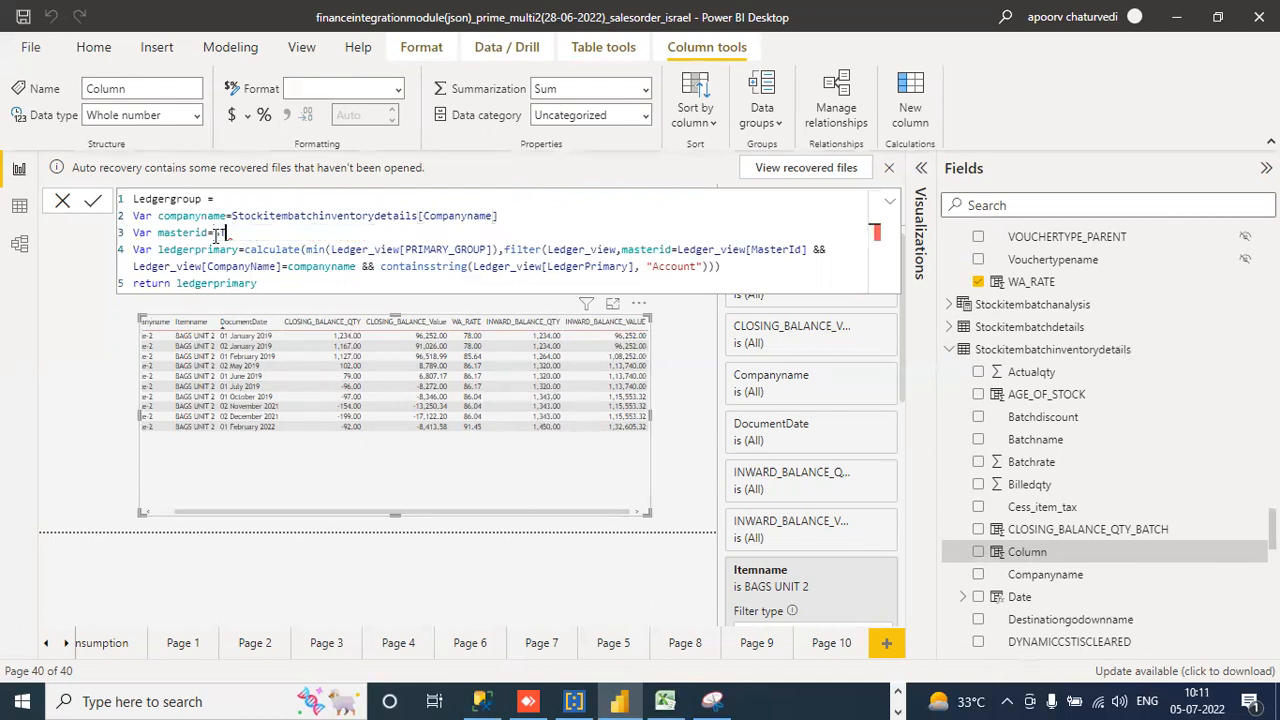
{"action": "type", "text": "STOCK"}
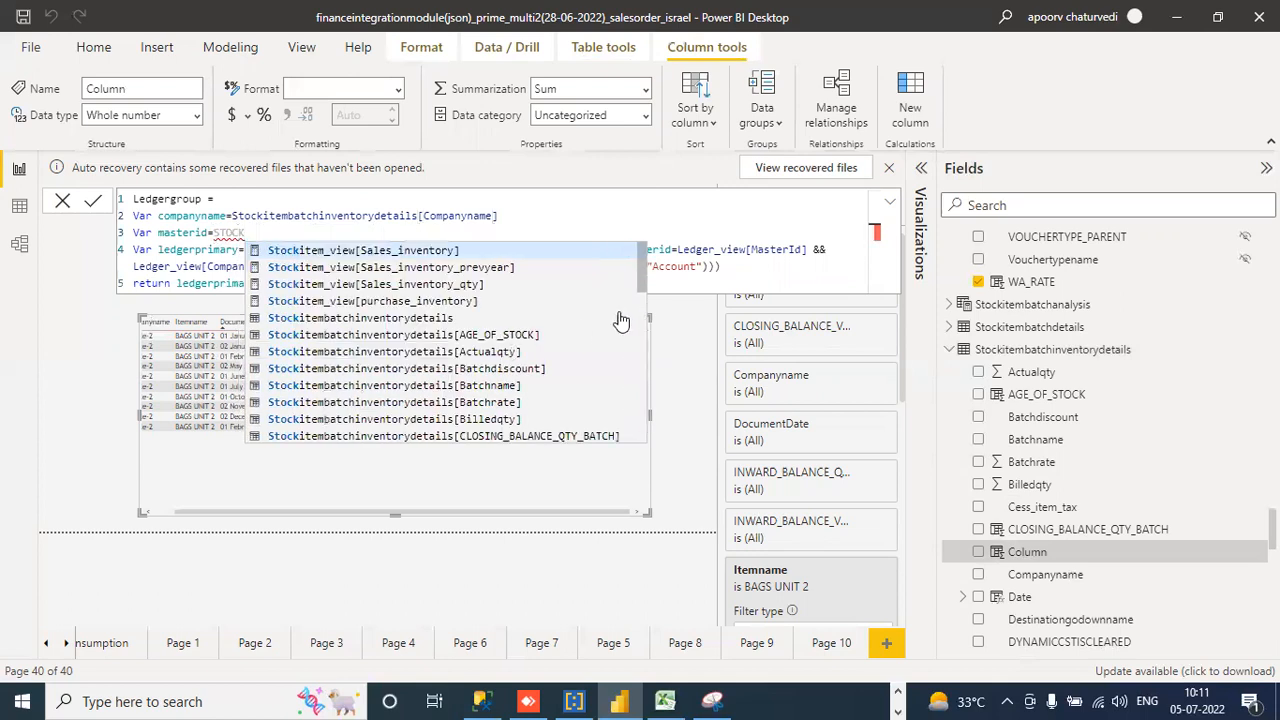
{"action": "left_click_drag", "start_coordinate": [639, 276], "coordinate": [641, 349]}
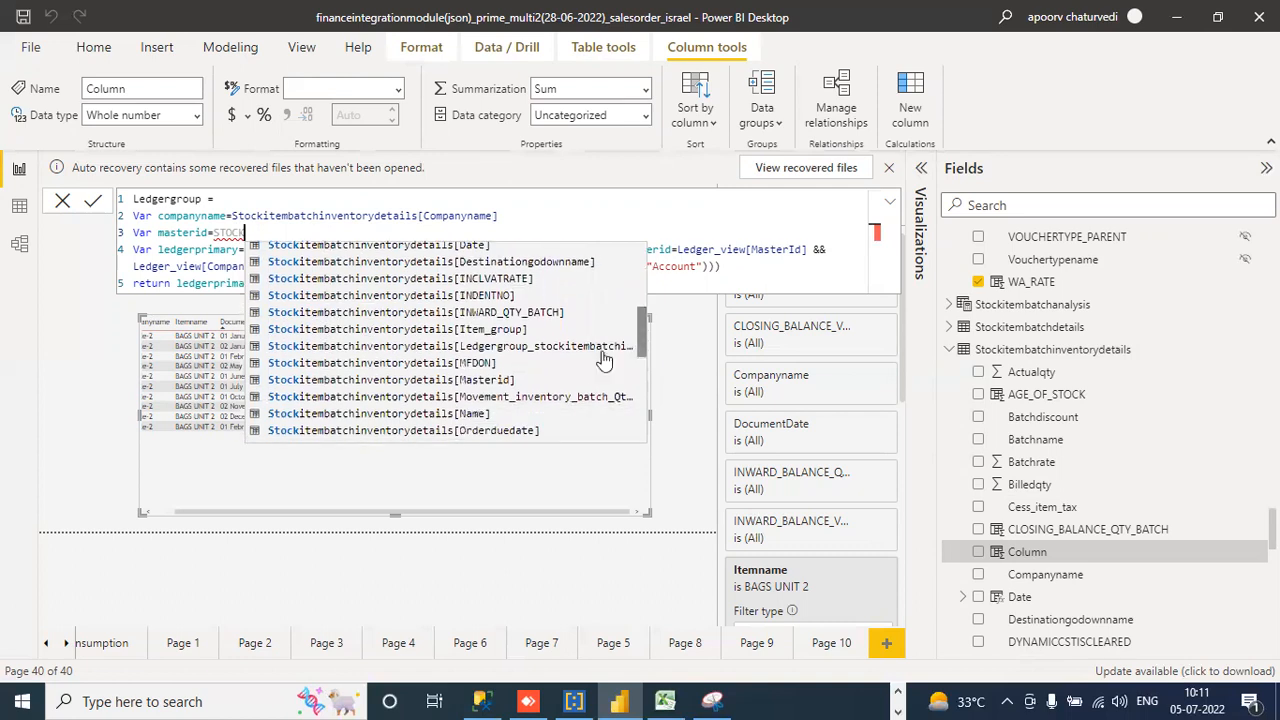
{"action": "left_click", "coordinate": [446, 380]}
{"action": "left_click", "coordinate": [440, 283]}
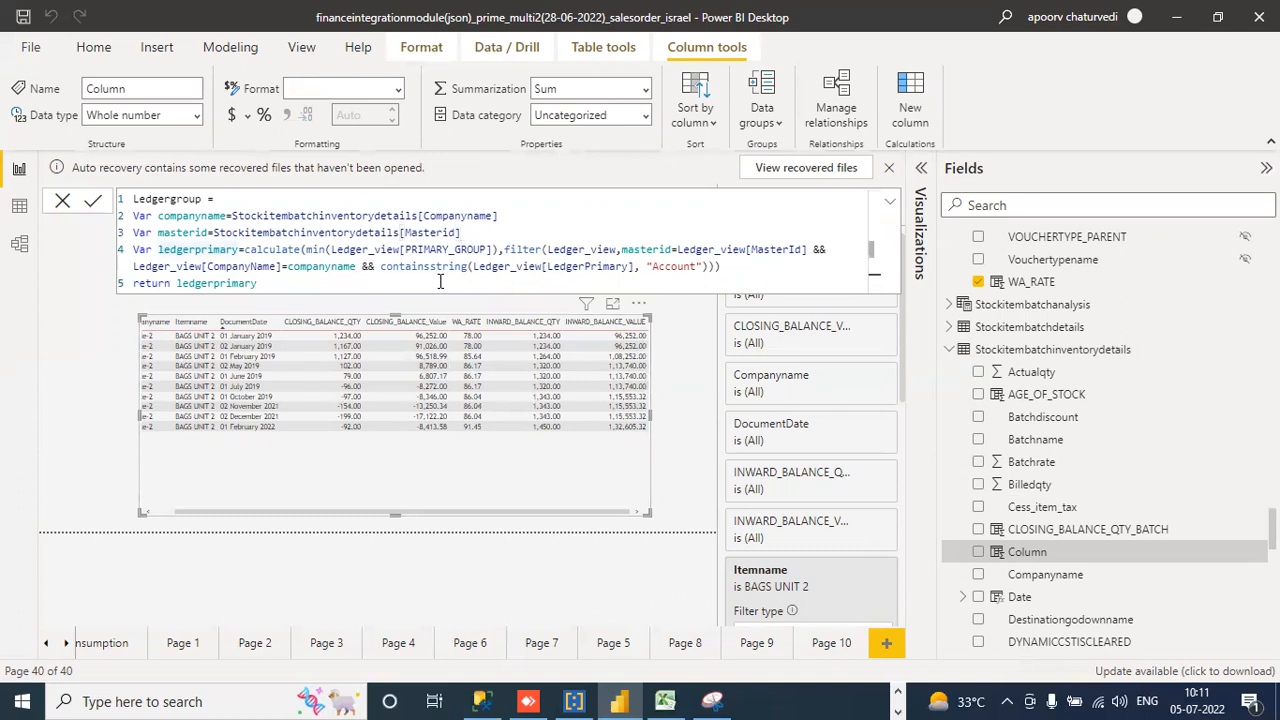
Rename the new column in the formula to Ledgergroup_BATCH and commit it.
{"action": "left_click", "coordinate": [205, 197]}
{"action": "type", "text": "_BATCH"}
{"action": "key", "text": "Return"}
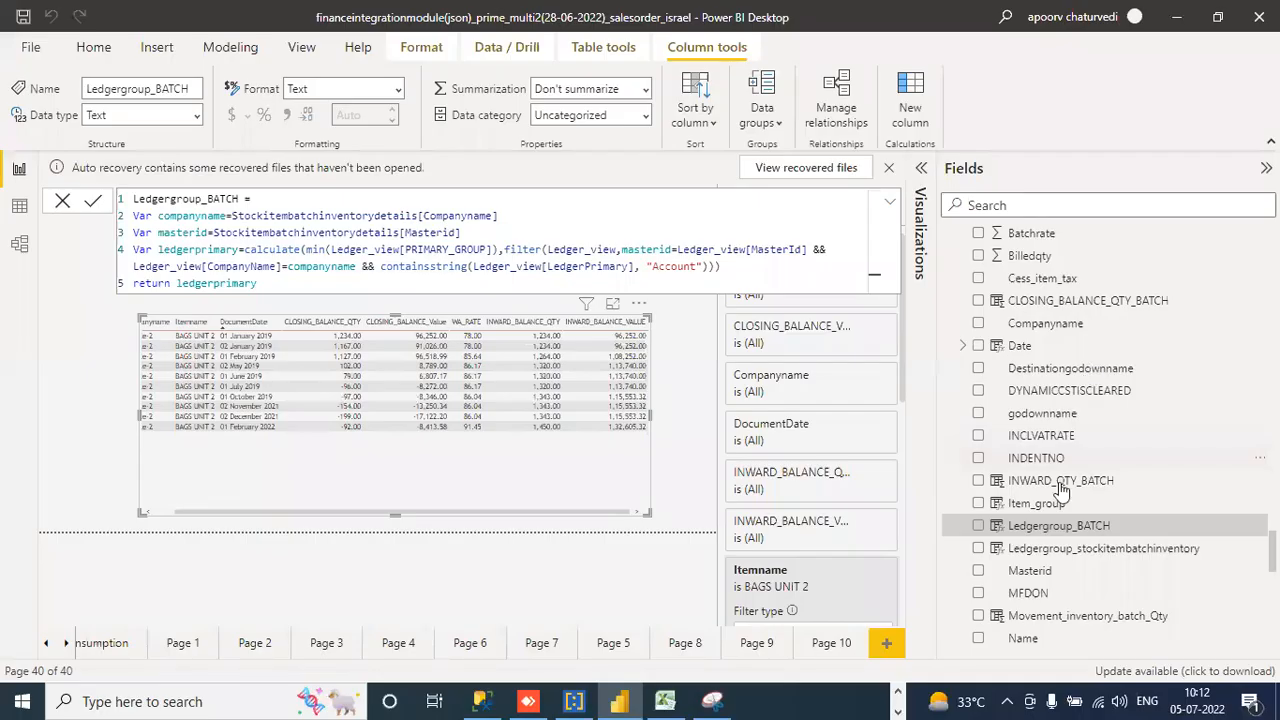
Open the INWARD_QTY_BATCH formula and append an && CONTAINSSTRING condition after the voucher type exclusion in the running sum's filter.
{"action": "left_click", "coordinate": [1060, 484]}
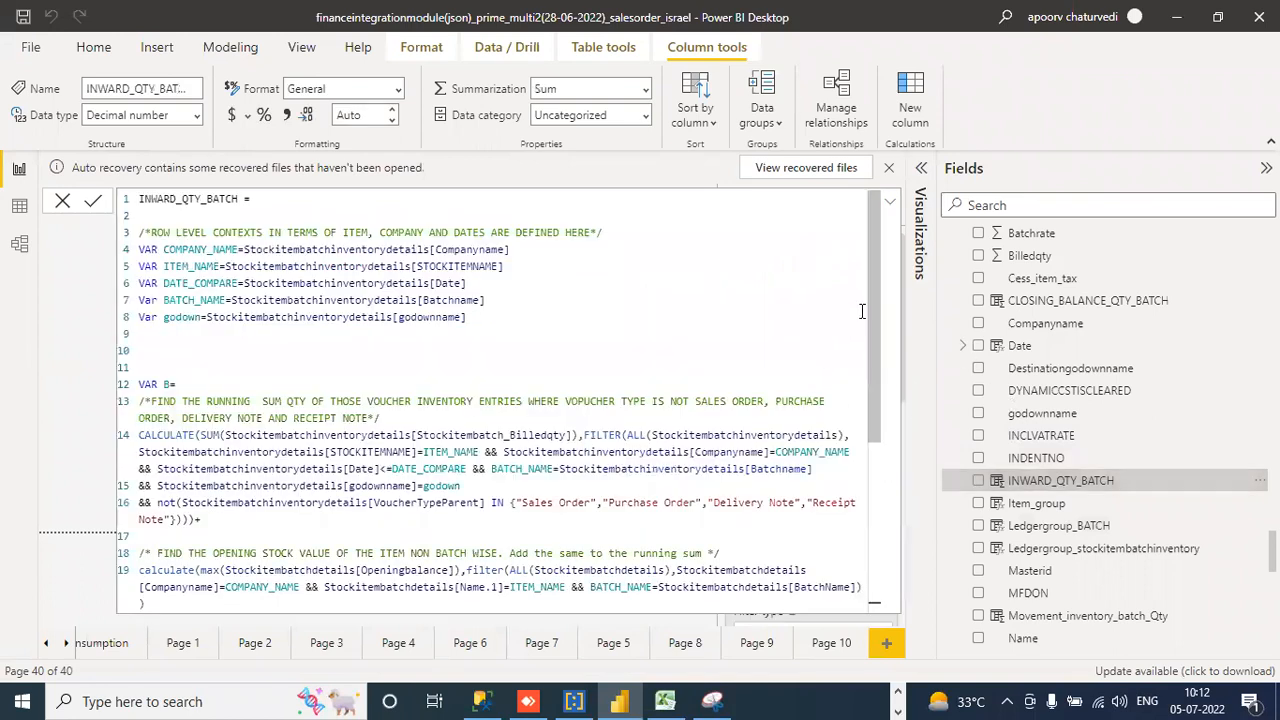
{"action": "left_click_drag", "start_coordinate": [876, 305], "coordinate": [876, 358]}
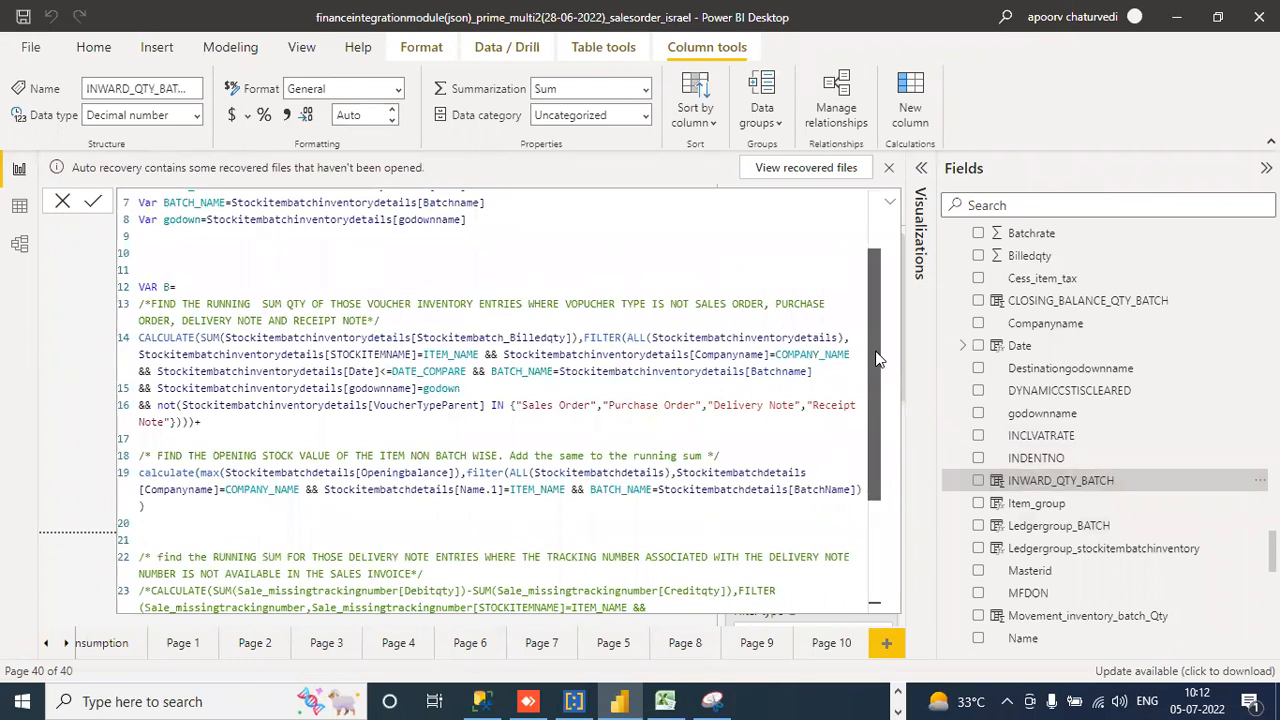
{"action": "left_click", "coordinate": [182, 422]}
{"action": "type", "text": "&& "}
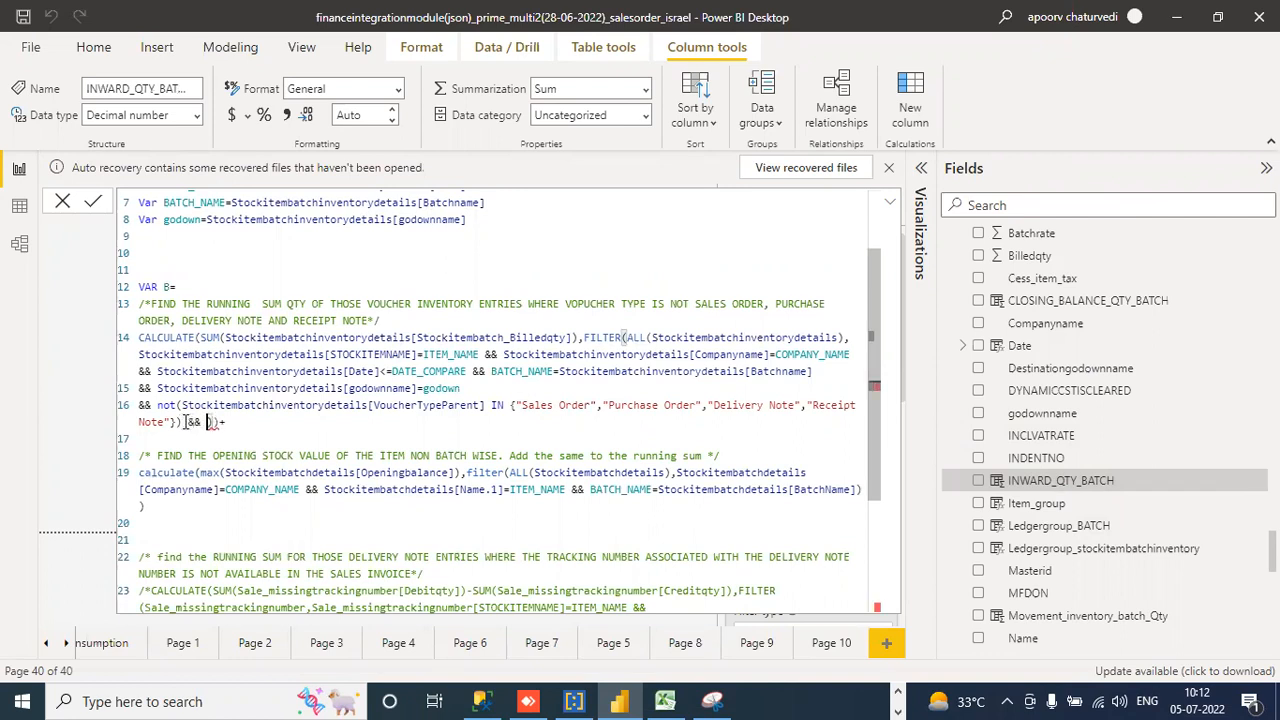
{"action": "type", "text": "contains"}
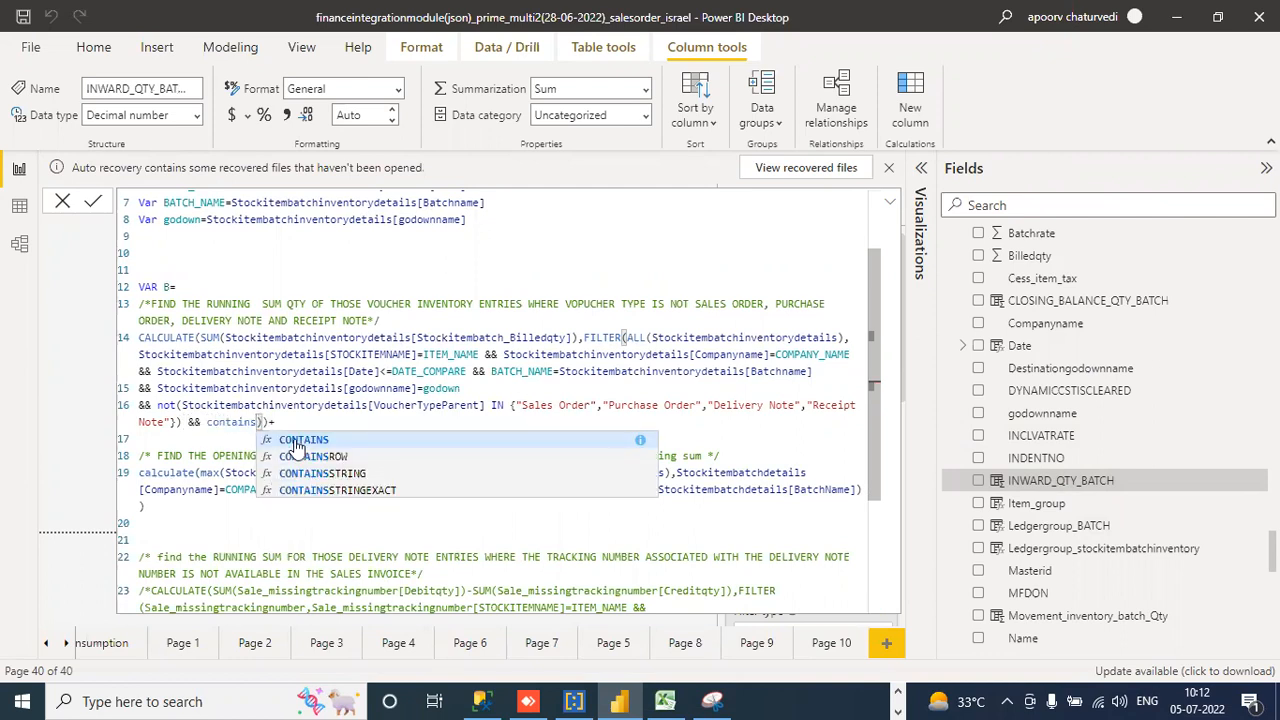
{"action": "double_click", "coordinate": [306, 473]}
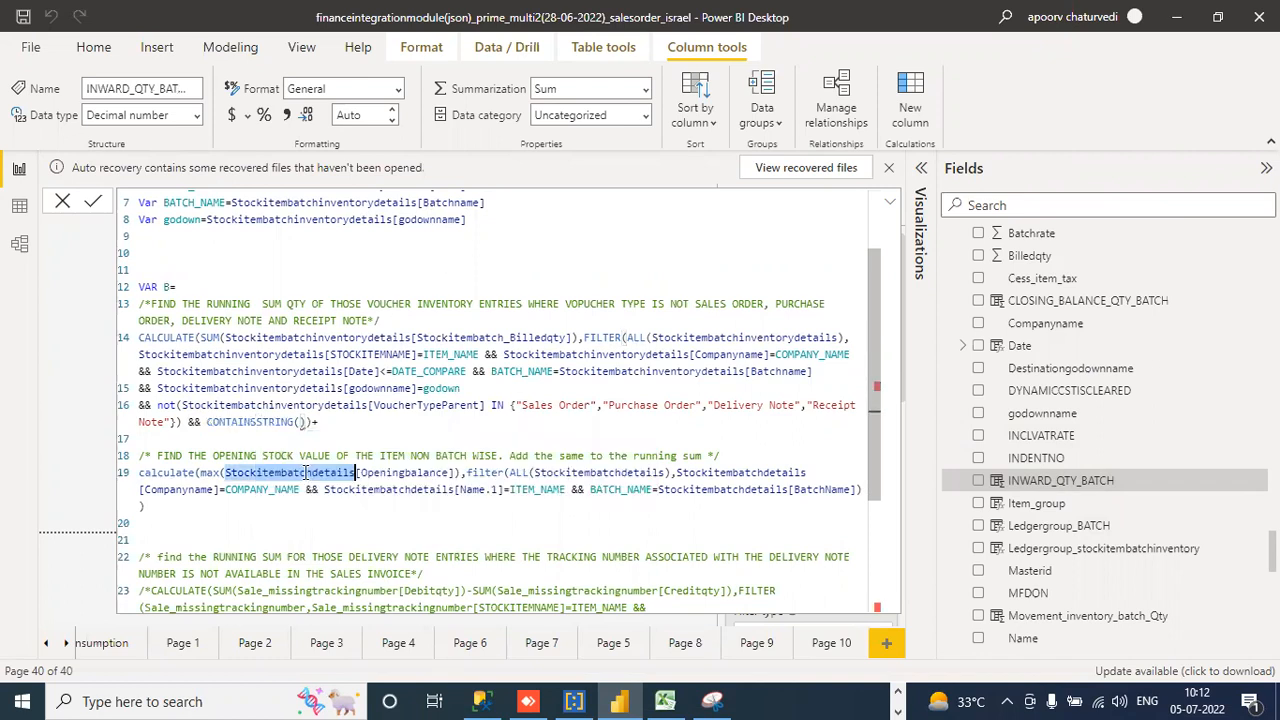
{"action": "left_click", "coordinate": [300, 421]}
{"action": "type", "text": "Ledger"}
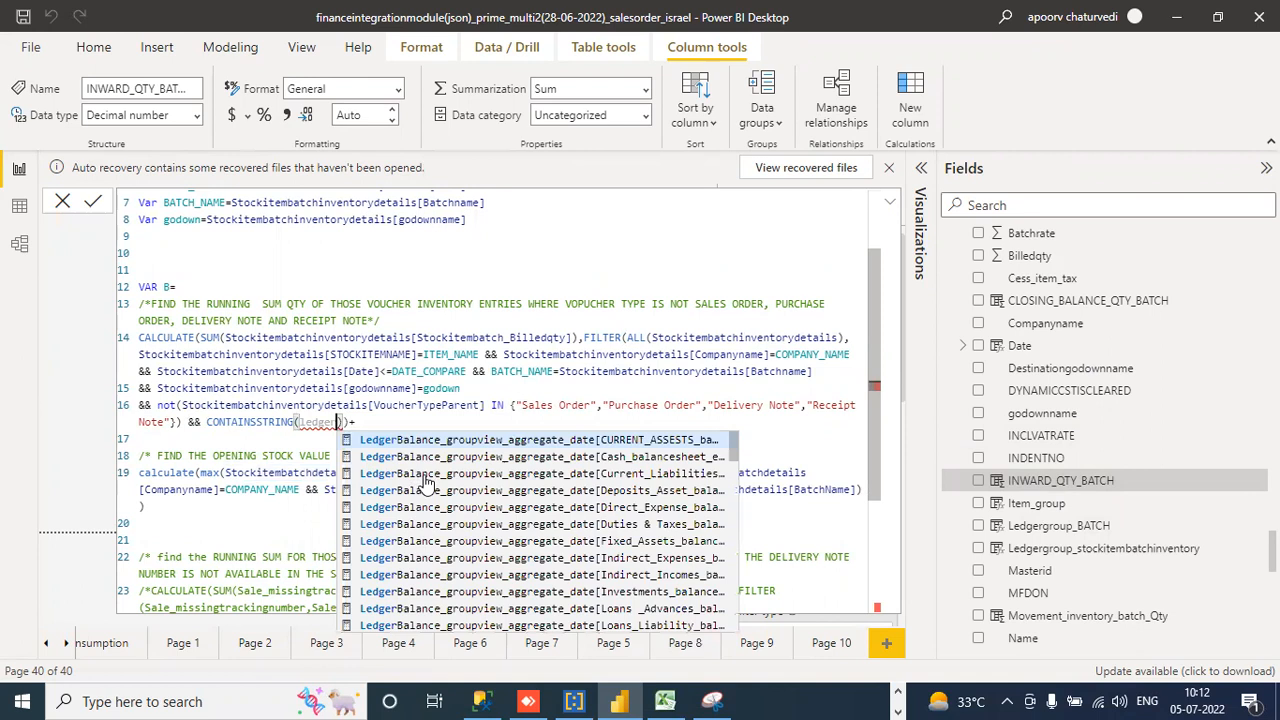
{"action": "key", "text": "BackSpace"}
{"action": "key", "text": "BackSpace"}
{"action": "key", "text": "BackSpace"}
{"action": "key", "text": "BackSpace"}
{"action": "key", "text": "BackSpace"}
{"action": "key", "text": "BackSpace"}
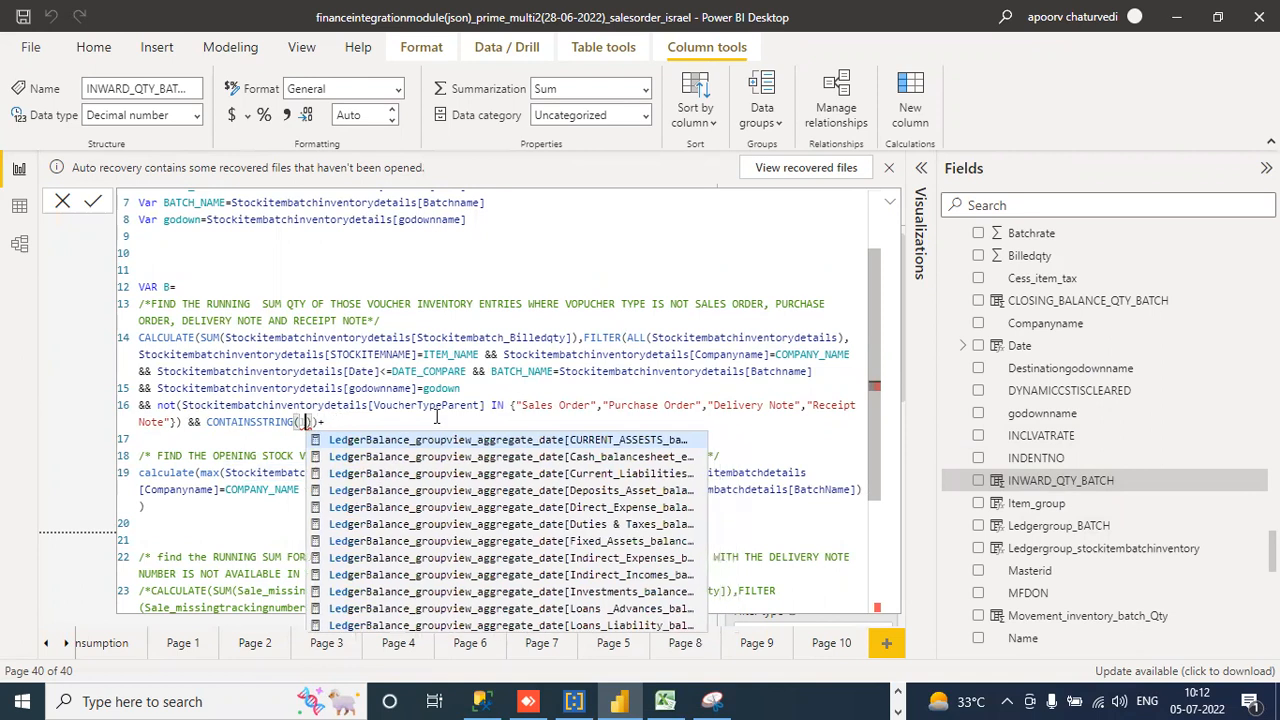
Fill the CONTAINSSTRING condition with Stockitembatchinventorydetails[Ledgergroup_BATCH] and the search text "Purchase", and close it.
{"action": "type", "text": "Stock"}
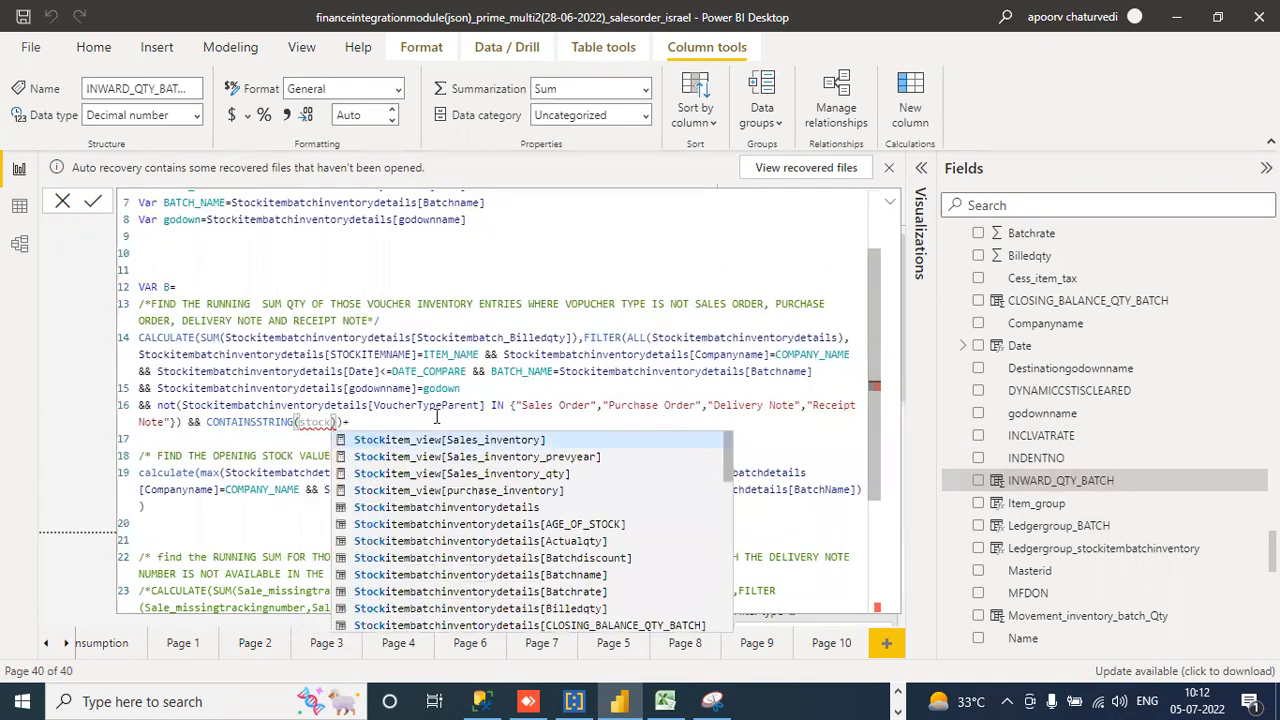
{"action": "scroll", "coordinate": [725, 508], "scroll_direction": "down", "scroll_amount": 4}
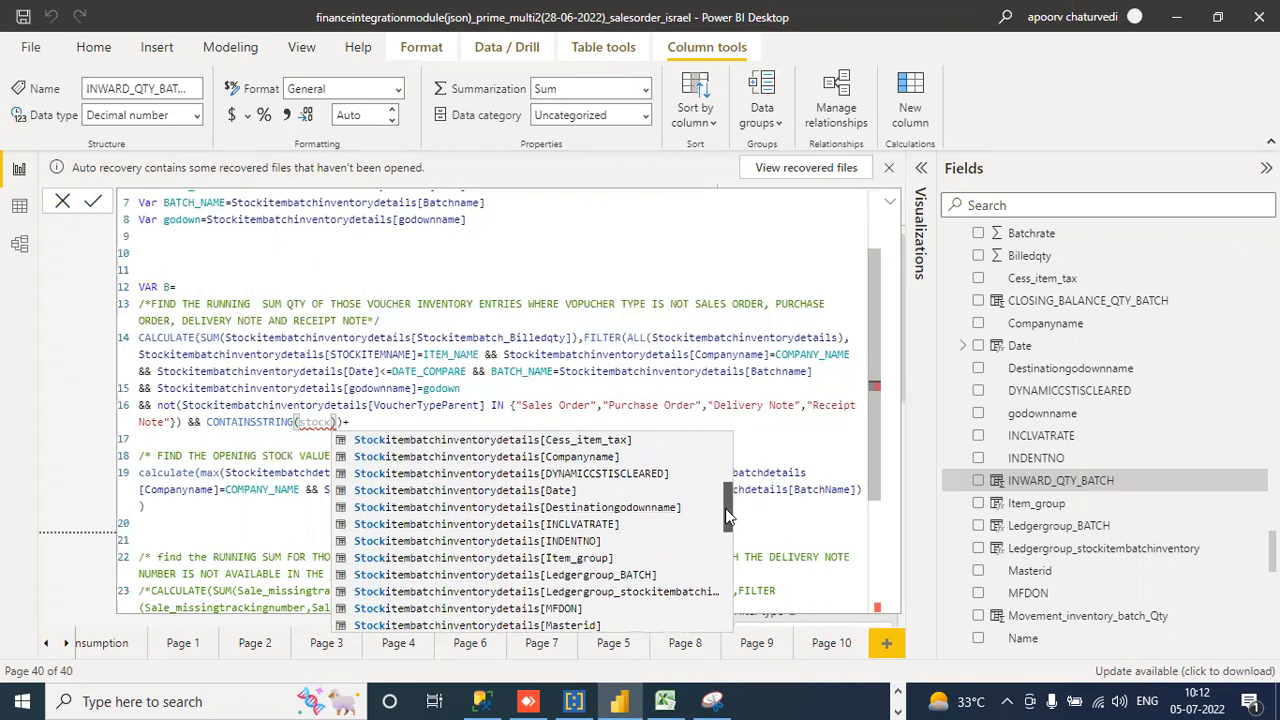
{"action": "left_click", "coordinate": [683, 577]}
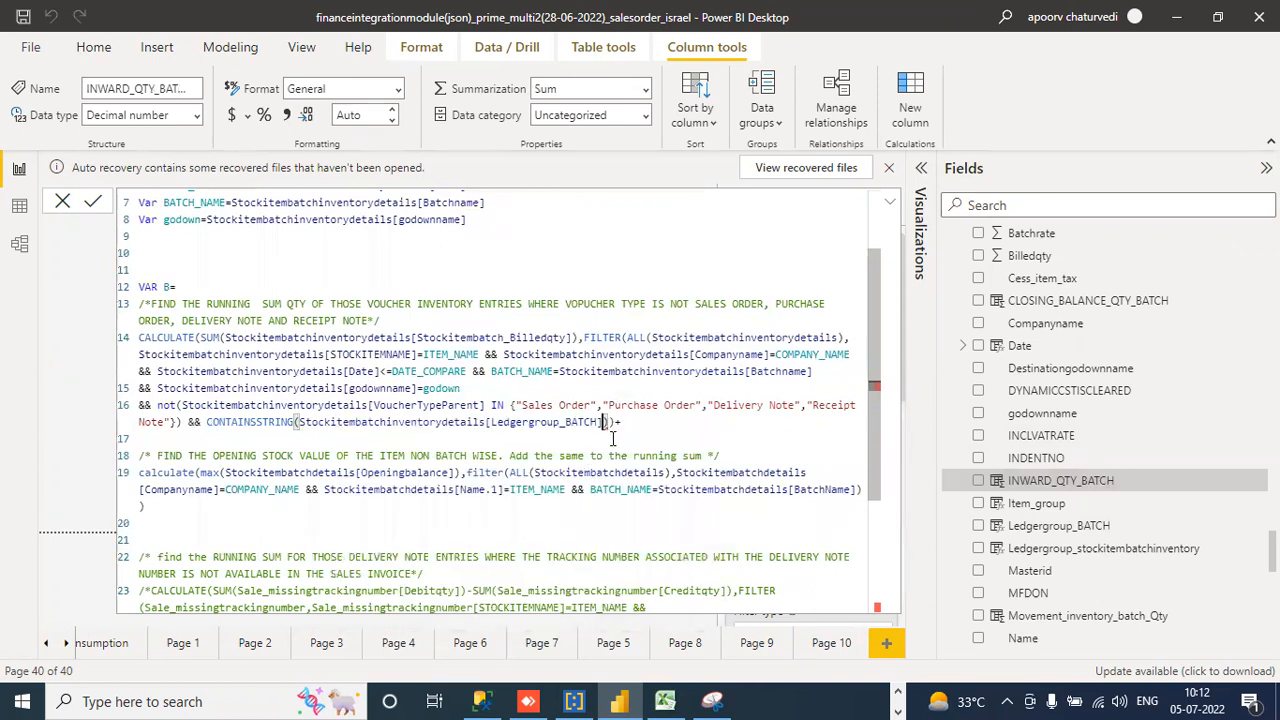
{"action": "type", "text": ",\"Purchase\""}
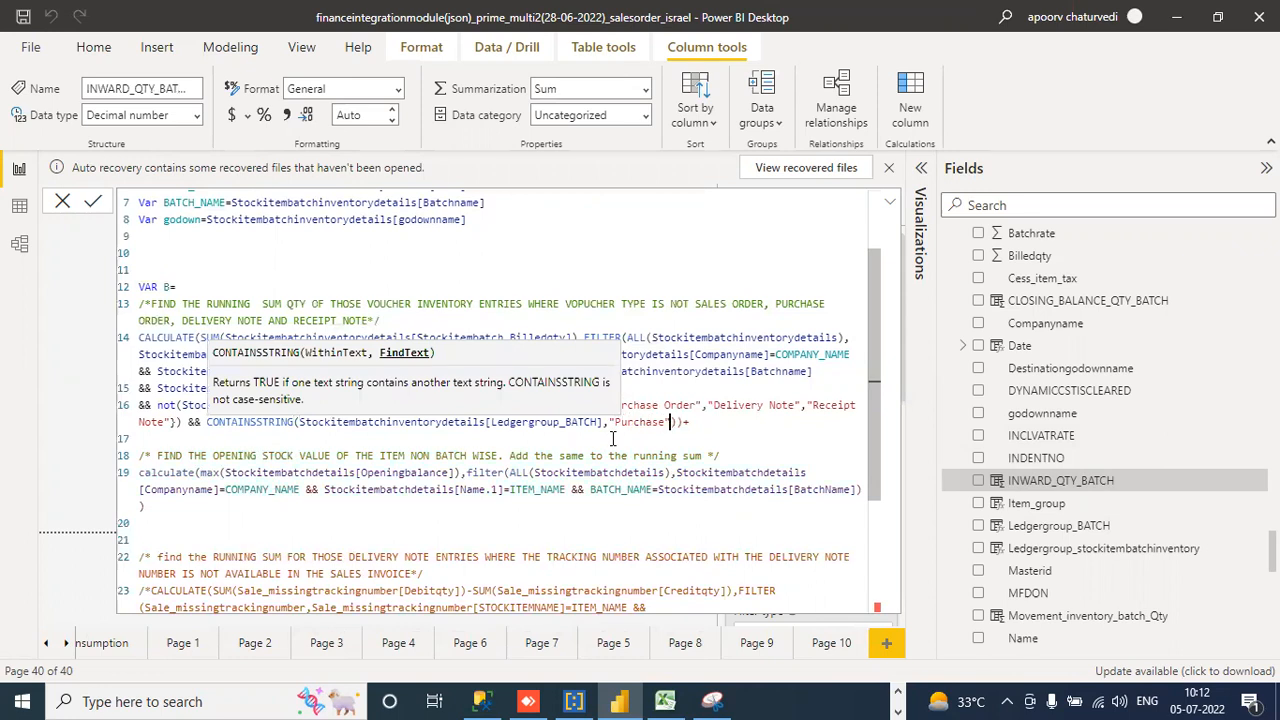
{"action": "type", "text": ")"}
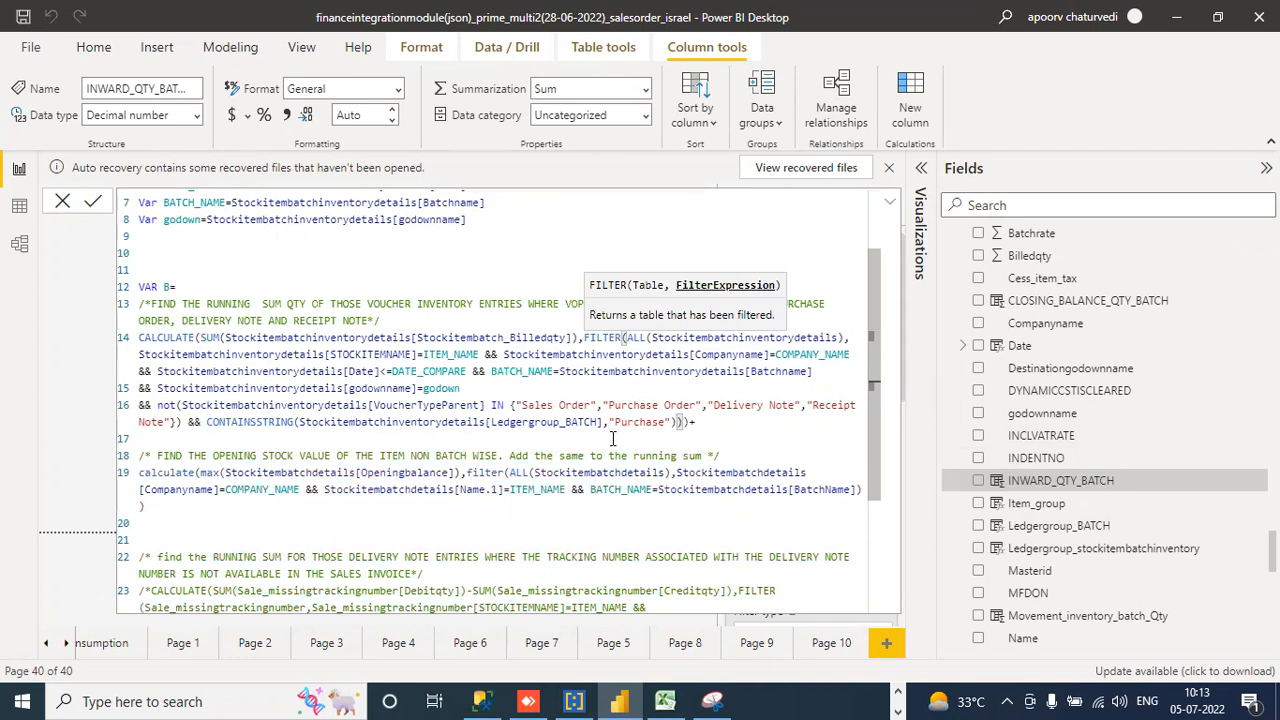
Balance the closing parentheses of the running-sum CALCULATE expression, keeping the plus sign before the opening stock part.
{"action": "left_click", "coordinate": [690, 421]}
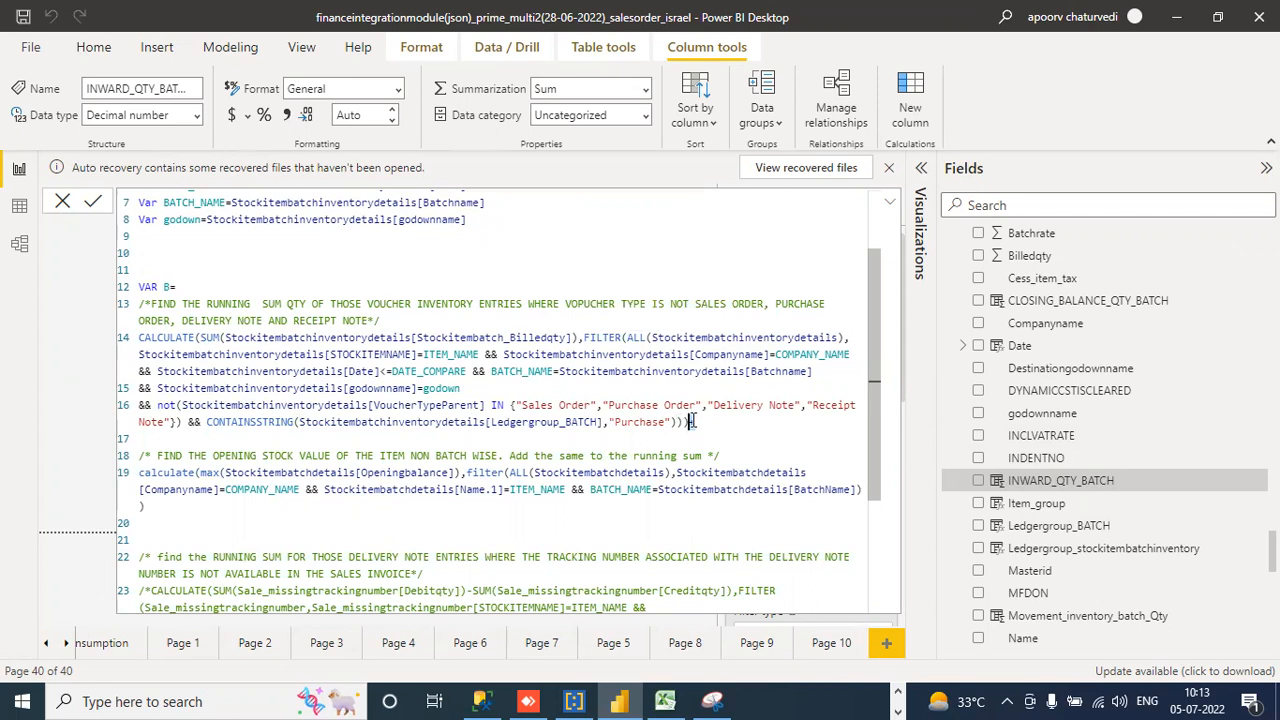
{"action": "left_click", "coordinate": [691, 421]}
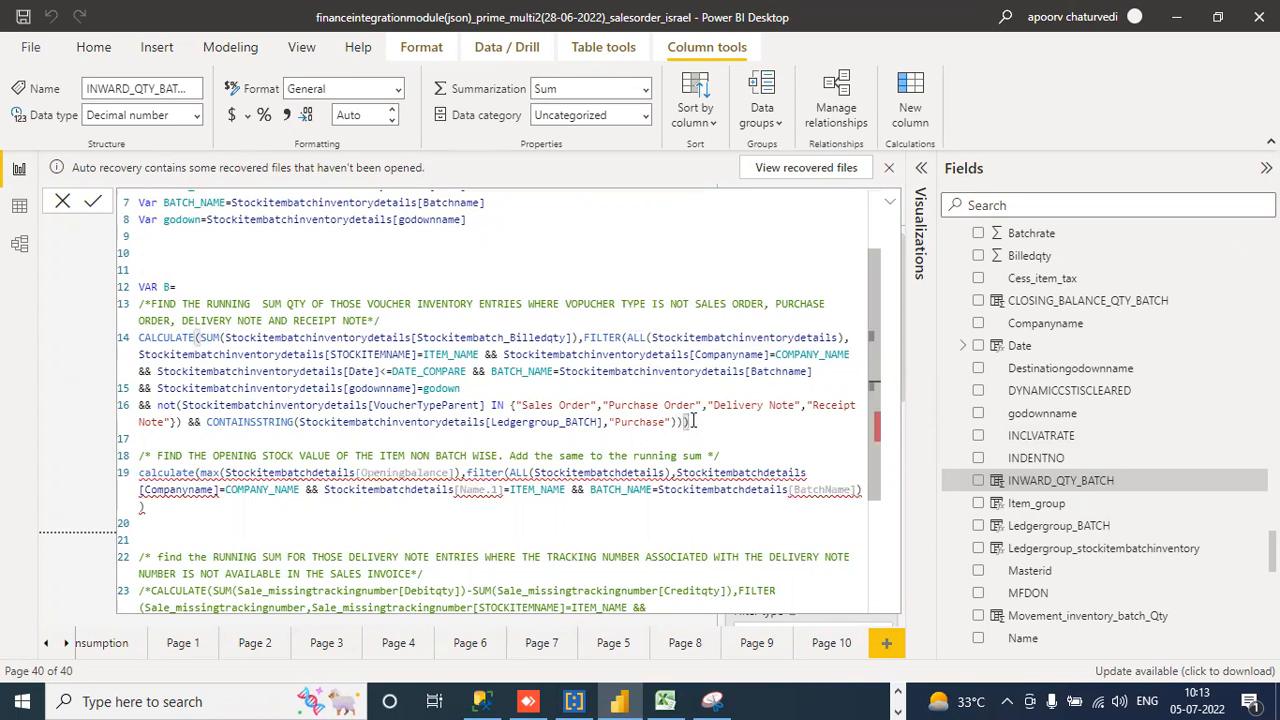
{"action": "type", "text": ")"}
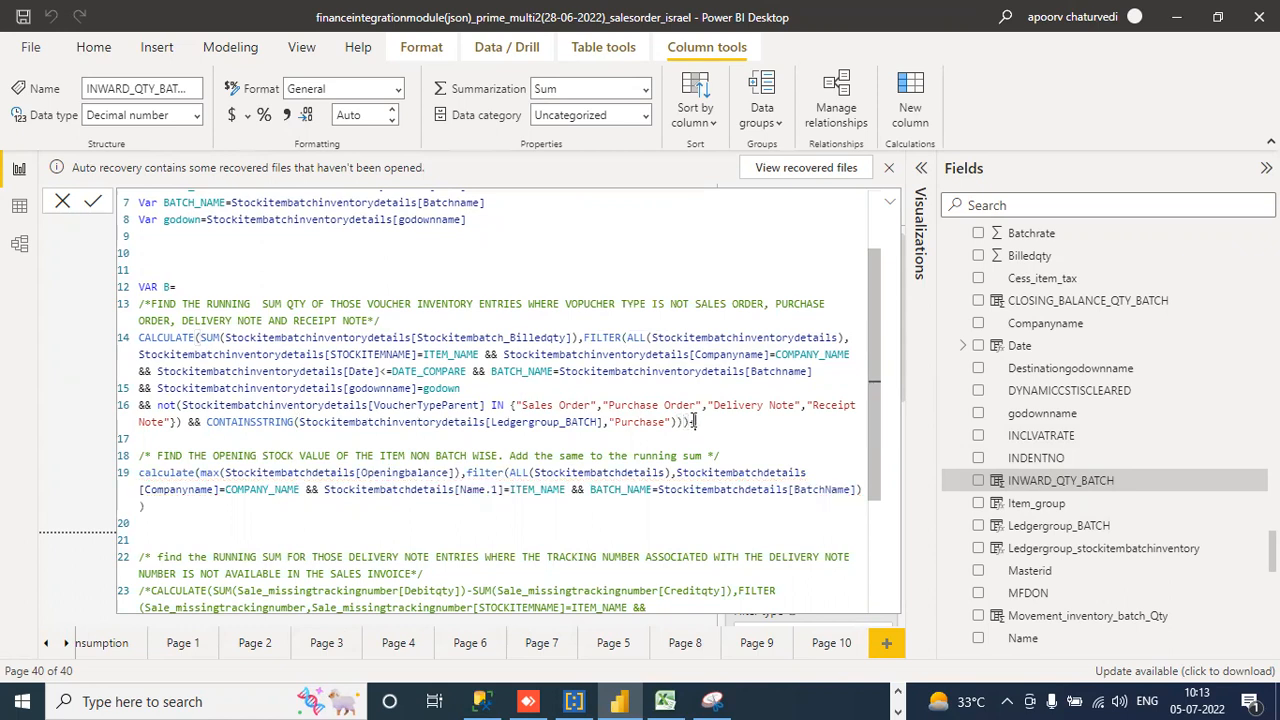
{"action": "left_click", "coordinate": [671, 421]}
{"action": "mouse_move", "coordinate": [872, 414]}
{"action": "left_mouse_down"}
{"action": "mouse_move", "coordinate": [868, 308]}
{"action": "mouse_move", "coordinate": [882, 398]}
{"action": "left_mouse_up"}
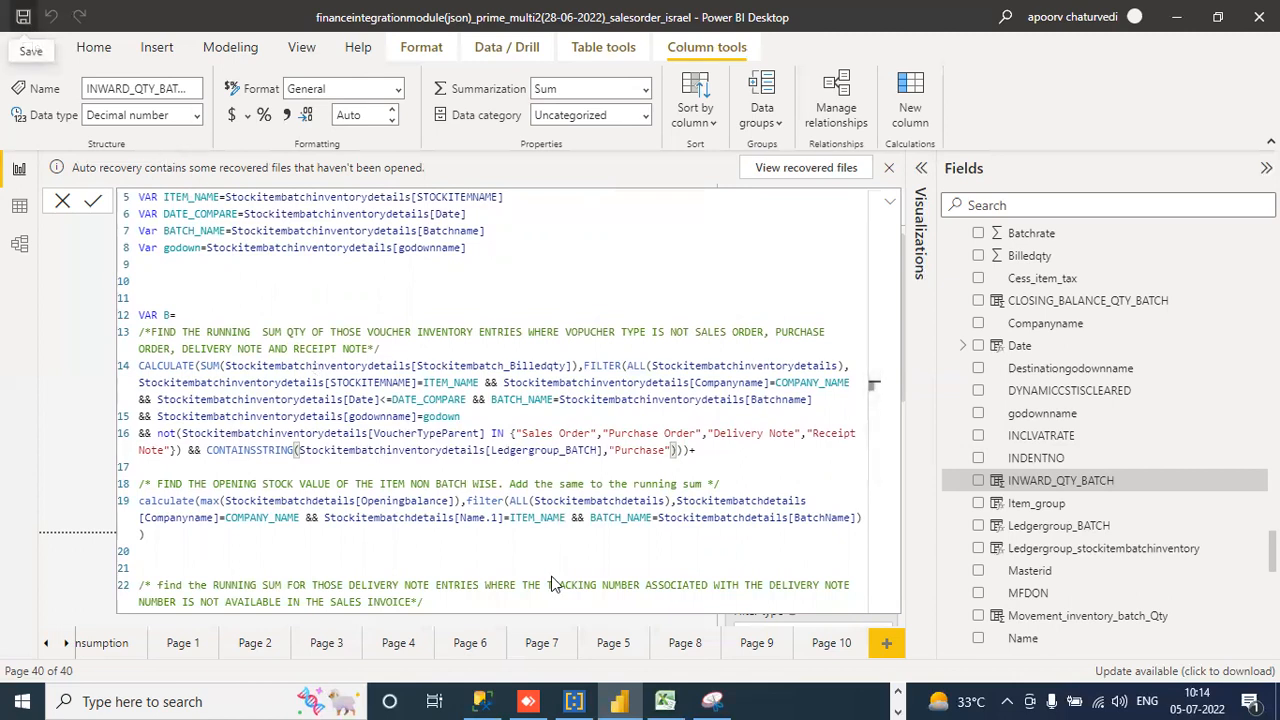
Switch to the etl_cheatsheet_document in Word and add the heading "Difference between column and a measure:" below the last formula picture.
{"action": "left_click", "coordinate": [899, 694]}
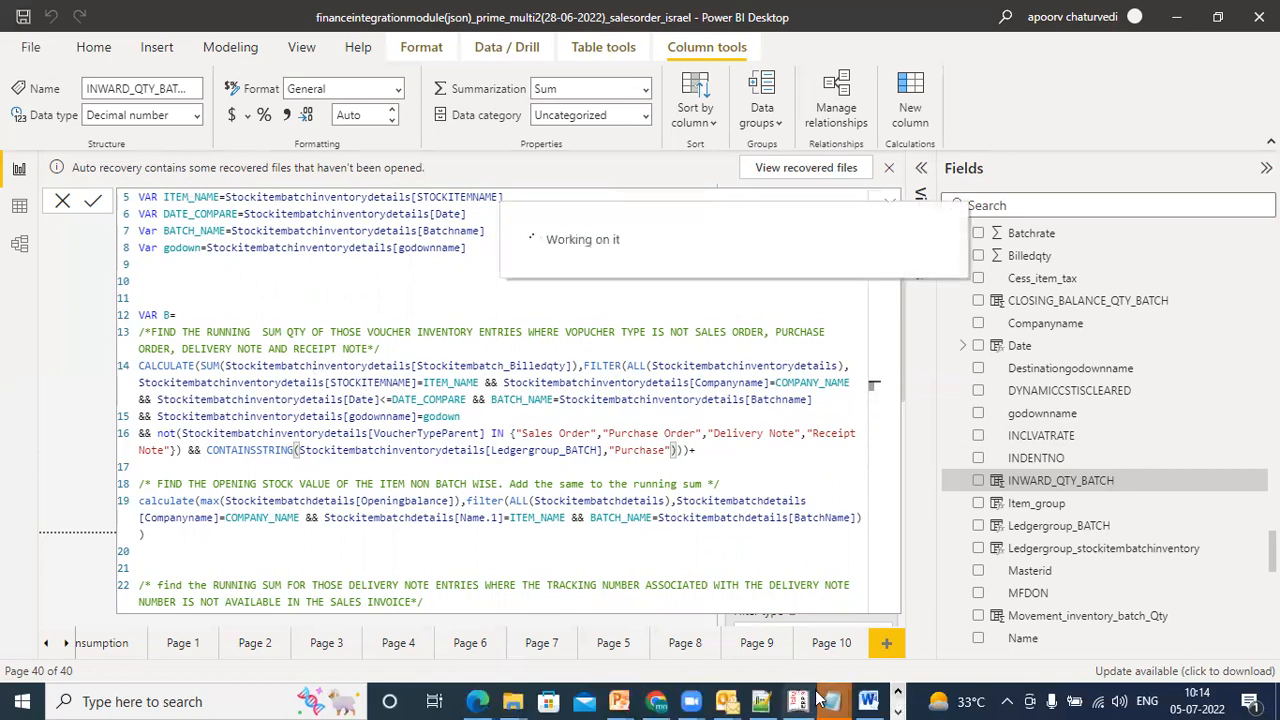
{"action": "left_click", "coordinate": [868, 701]}
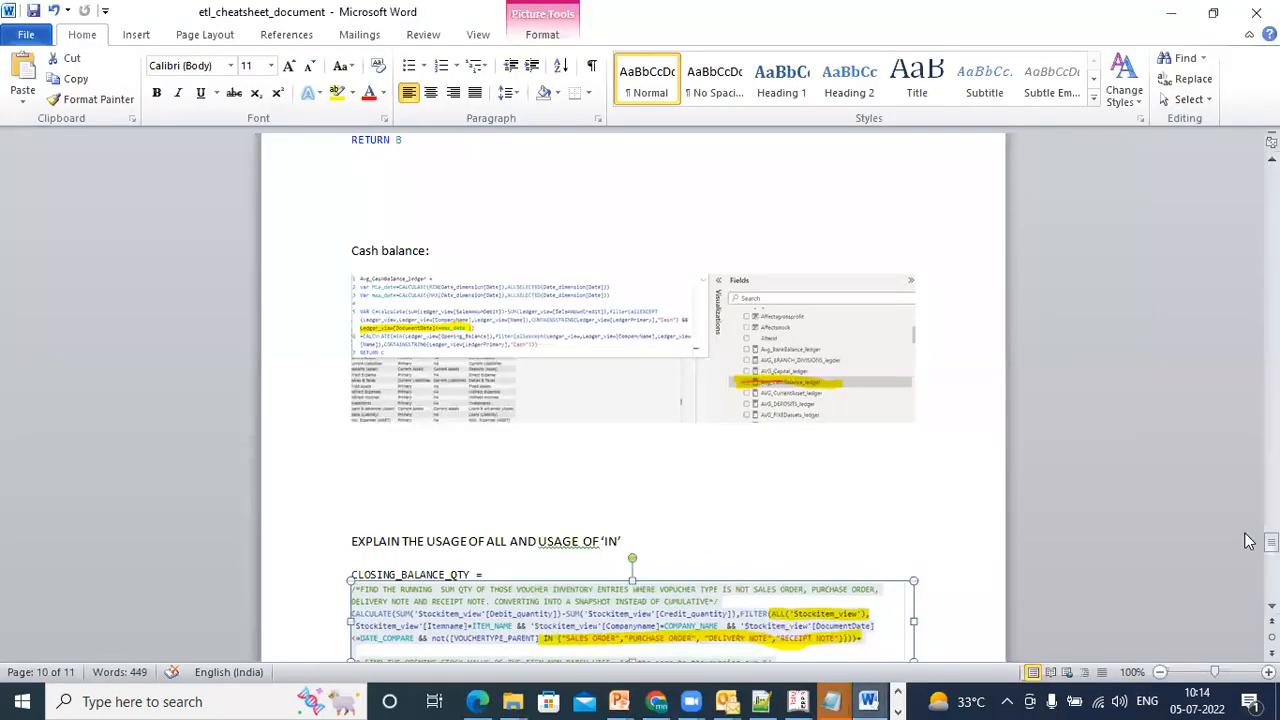
{"action": "left_click_drag", "start_coordinate": [1271, 542], "coordinate": [1271, 588]}
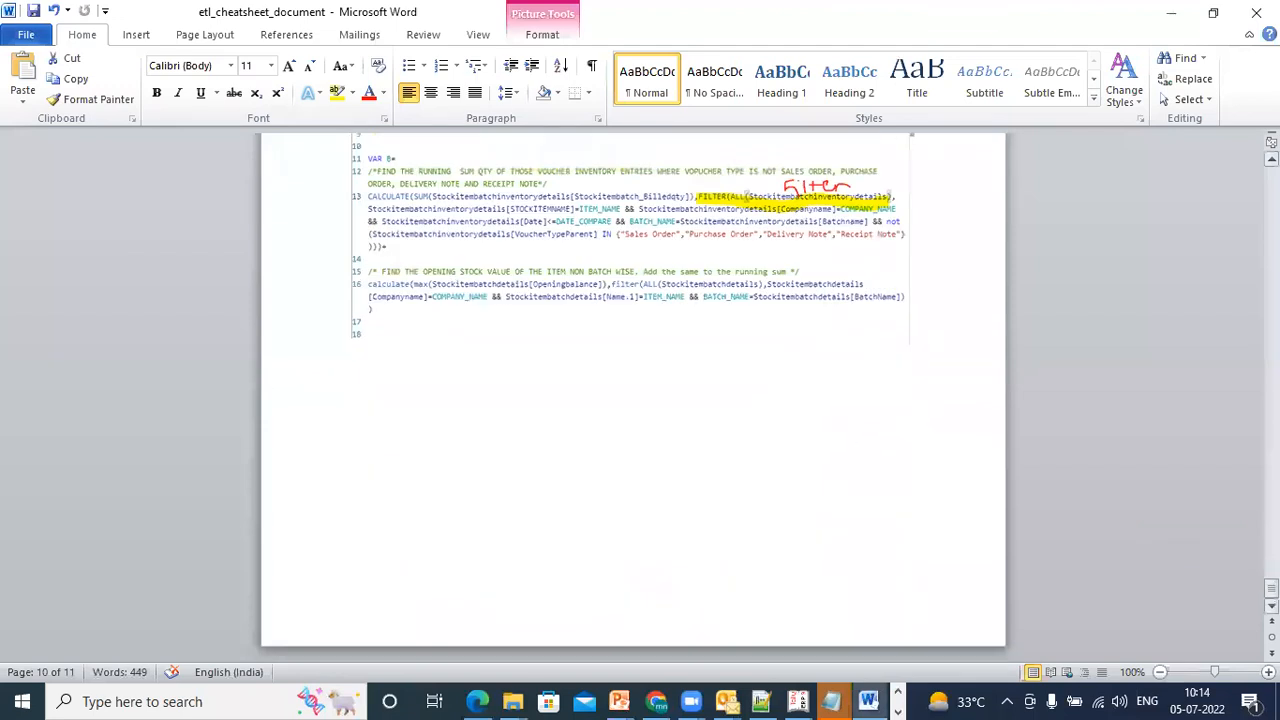
{"action": "left_click", "coordinate": [675, 448]}
{"action": "type", "text": "D"}
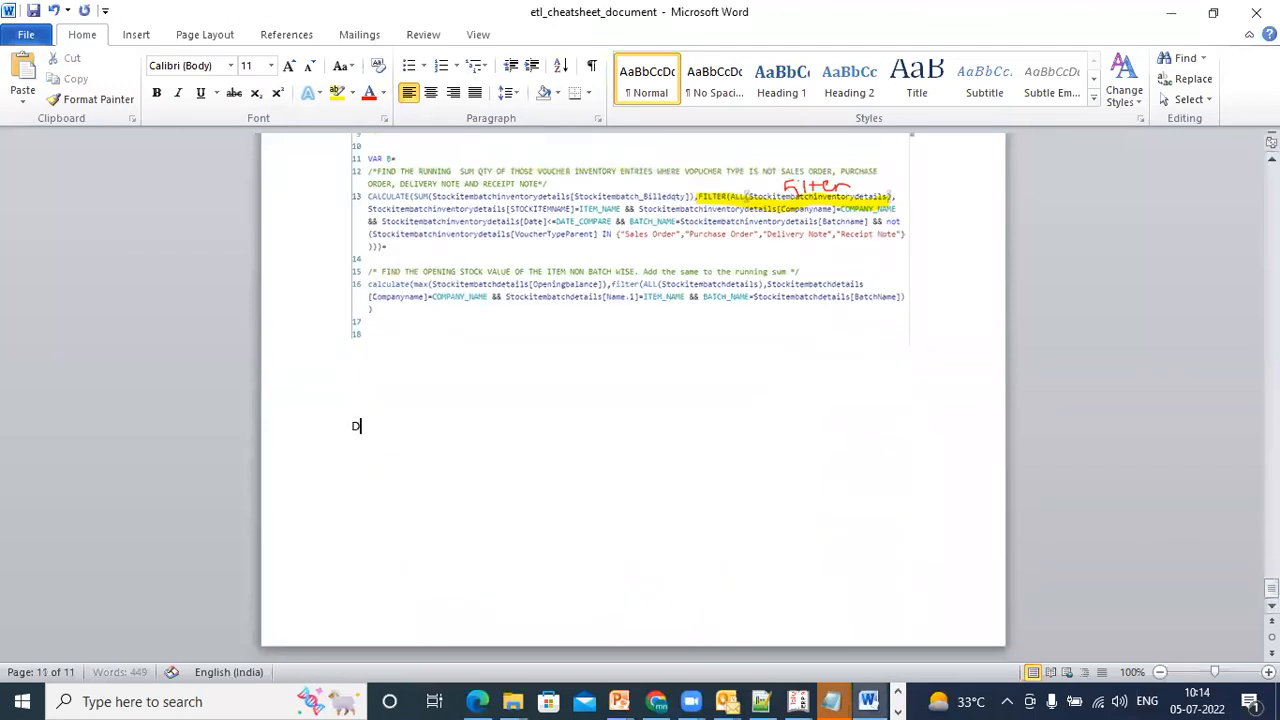
{"action": "type", "text": "ifference between column and a me"}
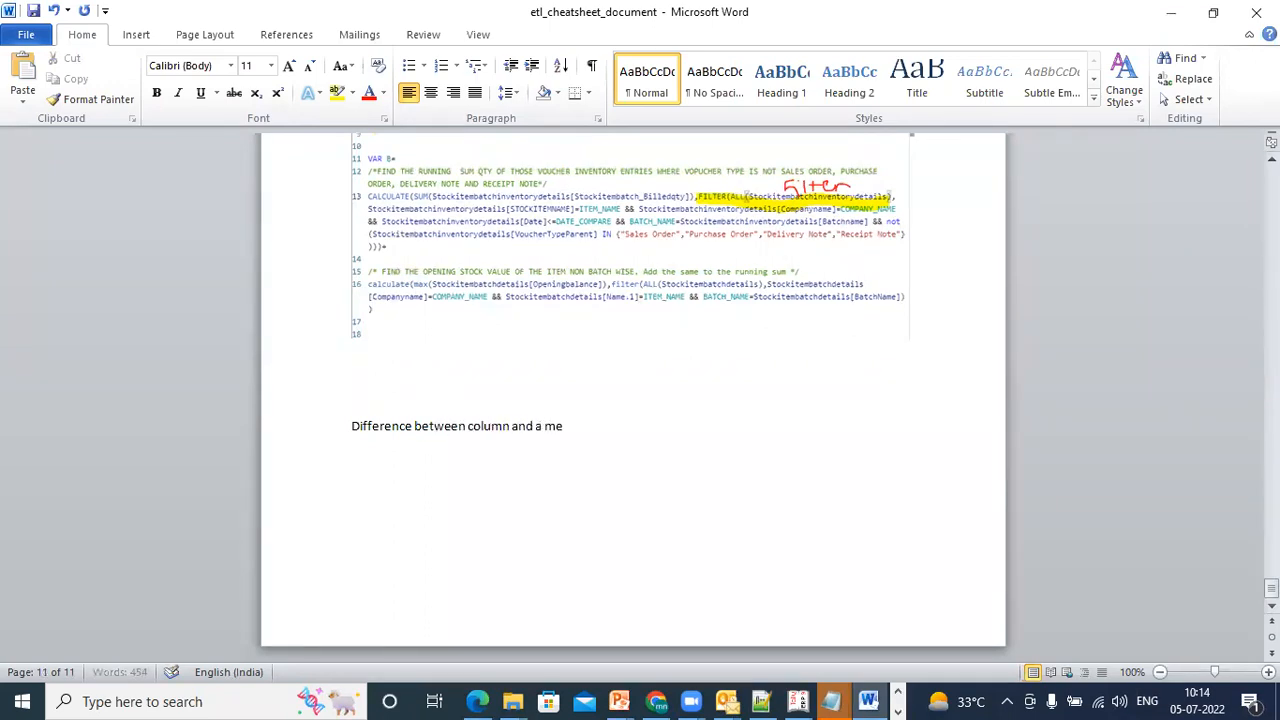
{"action": "type", "text": "asure:"}
Below the heading, write the note "Measure is on the fly, column is an added column".
{"action": "key", "text": "Return"}
{"action": "key", "text": "Return"}
{"action": "type", "text": "Measure is on the fly"}
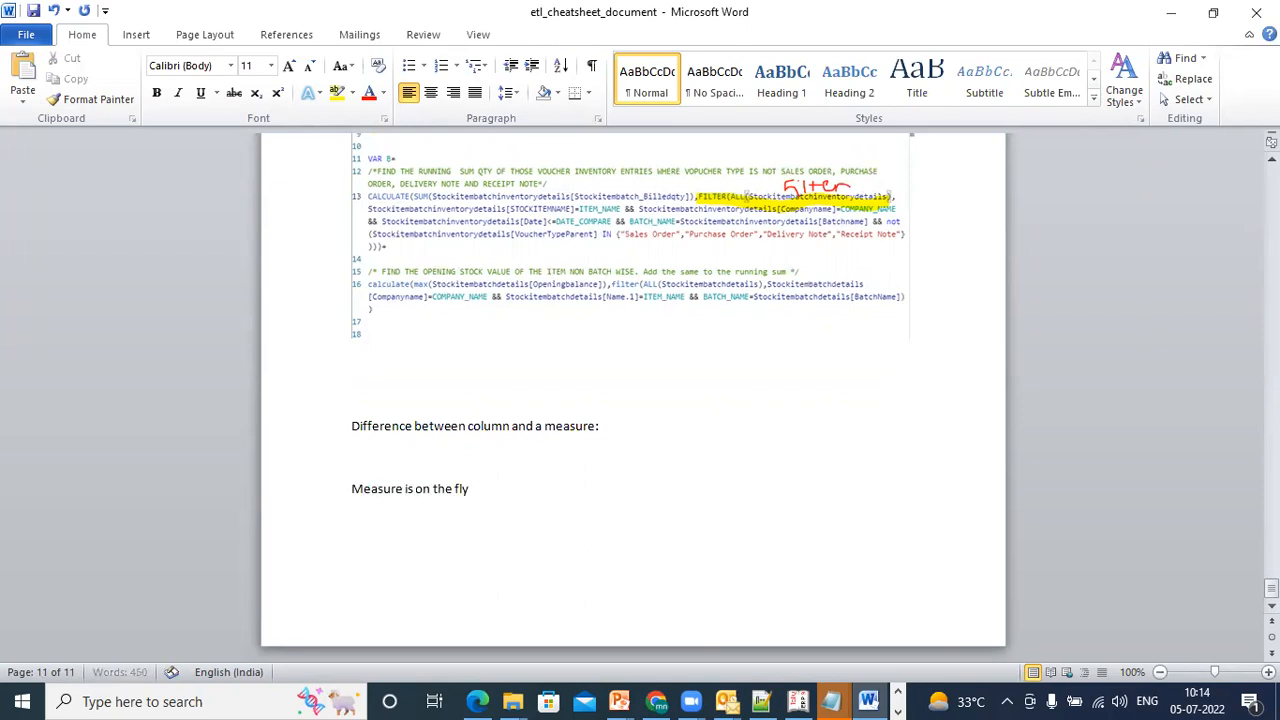
{"action": "type", "text": ", column is an added column"}
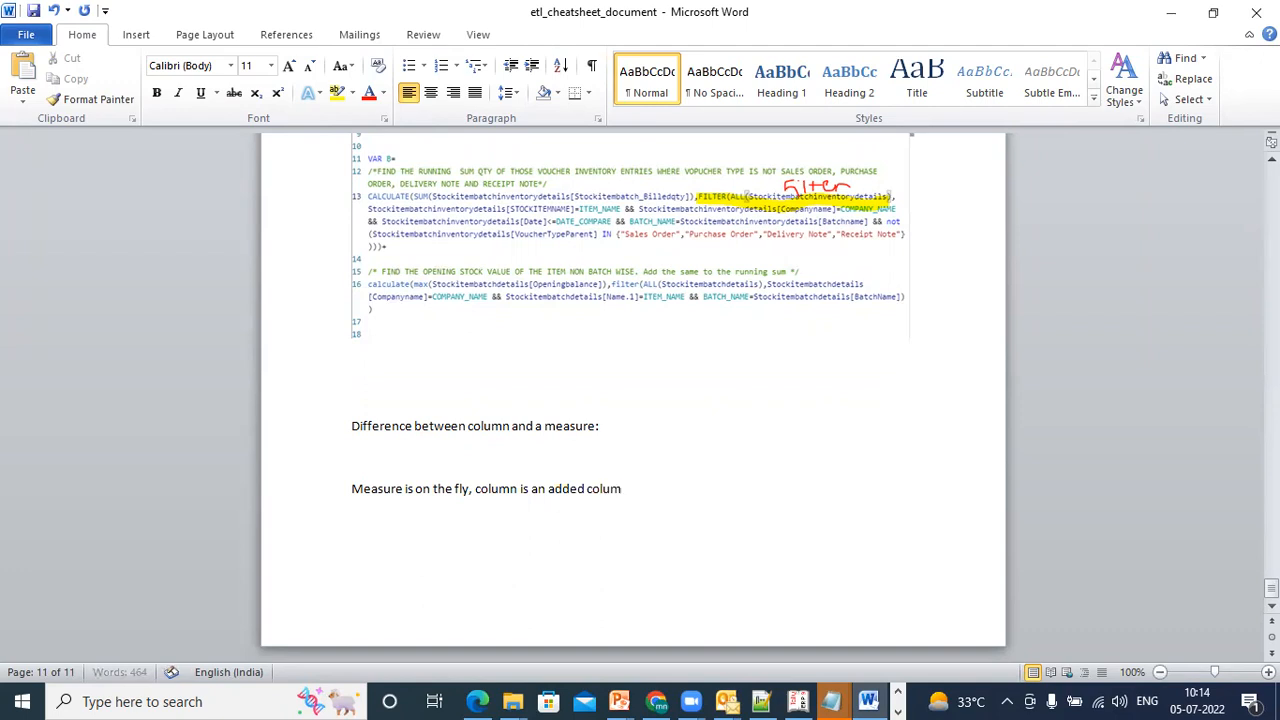
Start a new page with the line "In a column one can have row level context based on dimension attributes".
{"action": "key", "text": "ctrl+Return"}
{"action": "type", "text": "In"}
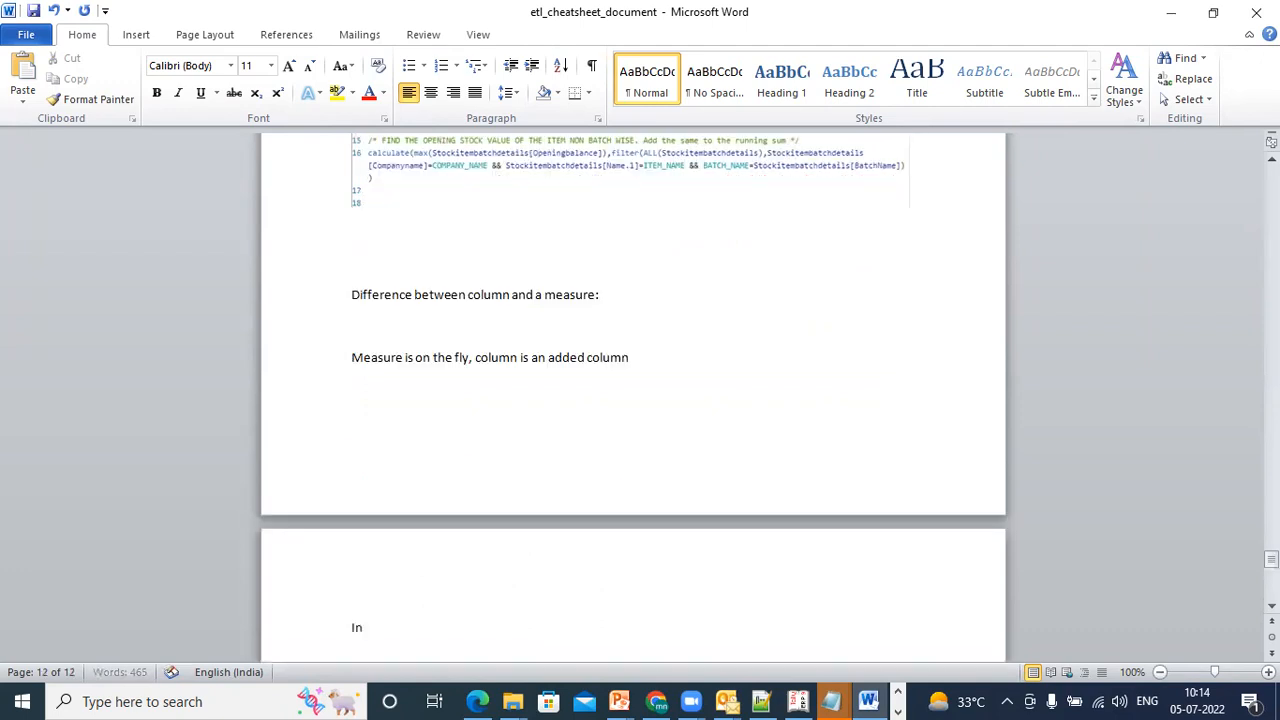
{"action": "type", "text": " a column one can have row leve"}
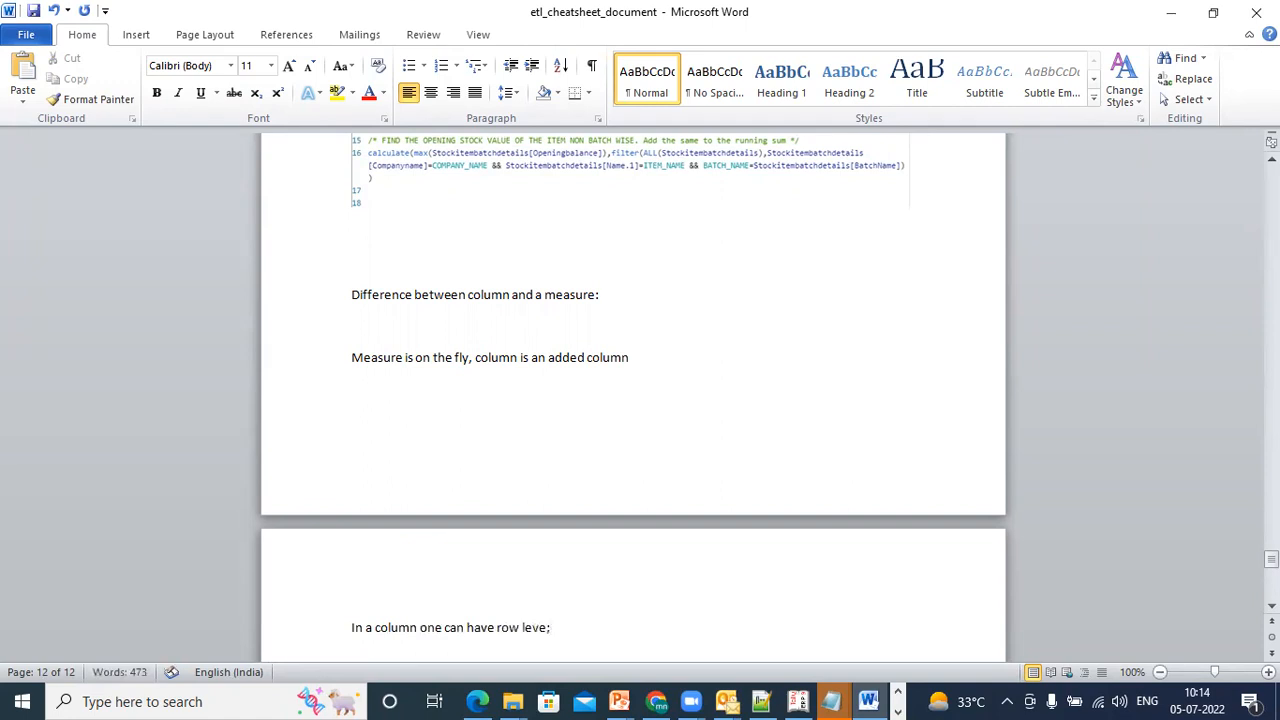
{"action": "type", "text": "l context based on dimensioon"}
{"action": "key", "text": "BackSpace"}
{"action": "key", "text": "BackSpace"}
{"action": "key", "text": "BackSpace"}
{"action": "type", "text": "o"}
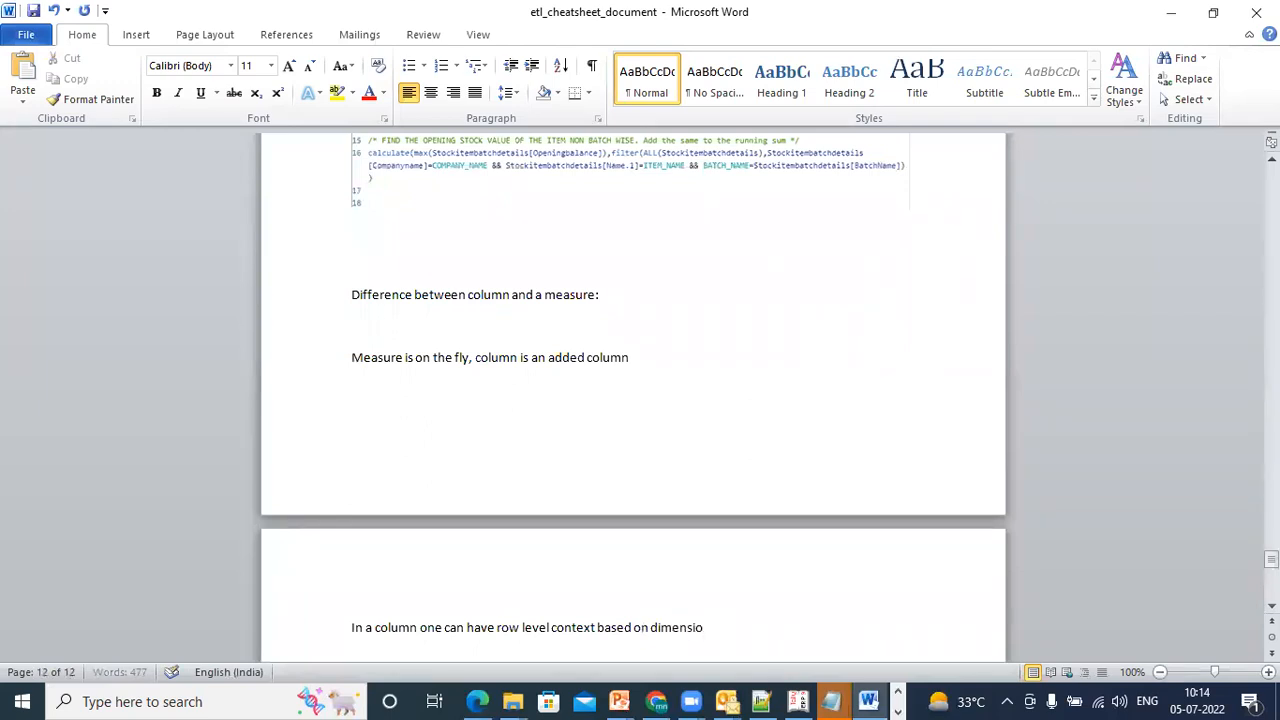
{"action": "type", "text": "n attributes"}
{"action": "key", "text": "Return"}
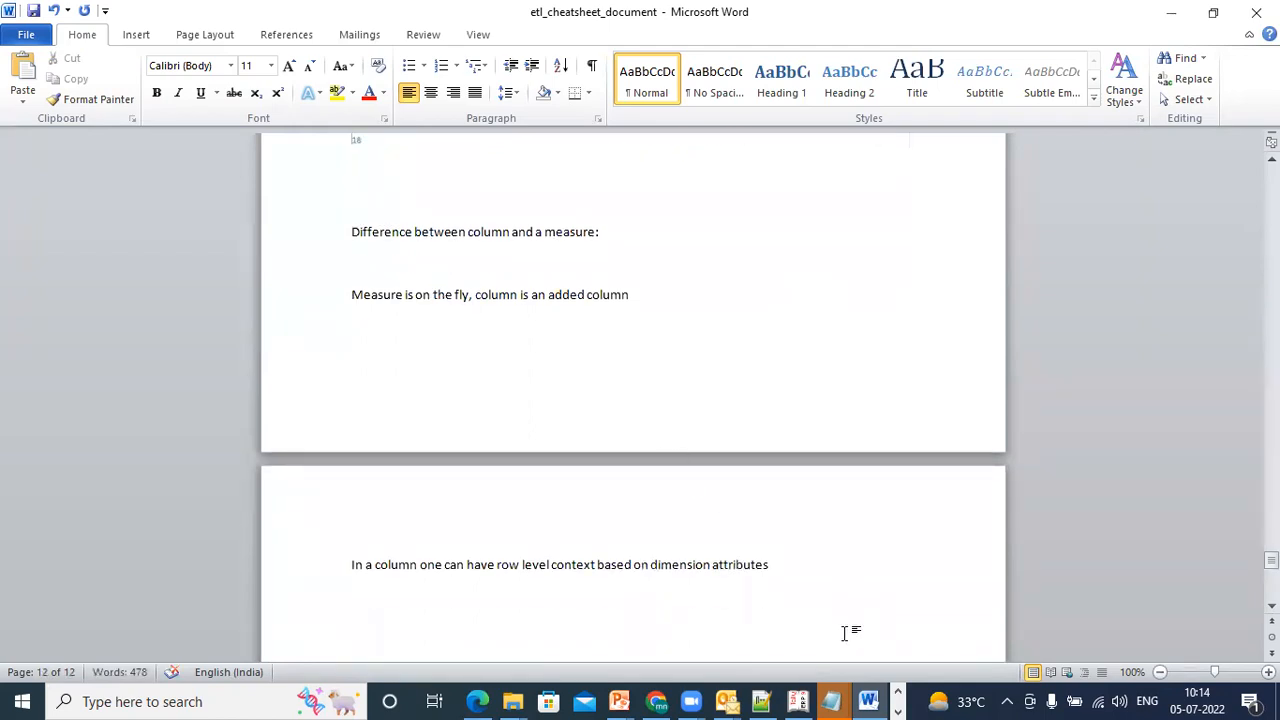
Switch to Power BI and snip the INWARD_QTY_BATCH formula from its name down to the end of the running-sum CALCULATE expression.
{"action": "left_click", "coordinate": [899, 697]}
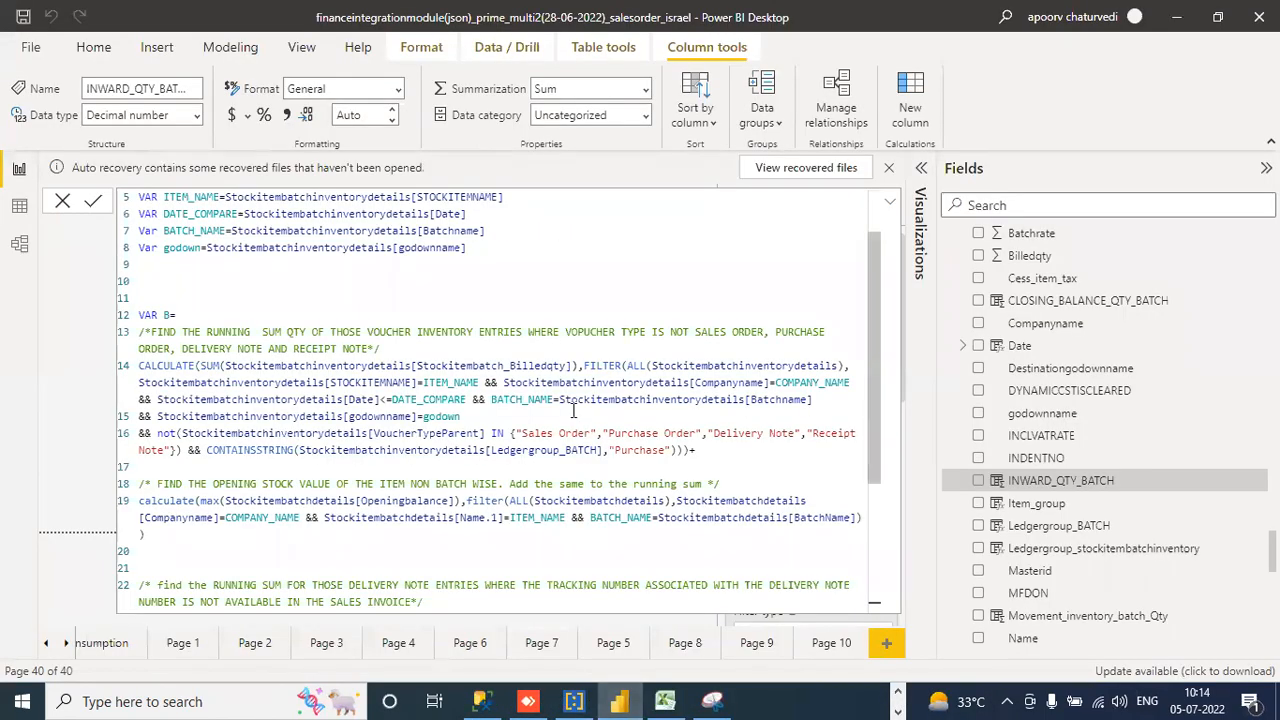
{"action": "left_click", "coordinate": [324, 214]}
{"action": "left_click_drag", "start_coordinate": [163, 199], "coordinate": [373, 199]}
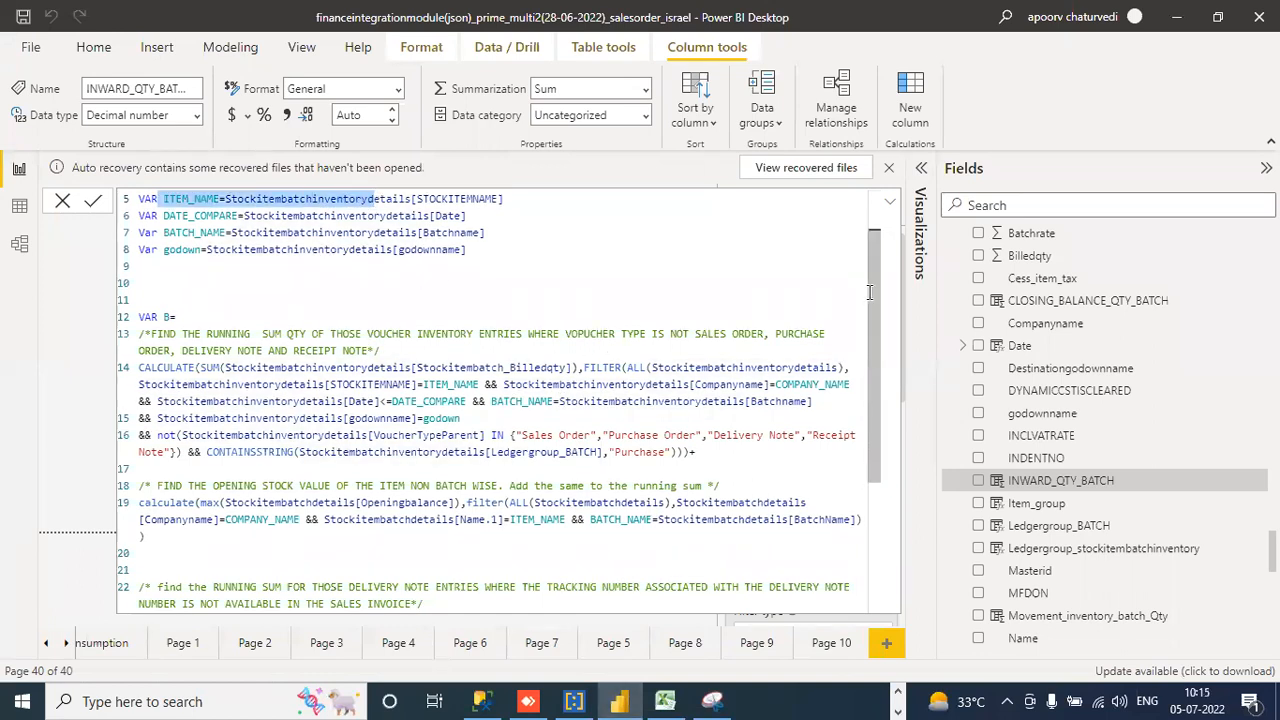
{"action": "left_click_drag", "start_coordinate": [868, 292], "coordinate": [875, 249]}
{"action": "left_click", "coordinate": [712, 701]}
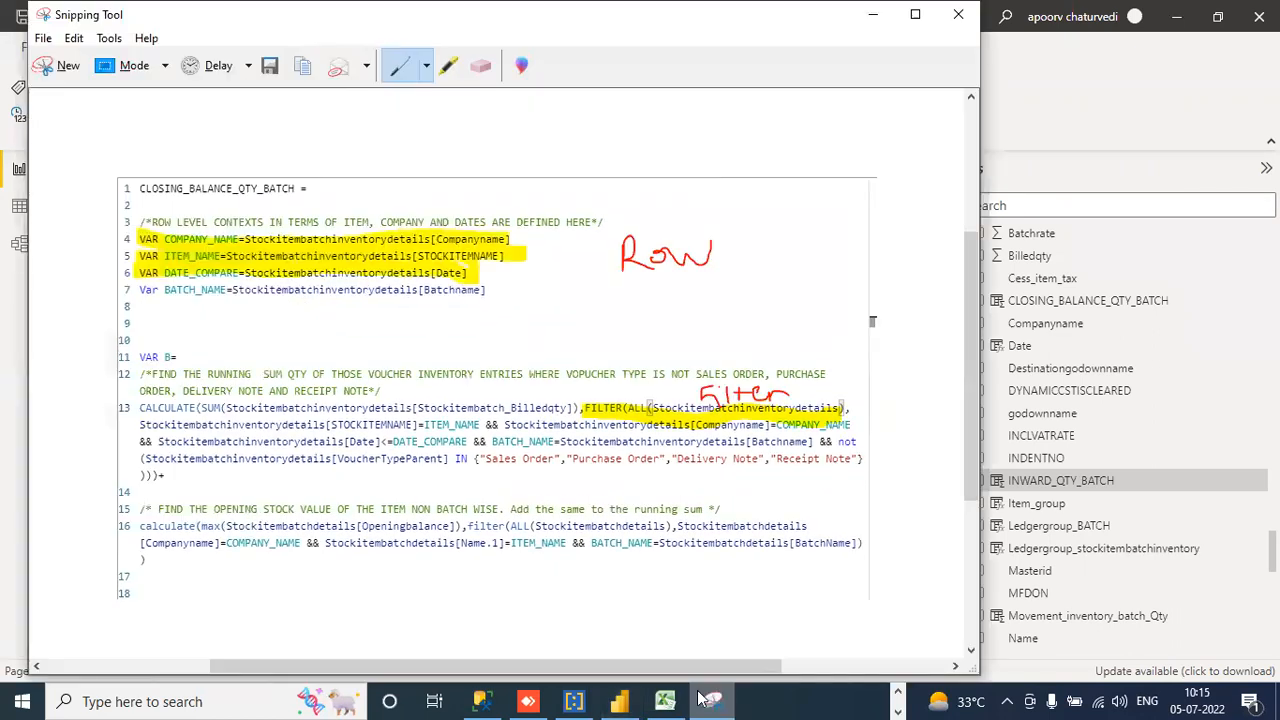
{"action": "left_click", "coordinate": [75, 75]}
{"action": "mouse_move", "coordinate": [133, 188]}
{"action": "left_mouse_down"}
{"action": "mouse_move", "coordinate": [329, 560]}
{"action": "mouse_move", "coordinate": [733, 587]}
{"action": "mouse_move", "coordinate": [829, 543]}
{"action": "mouse_move", "coordinate": [868, 541]}
{"action": "left_mouse_up"}
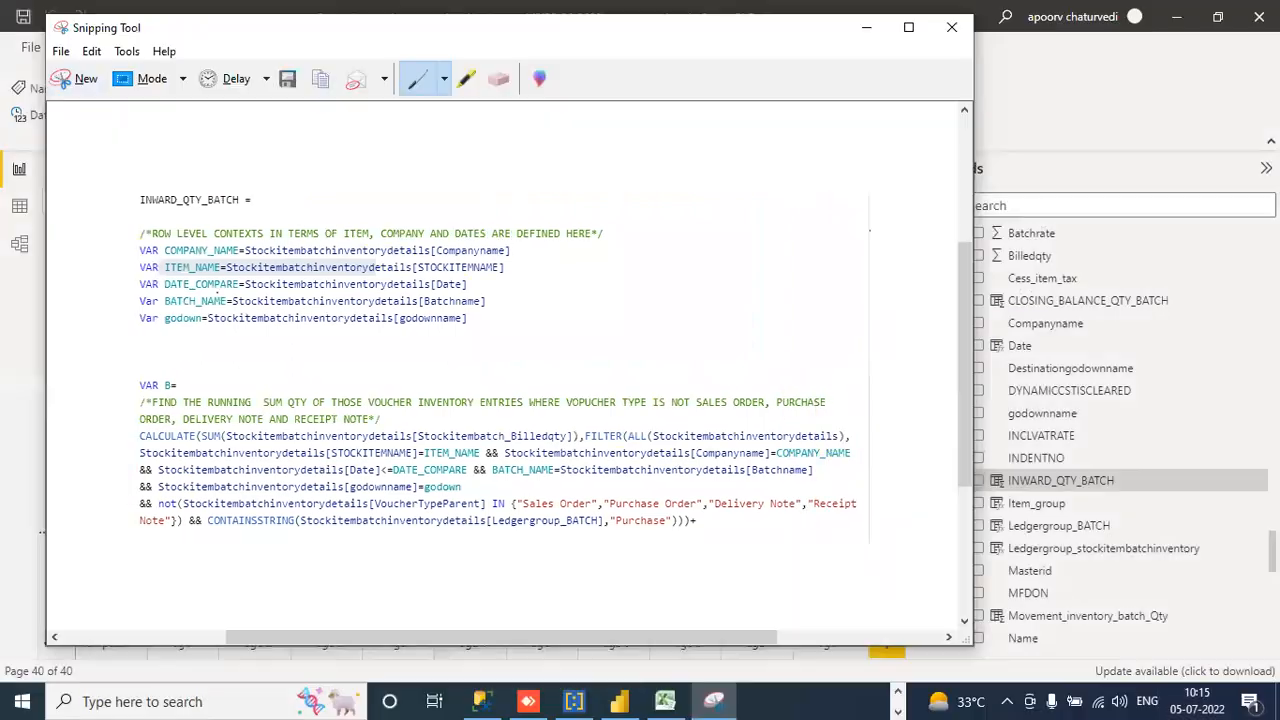
Highlight the COMPANY_NAME, ITEM_NAME, DATE_COMPARE and BATCH_NAME variable lines in yellow on the snip.
{"action": "left_click", "coordinate": [465, 80]}
{"action": "left_click_drag", "start_coordinate": [122, 247], "coordinate": [521, 266]}
{"action": "left_click_drag", "start_coordinate": [124, 274], "coordinate": [468, 287]}
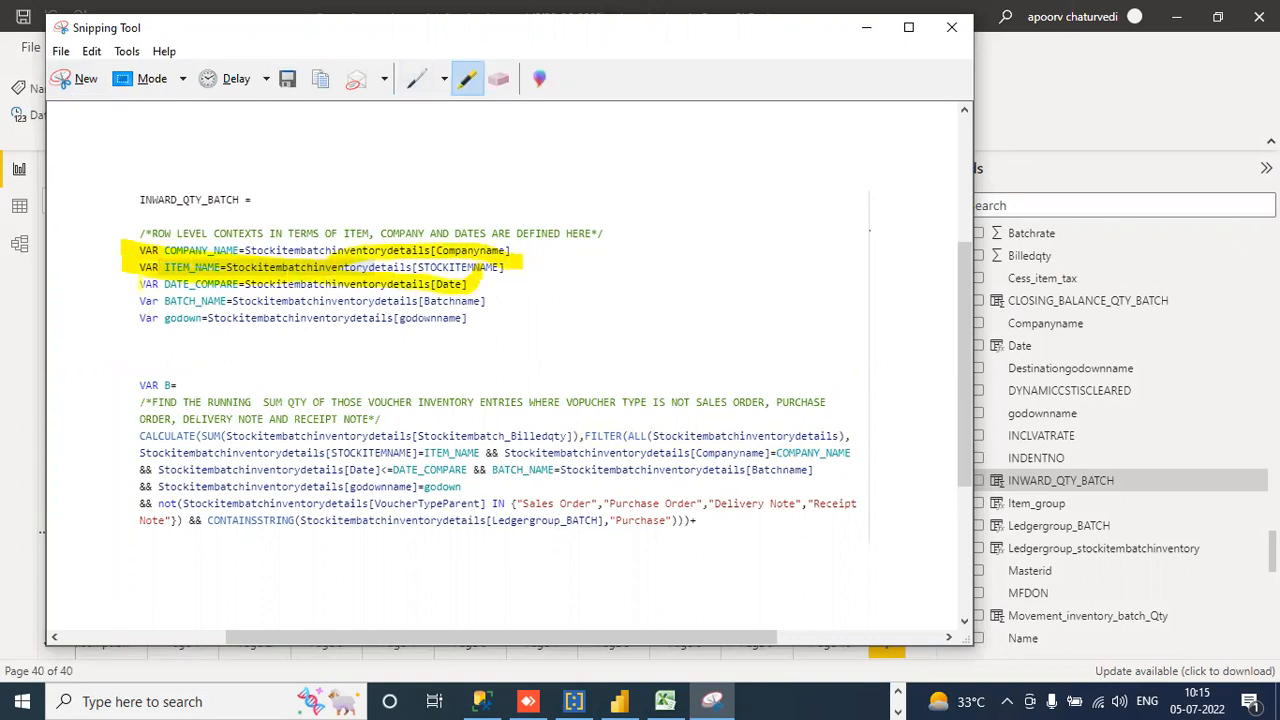
{"action": "left_click_drag", "start_coordinate": [140, 283], "coordinate": [392, 298]}
{"action": "left_click_drag", "start_coordinate": [142, 300], "coordinate": [496, 308]}
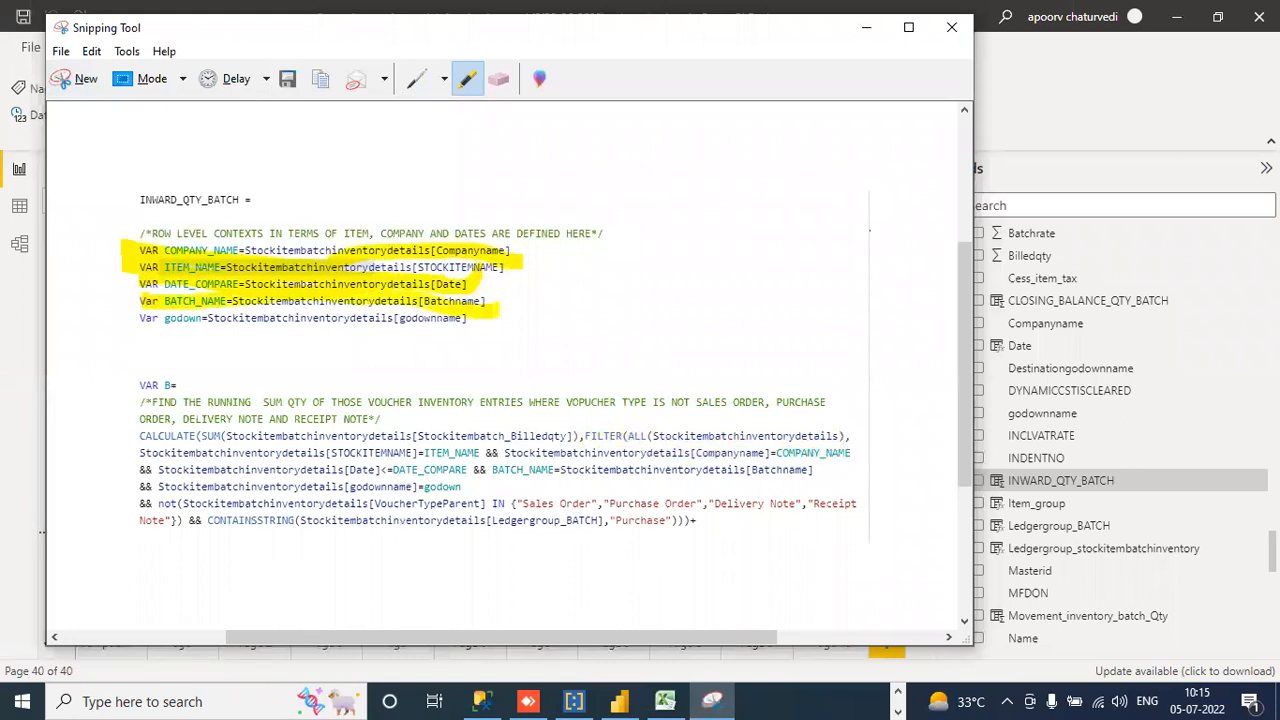
Handwrite "Dimension" with a red pen loop around it beside the highlighted variable lines.
{"action": "left_click", "coordinate": [417, 78]}
{"action": "mouse_move", "coordinate": [566, 260]}
{"action": "left_mouse_down"}
{"action": "mouse_move", "coordinate": [738, 292]}
{"action": "mouse_move", "coordinate": [622, 246]}
{"action": "mouse_move", "coordinate": [549, 261]}
{"action": "left_mouse_up"}
{"action": "mouse_move", "coordinate": [611, 288]}
{"action": "left_mouse_down"}
{"action": "mouse_move", "coordinate": [624, 264]}
{"action": "mouse_move", "coordinate": [614, 294]}
{"action": "mouse_move", "coordinate": [712, 284]}
{"action": "mouse_move", "coordinate": [704, 293]}
{"action": "left_mouse_up"}
{"action": "left_click", "coordinate": [673, 286]}
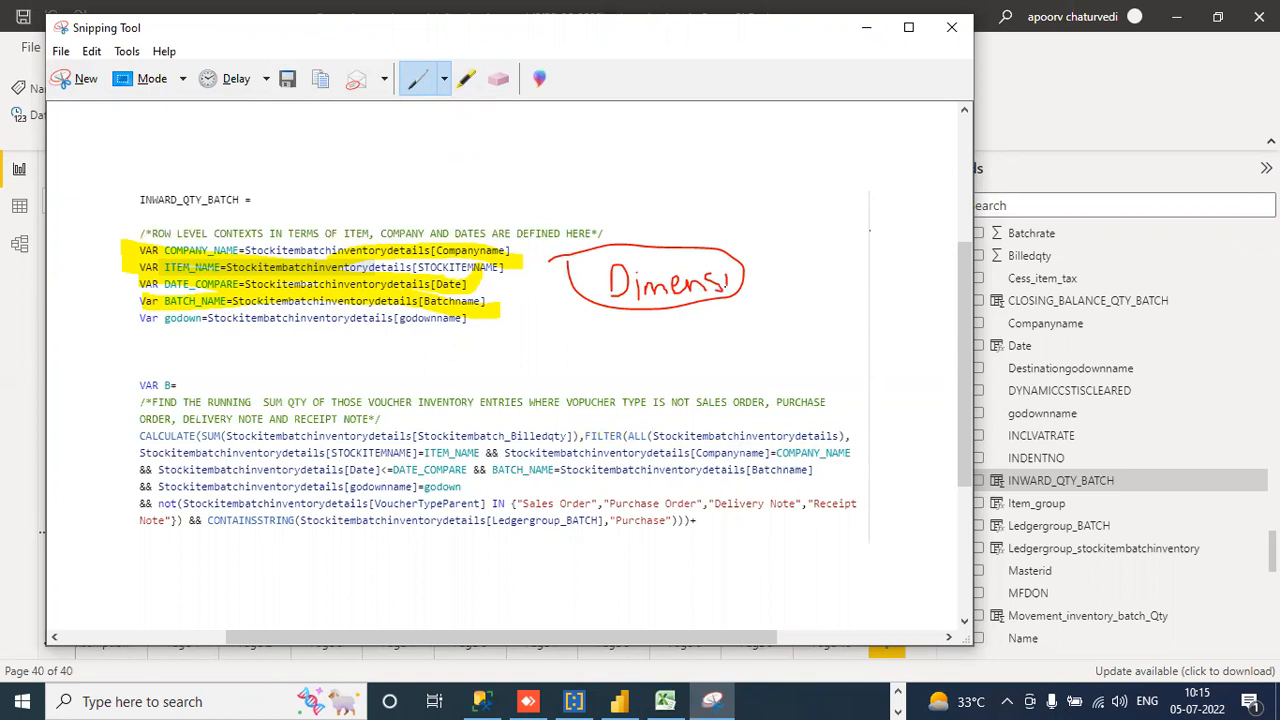
{"action": "mouse_move", "coordinate": [744, 281]}
{"action": "left_mouse_down"}
{"action": "mouse_move", "coordinate": [734, 292]}
{"action": "mouse_move", "coordinate": [773, 283]}
{"action": "left_mouse_up"}
Copy the annotated snip into the etl_cheatsheet_document in Word, below the line about row level context in a column.
{"action": "left_click", "coordinate": [91, 51]}
{"action": "left_click", "coordinate": [107, 77]}
{"action": "left_click", "coordinate": [896, 690]}
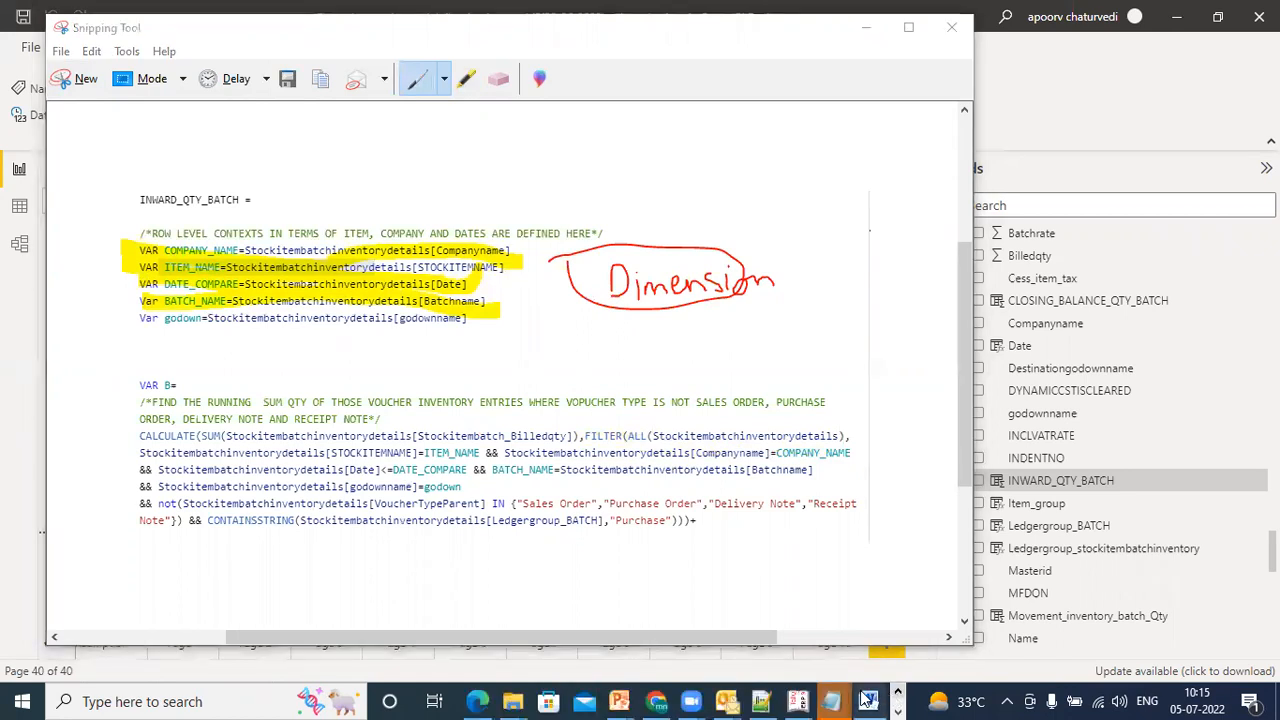
{"action": "left_click", "coordinate": [868, 701]}
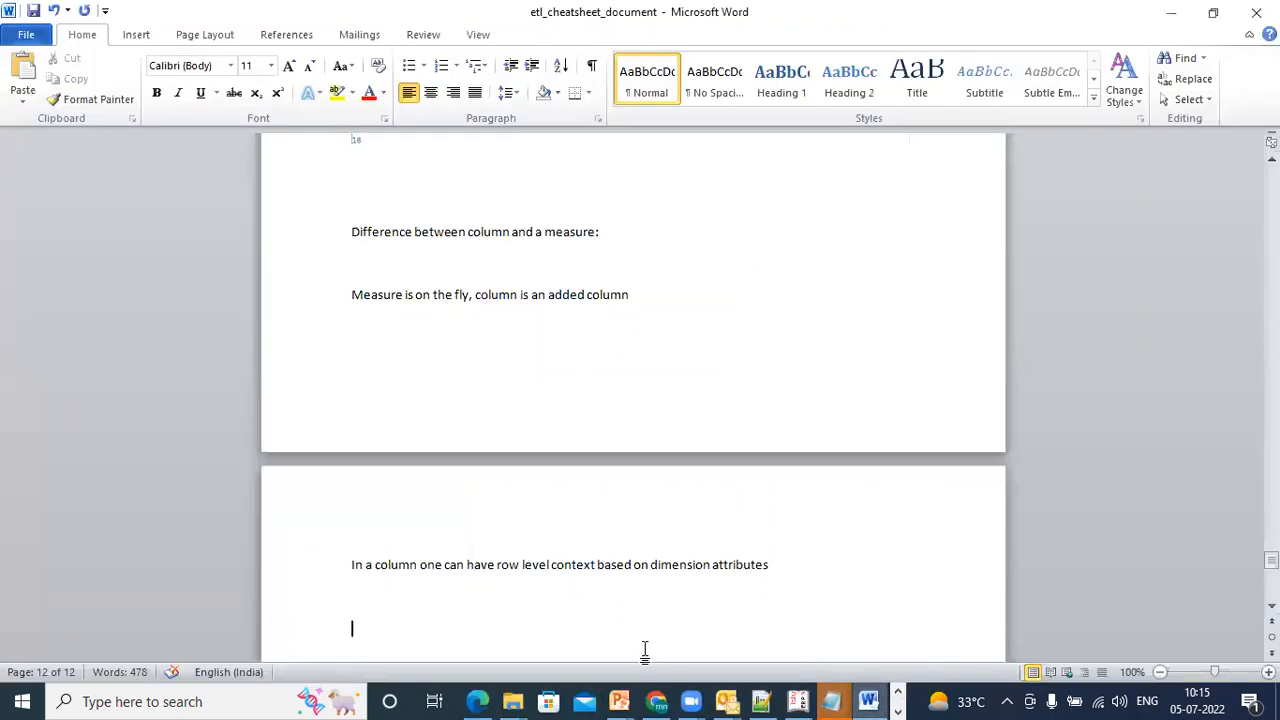
{"action": "key", "text": "ctrl+v"}
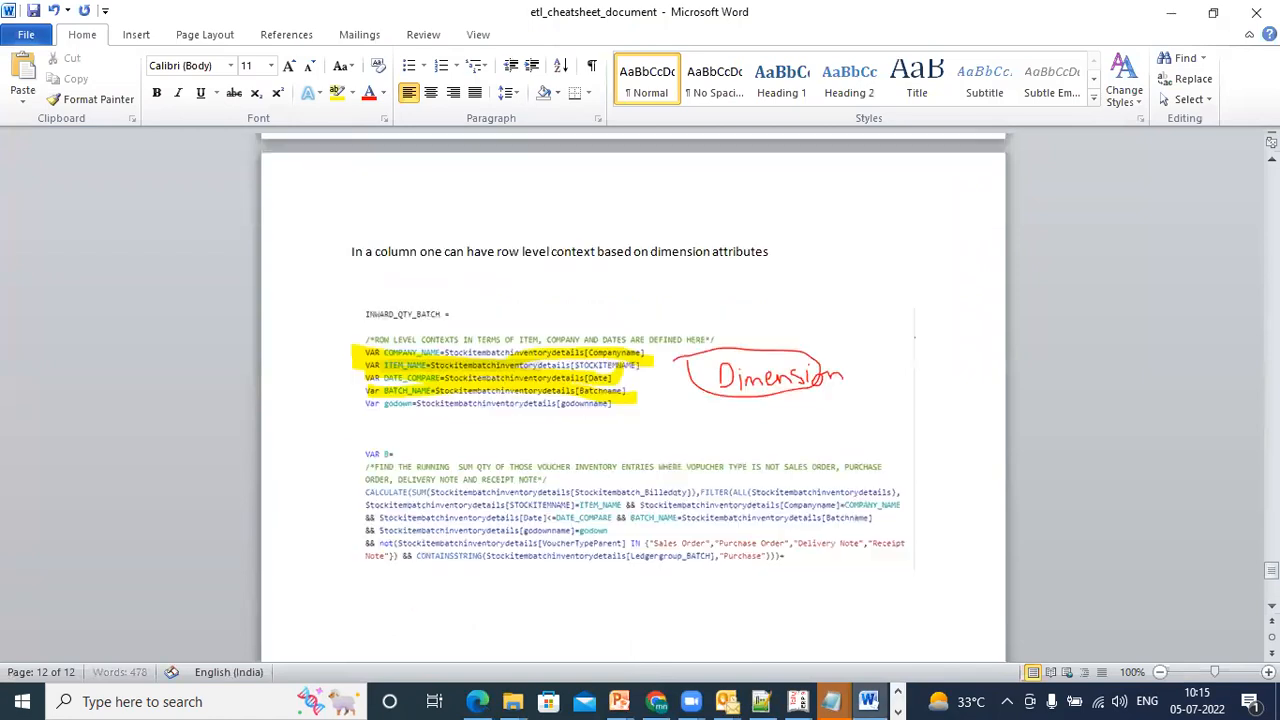
Below the picture, write "In a measure for your row level context one has to put min or a max" and save the document.
{"action": "type", "text": "In a measure "}
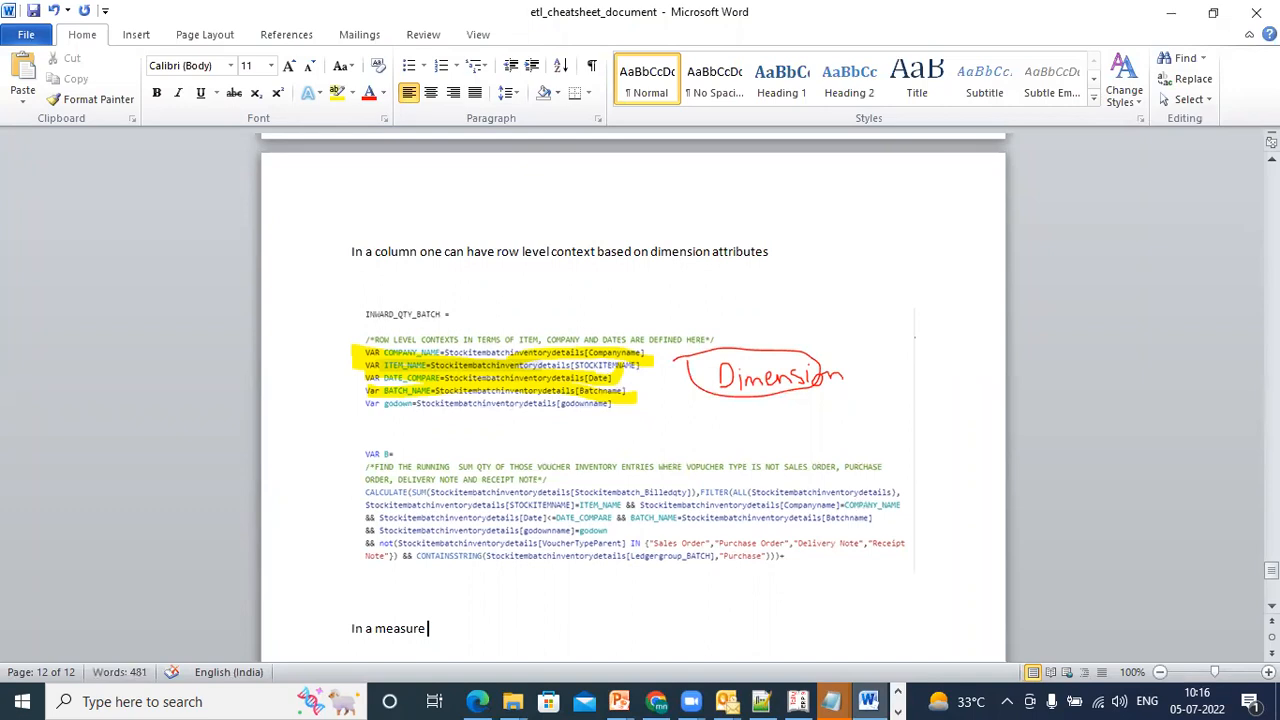
{"action": "type", "text": "for your row level  context o"}
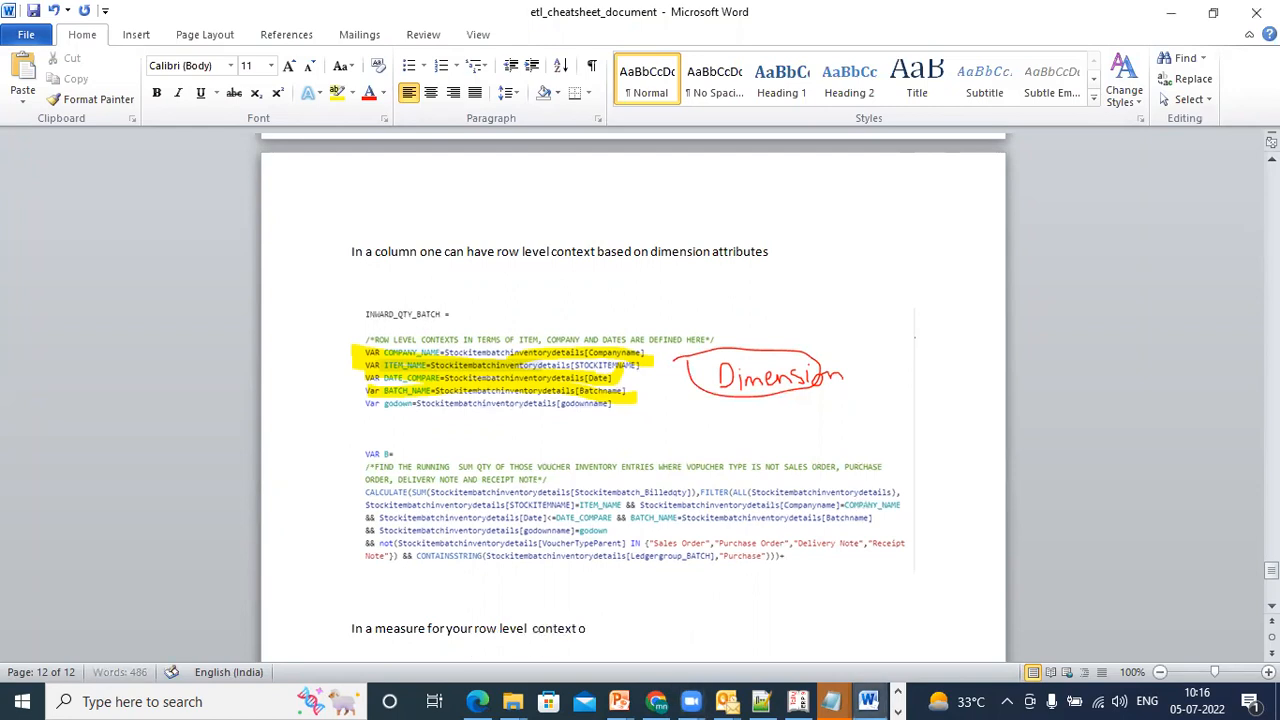
{"action": "type", "text": "ne has to put min or a max"}
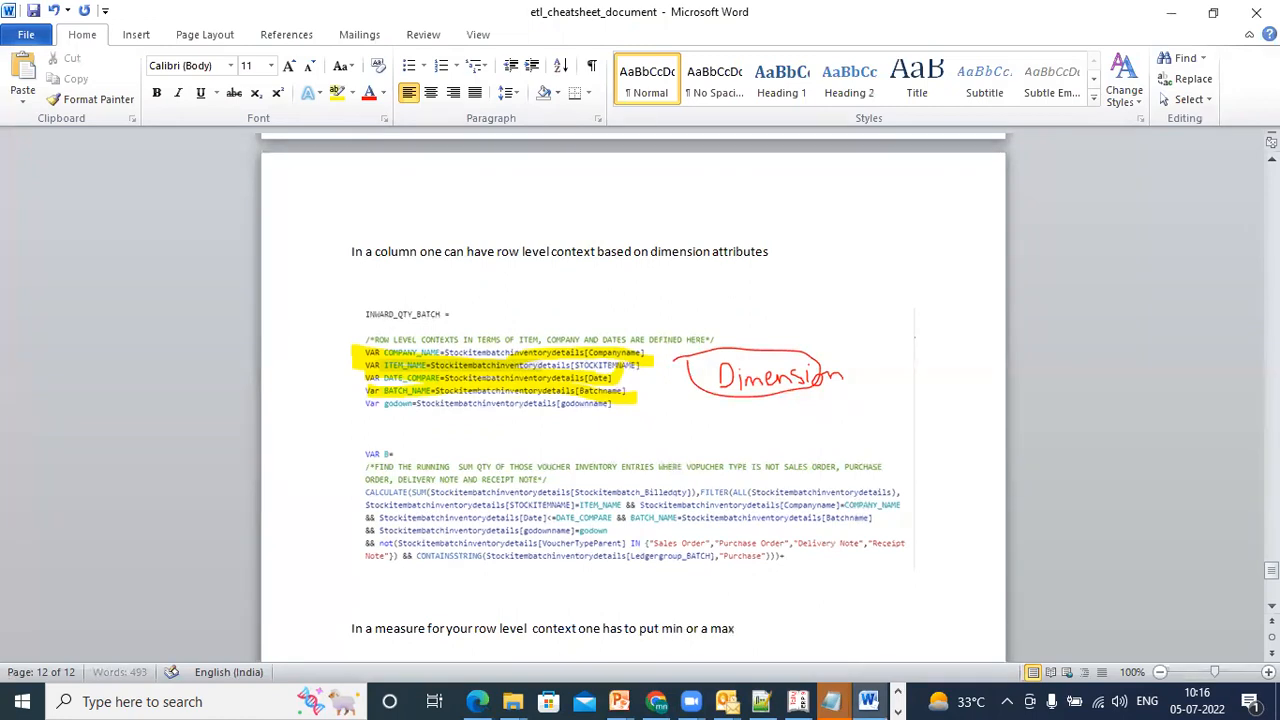
{"action": "key", "text": "Return"}
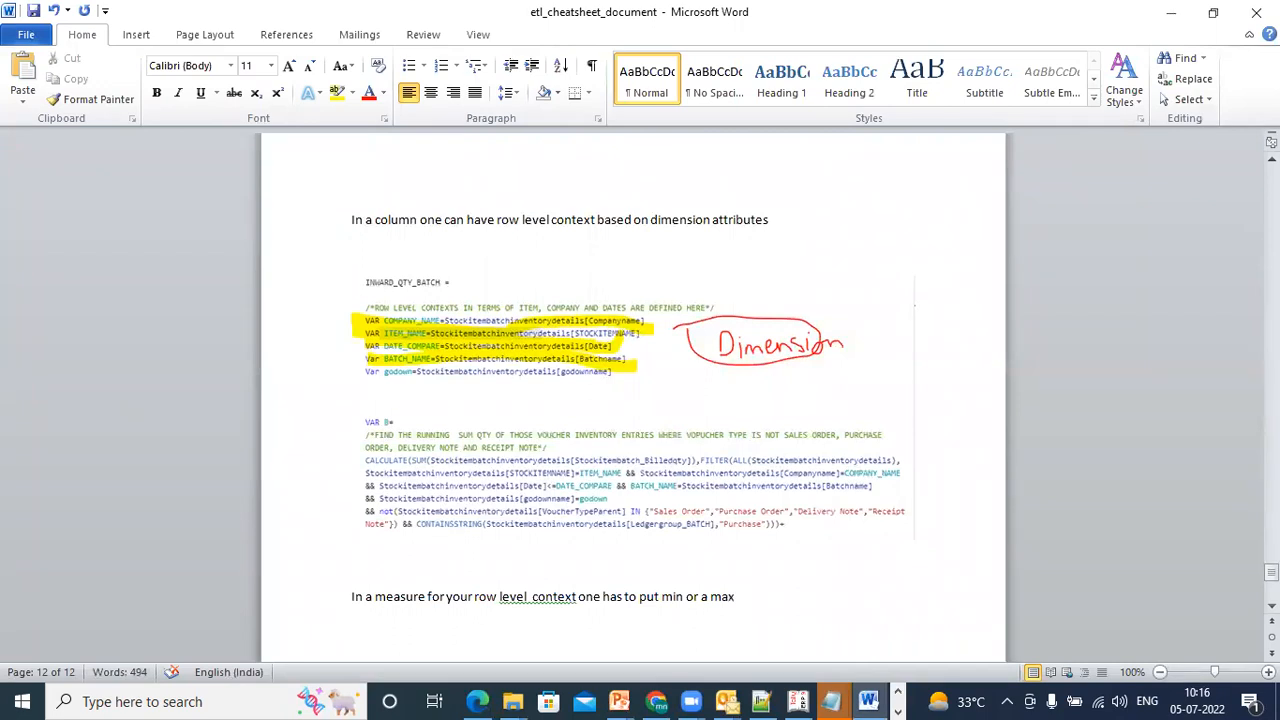
{"action": "left_click", "coordinate": [33, 11]}
{"action": "left_click", "coordinate": [545, 466]}
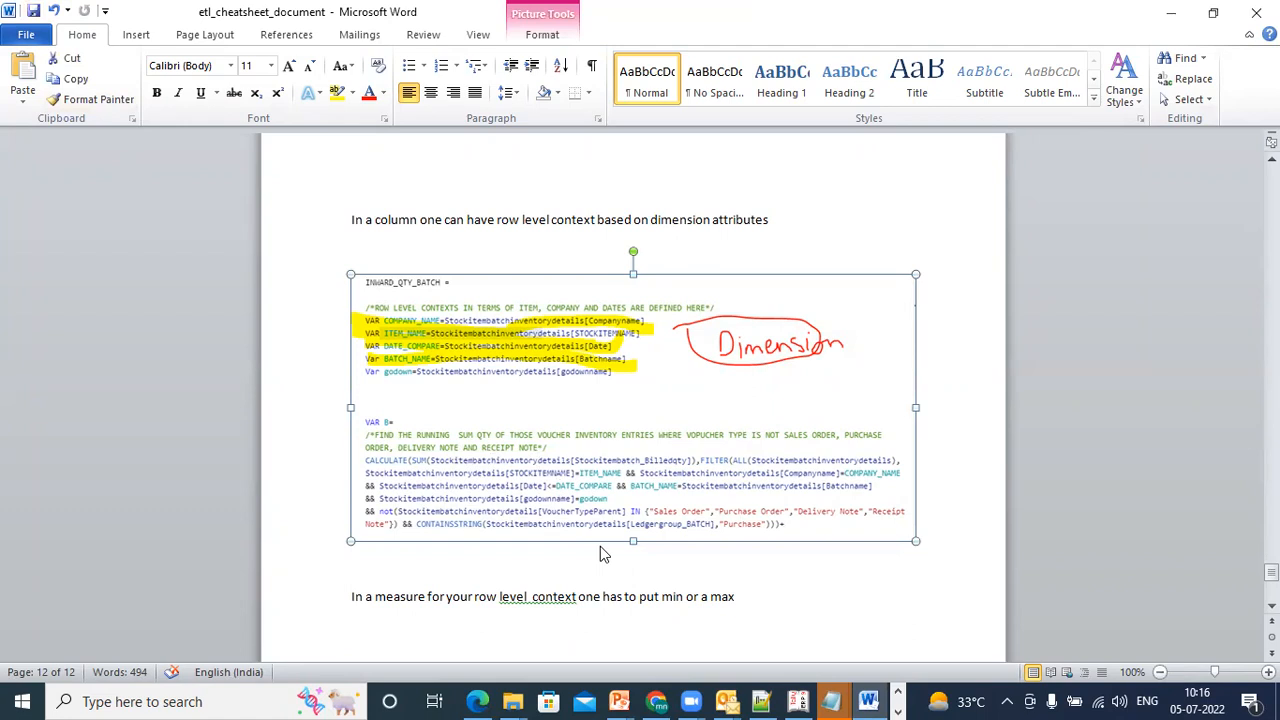
Return to the Power BI report, look through the batch inventory table's fields for measures, and save the report.
{"action": "left_click", "coordinate": [898, 692]}
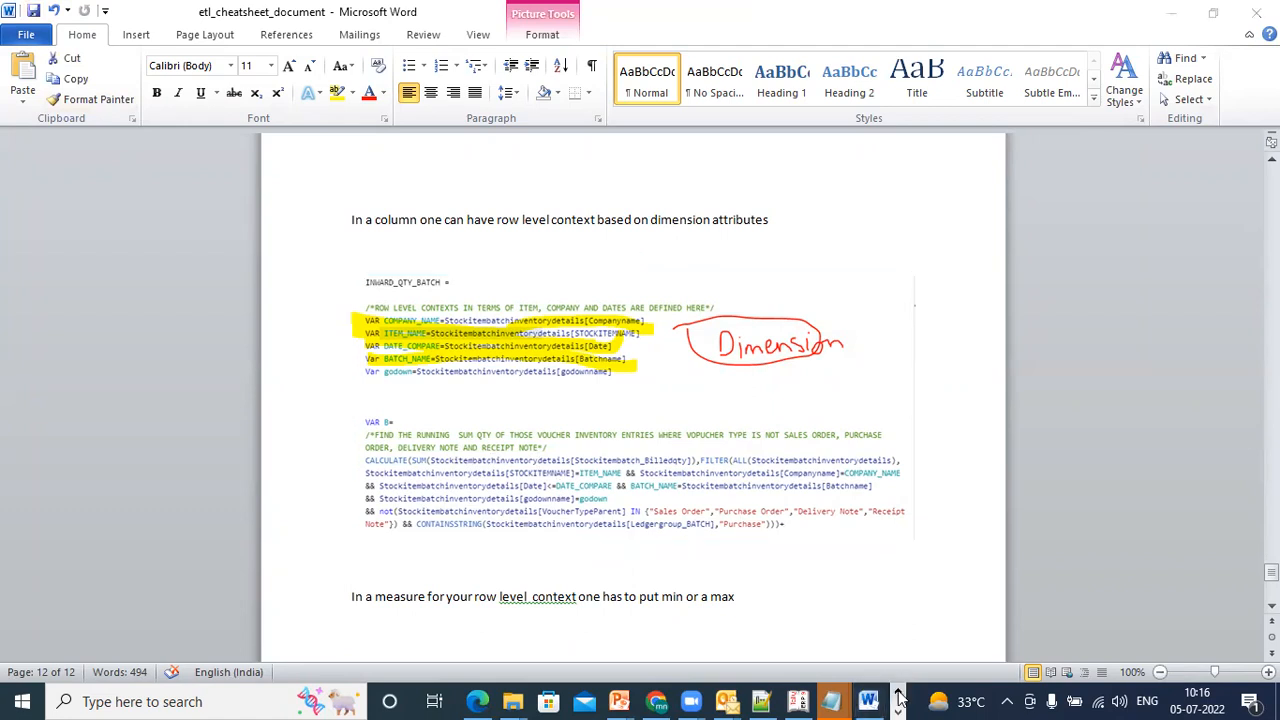
{"action": "left_click", "coordinate": [619, 701]}
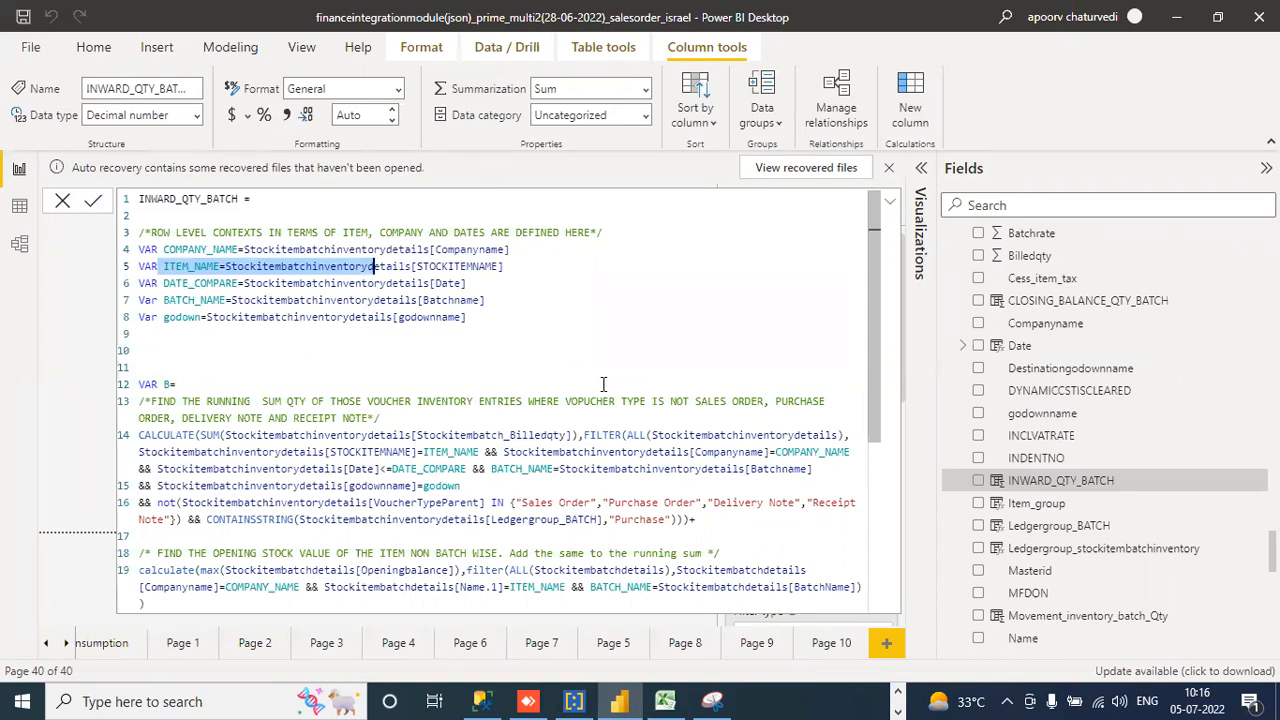
{"action": "scroll", "coordinate": [1105, 440], "scroll_direction": "down", "scroll_amount": 2}
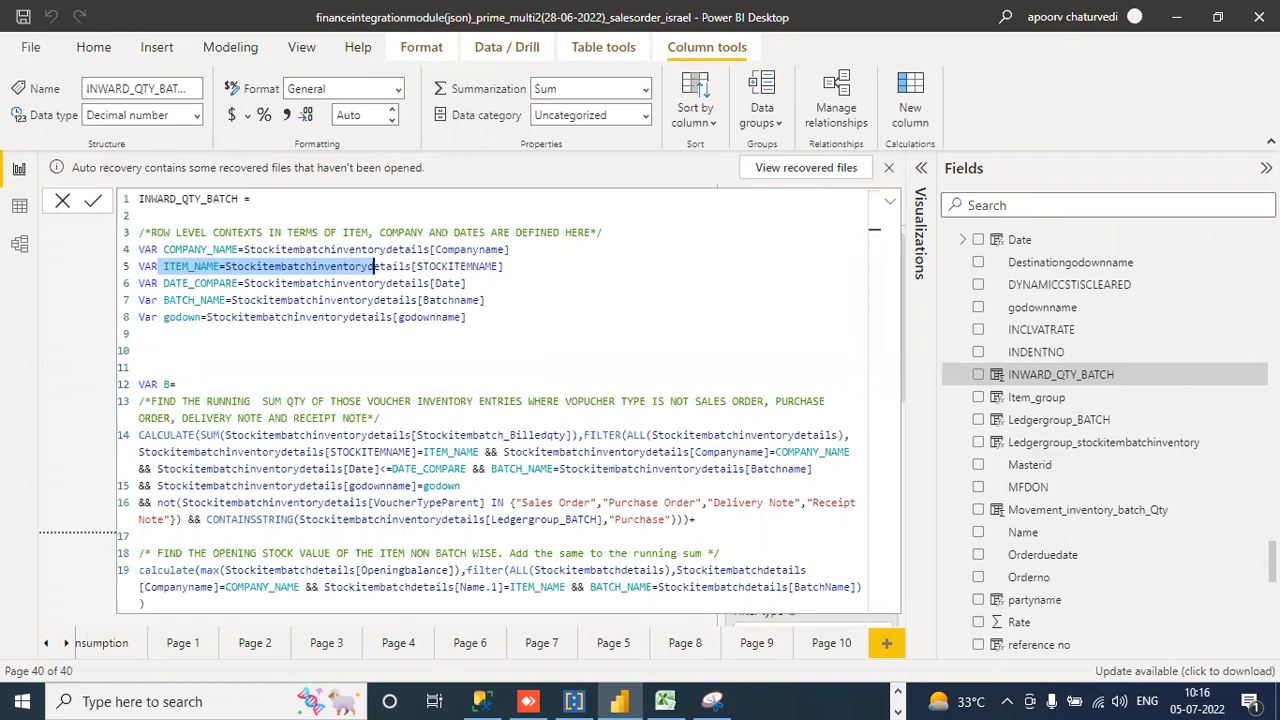
{"action": "scroll", "coordinate": [1105, 440], "scroll_direction": "down", "scroll_amount": 5}
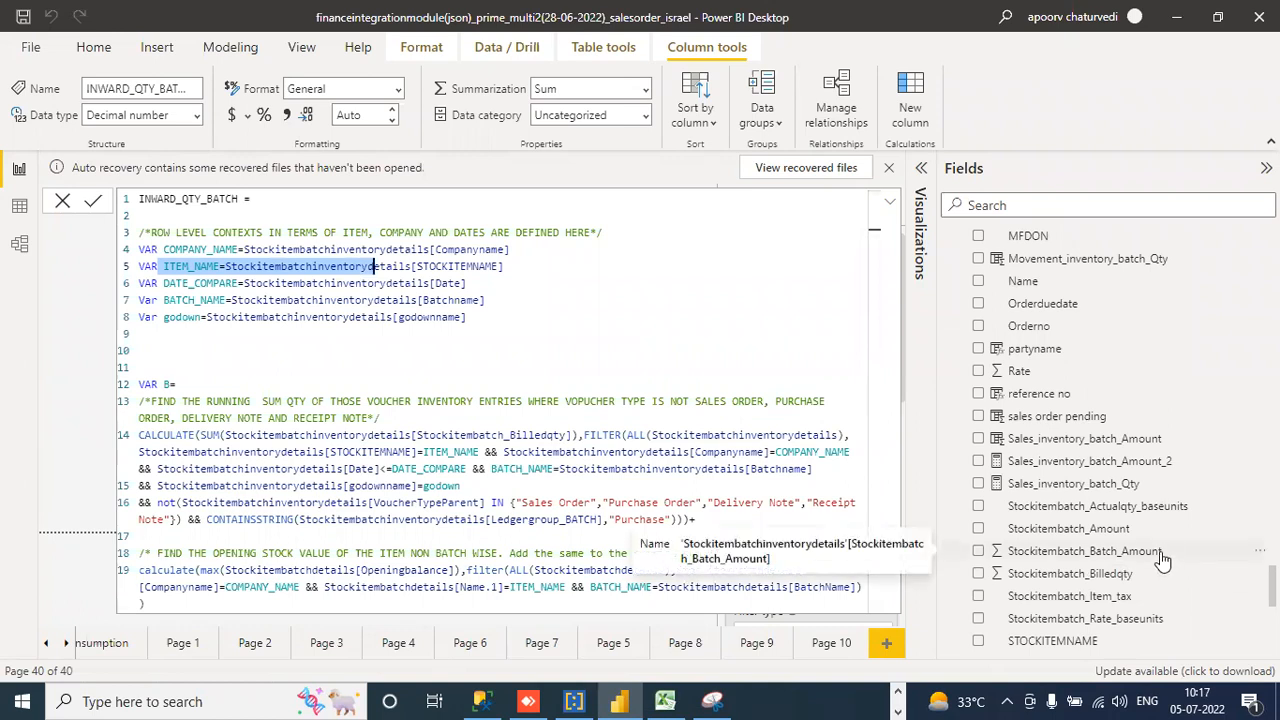
{"action": "scroll", "coordinate": [1250, 556], "scroll_direction": "up", "scroll_amount": 1}
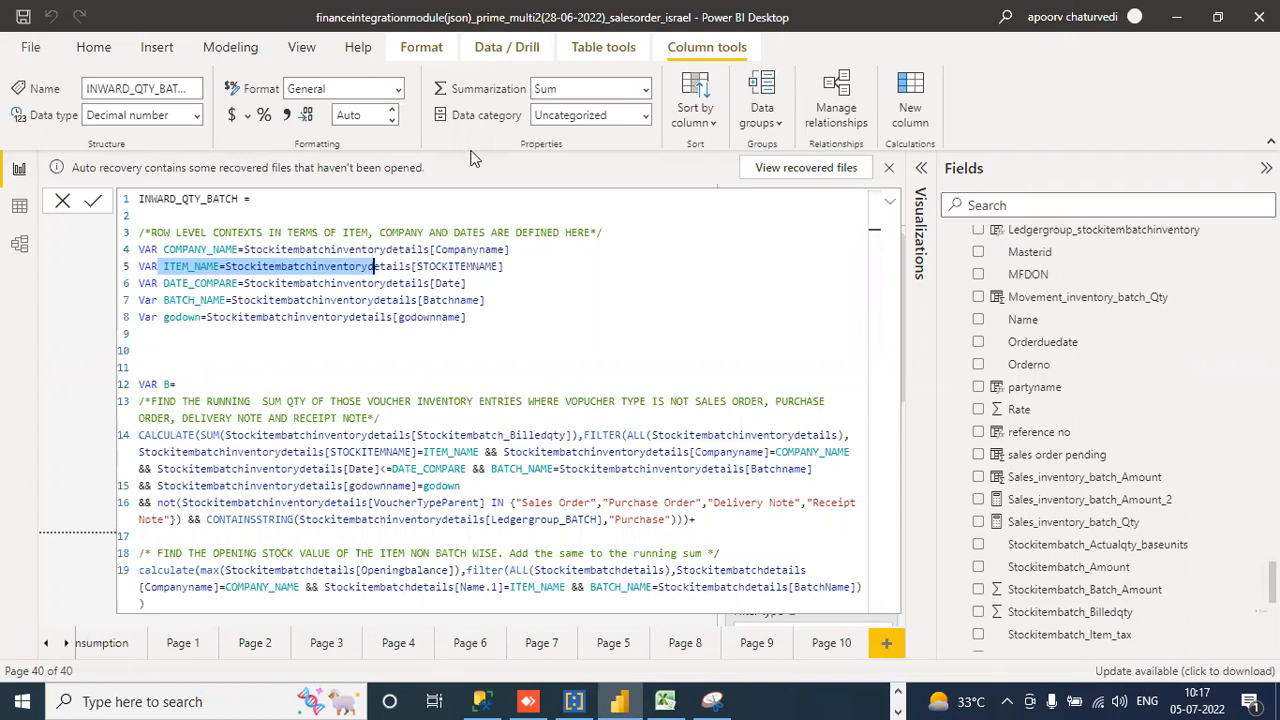
{"action": "left_click", "coordinate": [22, 18]}
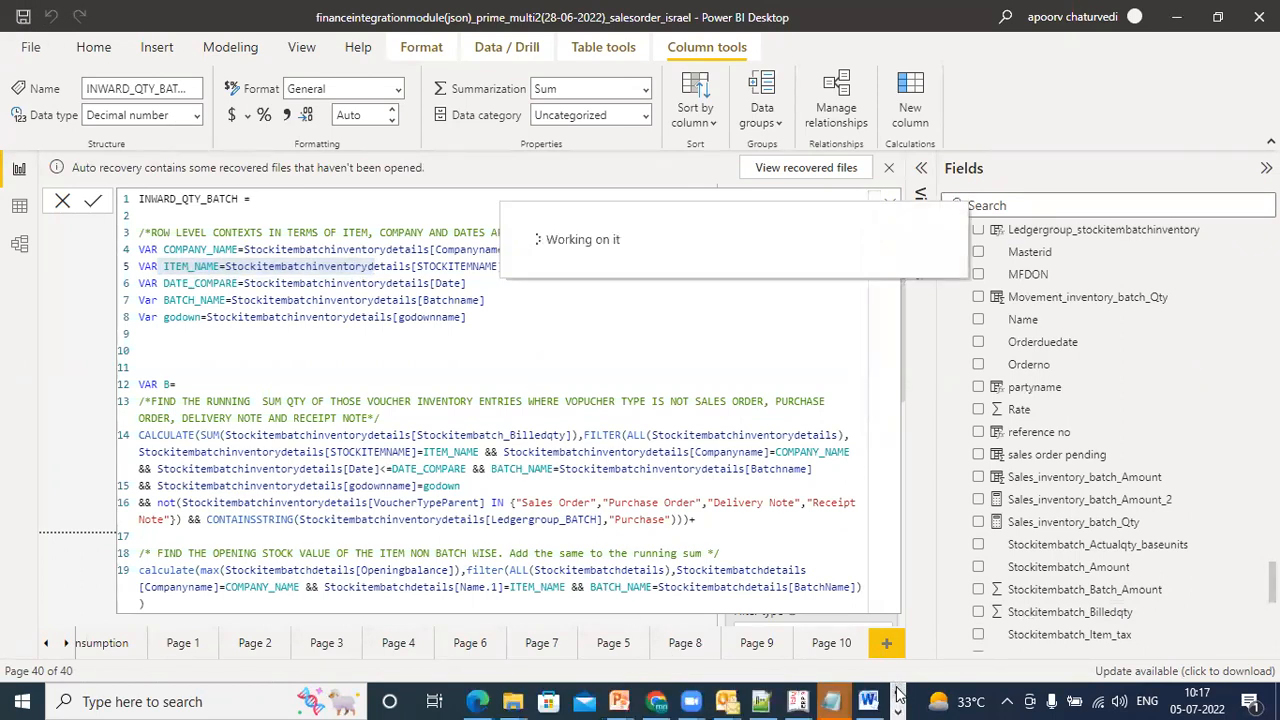
Check the report file's modified date in the Save As file list, leaving without saving a copy.
{"action": "left_click", "coordinate": [22, 45]}
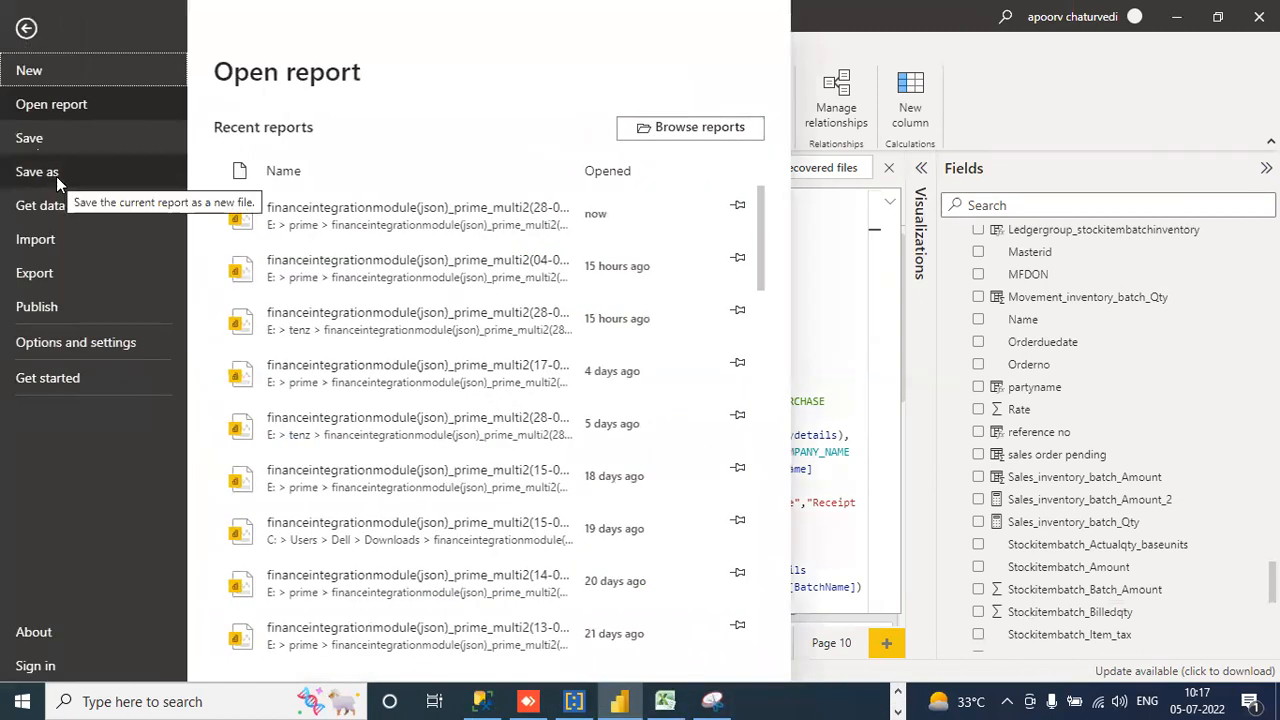
{"action": "left_click", "coordinate": [56, 176]}
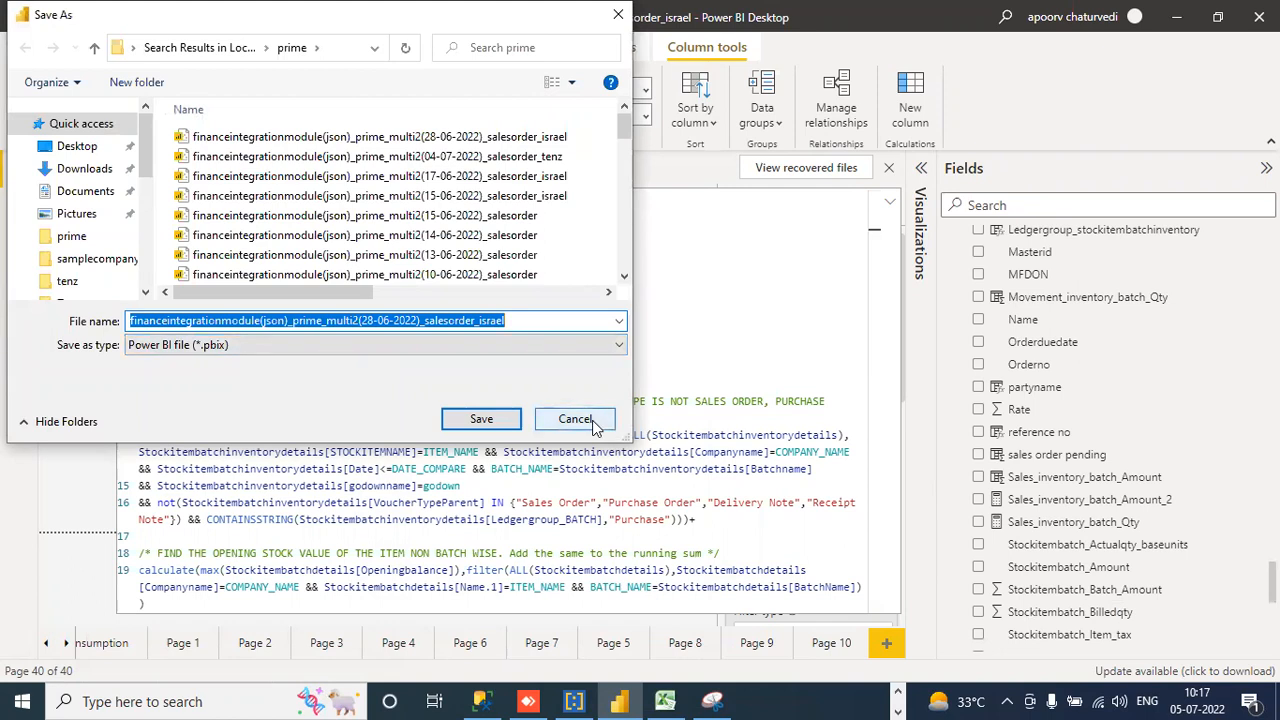
{"action": "left_click", "coordinate": [489, 294]}
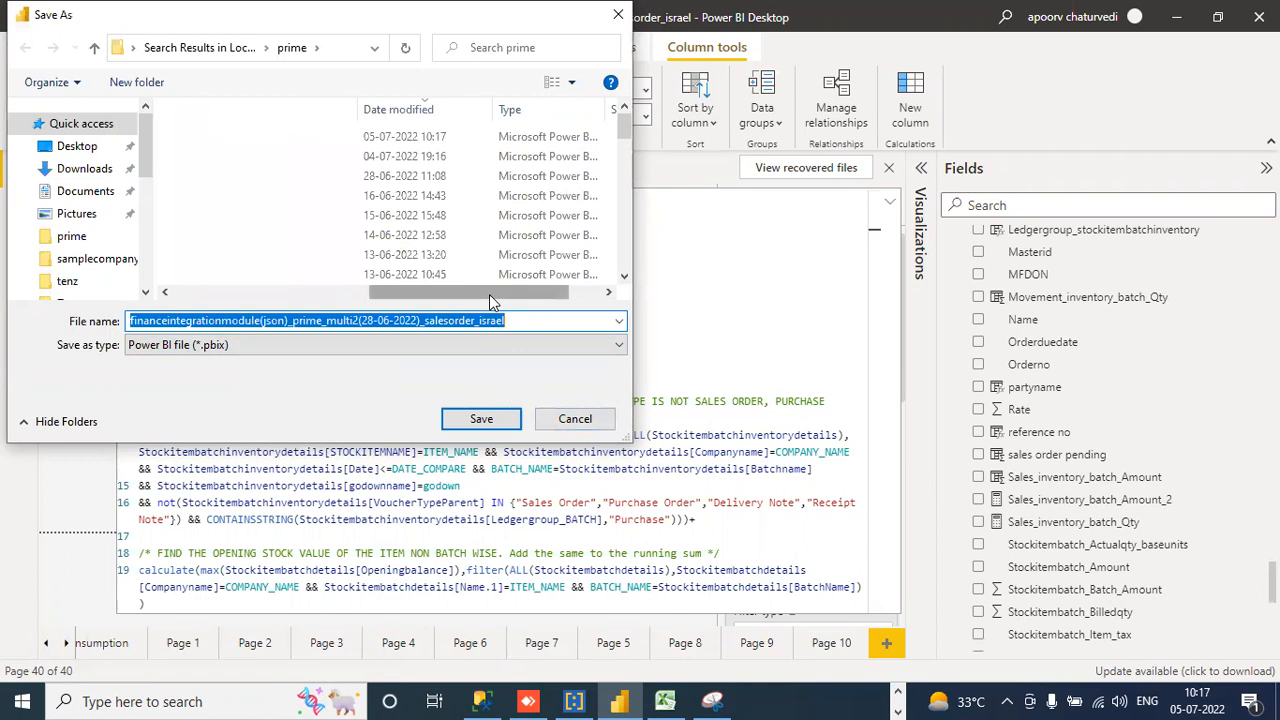
{"action": "left_click", "coordinate": [575, 420]}
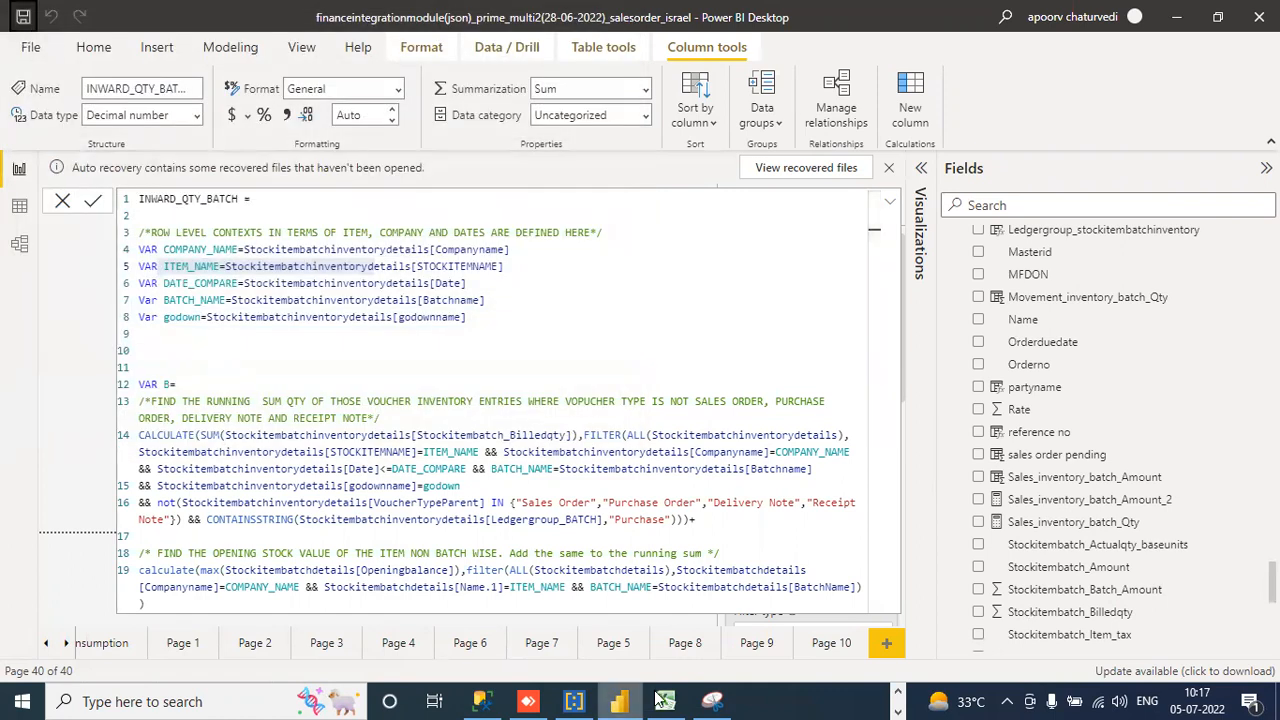
Switch to the WhatsApp Web chat in Chrome.
{"action": "left_click", "coordinate": [898, 692]}
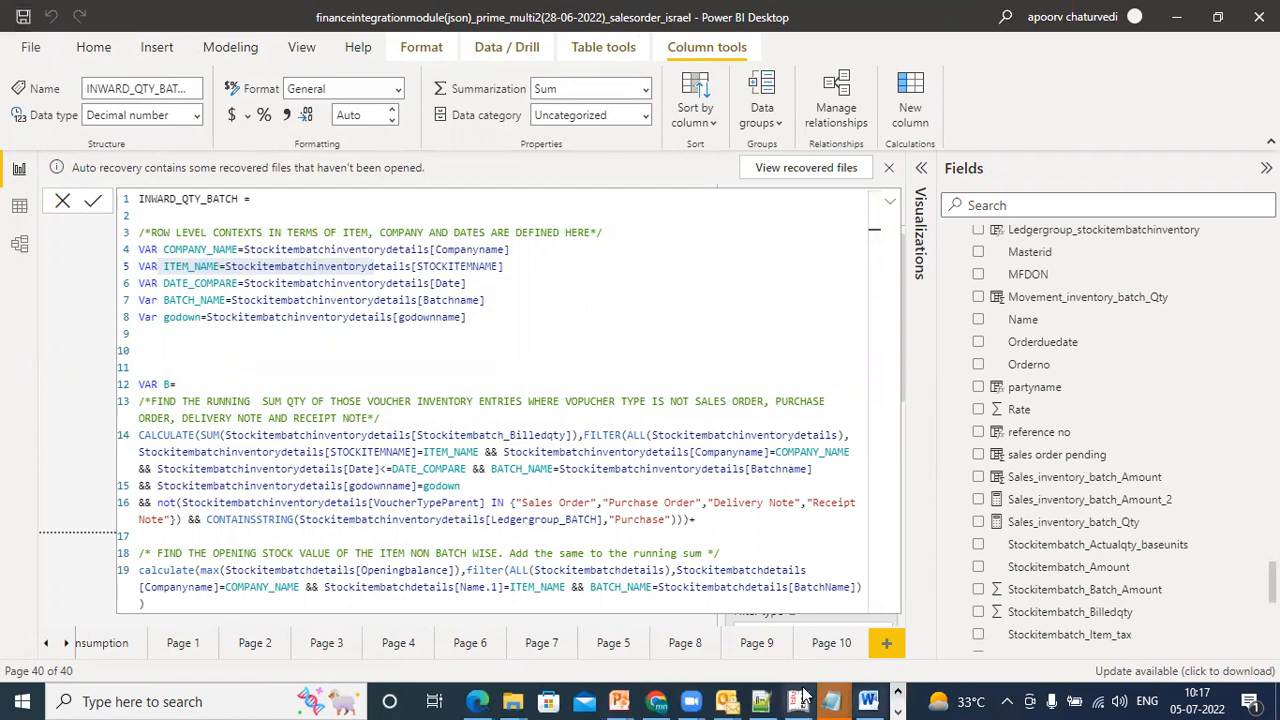
{"action": "left_click", "coordinate": [660, 697]}
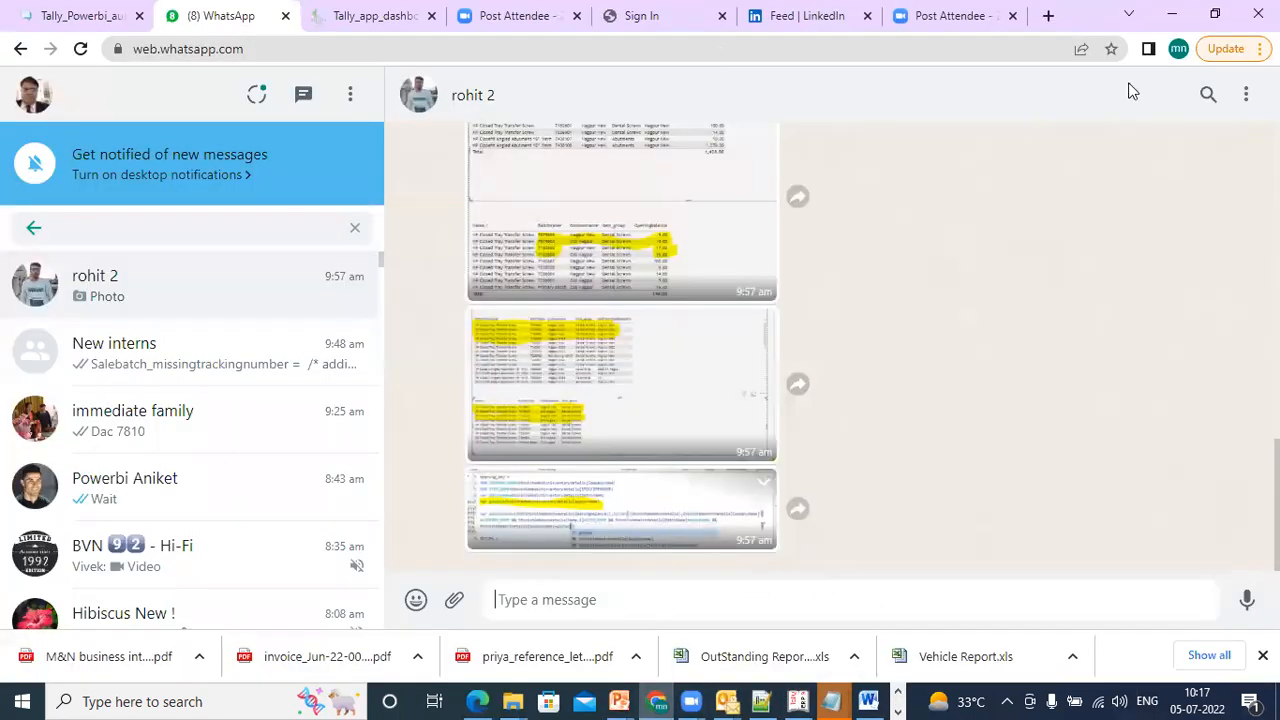